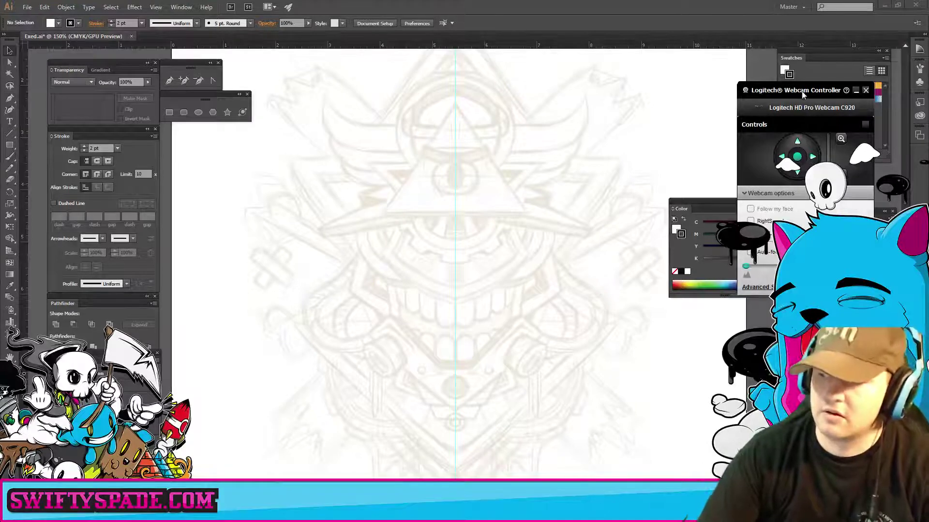
- Close the Logitech Webcam Controller window covering the Swatches and Color panels
left_click(865, 90)
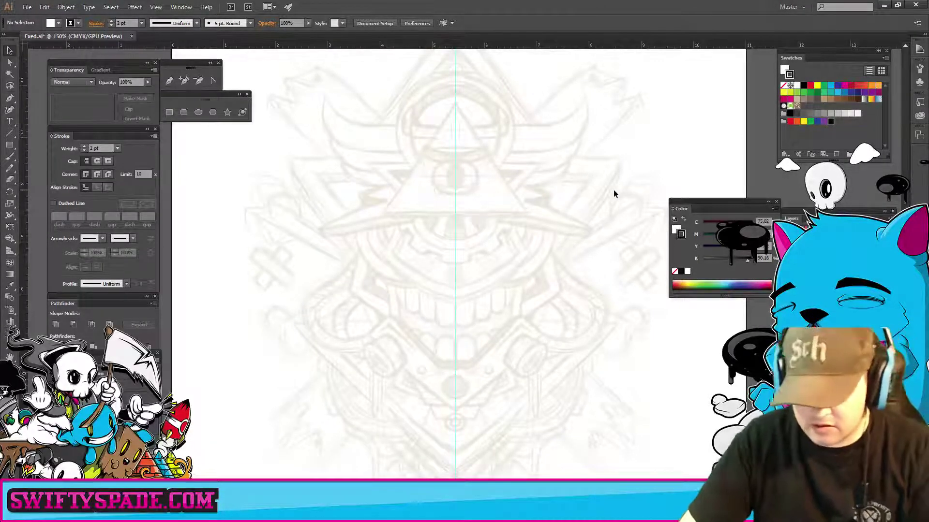
- Zoom in and pan to inspect the sketched pyramid and its eye
key("ctrl+plus")
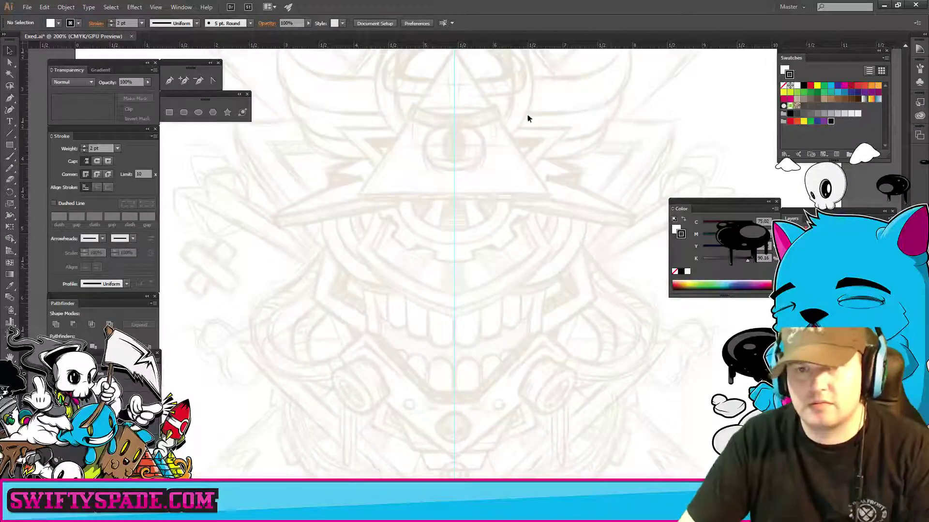
left_click_drag(552, 104, 533, 206)
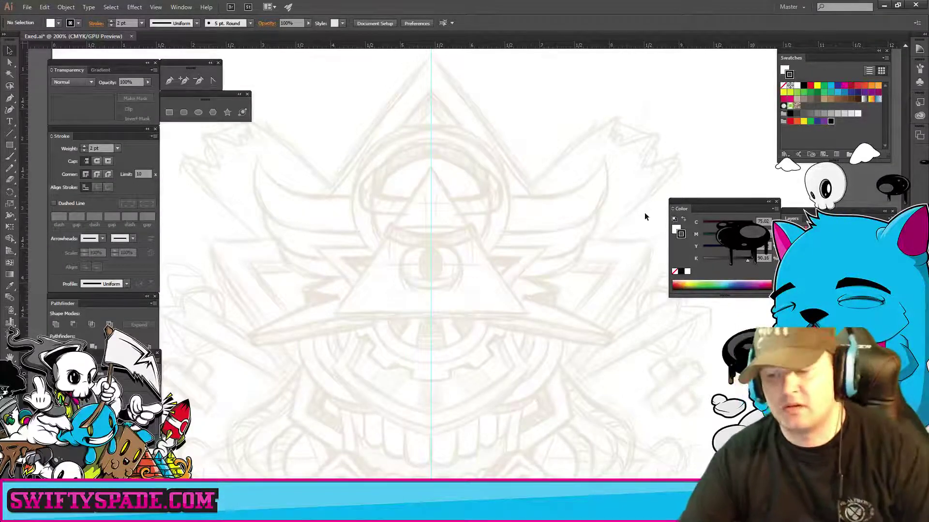
key("ctrl+plus")
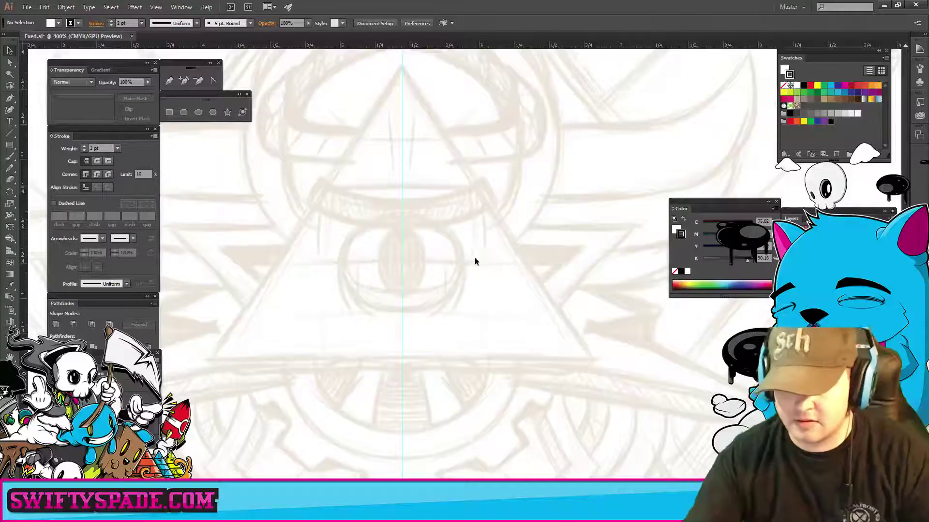
key("ctrl+plus")
- With the Pen tool active, set fill to None, keep the 2 pt stroke, and zoom out
key("p")
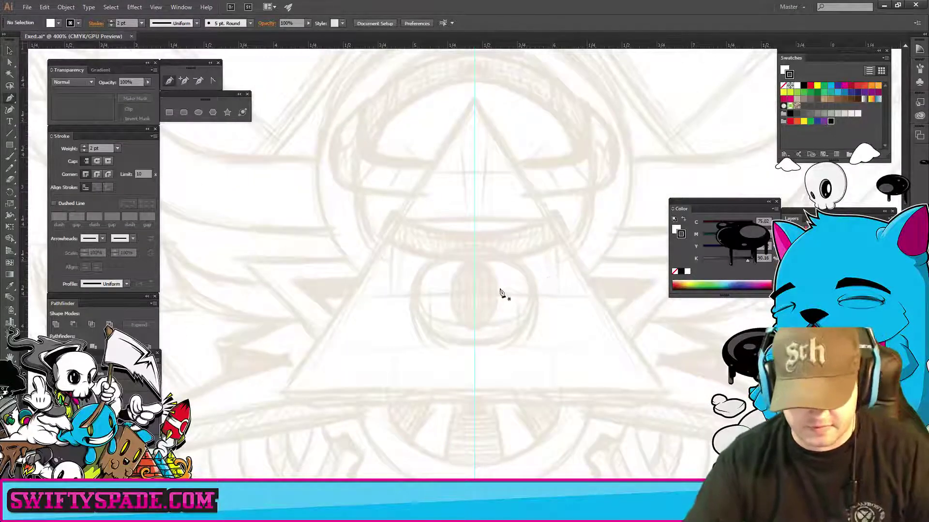
key("slash")
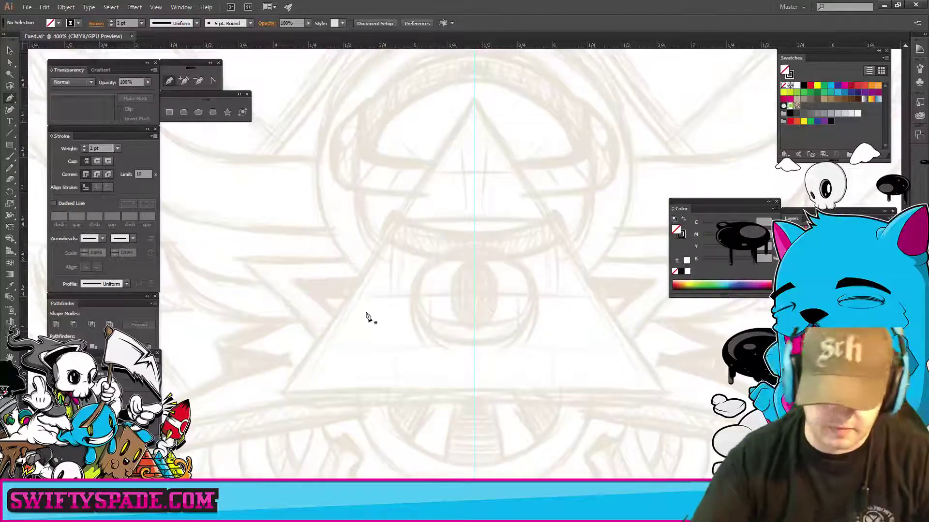
left_click(81, 150)
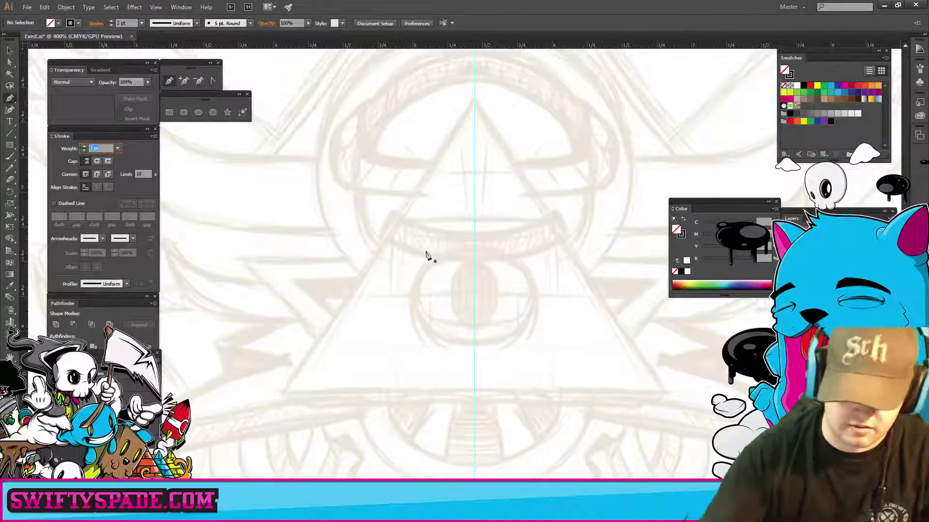
key("Return")
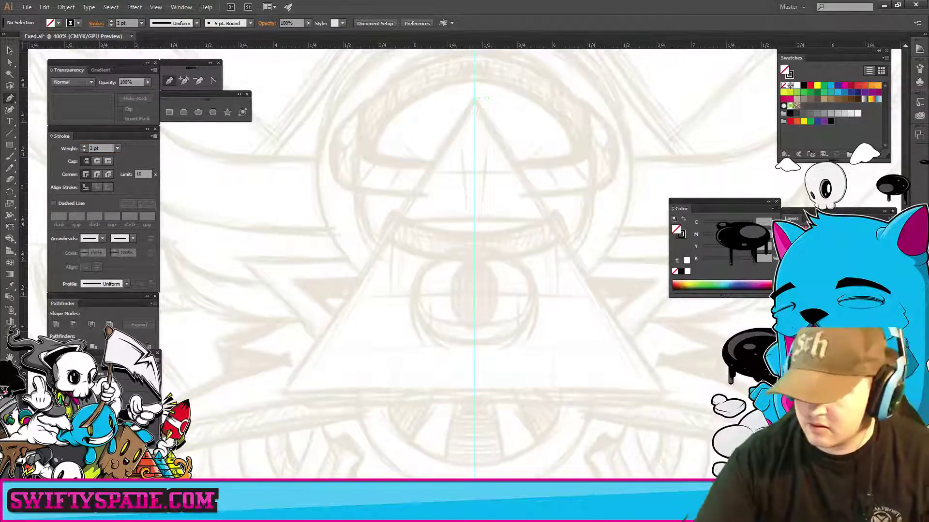
key("ctrl+minus")
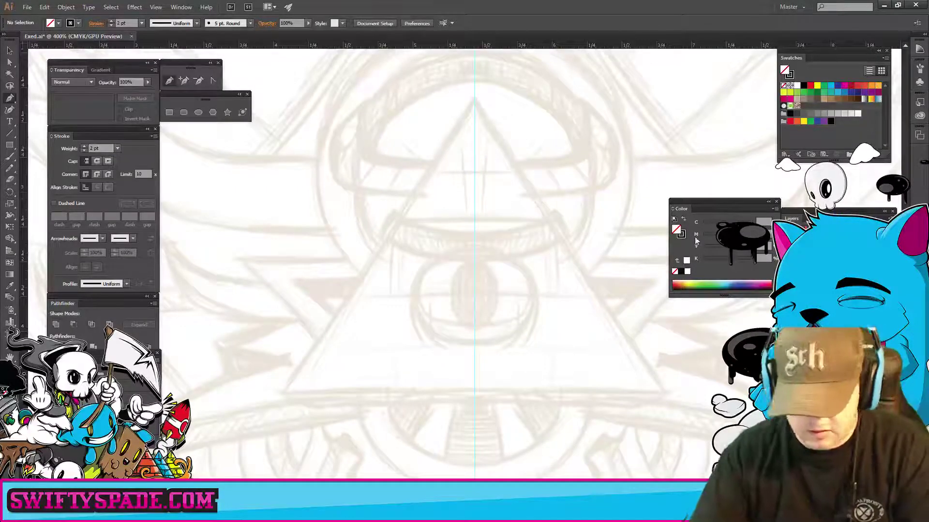
key("ctrl+minus")
key("ctrl+minus")
key("ctrl+minus")
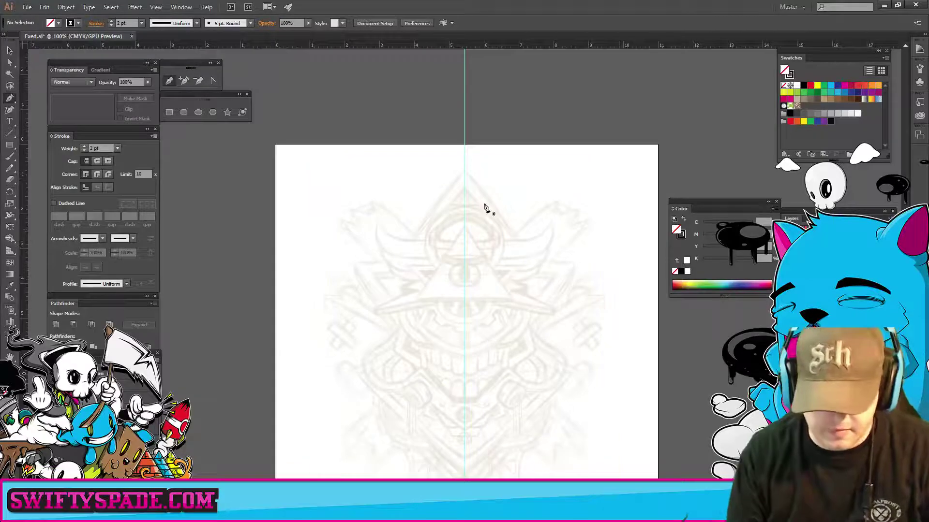
- Draw a 0.25 pt line down the centre guide from the artboard's top to bottom edge
left_click(102, 150)
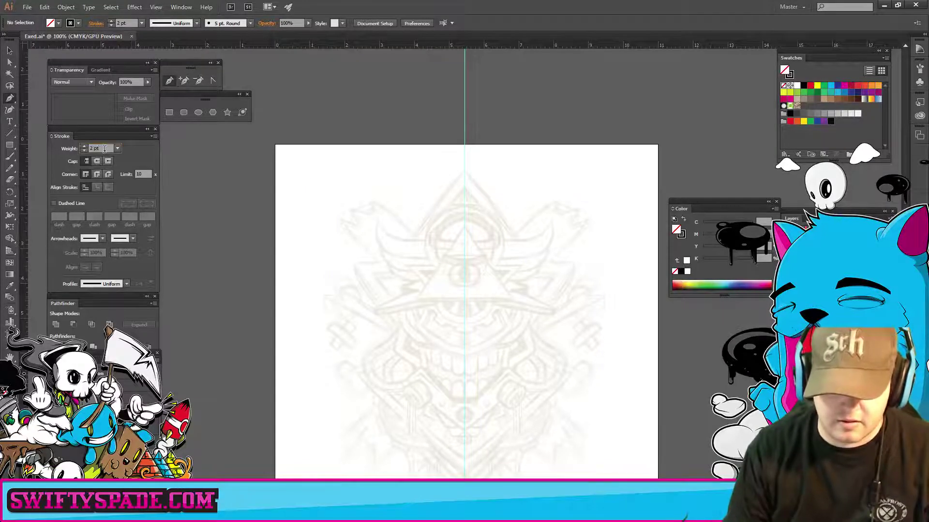
left_click(117, 148)
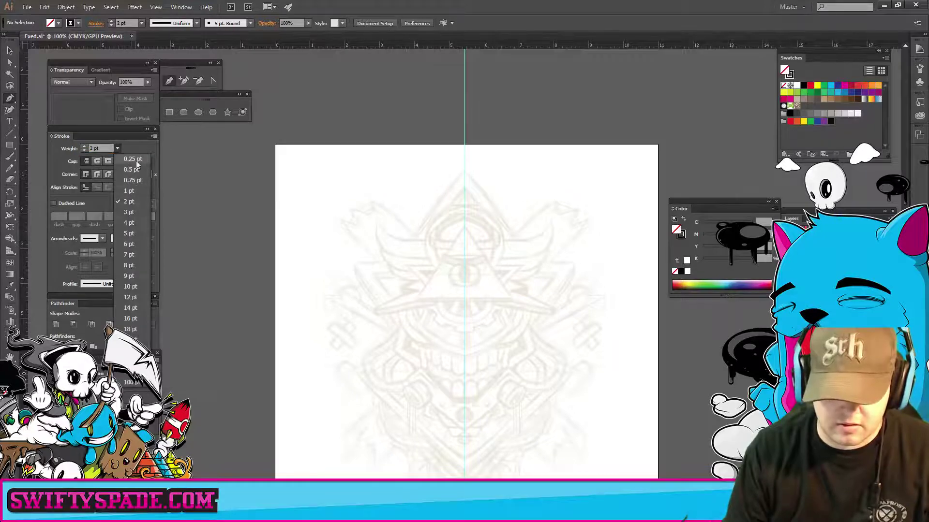
left_click(132, 159)
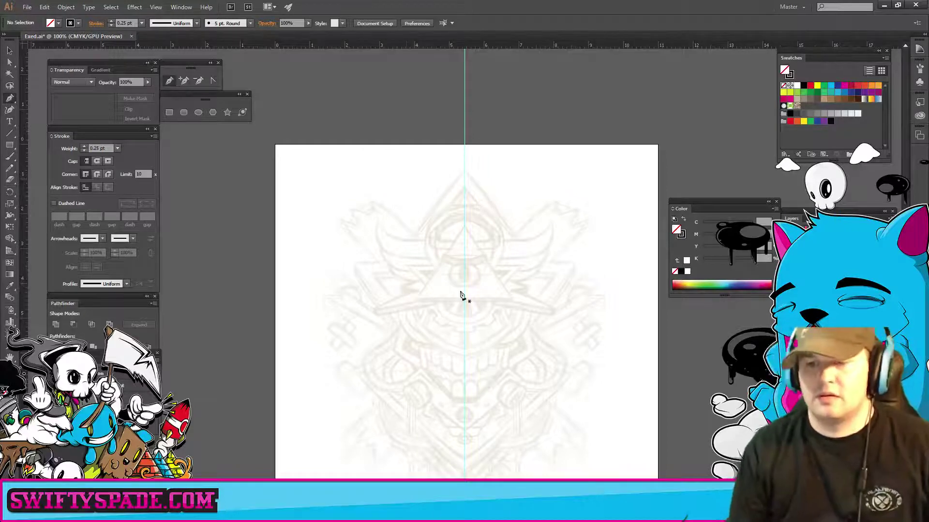
left_click(465, 147)
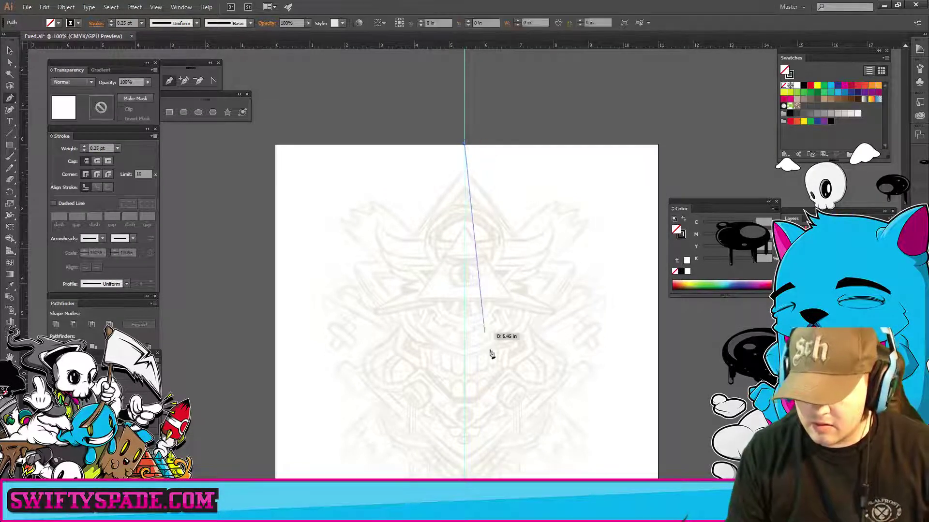
left_click_drag(492, 352, 465, 266)
left_click(430, 393)
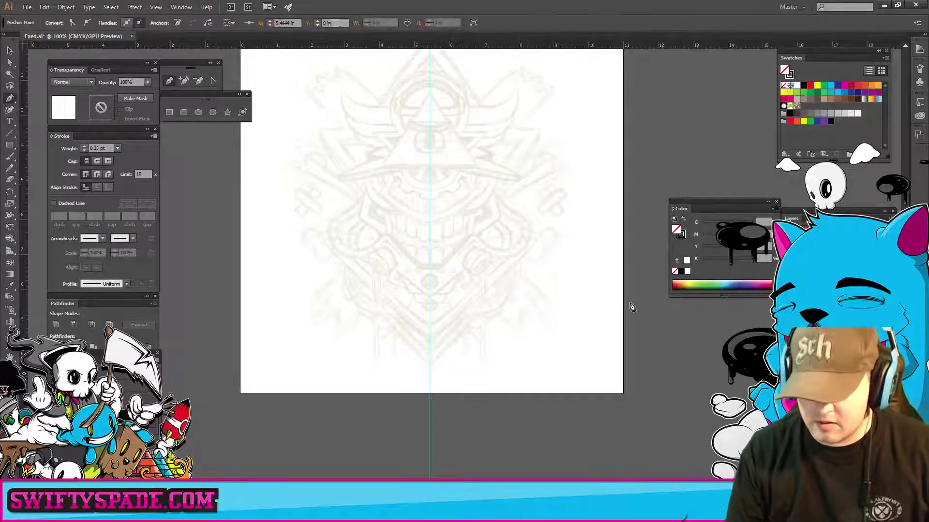
- Thicken the centre line to 0.75 pt and deselect it
left_click(115, 152)
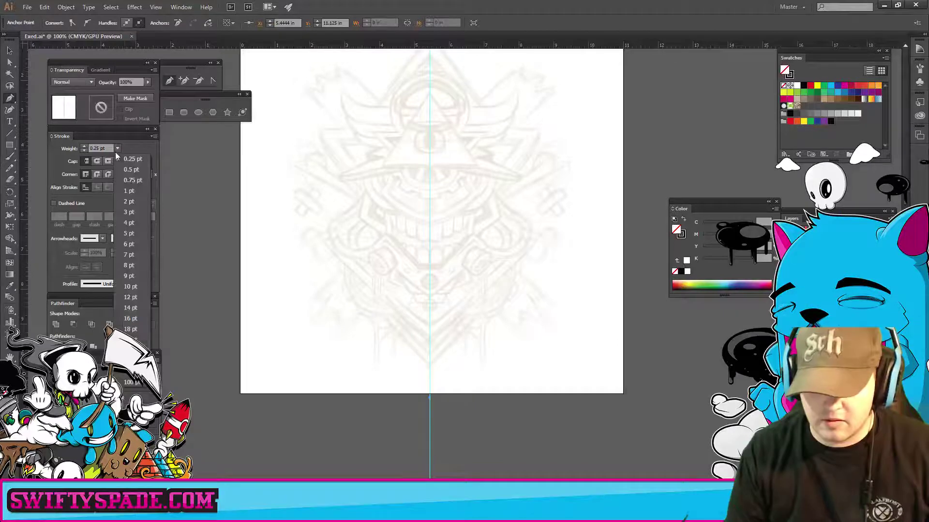
left_click(131, 181)
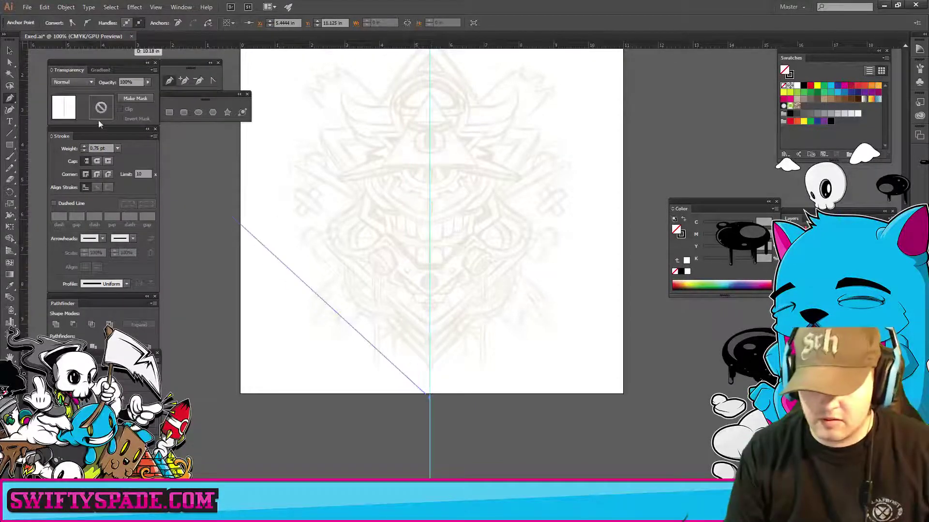
left_click(10, 51)
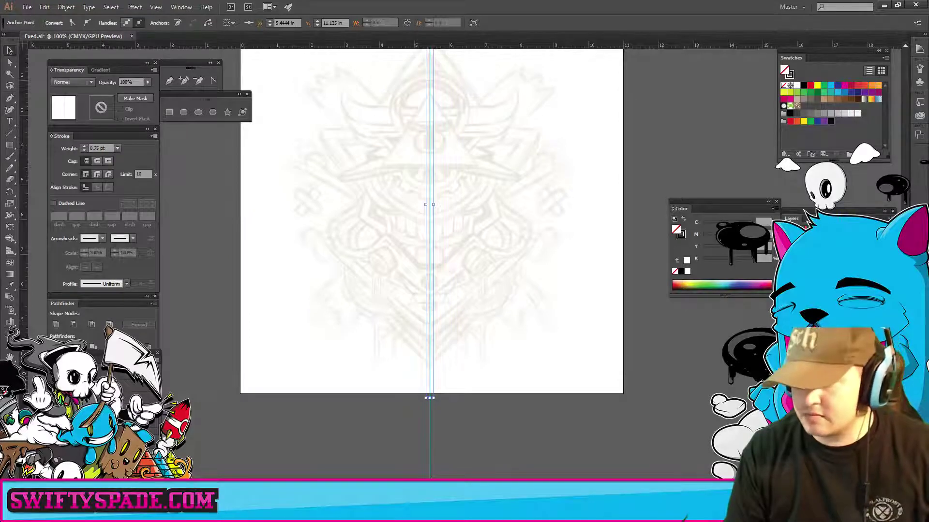
left_click(710, 346)
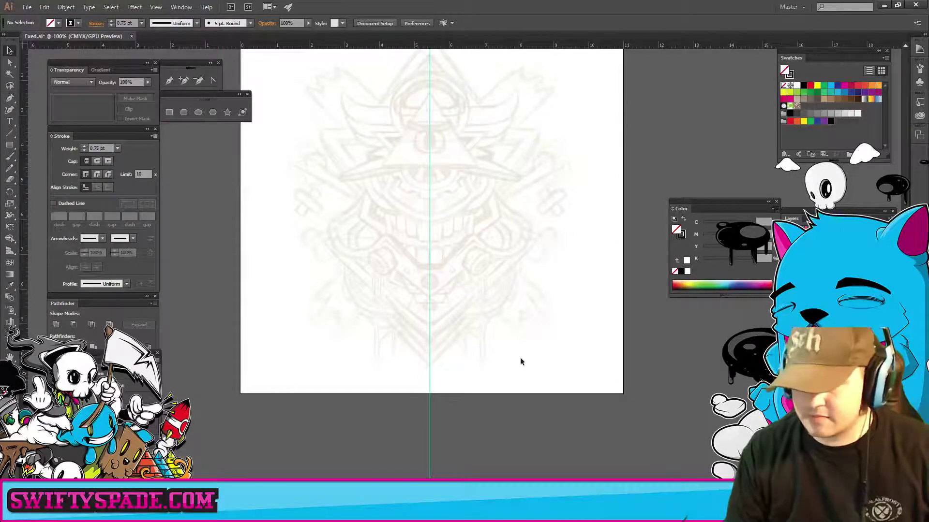
- Zoom in on the pyramid's apex and set the stroke weight to 2 pt
scroll(506, 359, "up", 1)
scroll(504, 362, "up", 4)
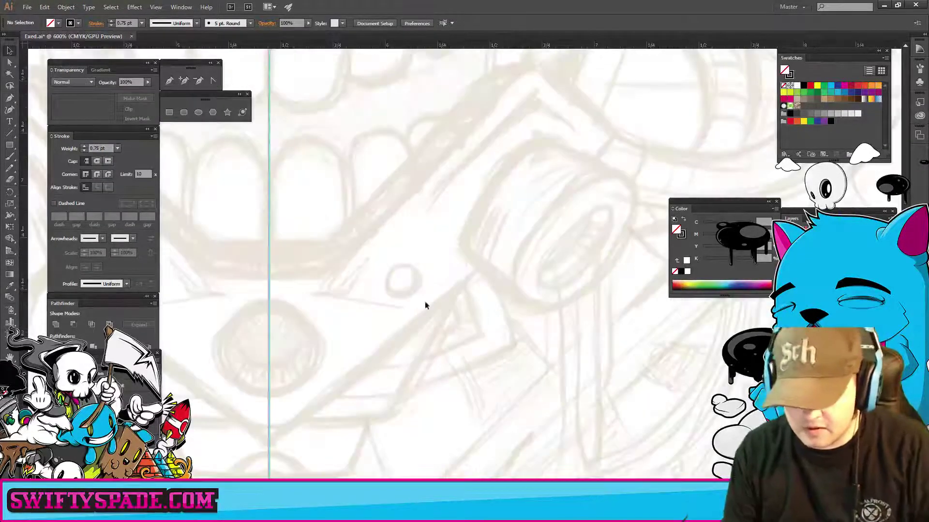
mouse_move(425, 305)
left_mouse_down()
mouse_move(376, 296)
mouse_move(396, 344)
mouse_move(377, 433)
left_mouse_up()
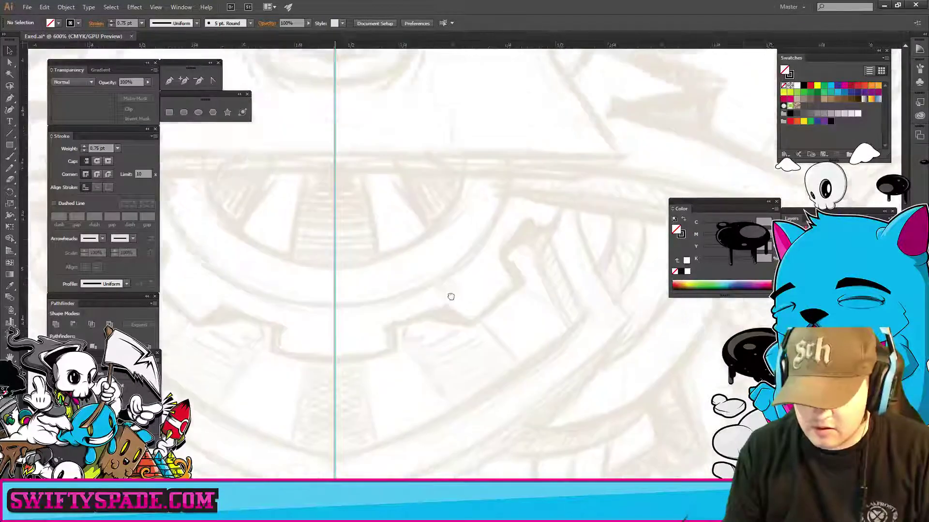
left_click_drag(451, 297, 508, 397)
left_click_drag(451, 197, 465, 410)
left_click_drag(460, 211, 449, 252)
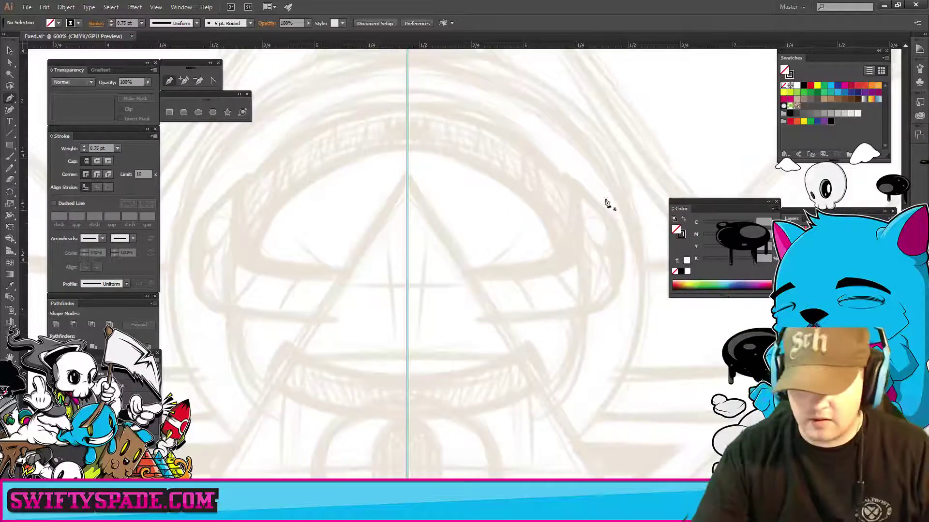
left_click_drag(452, 242, 550, 218)
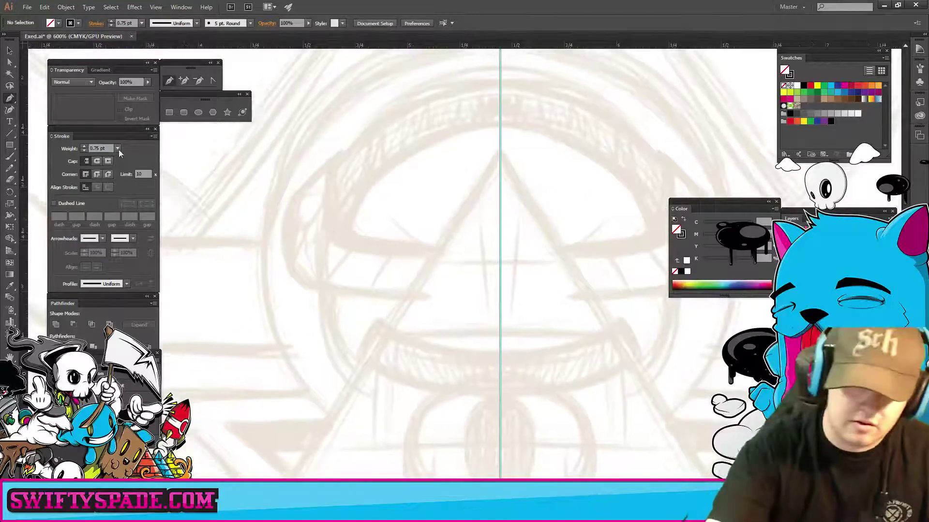
left_click(117, 148)
left_click(128, 201)
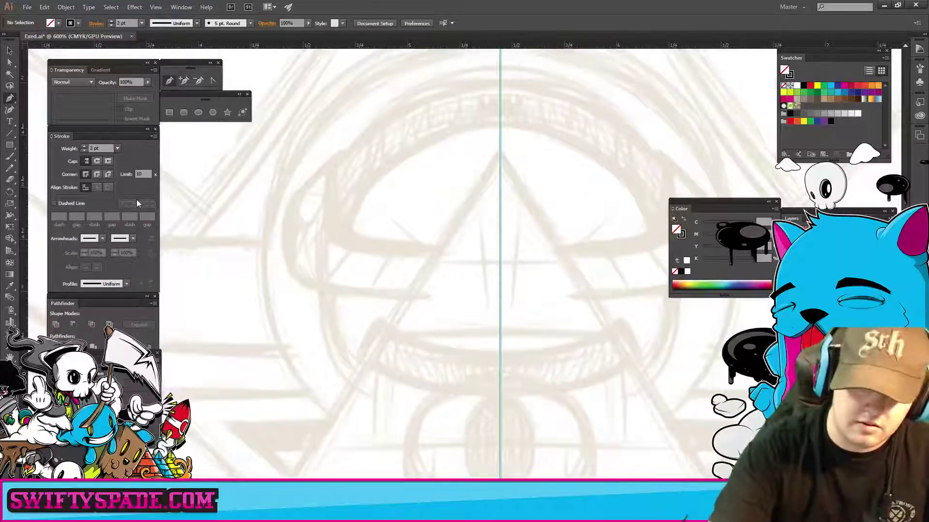
- Trace the pyramid's left half from apex to bottom-left corner to the centre guide, then hide guides
left_click(501, 153)
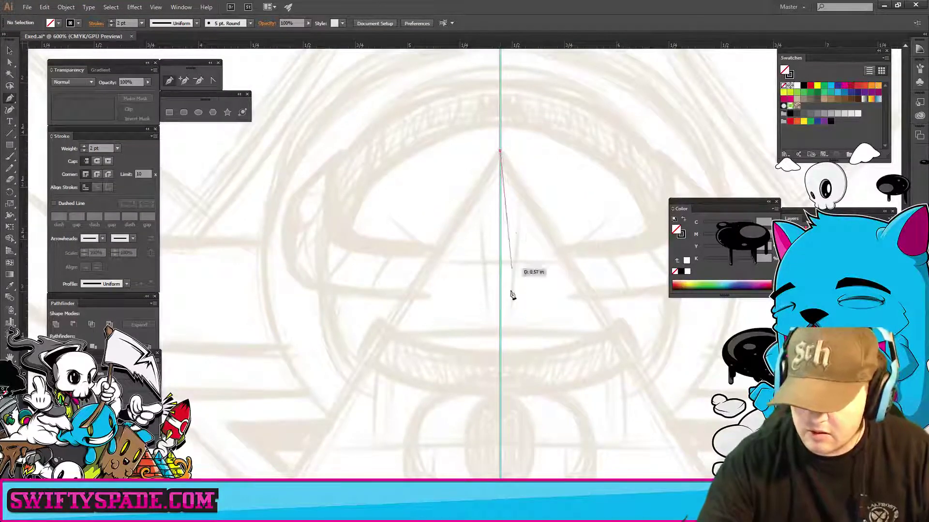
left_click(508, 335)
left_click_drag(508, 336, 524, 152)
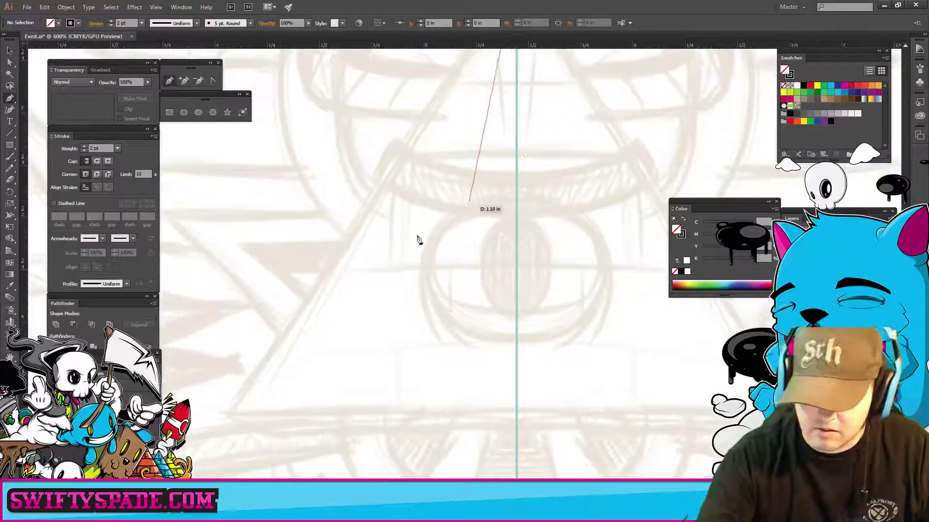
left_click(236, 415)
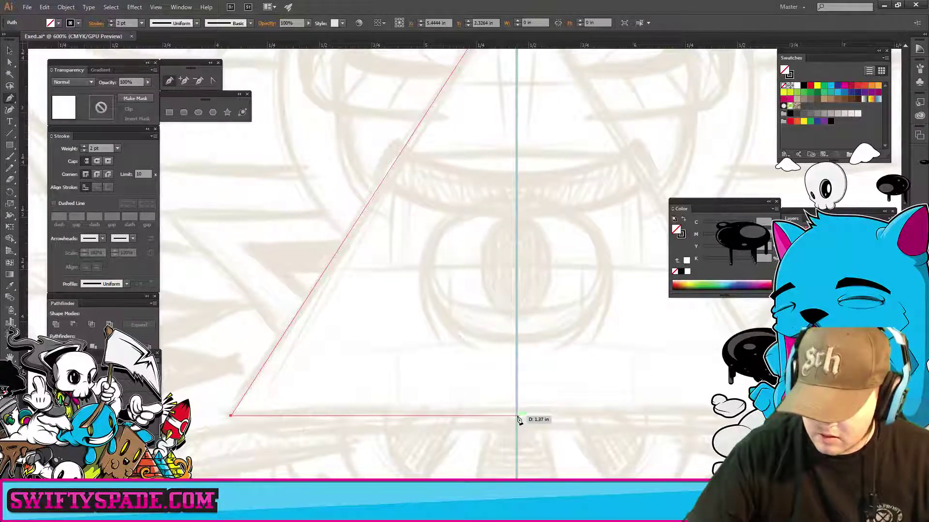
left_click(518, 416)
key("Escape")
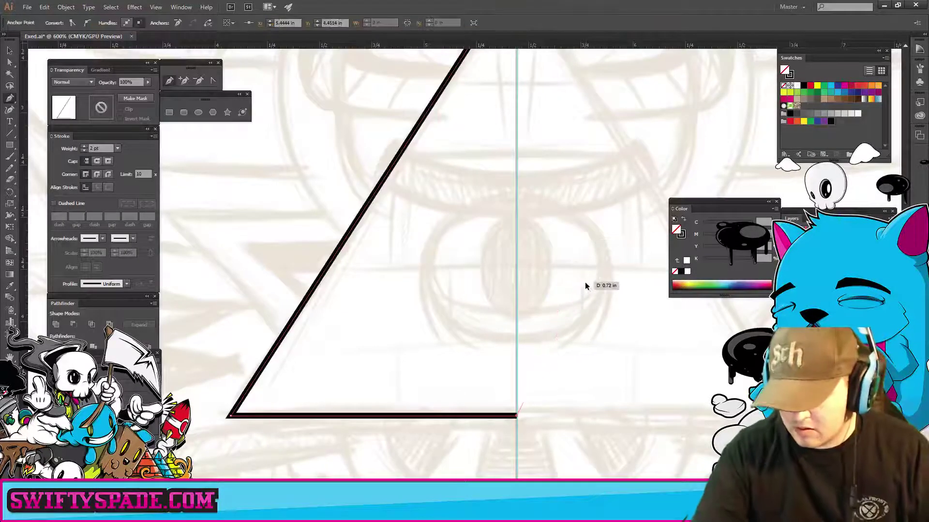
left_click(590, 285, "ctrl")
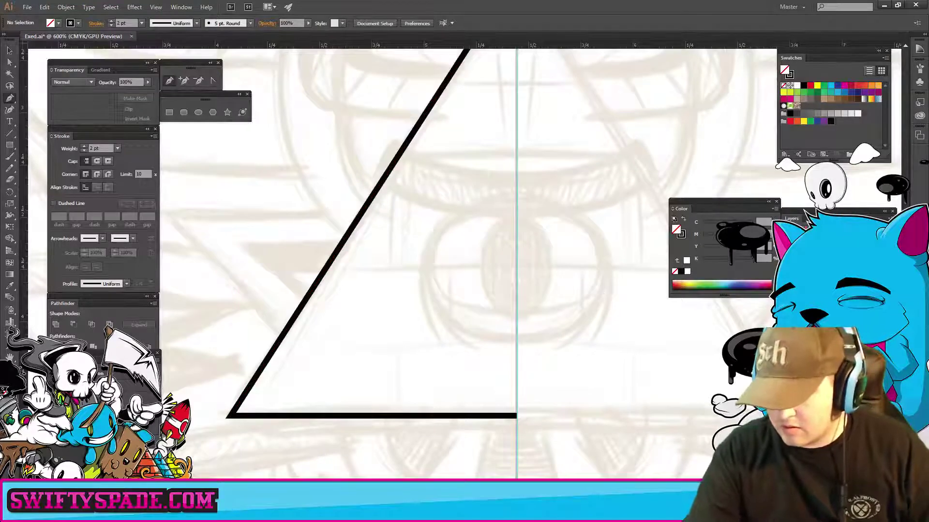
key("ctrl+semicolon")
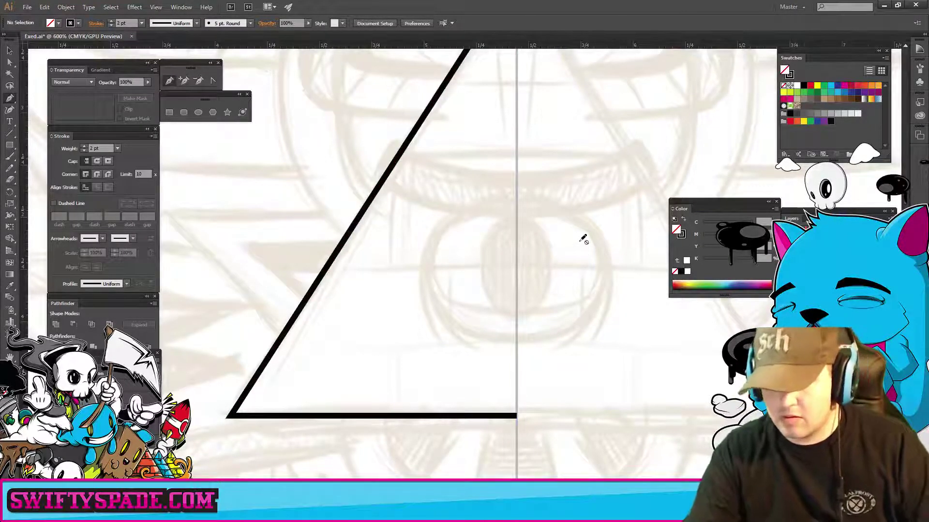
key("ctrl+minus")
key("ctrl+minus")
key("ctrl+minus")
key("ctrl+minus")
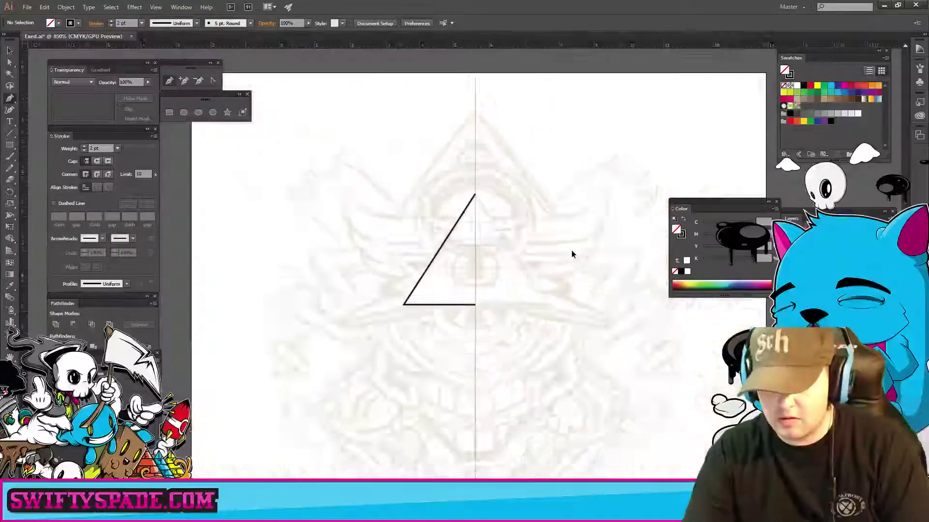
- Zoom in and select the pyramid's left diagonal edge near its apex
key("ctrl+plus")
key("ctrl+plus")
key("ctrl+plus")
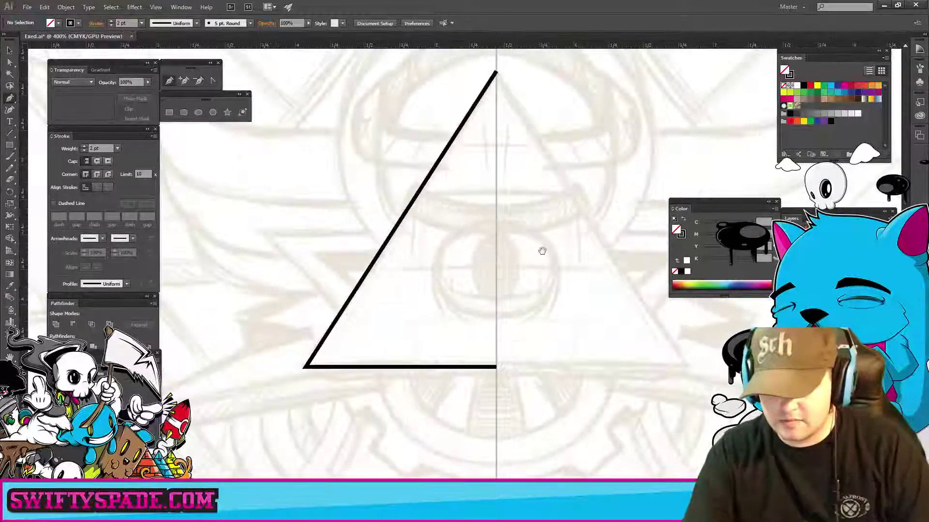
scroll(541, 249, "up", 4)
scroll(523, 289, "up", 1)
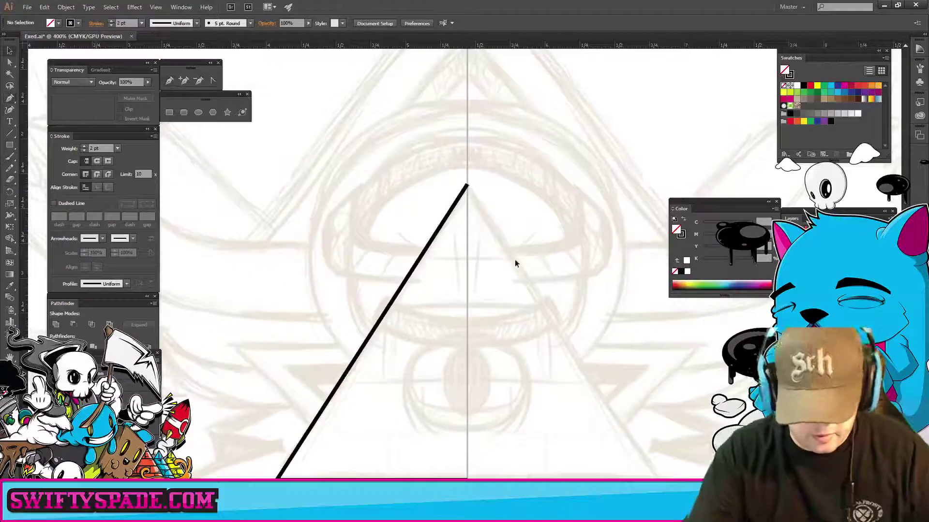
key("v")
left_click_drag(481, 196, 498, 209)
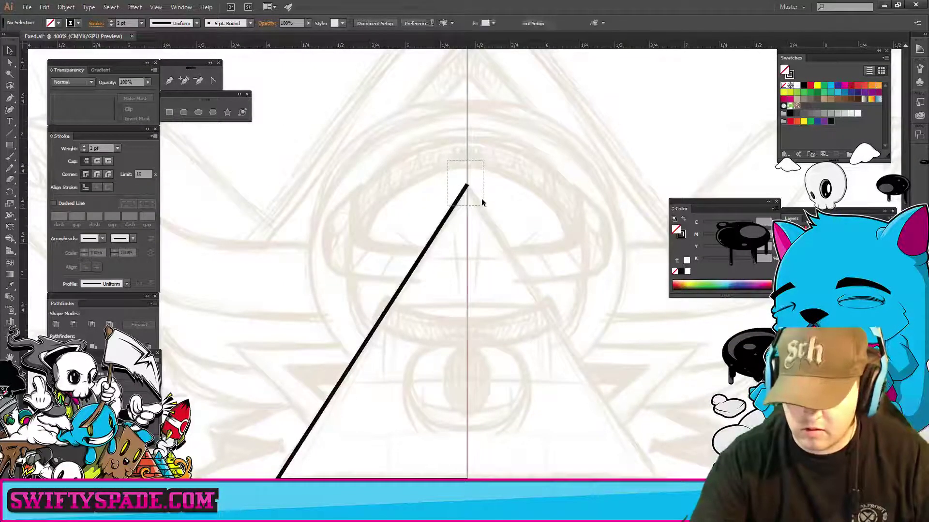
left_click_drag(481, 198, 462, 180)
key("o")
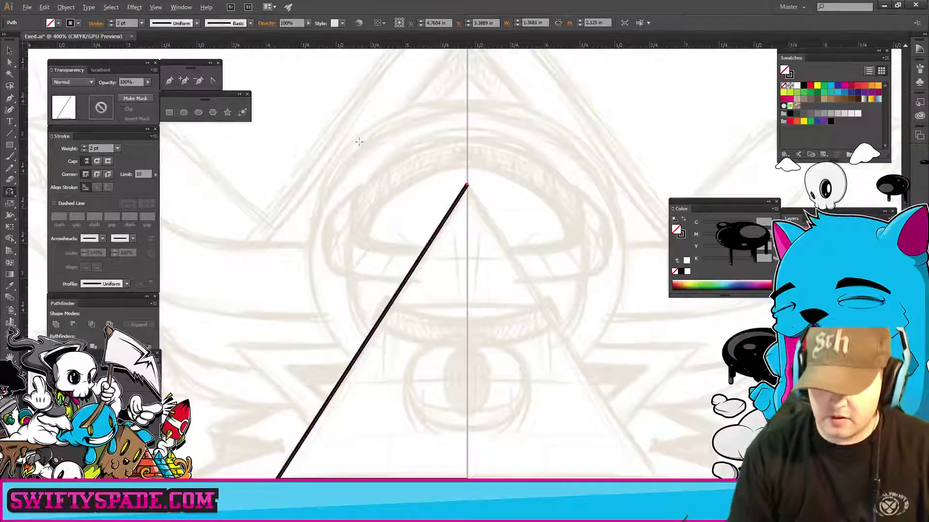
- Reflect a copy of the left edge vertically around the apex to complete the triangle
key("Return")
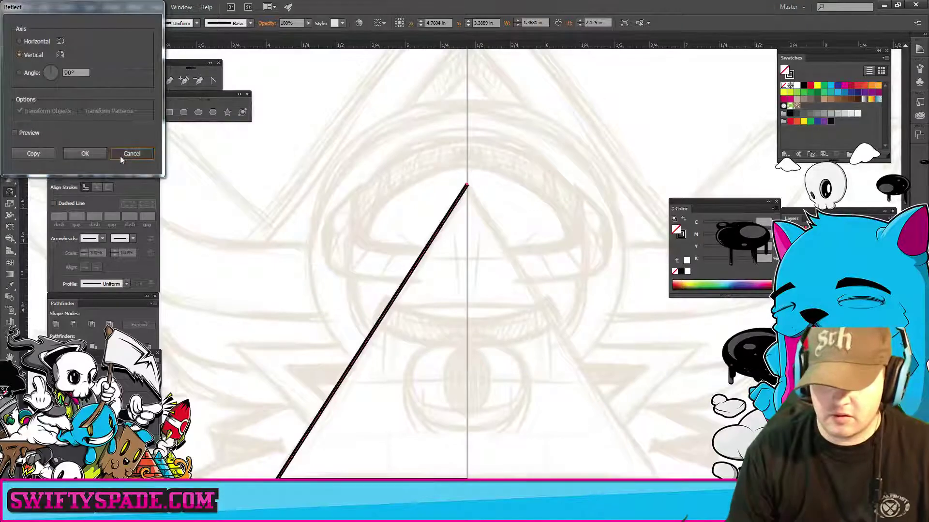
left_click(131, 153)
key("v")
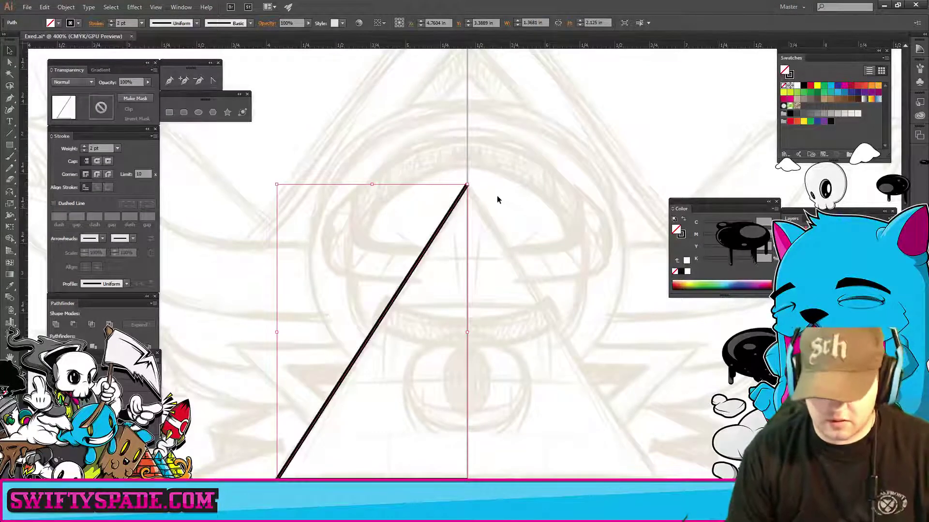
key("o")
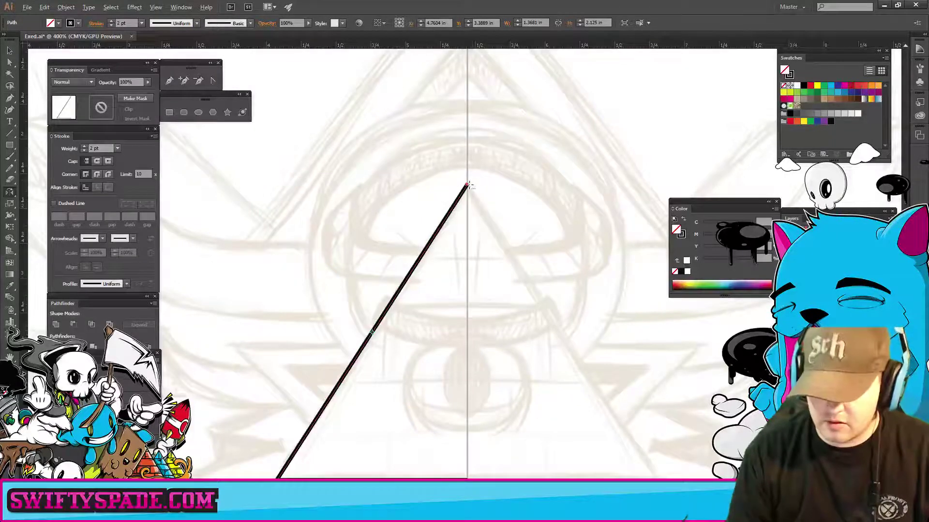
left_click(467, 185, "alt")
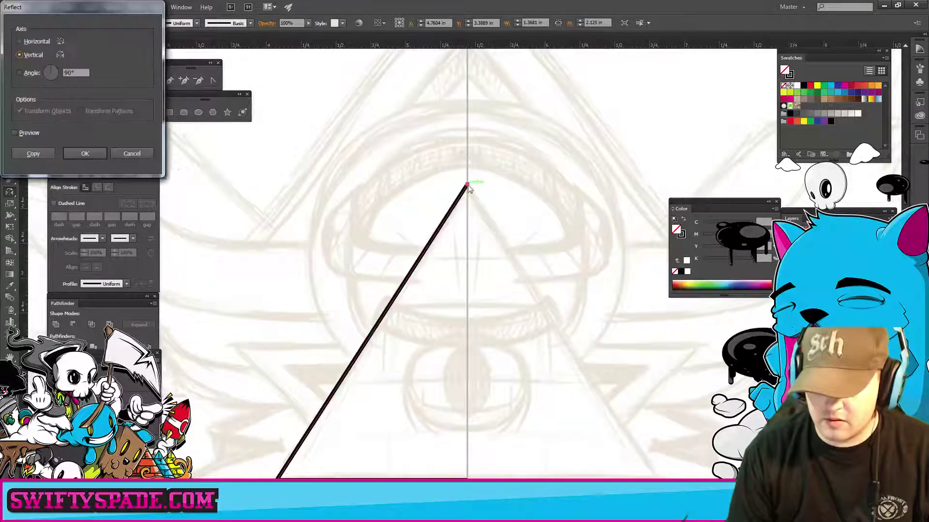
left_click(48, 156)
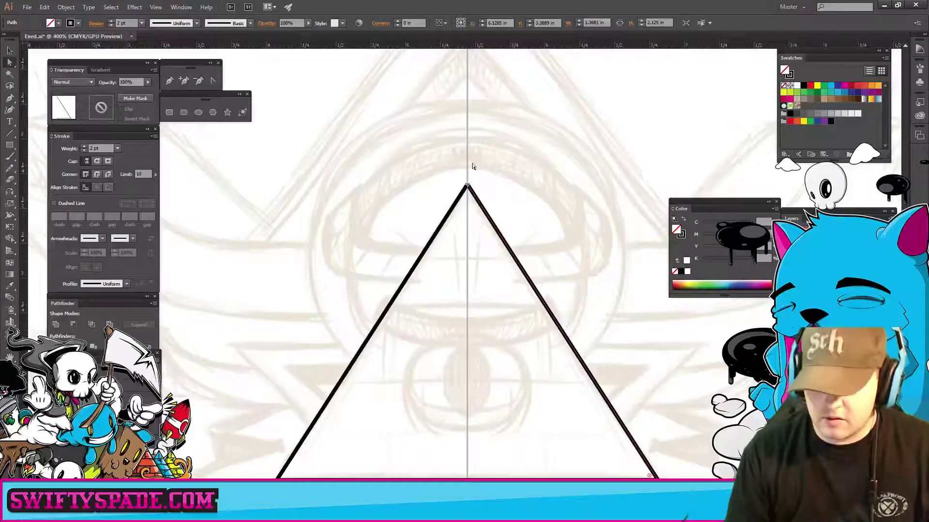
- Select the overlapping anchor pairs at the triangle's apex and bottom centre to join them
left_click_drag(452, 170, 486, 211)
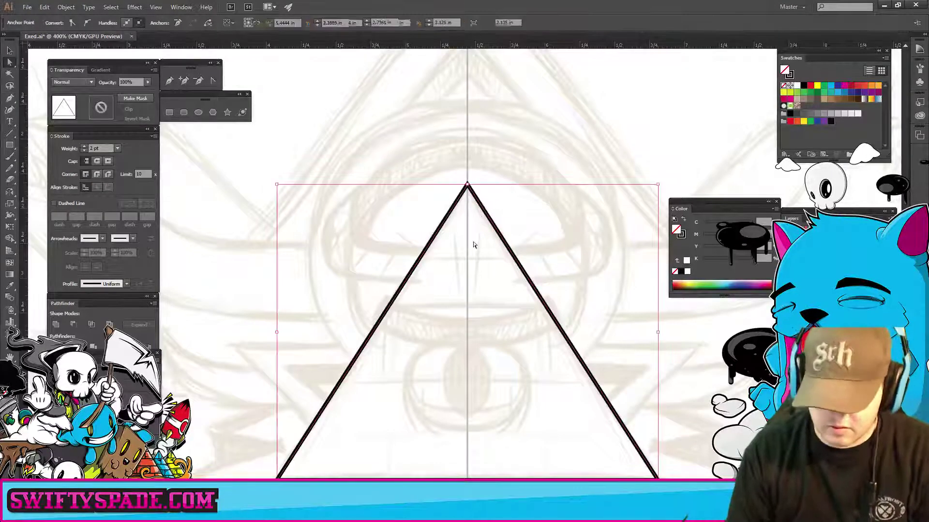
left_click_drag(486, 404, 471, 290)
left_click_drag(470, 380, 444, 355)
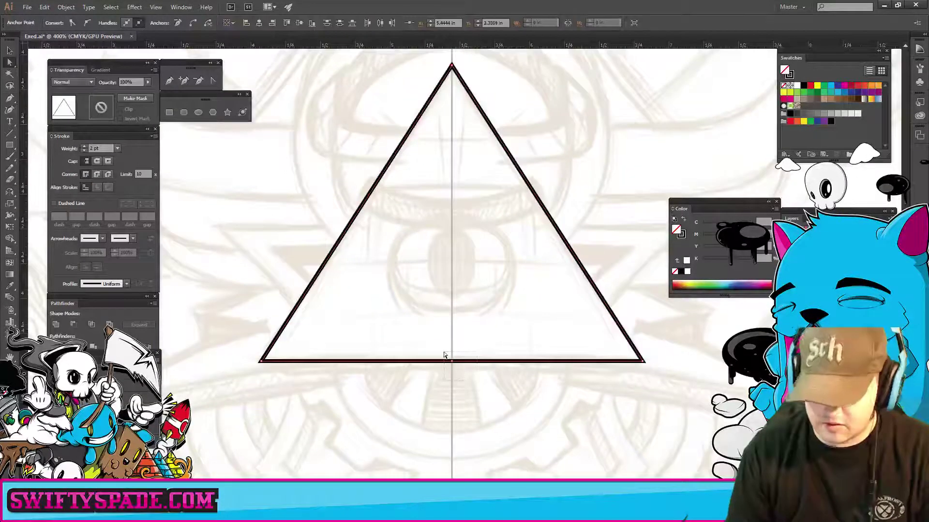
left_click(483, 272)
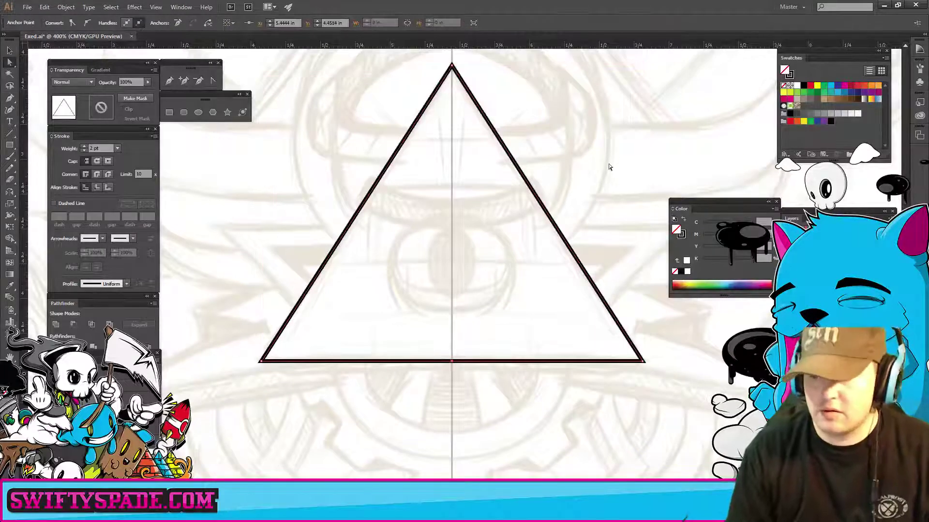
left_click_drag(598, 159, 560, 219)
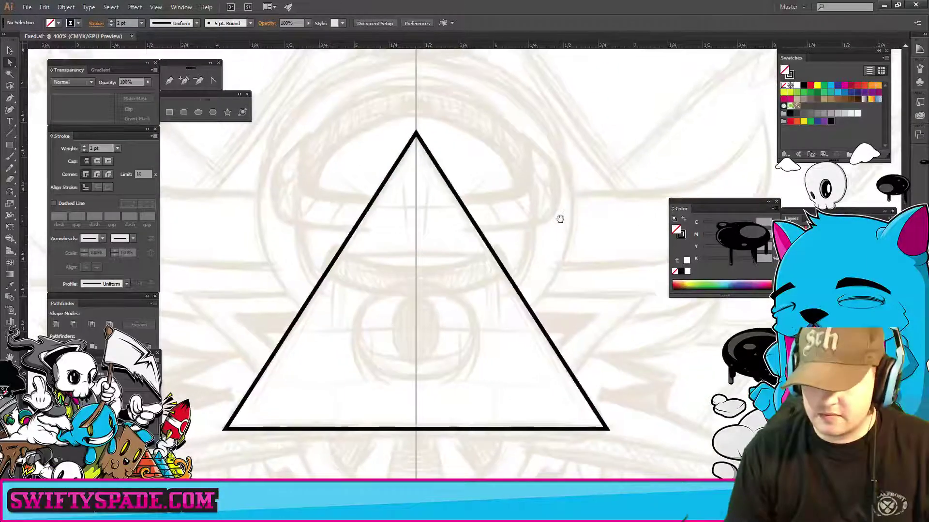
- Give the whole triangle a Bevel Join and zoom out to the full artboard
key("ctrl+a")
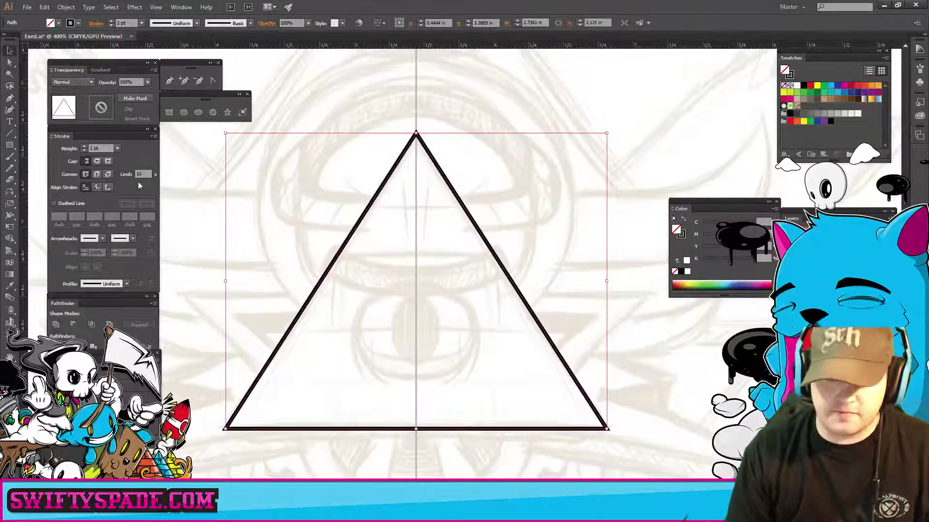
left_click(109, 174)
left_click(336, 96)
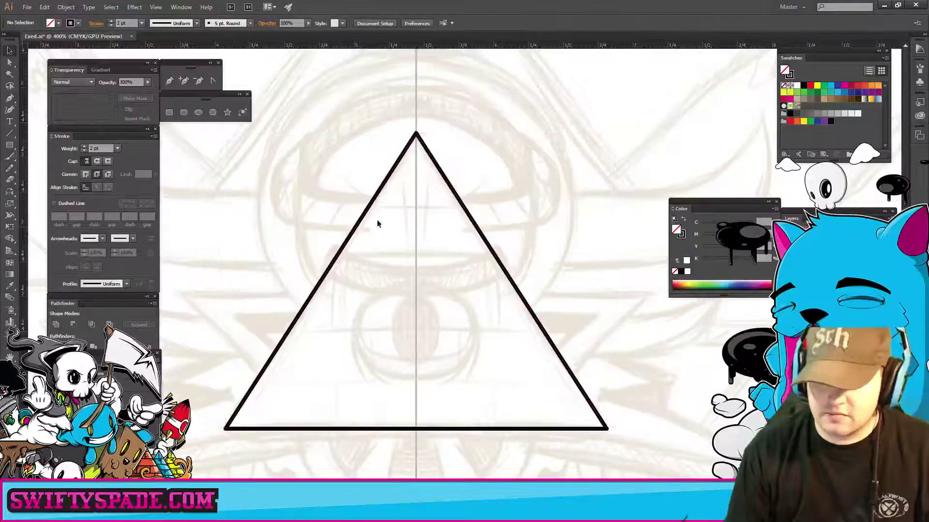
scroll(416, 263, "down", 1)
scroll(421, 254, "down", 3)
key("ctrl+minus")
key("ctrl+minus")
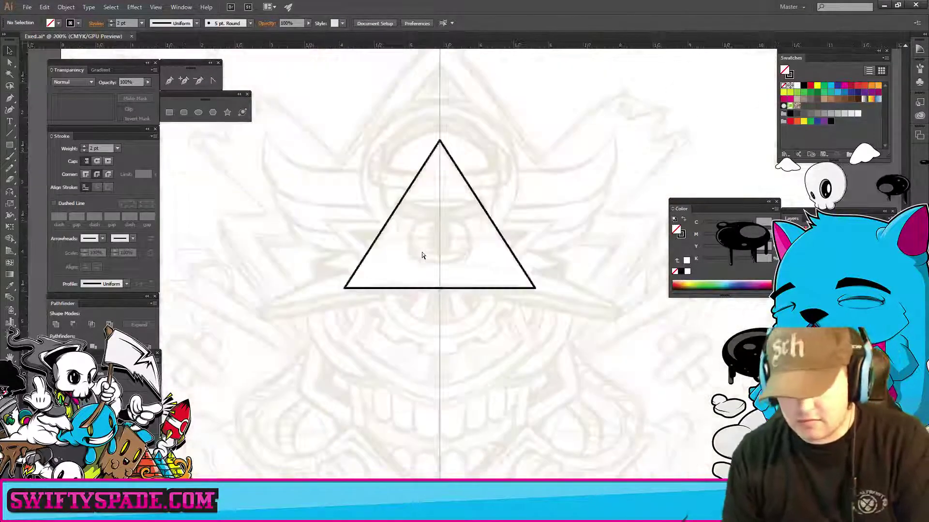
key("ctrl+minus")
key("ctrl+minus")
- Zoom back in and frame the triangle for drawing the eye
key("ctrl+plus")
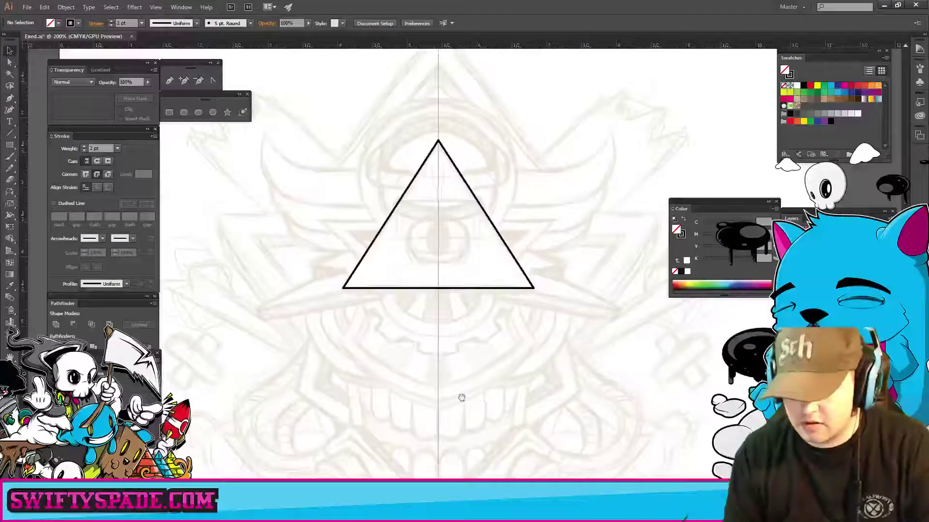
left_click_drag(460, 393, 440, 336)
key("ctrl+plus")
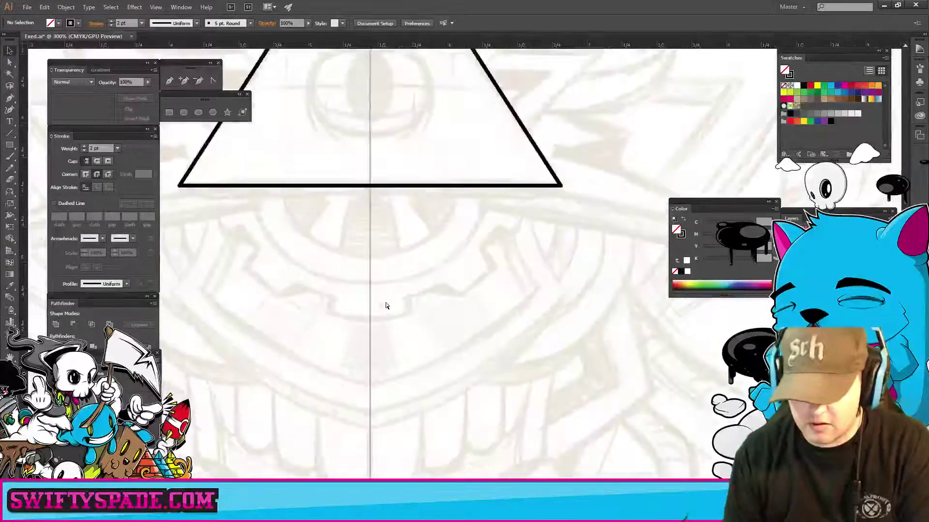
left_click_drag(383, 223, 465, 392)
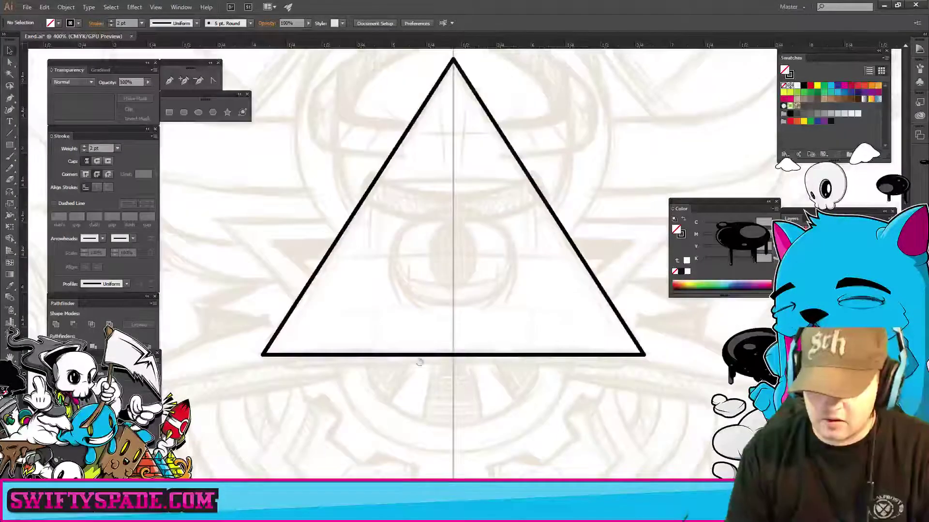
key("ctrl+plus")
left_click_drag(425, 249, 418, 321)
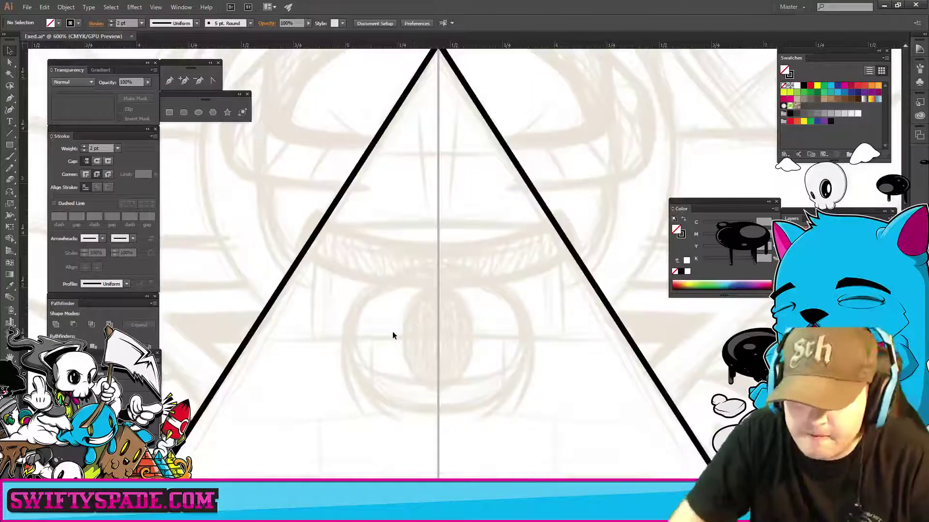
key("l")
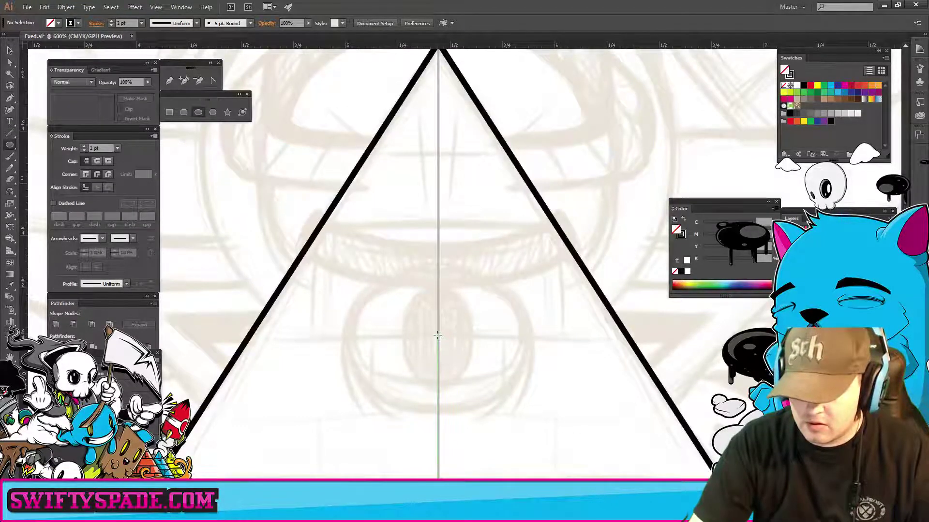
- Draw an ellipse over the sketched eye and nudge it right onto the centre line
mouse_move(437, 334)
left_mouse_down()
mouse_move(459, 373)
mouse_move(536, 415)
left_mouse_up()
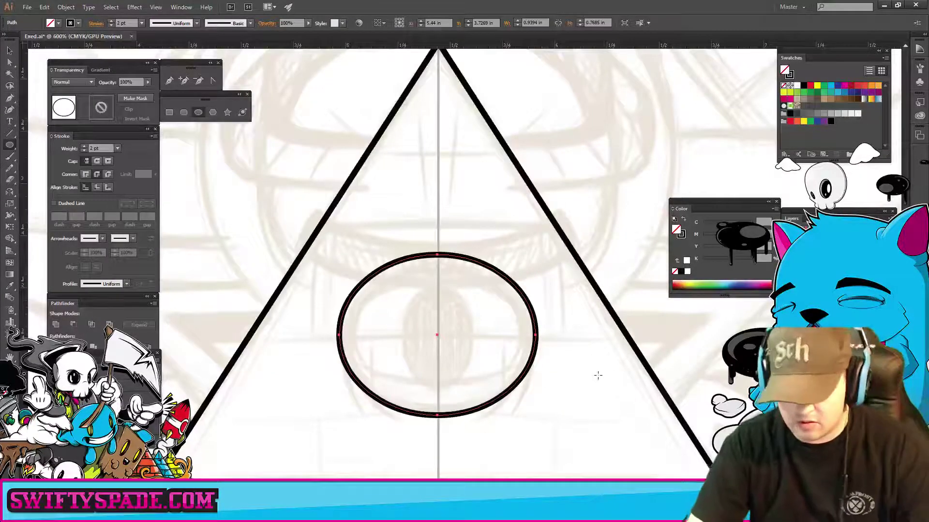
key("ctrl+=")
key("ctrl+=")
key("ctrl+=")
key("ctrl+=")
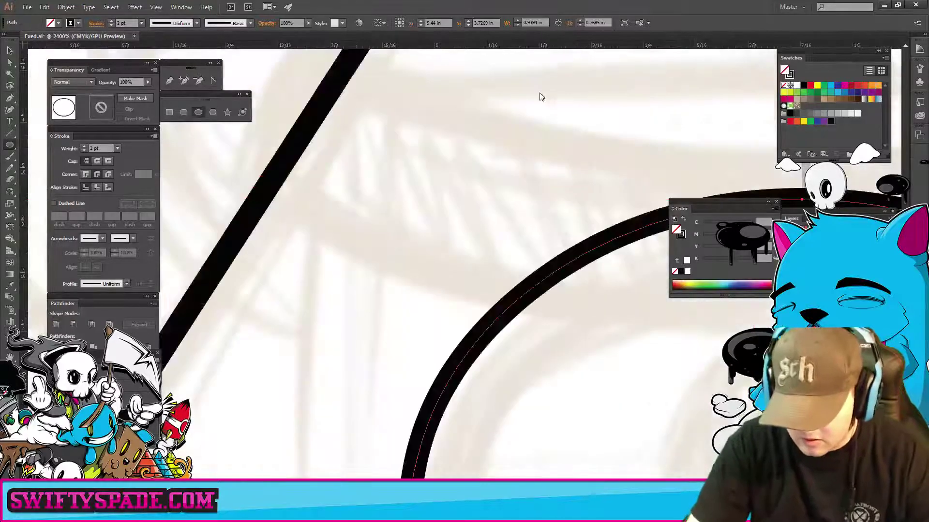
left_click_drag(622, 369, 389, 176)
left_click_drag(539, 331, 427, 282)
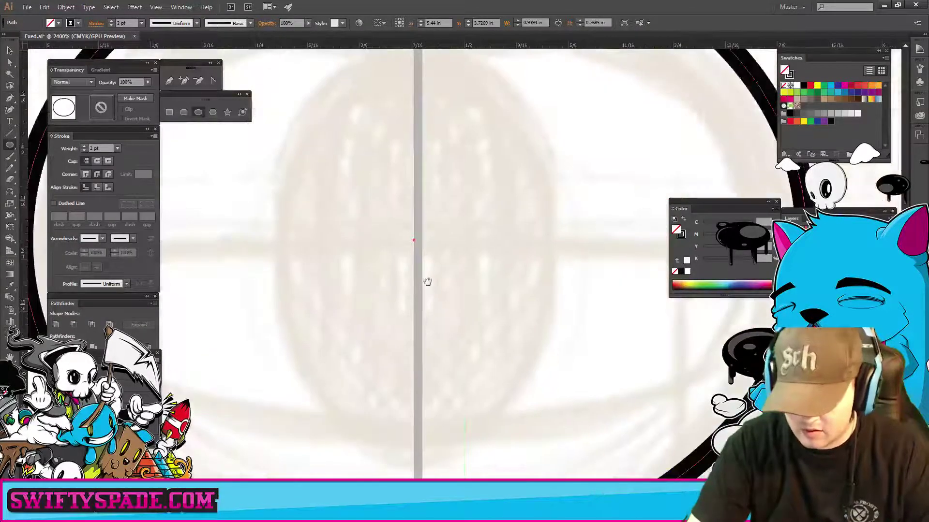
key("Right")
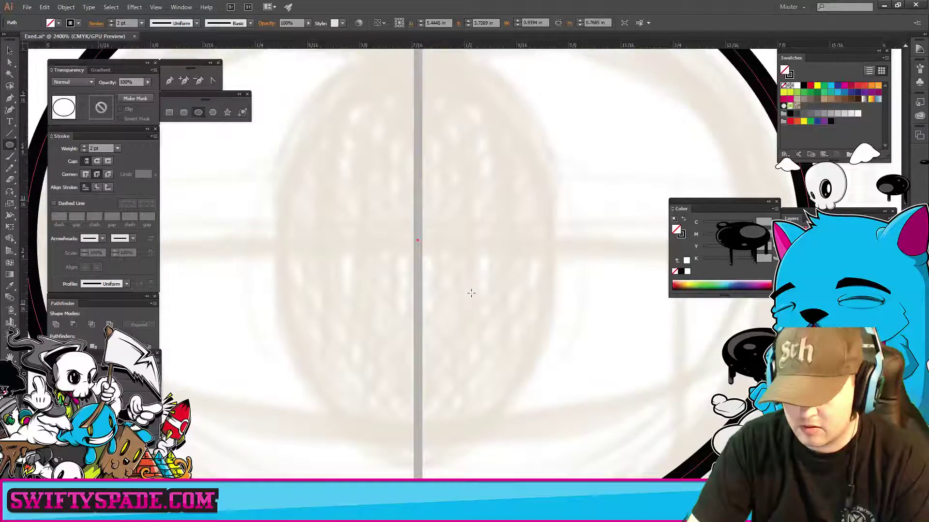
key("ctrl+shift+a")
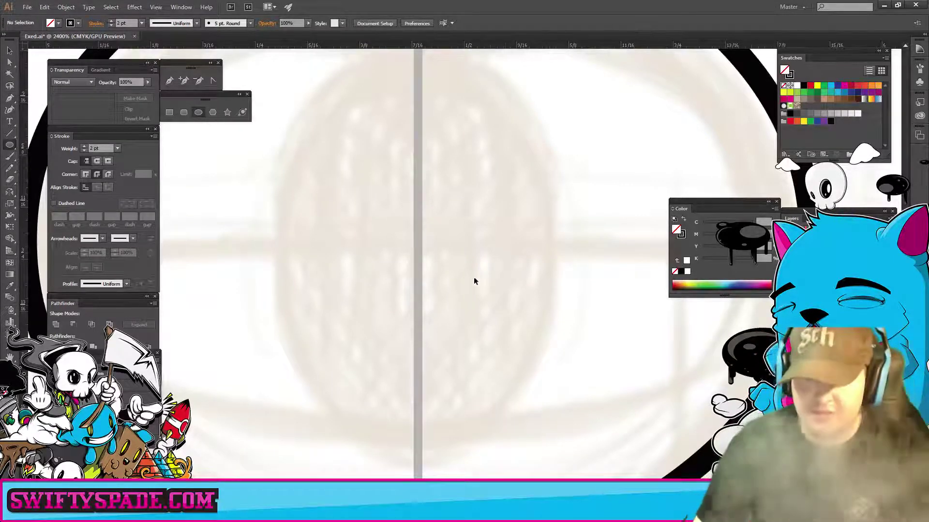
- Scroll and pan to frame the triangle, ellipse and apex
scroll(474, 281, "down", 2)
scroll(458, 294, "down", 3)
scroll(456, 283, "down", 2)
scroll(477, 292, "up", 3)
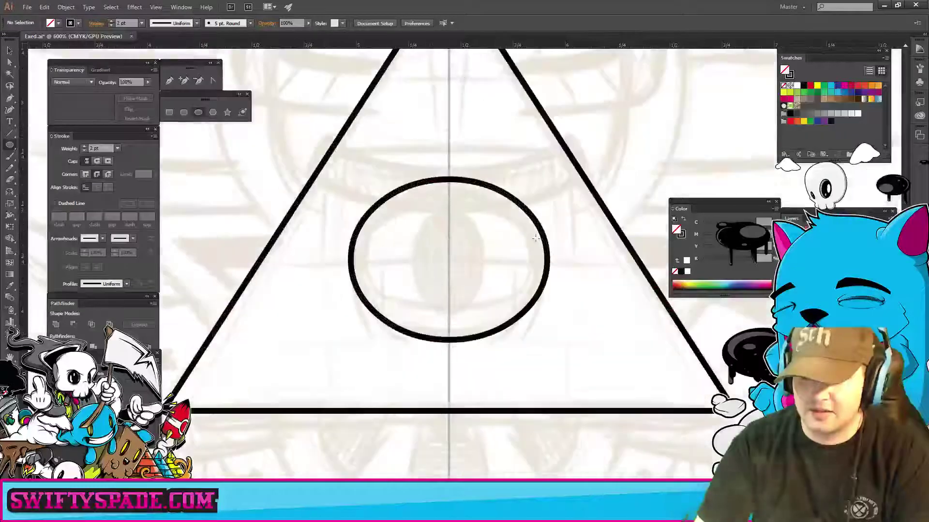
key("v")
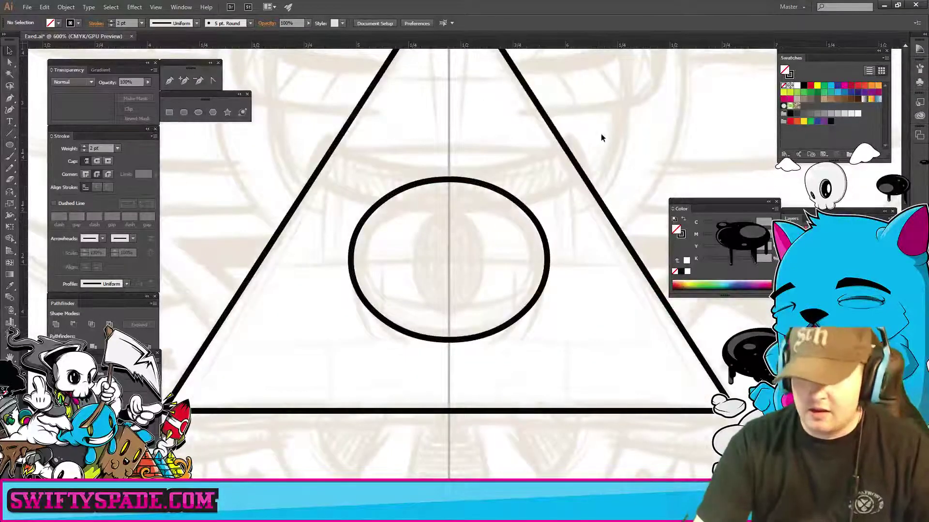
left_click_drag(524, 193, 451, 276)
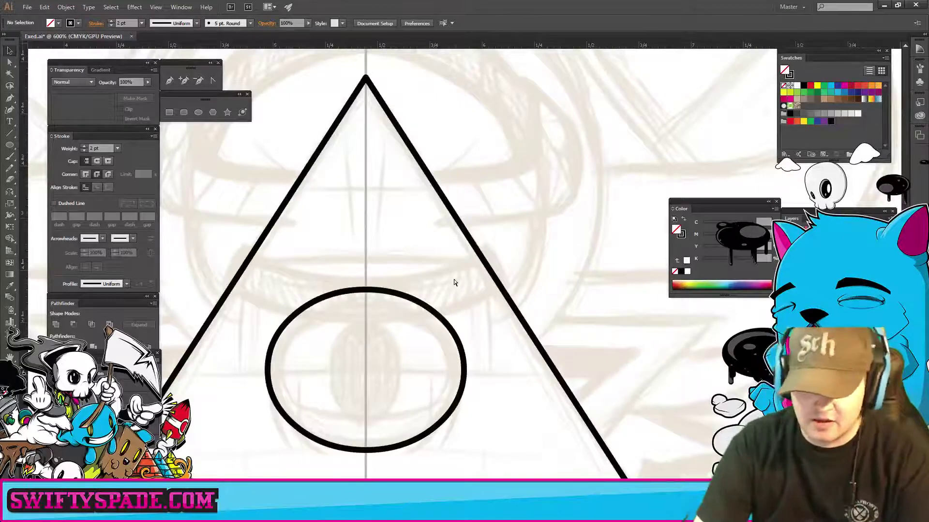
scroll(454, 282, "down", 3)
scroll(508, 327, "down", 1)
scroll(493, 301, "up", 3)
scroll(482, 290, "up", 1)
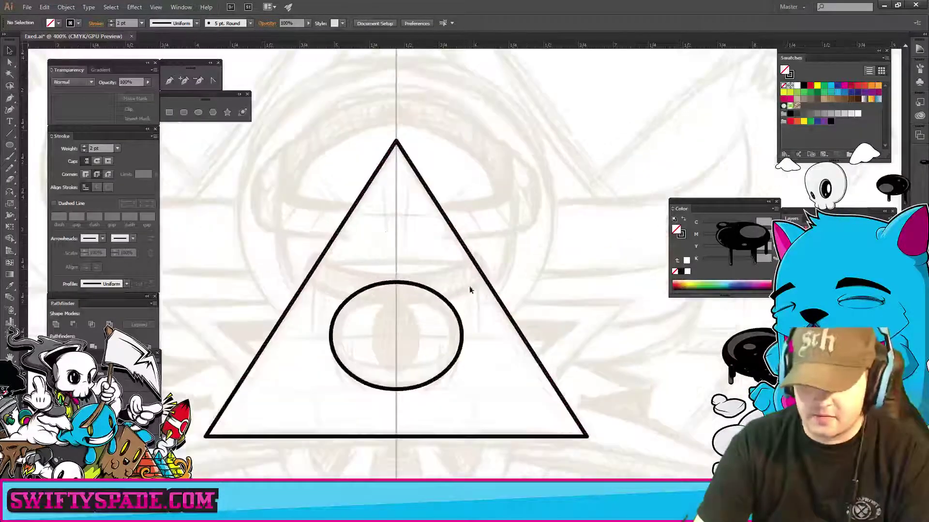
left_click_drag(356, 218, 442, 276)
scroll(443, 281, "up", 1)
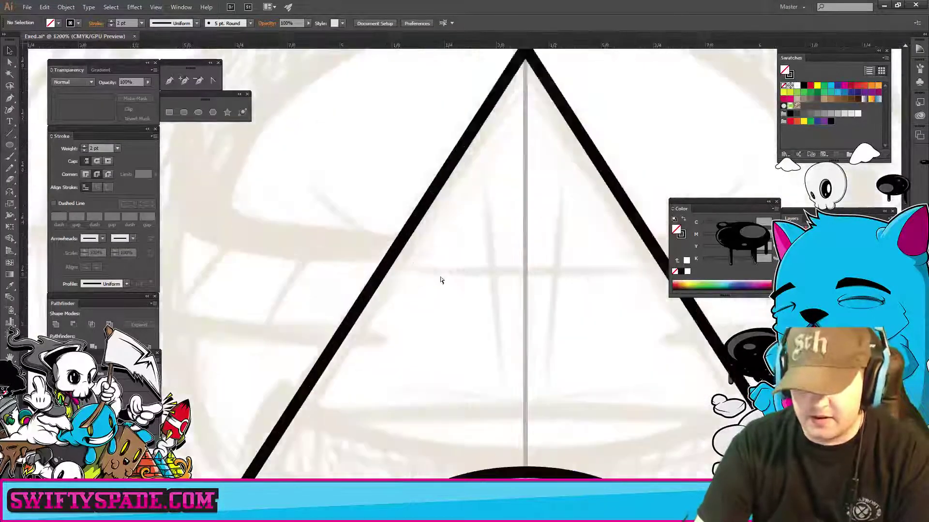
scroll(390, 249, "up", 2)
left_click_drag(532, 294, 548, 334)
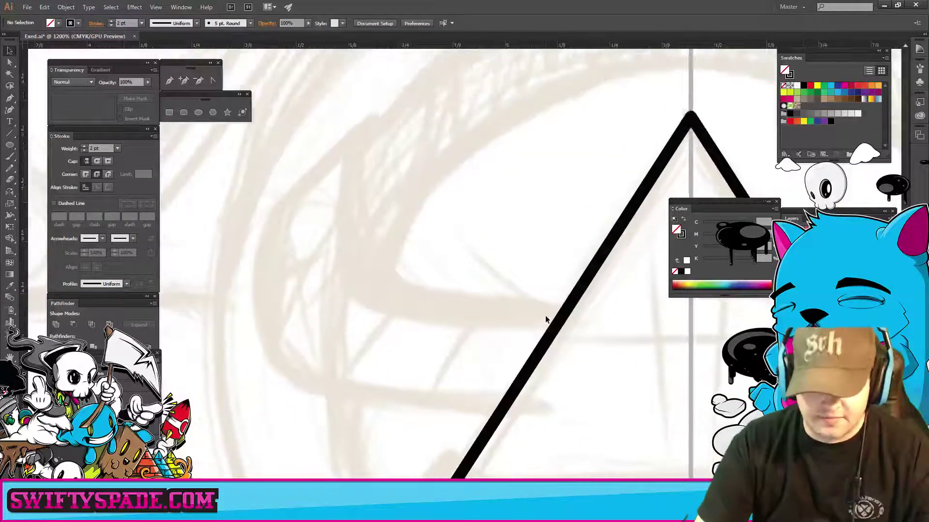
key("p")
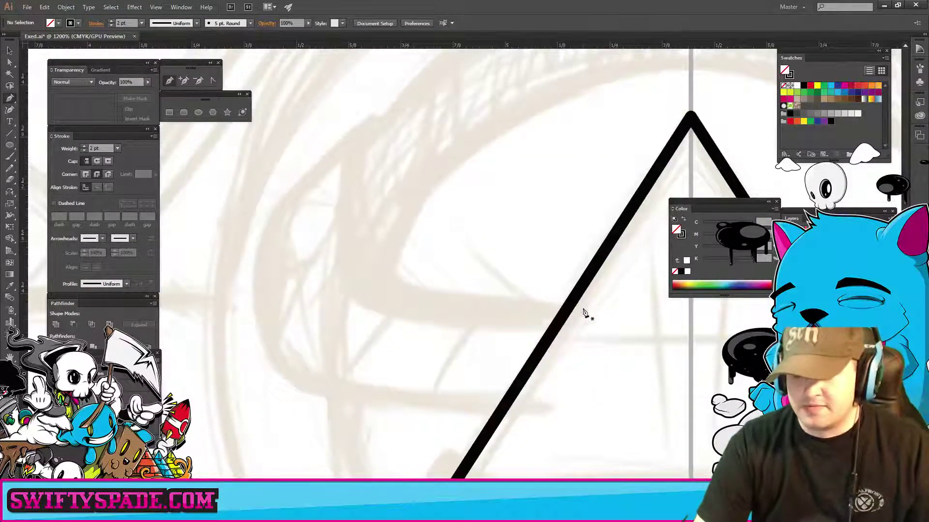
- Start the horn path on the triangle's left edge, curving it up to a tip and back down
left_click(583, 306)
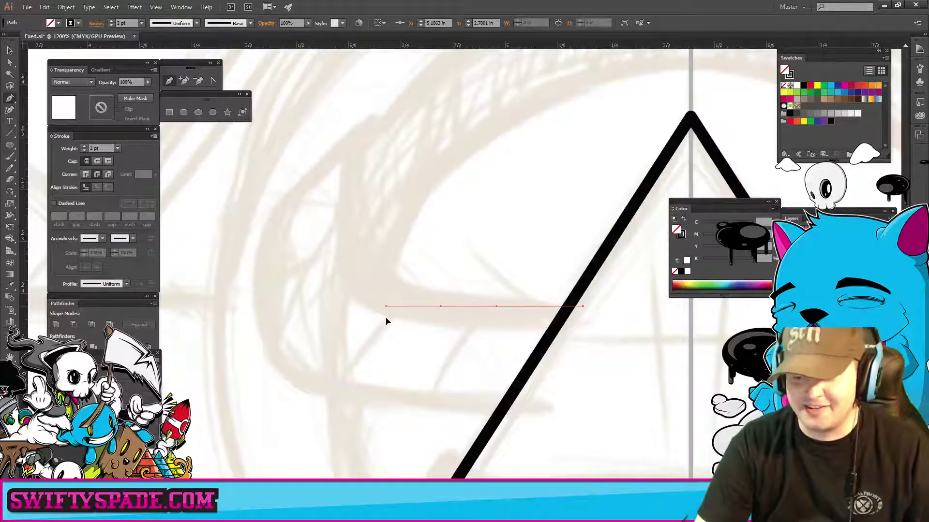
left_click_drag(398, 296, 417, 360)
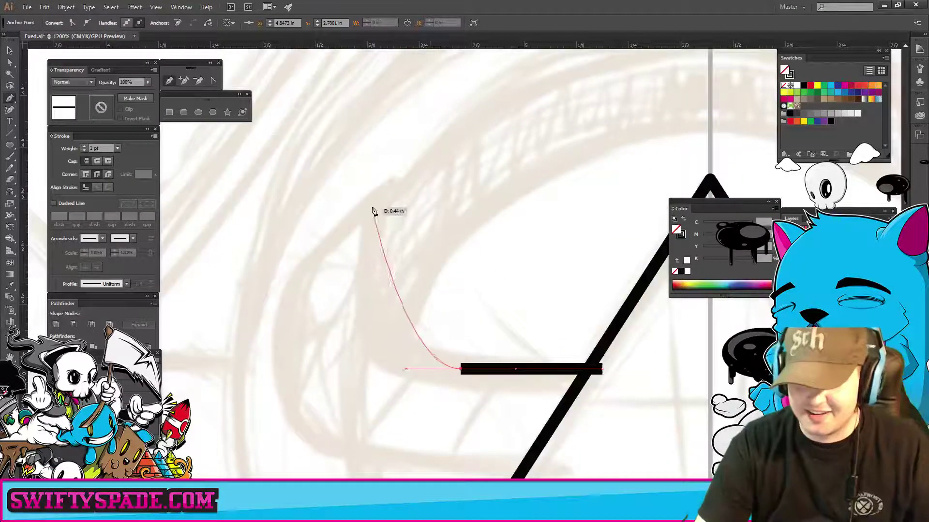
left_click_drag(386, 196, 422, 97)
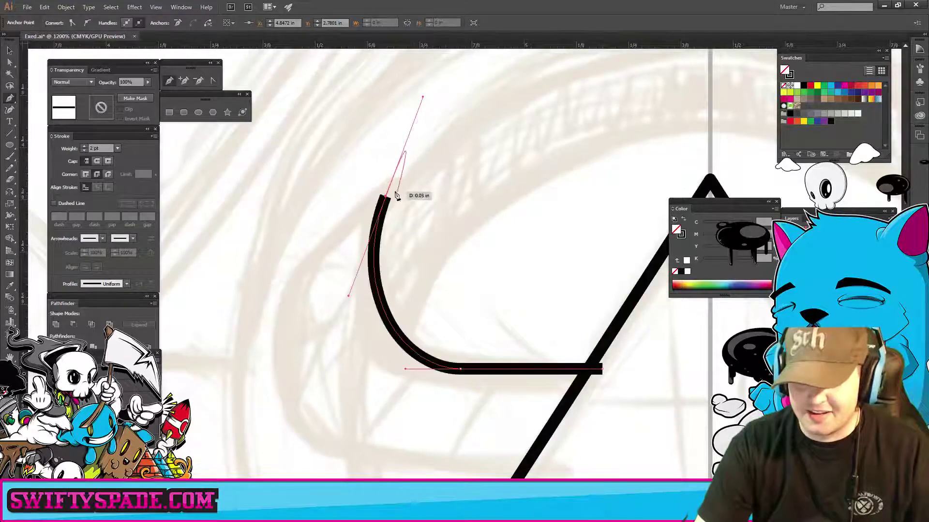
left_click_drag(387, 199, 406, 278)
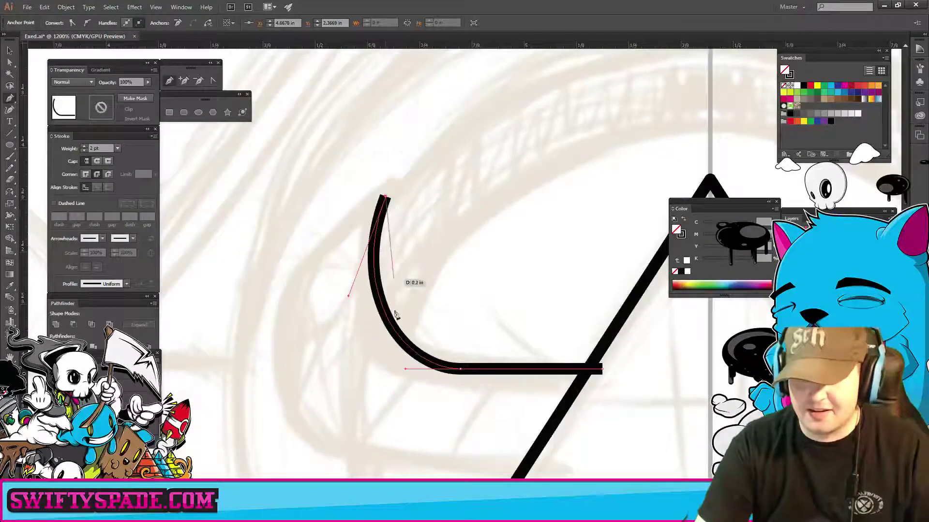
scroll(388, 375, "down", 3)
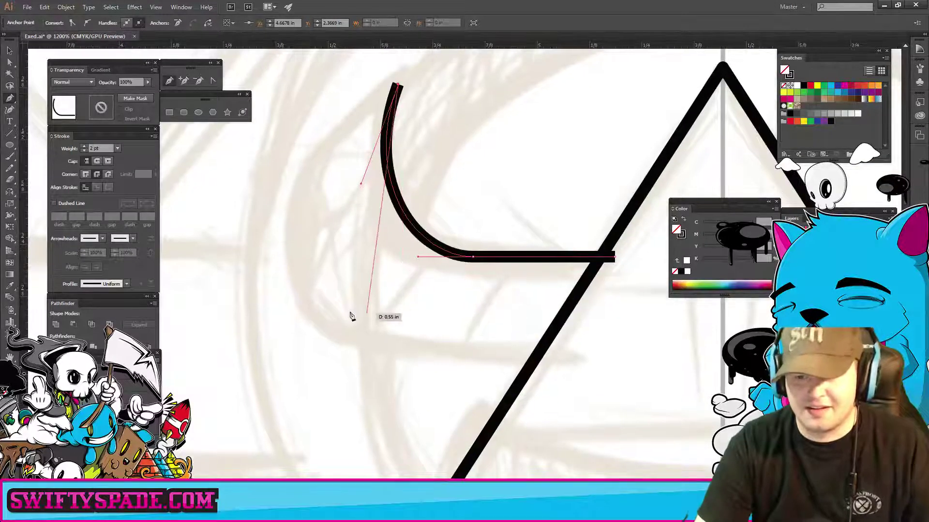
left_click_drag(310, 320, 364, 475)
mouse_move(504, 389)
left_mouse_down()
mouse_move(374, 330)
mouse_move(442, 363)
left_mouse_up()
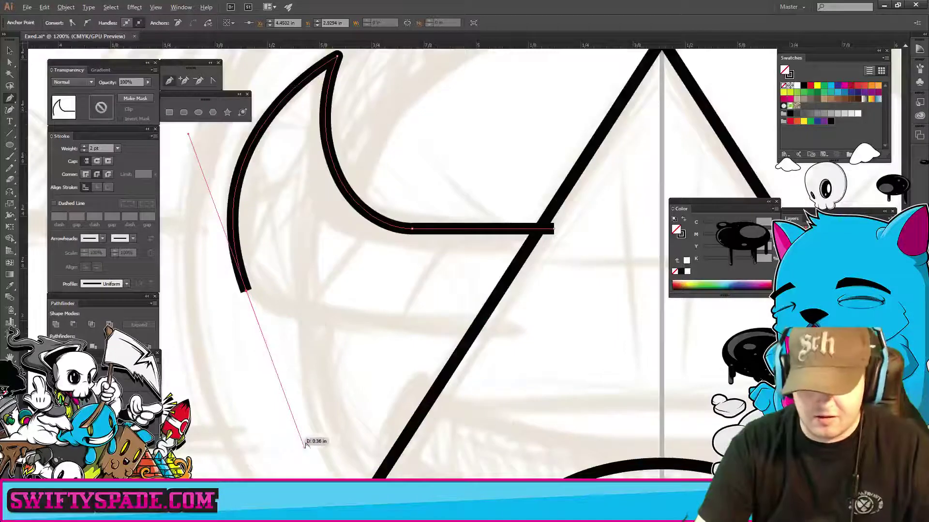
left_click_drag(299, 449, 290, 423)
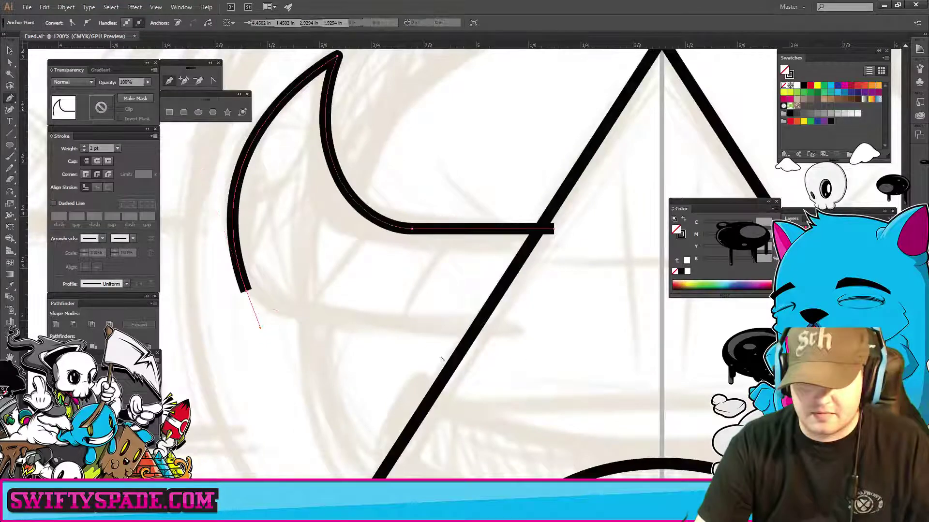
- Extend and reshape the horn's lower edge curves toward the triangle
left_click(522, 334)
mouse_move(524, 338)
left_mouse_down()
mouse_move(703, 355)
mouse_move(691, 353)
left_mouse_up()
mouse_move(478, 332)
left_mouse_down()
mouse_move(271, 310)
mouse_move(248, 281)
left_mouse_up()
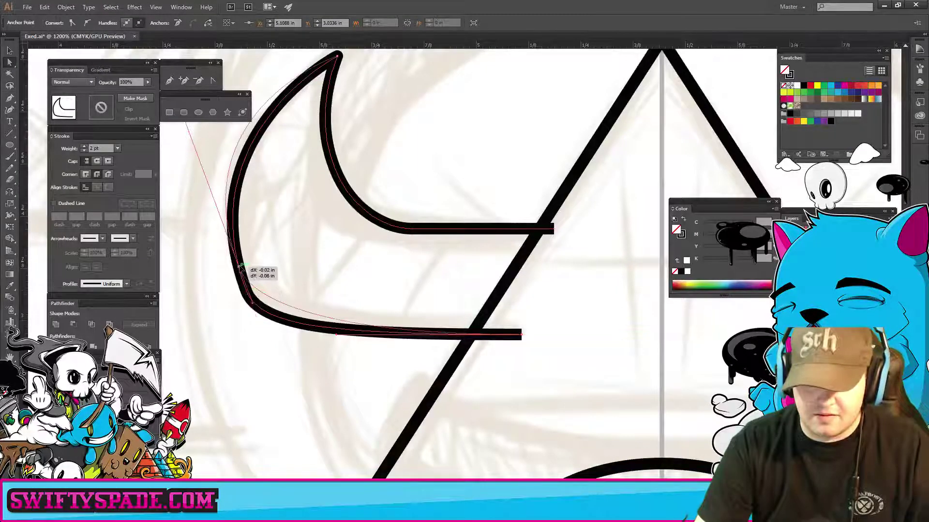
left_click_drag(283, 253, 331, 302)
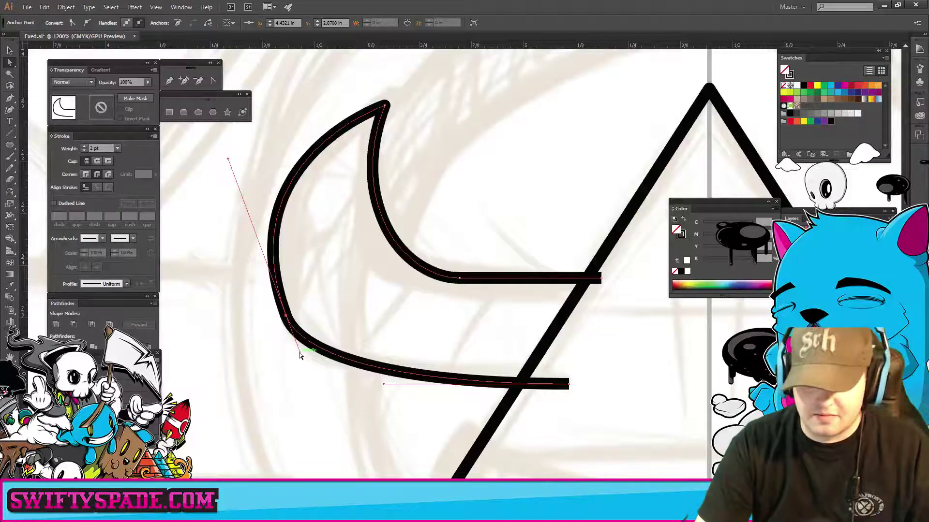
left_click_drag(299, 355, 307, 377)
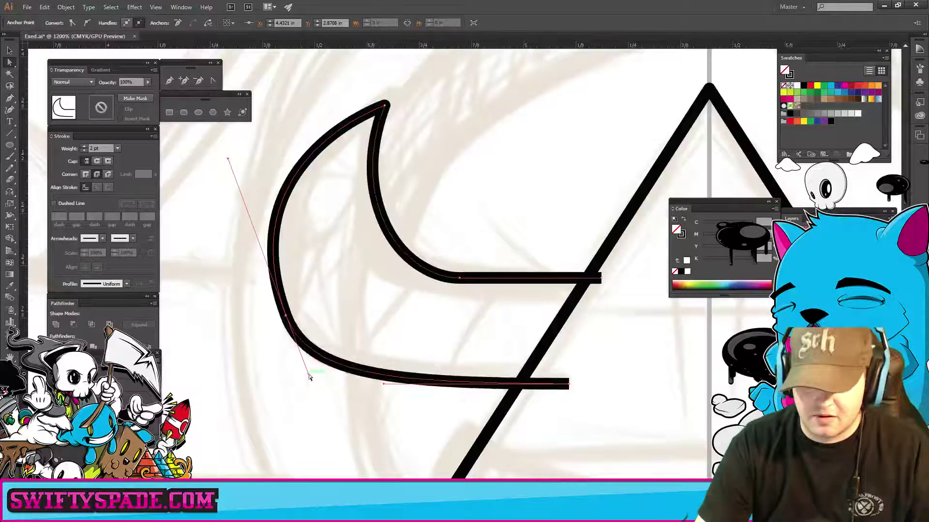
left_click(329, 312)
- Adjust the horn's tip and bulge its lower-left curve further left
left_click_drag(462, 321, 465, 327)
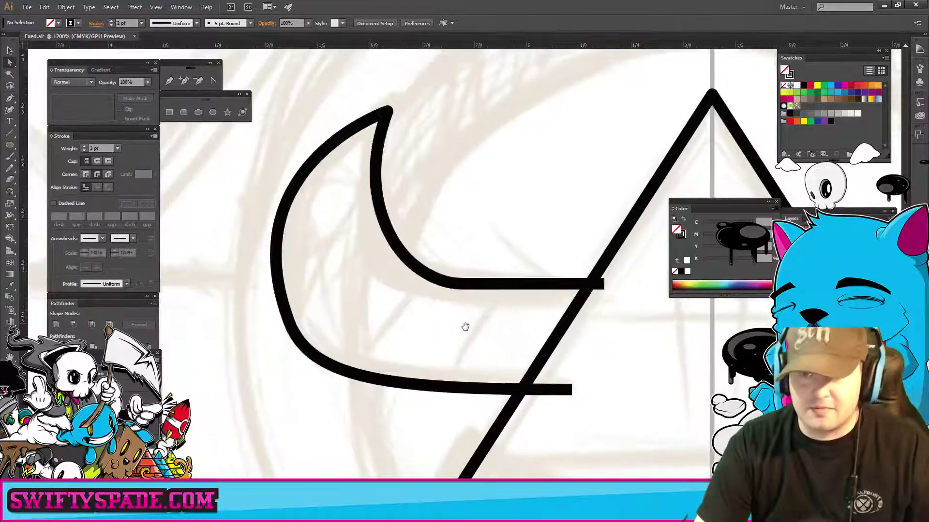
left_click(387, 111)
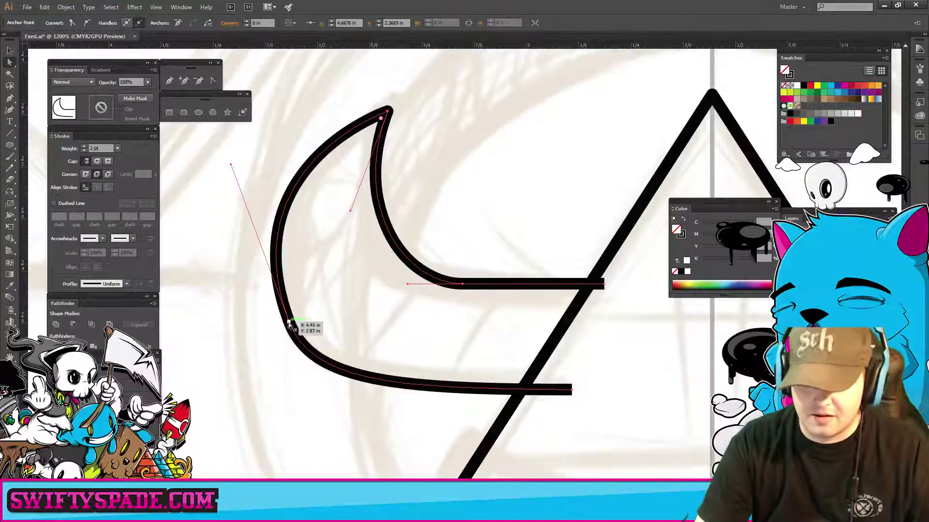
left_click_drag(289, 325, 284, 329)
left_click(421, 337)
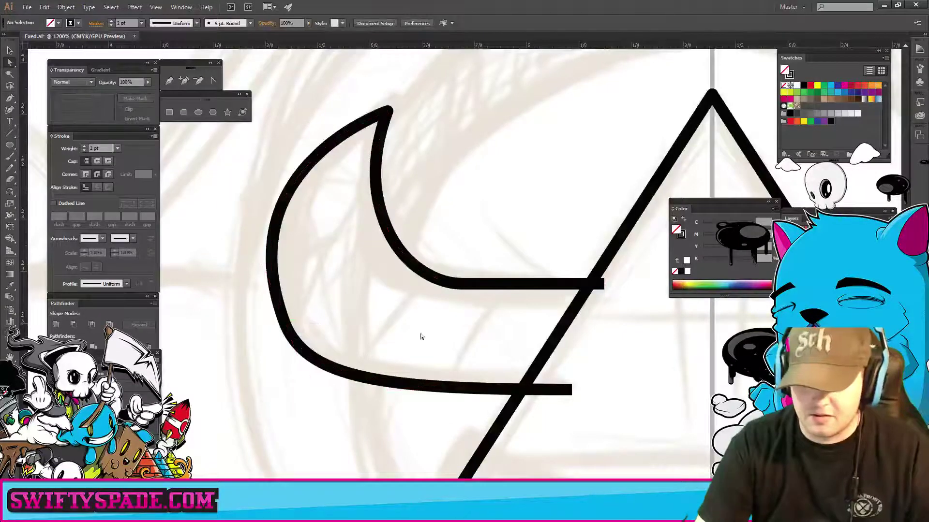
left_click(475, 324)
key("Delete")
key("p")
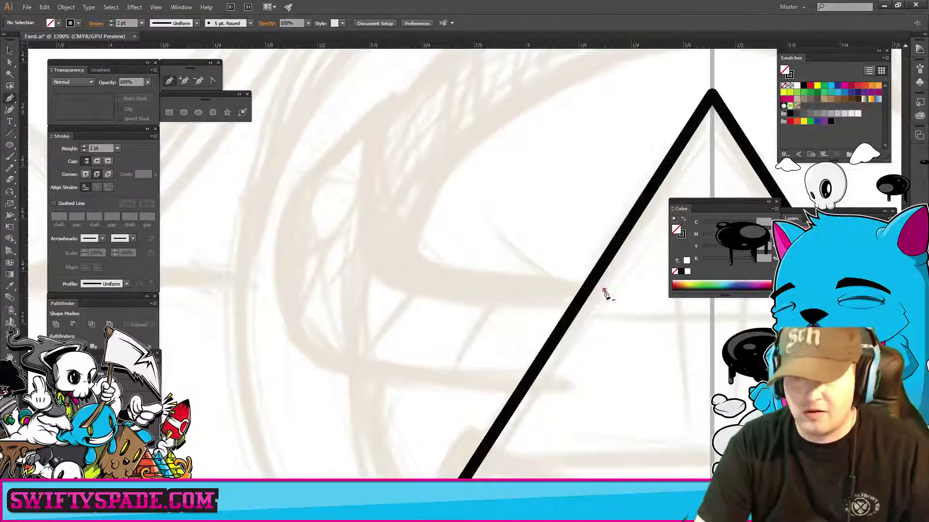
left_click(603, 291)
left_click_drag(514, 290, 452, 290)
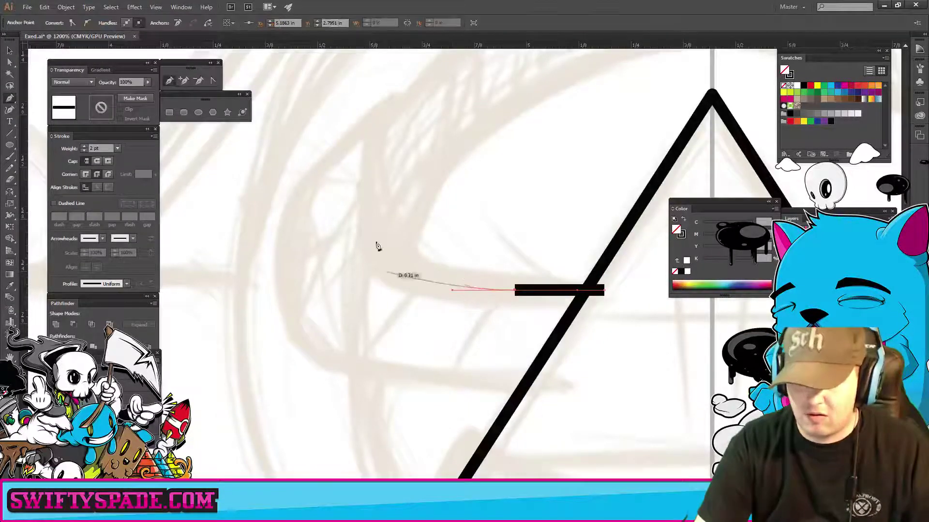
left_click_drag(377, 168, 385, 223)
mouse_move(391, 177)
left_mouse_down()
mouse_move(457, 57)
mouse_move(461, 66)
left_mouse_up()
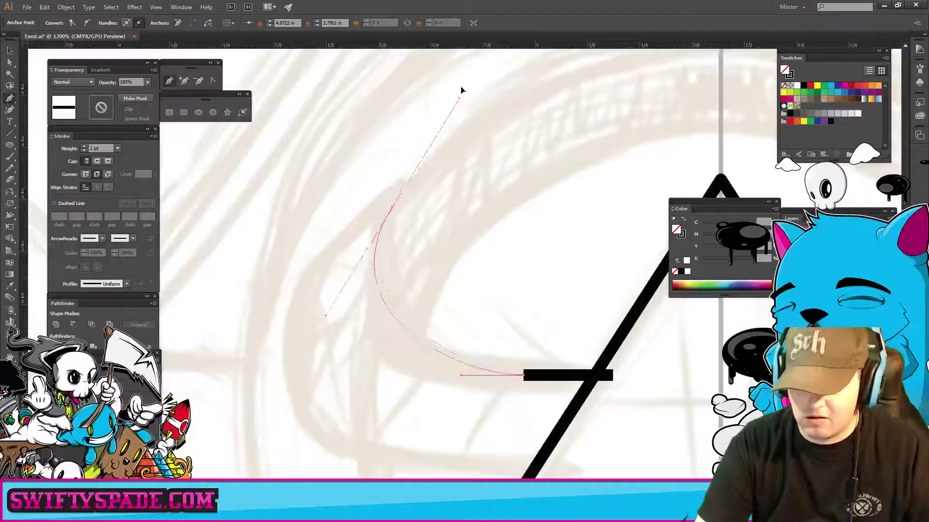
left_click_drag(477, 308, 450, 210)
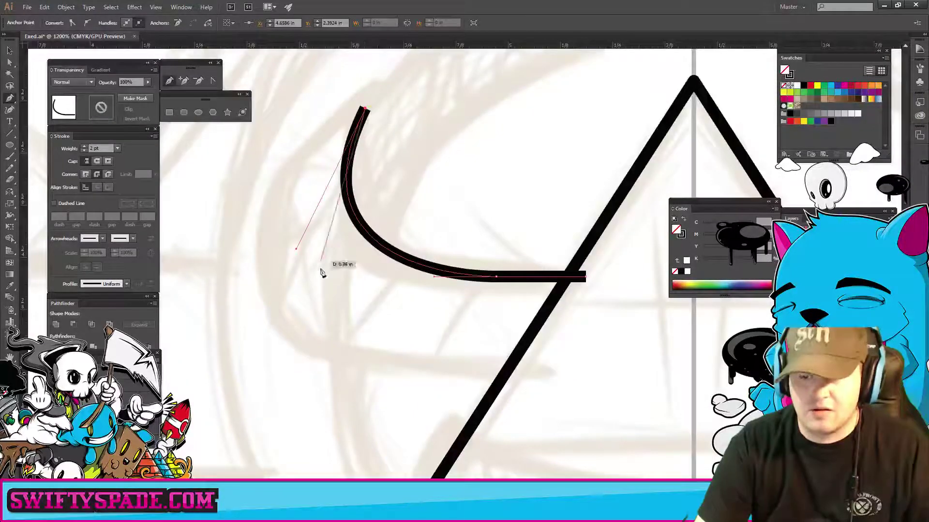
mouse_move(306, 345)
left_mouse_down()
mouse_move(384, 475)
mouse_move(410, 476)
left_mouse_up()
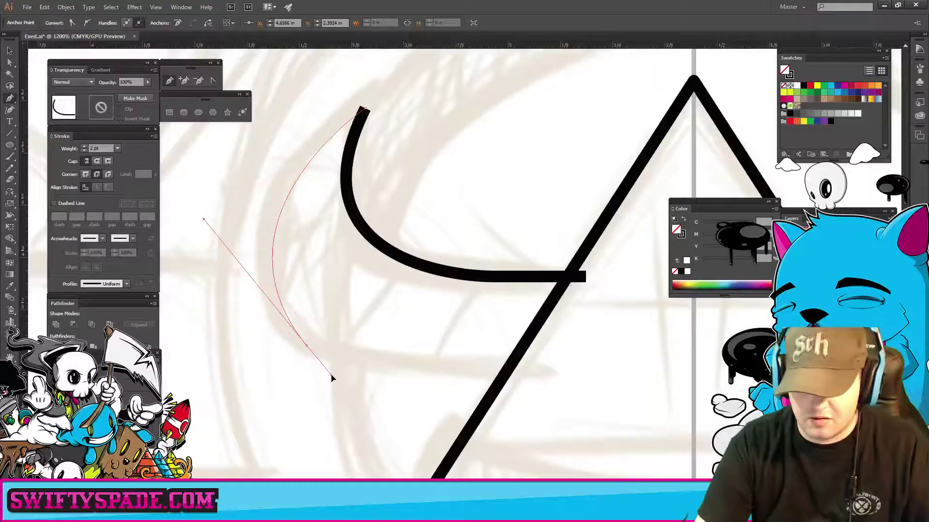
left_click_drag(331, 378, 332, 376)
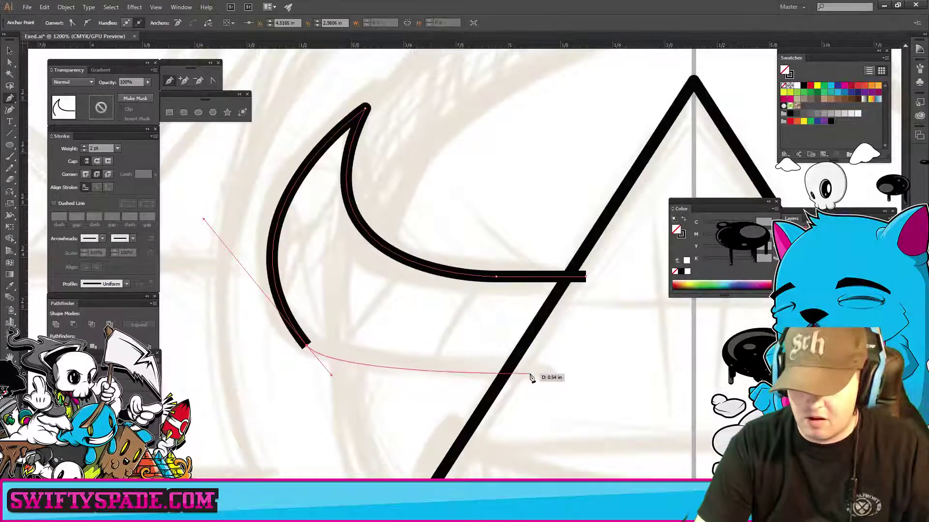
left_click(547, 391)
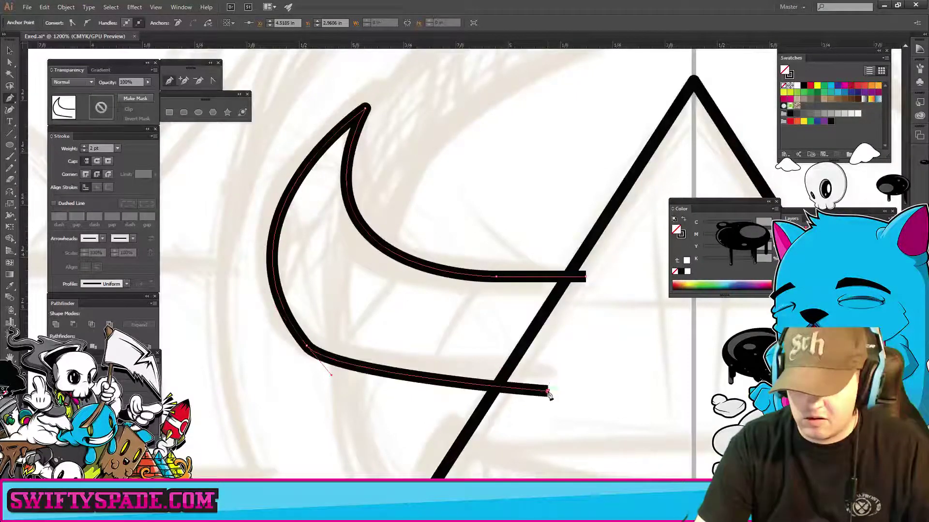
key("a")
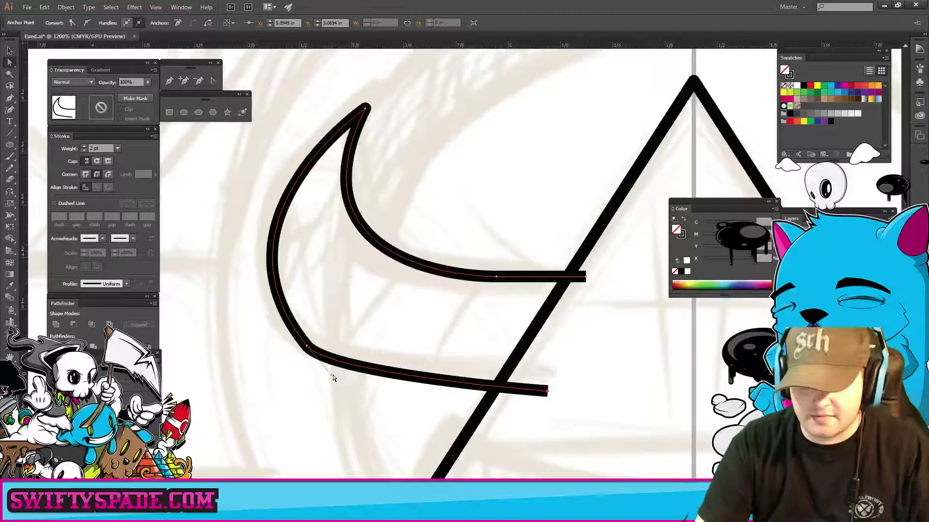
left_click_drag(332, 376, 355, 405)
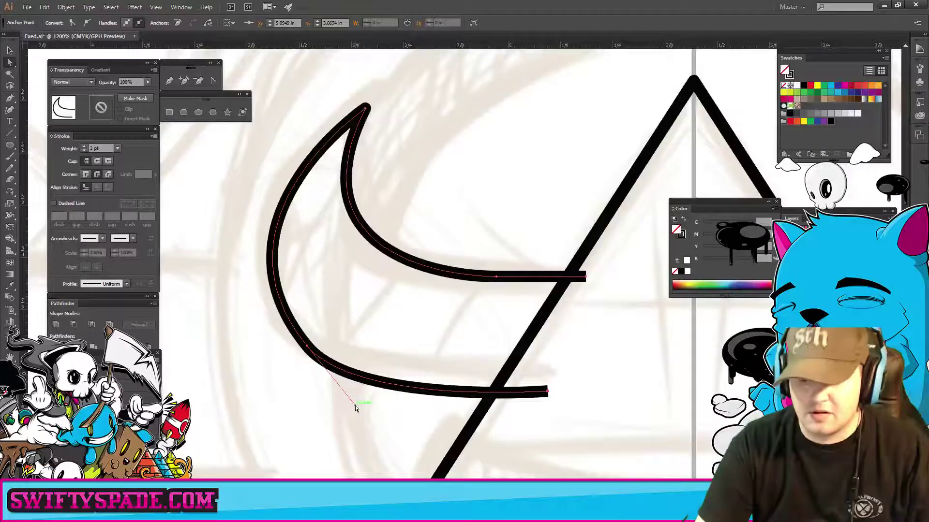
left_click(498, 434)
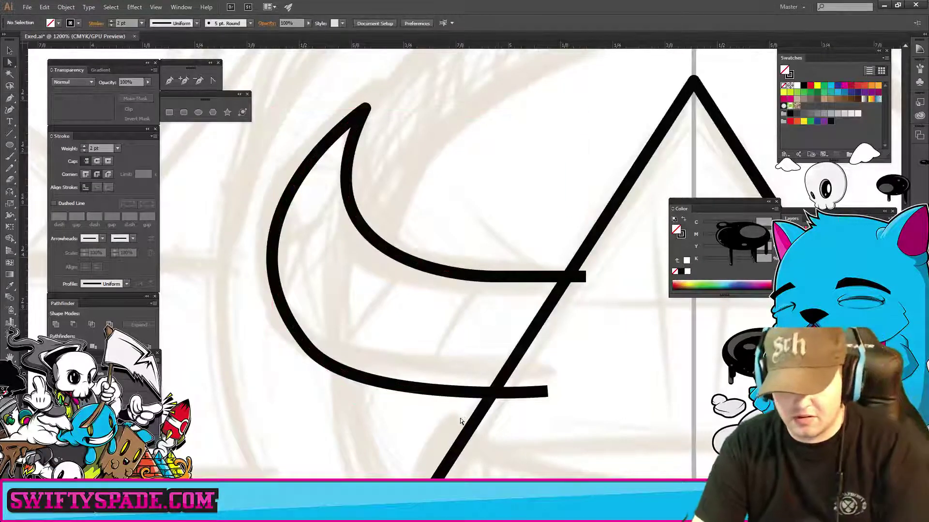
key("ctrl+minus")
key("ctrl+minus")
key("ctrl+minus")
key("ctrl+minus")
key("ctrl+minus")
key("ctrl+plus")
key("ctrl+plus")
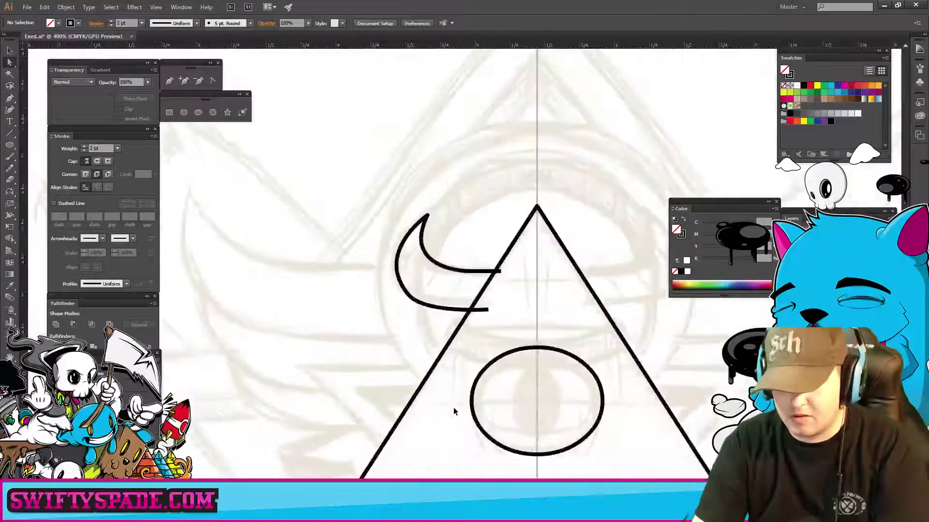
key("ctrl+plus")
key("ctrl+plus")
left_click_drag(477, 343, 429, 349)
key("v")
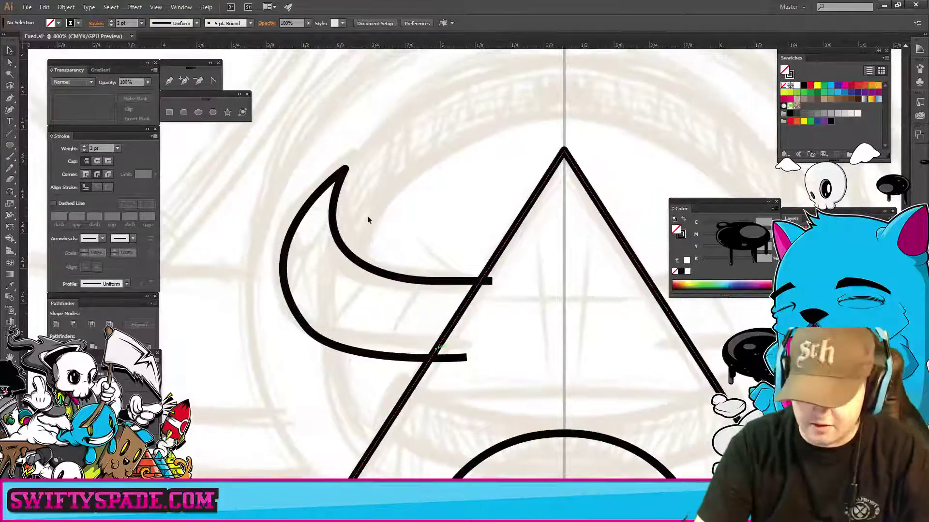
left_click_drag(367, 216, 356, 293)
key("Delete")
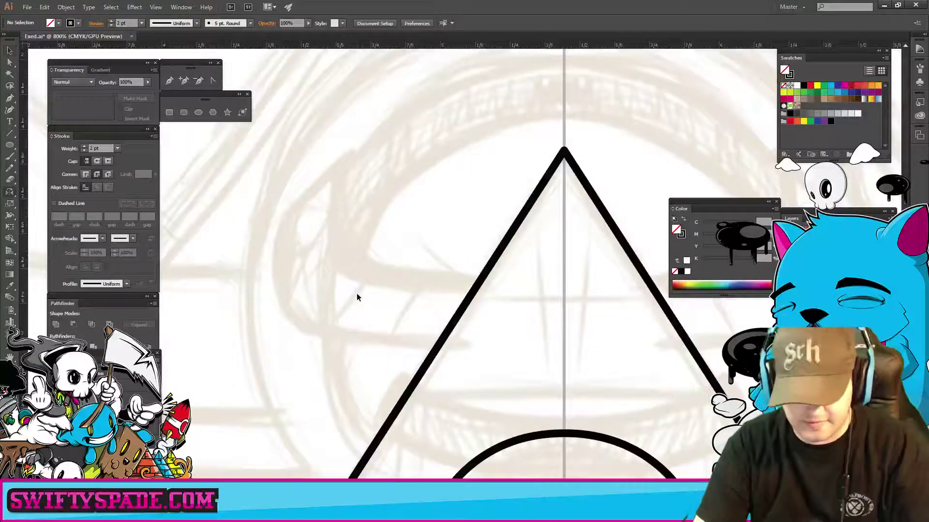
- Redraw the horn from its upper arc down to a base across the triangle edge
key("p")
left_click(341, 164)
left_click_drag(307, 289, 329, 249)
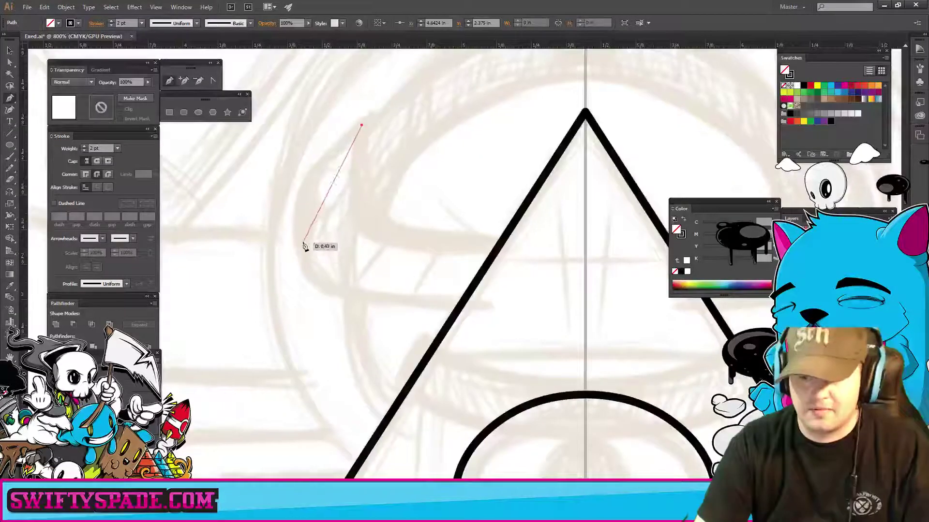
left_click_drag(309, 310, 310, 310)
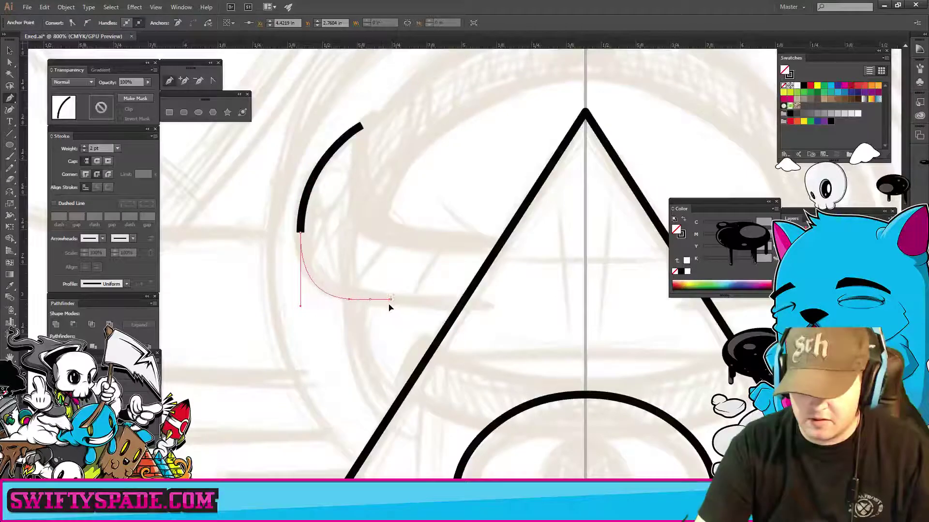
left_click_drag(385, 308, 499, 312)
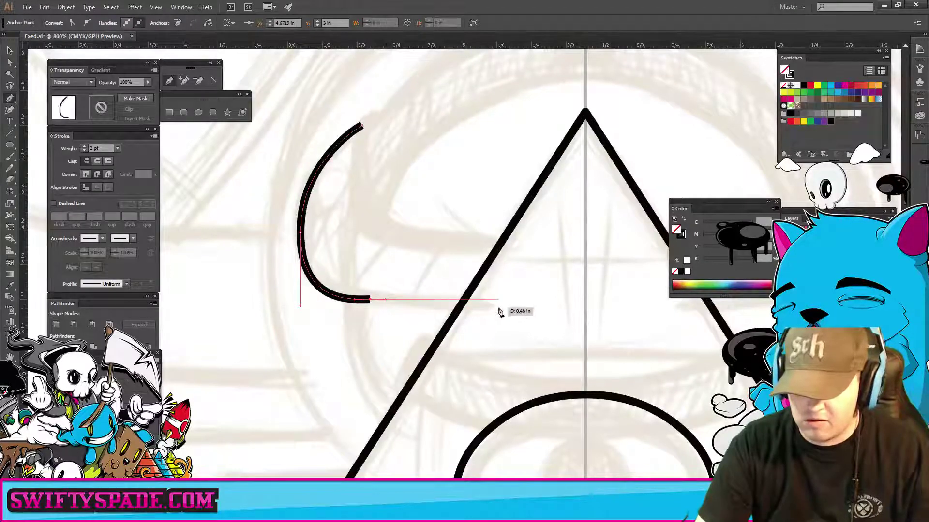
- Draw the horn's inner curve back to the tip to close the crescent
left_click(519, 243)
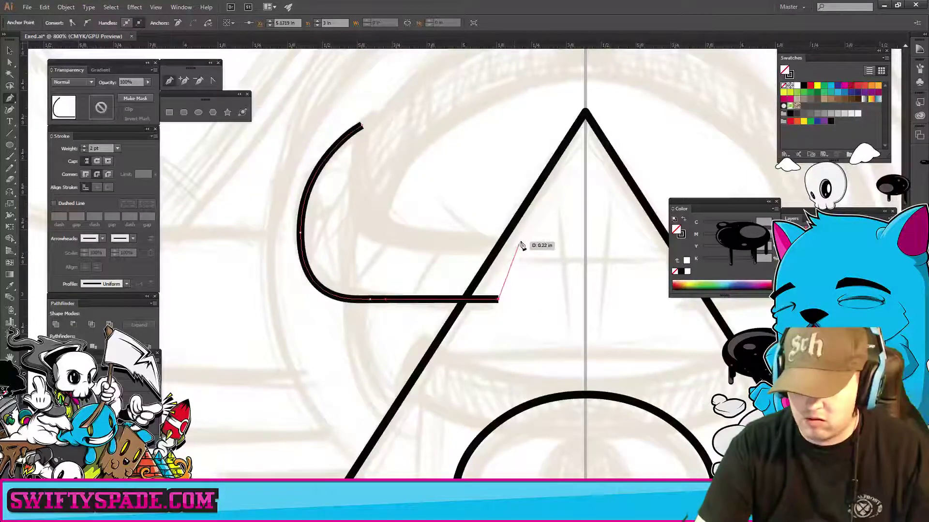
left_click_drag(419, 242, 403, 242)
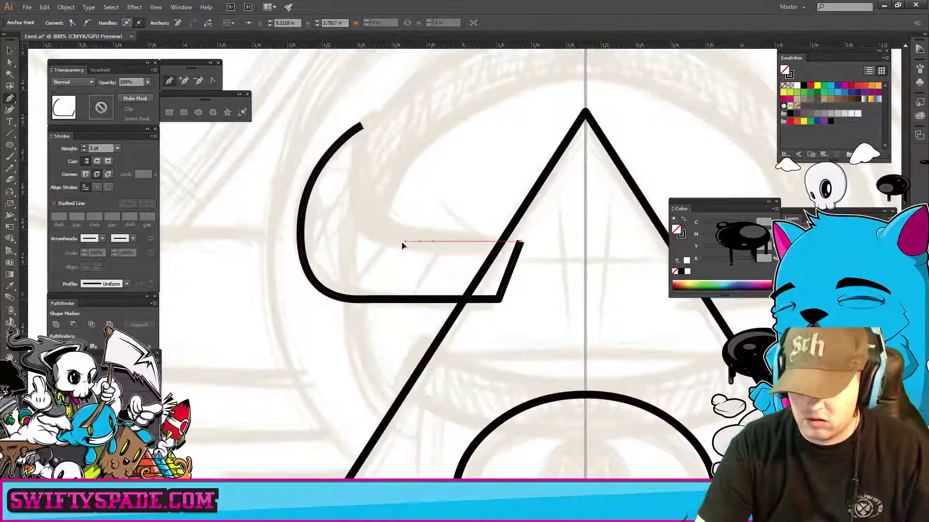
left_click_drag(346, 218, 367, 288)
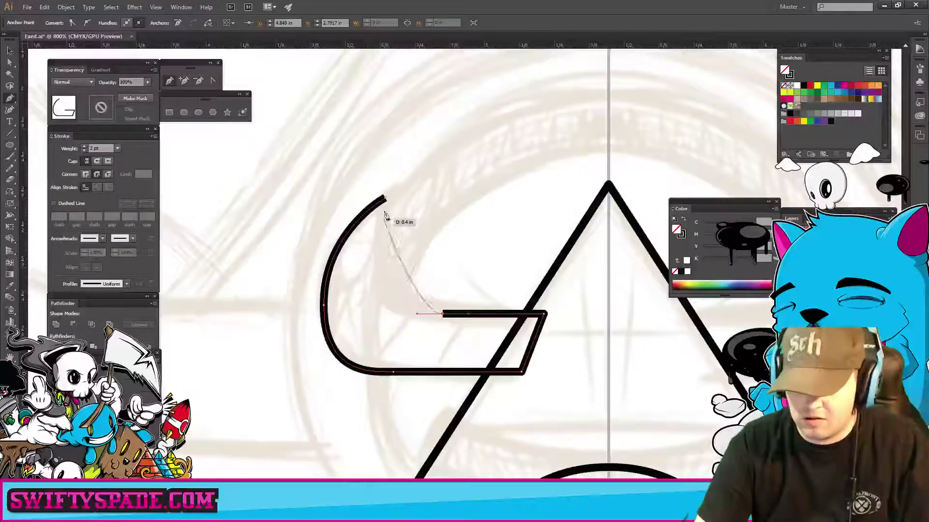
left_click_drag(387, 202, 404, 155)
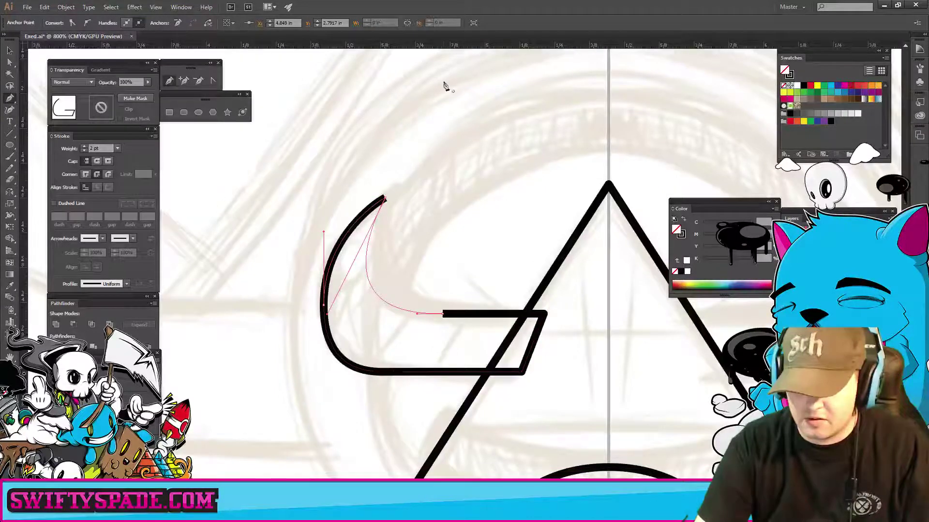
left_click(472, 194, "ctrl")
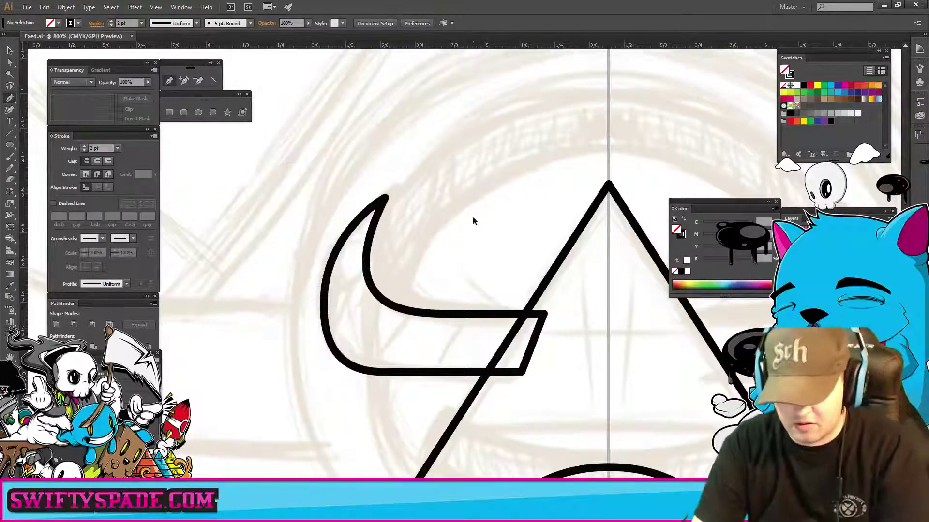
key("ctrl+minus")
key("ctrl+minus")
key("ctrl+minus")
key("ctrl+minus")
key("ctrl+minus")
key("ctrl+minus")
key("ctrl+minus")
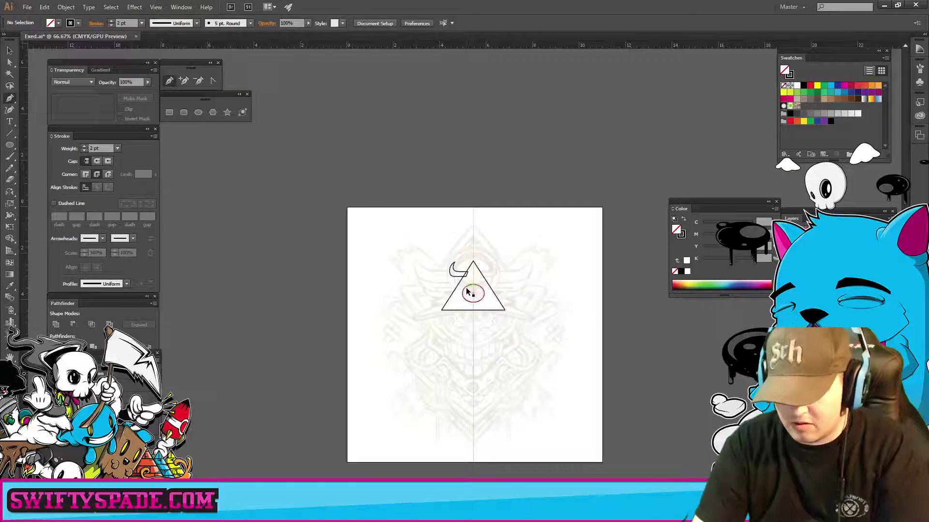
- Zoom in on the horn and triangle, toggle the bounding box, and select the horn
key("ctrl+plus")
key("ctrl+plus")
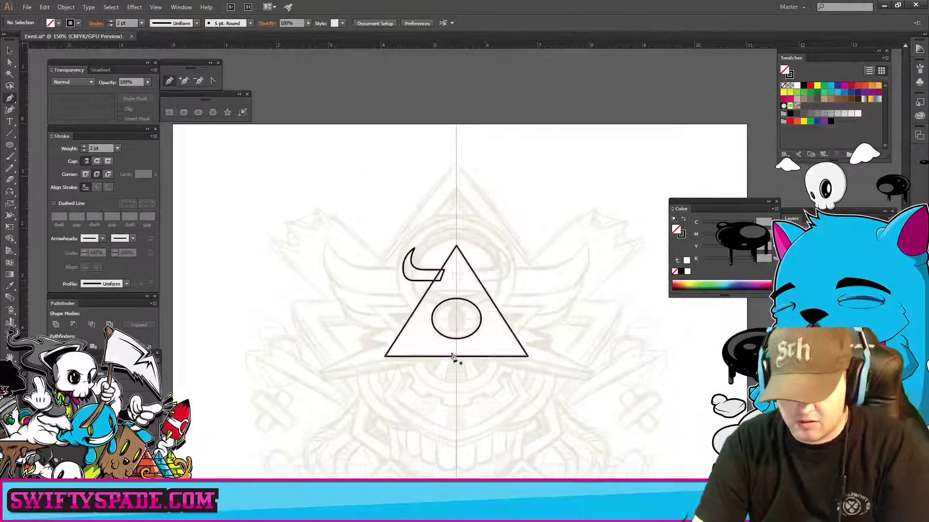
key("ctrl+plus")
key("ctrl+plus")
key("ctrl+plus")
key("ctrl+plus")
key("ctrl+plus")
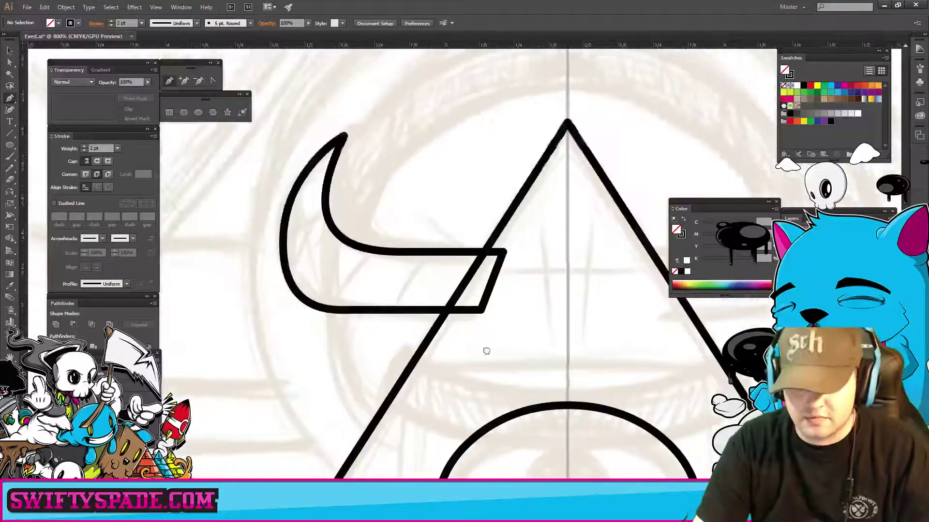
left_click_drag(486, 351, 510, 381)
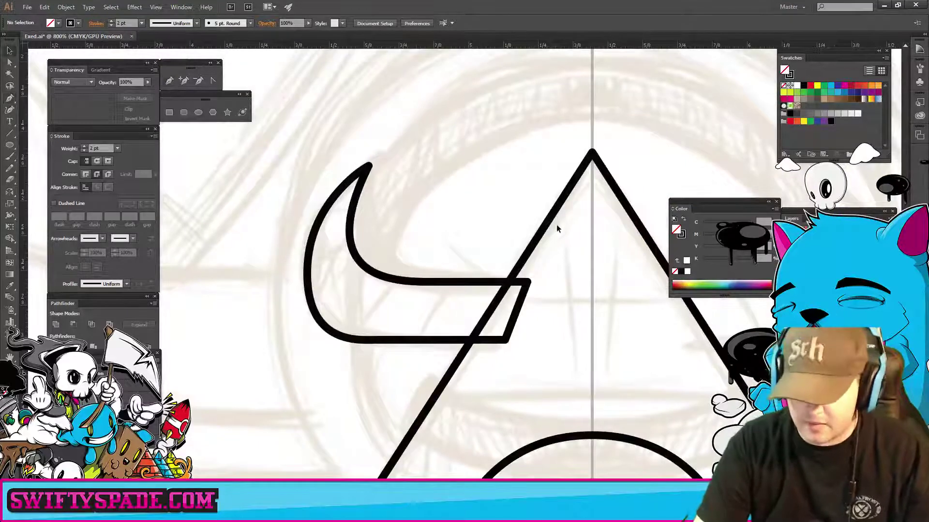
left_click(556, 228)
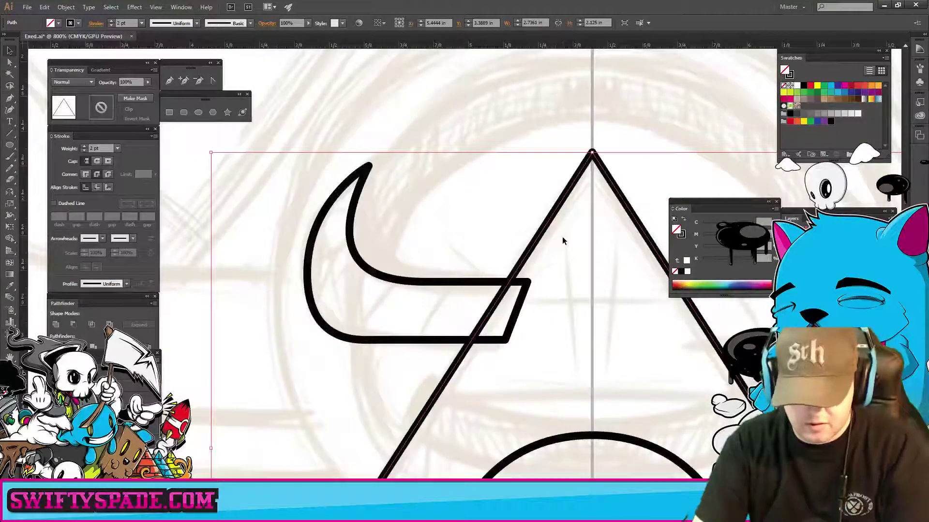
key("ctrl+shift+b")
key("ctrl+shift+b")
key("ctrl+shift+b")
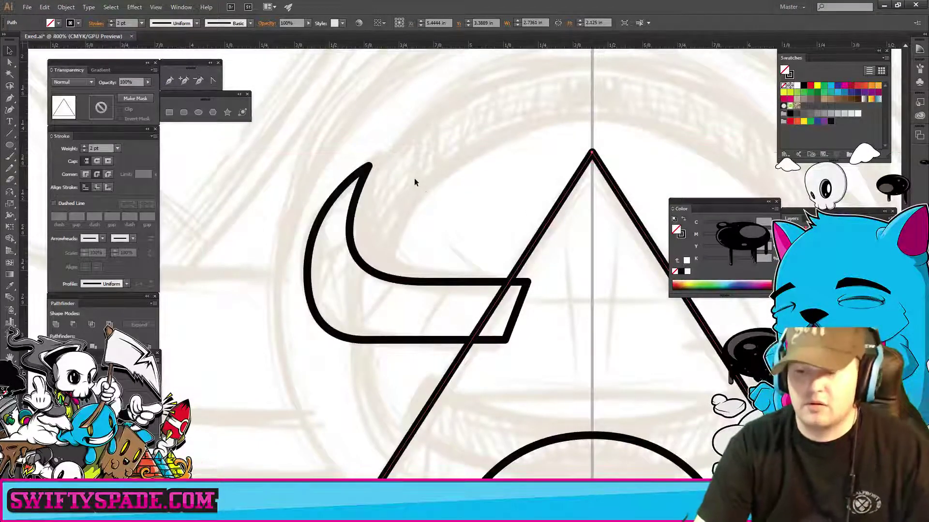
key("ctrl+shift+b")
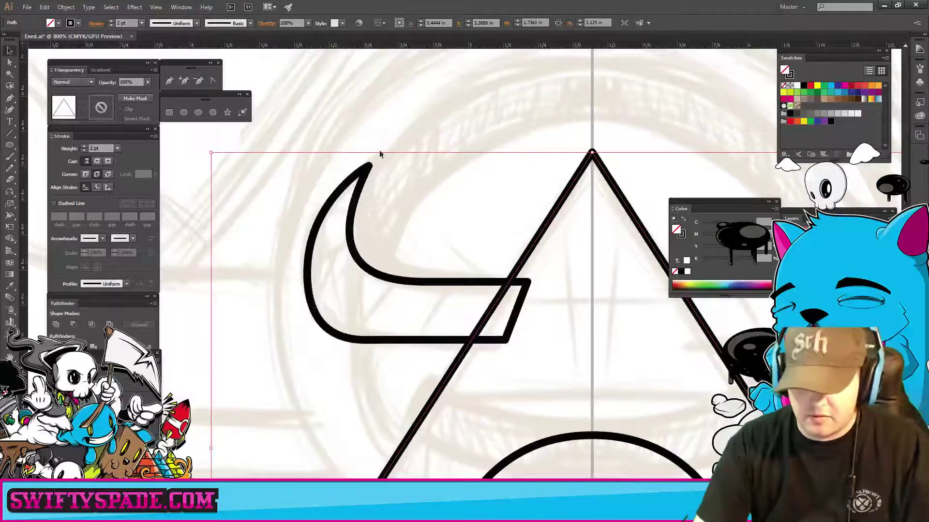
left_click_drag(387, 132, 581, 372)
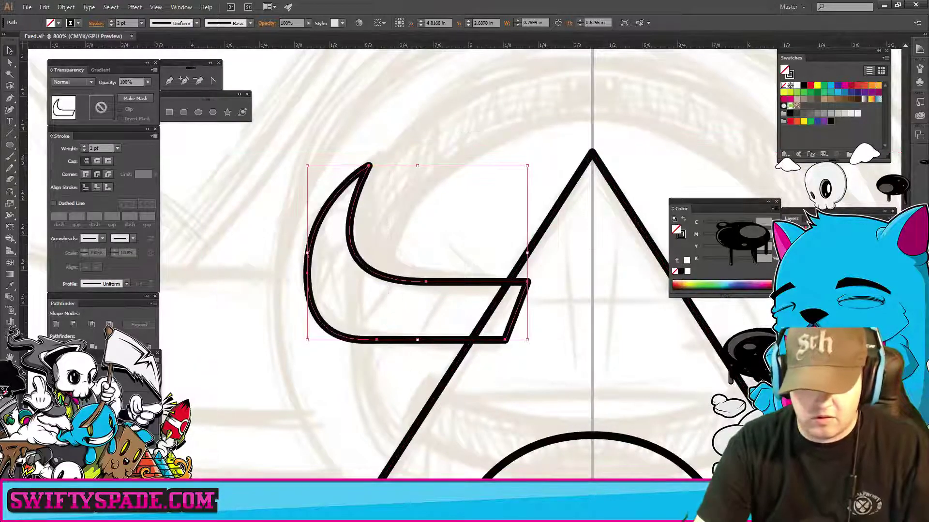
- Subtract the triangle from the horn with Minus Front, then paste the triangle back in front
left_click(71, 323)
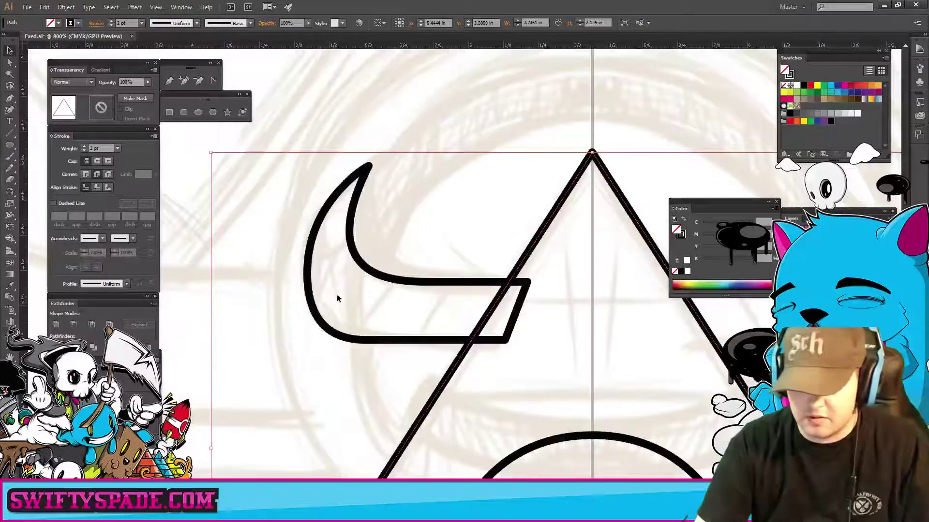
left_click_drag(484, 233, 536, 309)
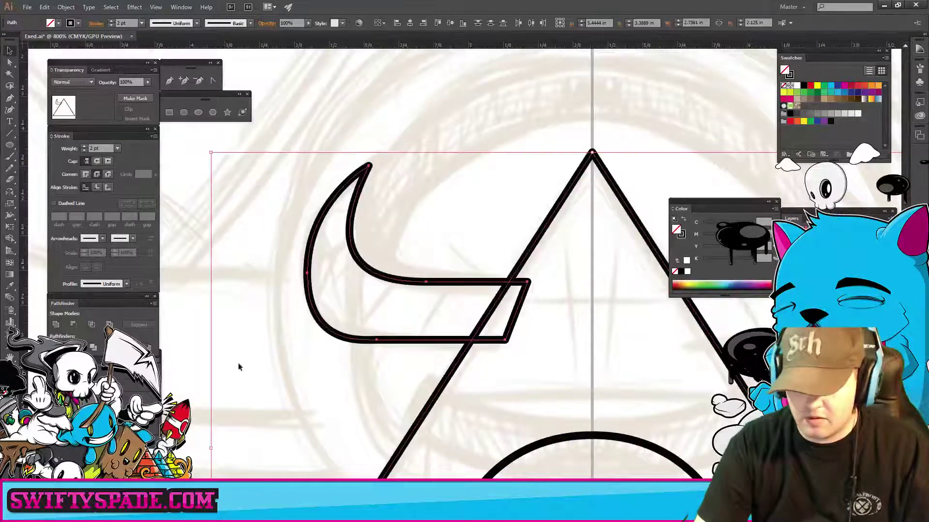
left_click(73, 324)
key("ctrl+f")
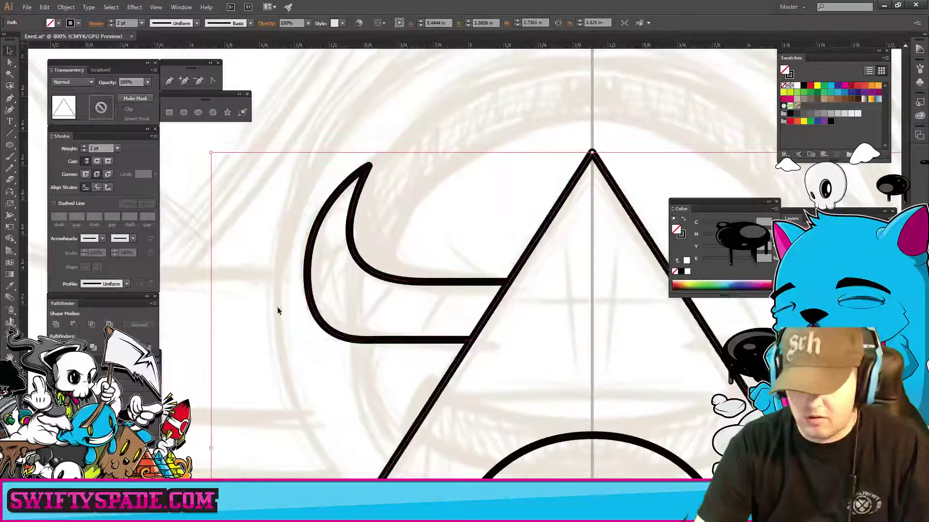
left_click(415, 228)
- Draw the first black-filled, no-stroke wedge at the left horn's inner edge
key("ctrl+equal")
key("ctrl+equal")
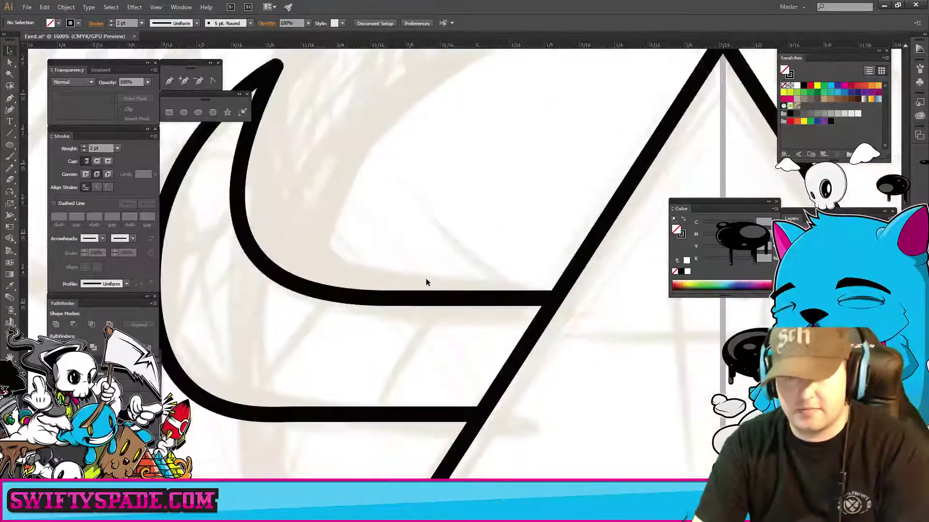
left_click_drag(354, 333, 403, 288)
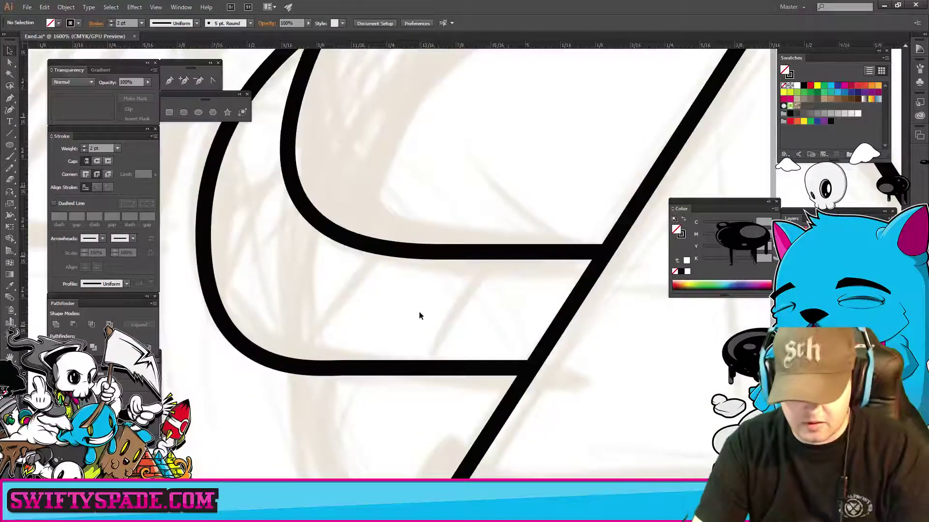
left_click(496, 255)
key("shift+x")
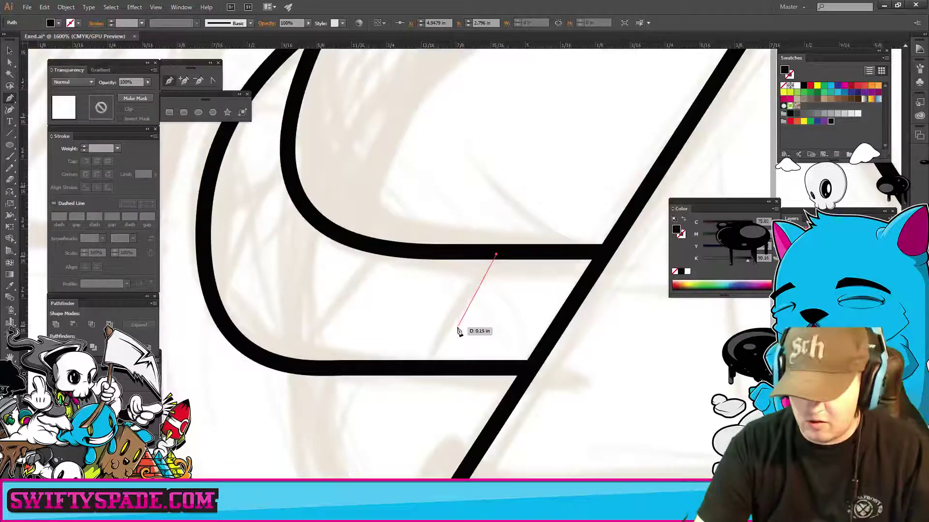
left_click(446, 337)
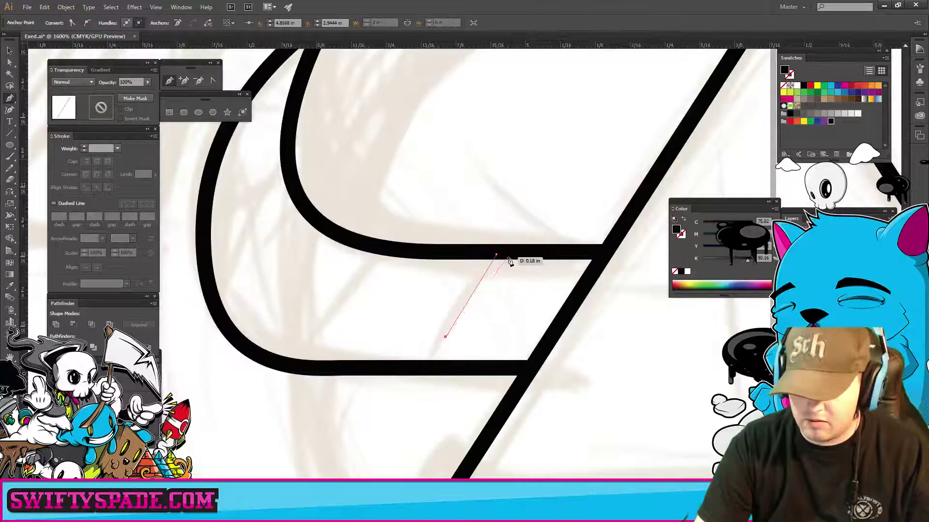
left_click(502, 256)
key("ctrl+shift+a")
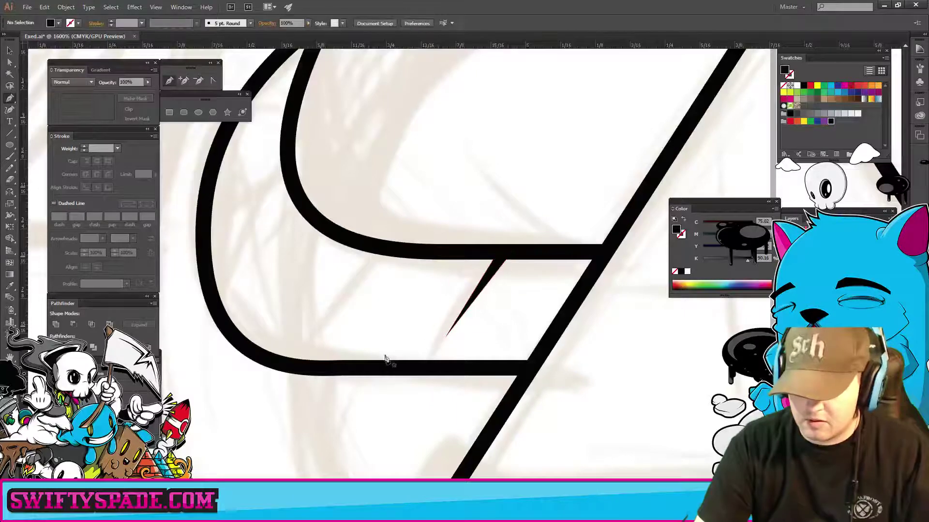
- Add a second black hatch sliver further along the inside of the horn
left_click_drag(386, 361, 469, 336)
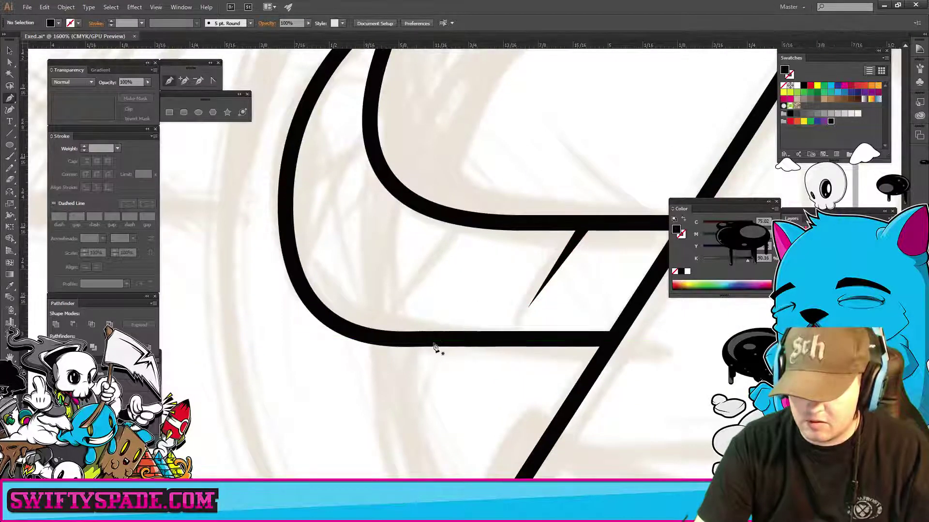
left_click(435, 339)
left_click(503, 244)
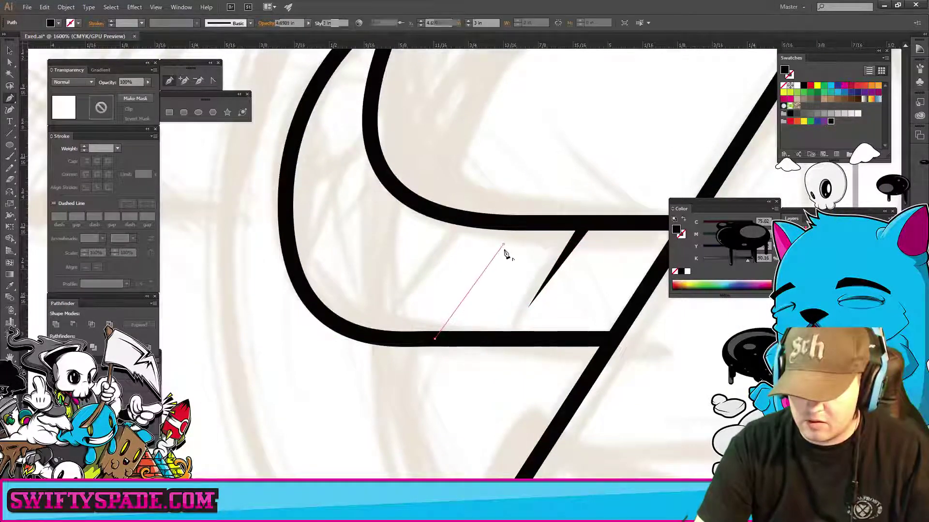
left_click(452, 339)
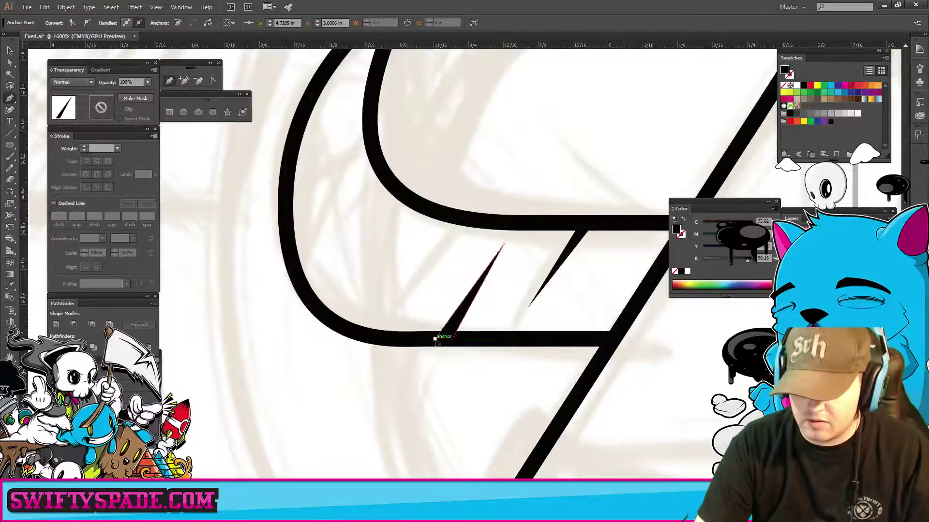
left_click(436, 339)
key("ctrl+shift+a")
- Add two more black wedges inside the horn, the second near its bend
left_click_drag(345, 269, 398, 324)
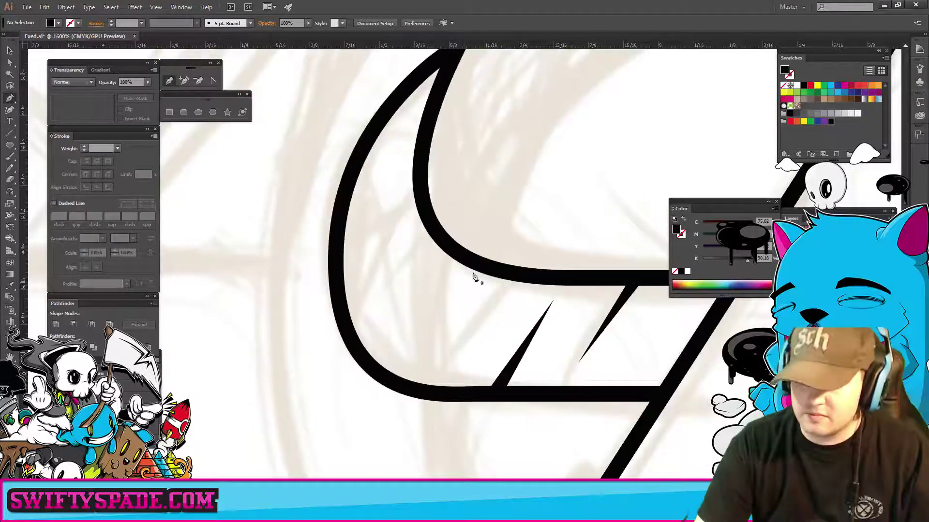
left_click(435, 352)
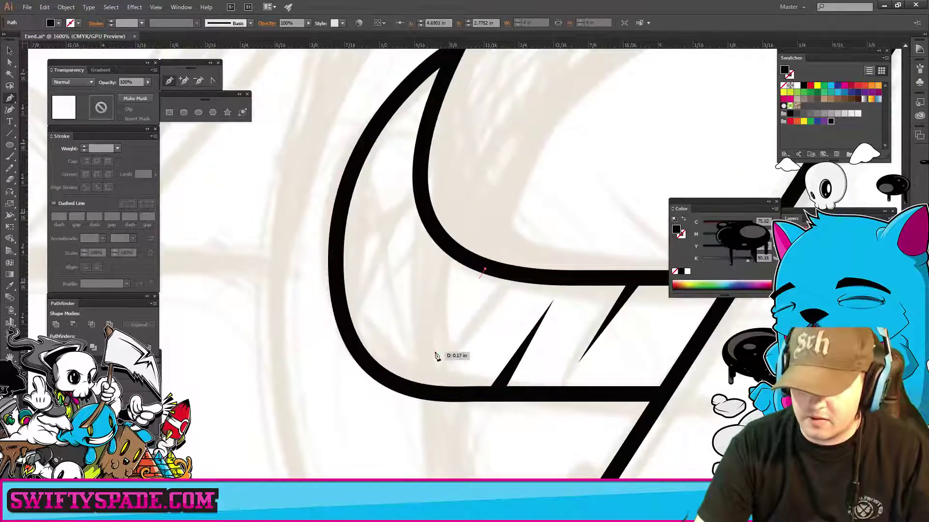
left_click(485, 271)
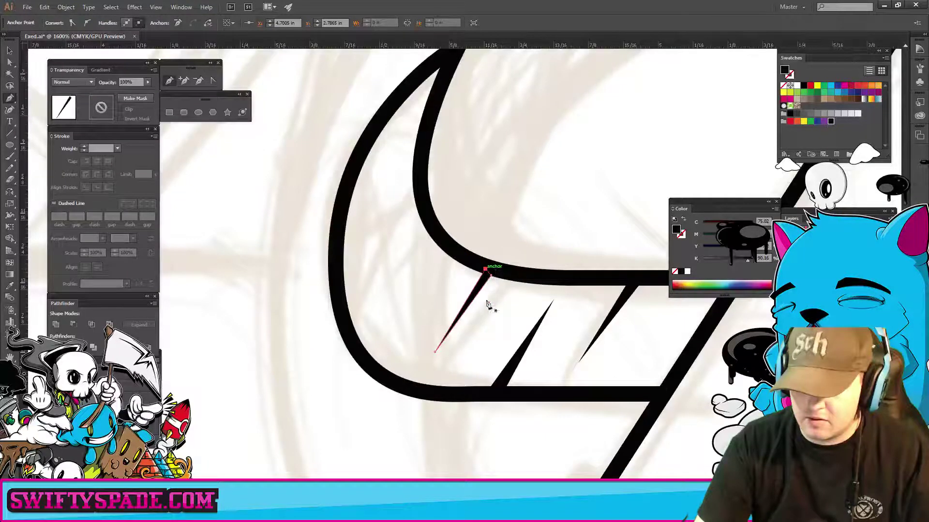
key("ctrl+shift+a")
left_click_drag(372, 364, 463, 352)
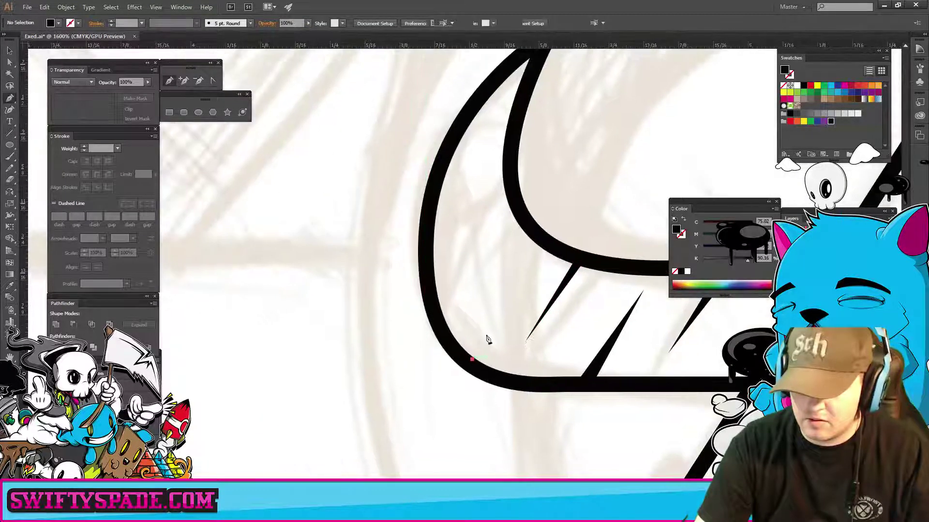
left_click(468, 356)
left_click(513, 291)
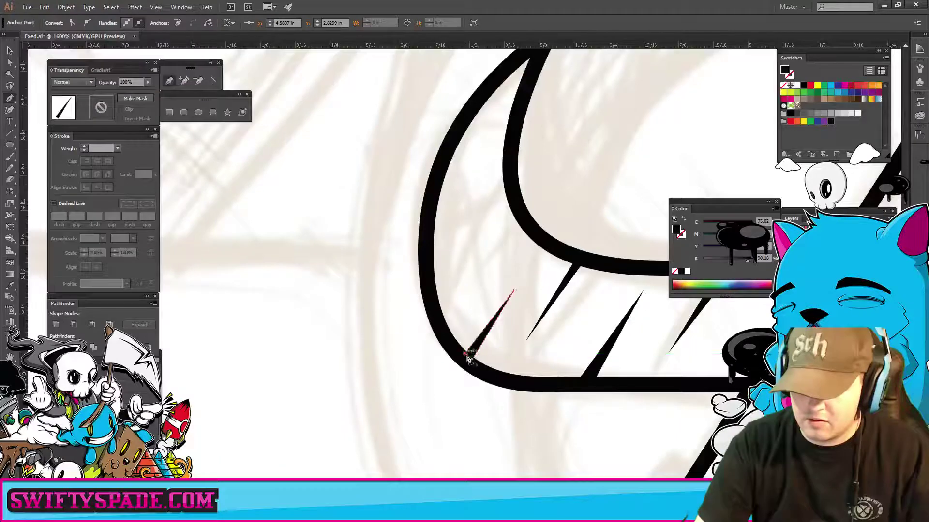
left_click(473, 362)
key("ctrl+shift+a")
- Draw a curved black spike following the horn's upper curve
left_click_drag(464, 197, 428, 250)
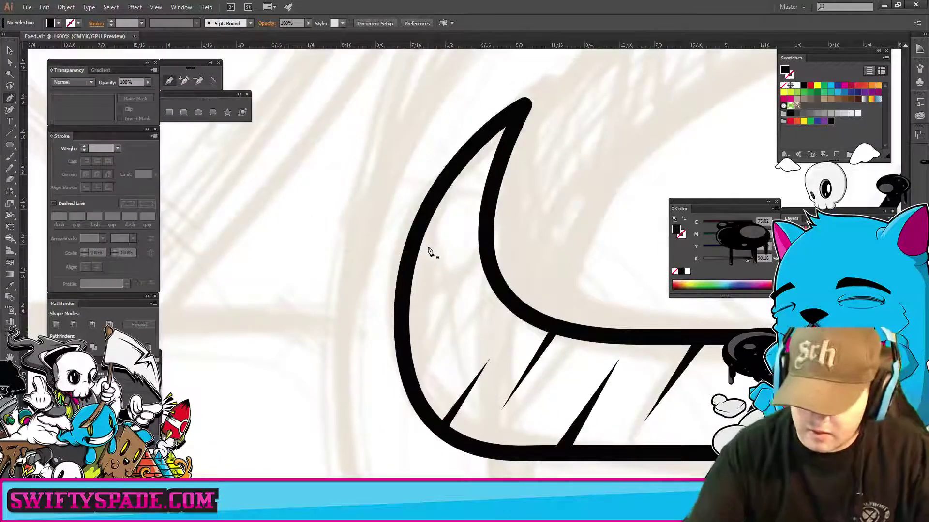
left_click_drag(524, 292, 577, 300)
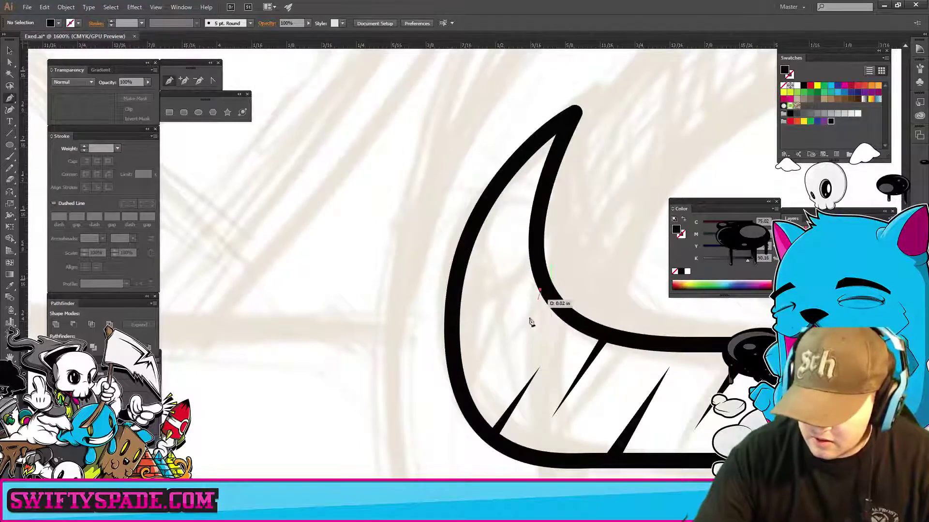
left_click(503, 347)
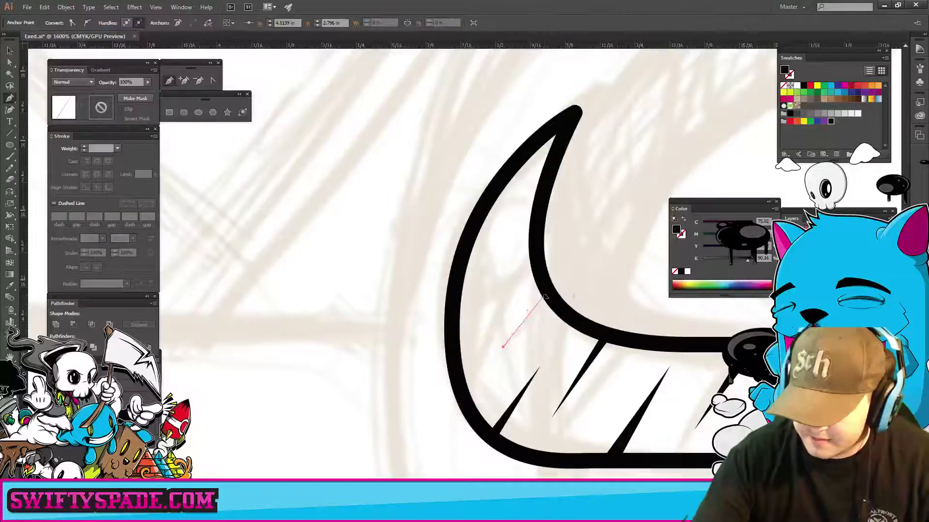
left_click(508, 261, "ctrl")
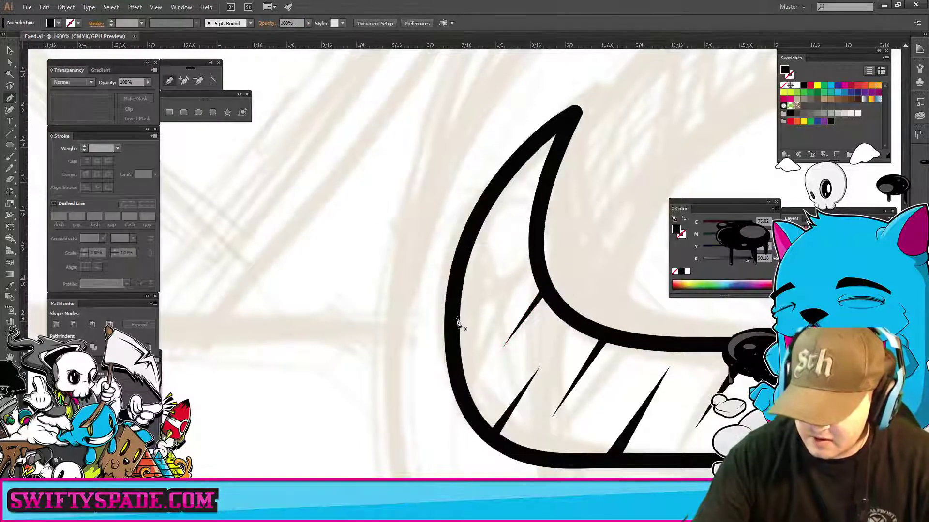
left_click(515, 283)
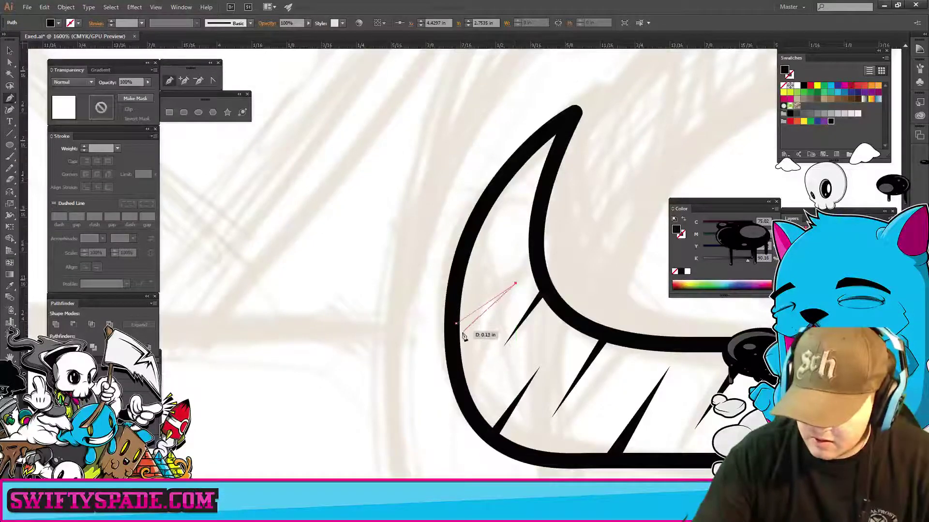
mouse_move(456, 322)
left_mouse_down()
mouse_move(459, 338)
mouse_move(458, 328)
left_mouse_up()
left_click(568, 247, "ctrl")
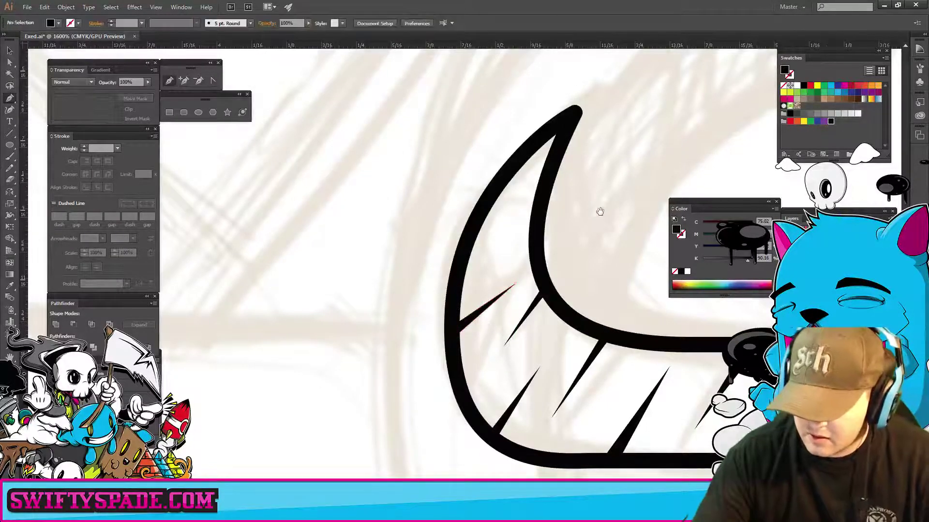
- Close another filled black spike in the horn's lower body
left_click_drag(585, 208, 551, 290)
left_click(457, 346)
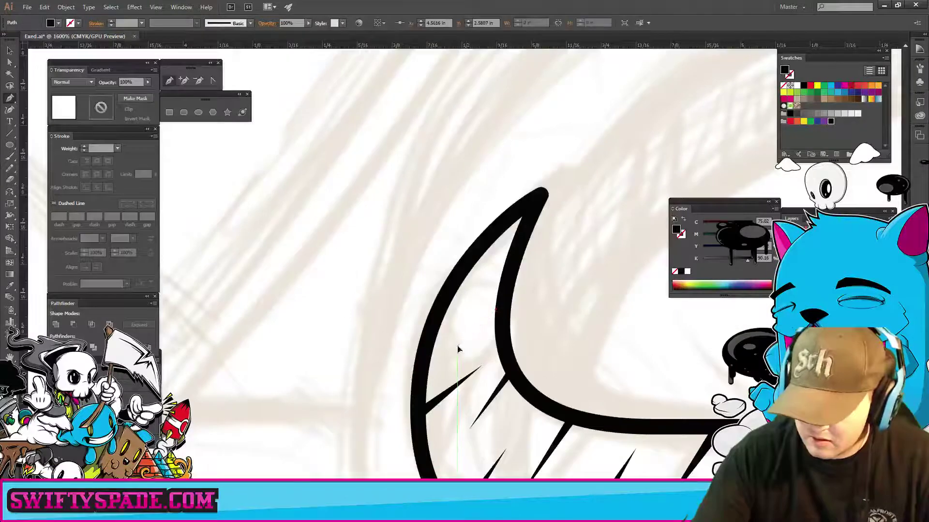
left_click(498, 310)
left_click(521, 289, "ctrl")
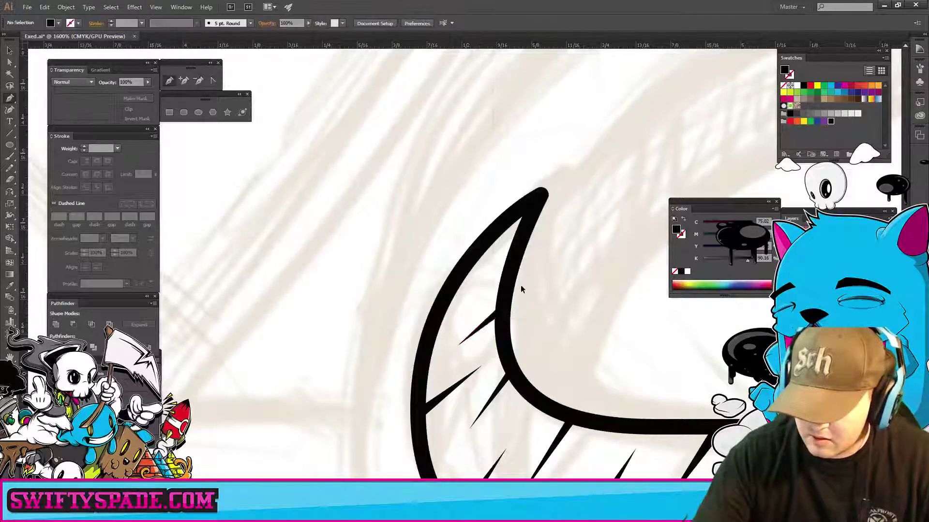
- Draw a further spike with a curved edge along the horn
left_click(481, 311)
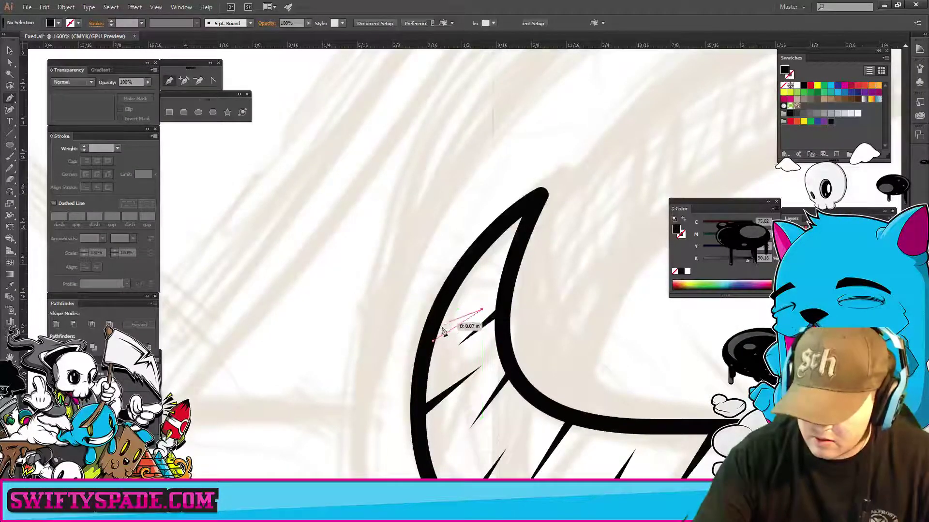
left_click(435, 328)
left_click(553, 274, "ctrl")
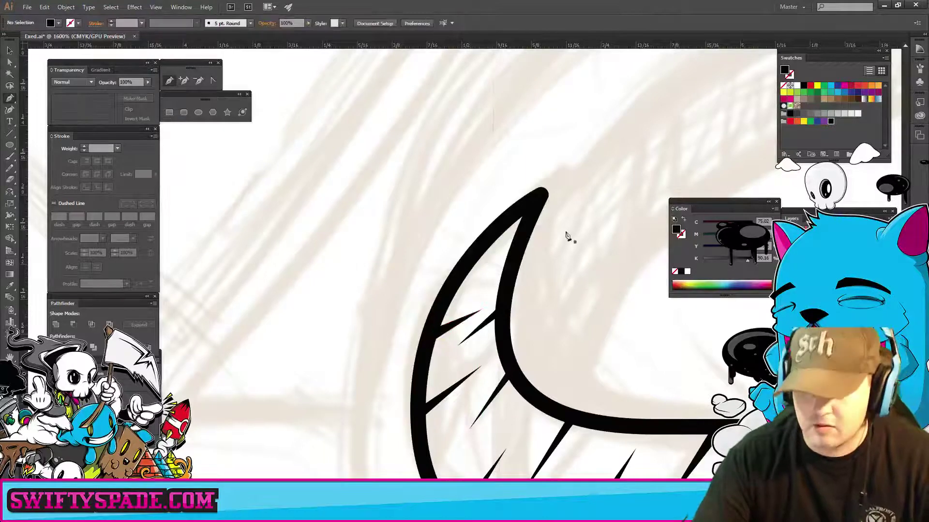
left_click_drag(566, 235, 560, 281)
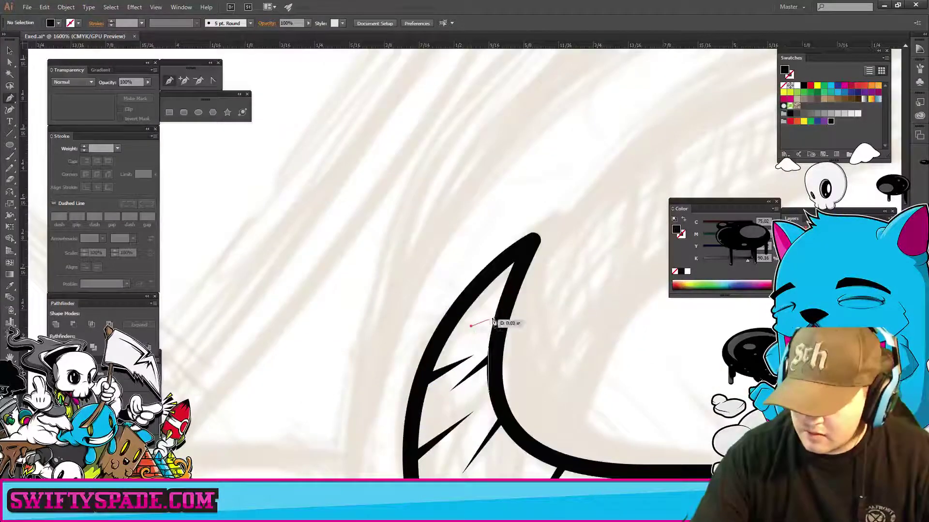
left_click_drag(493, 320, 475, 333)
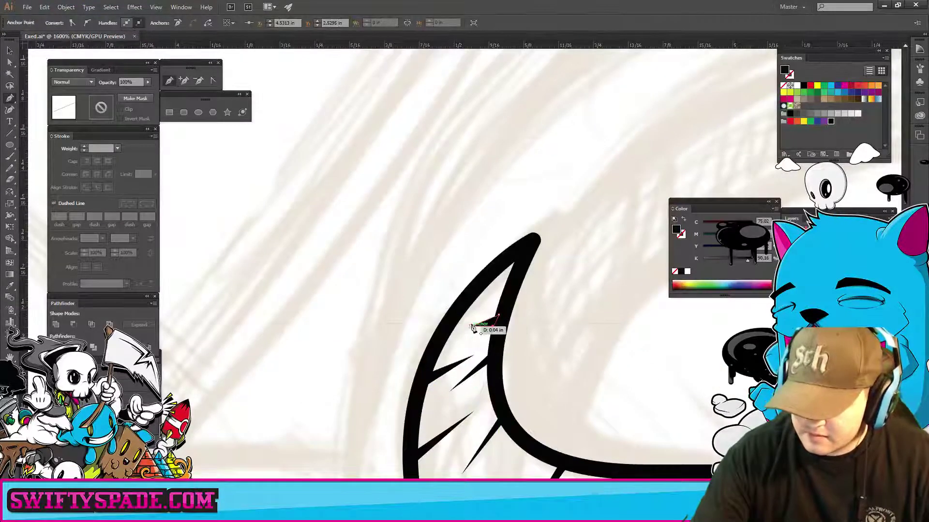
left_click(585, 265, "ctrl")
- Close the last black spike at the horn's base near the pyramid
key("ctrl+minus")
key("ctrl+minus")
key("ctrl+minus")
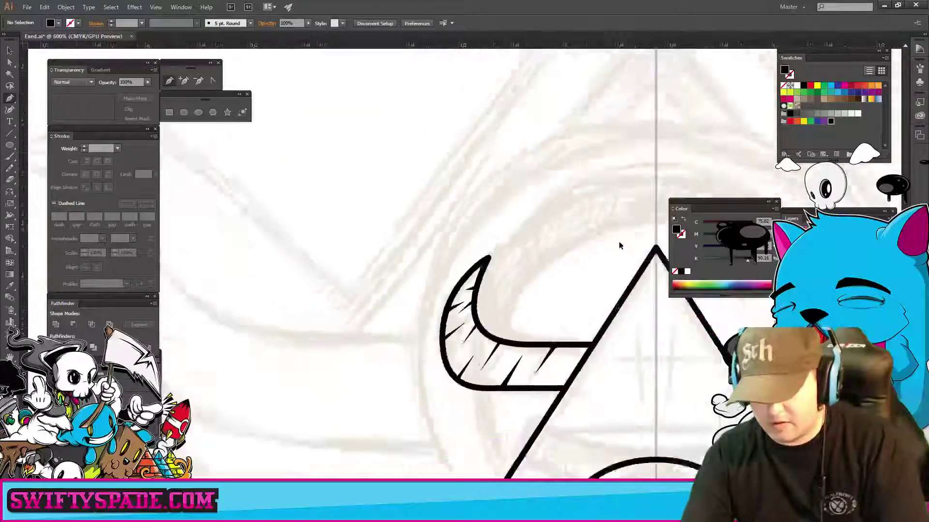
key("ctrl+minus")
key("ctrl+minus")
scroll(575, 332, "up", 1)
scroll(557, 321, "up", 1)
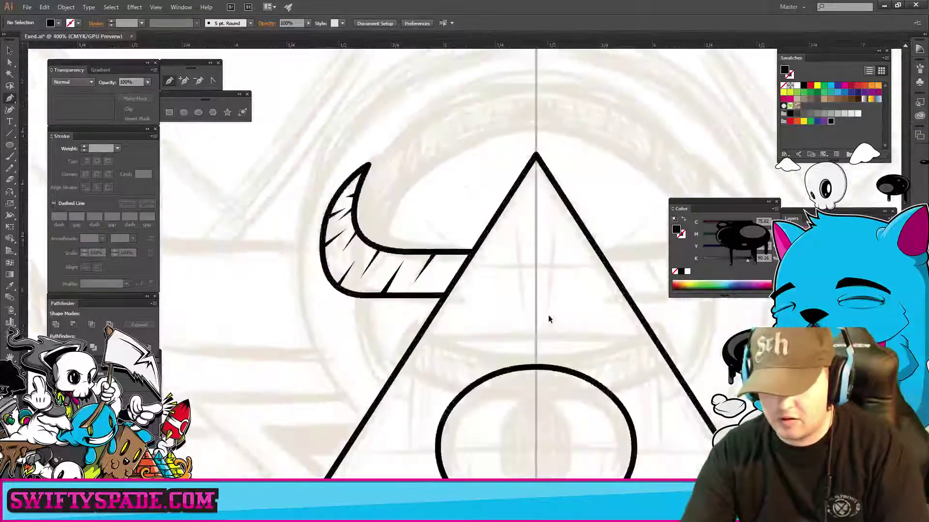
scroll(527, 312, "up", 2)
left_click_drag(505, 307, 604, 344)
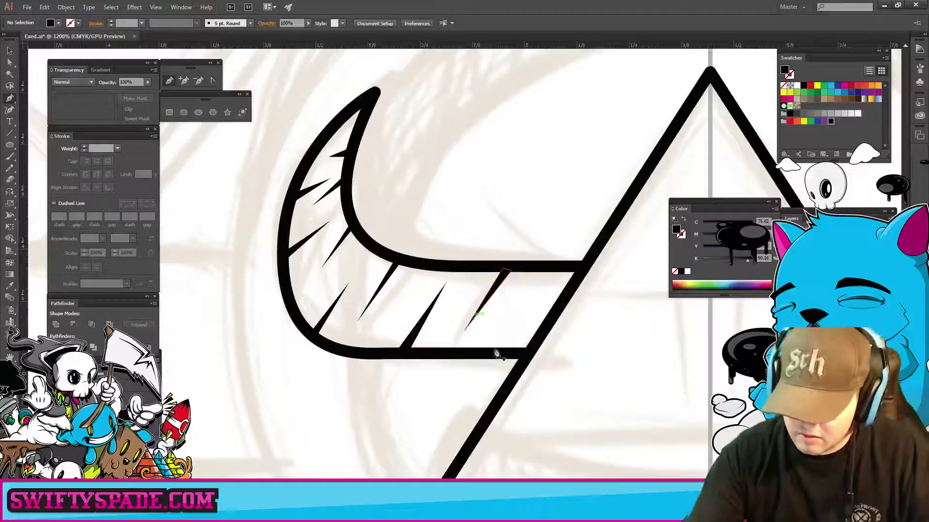
left_click(512, 349)
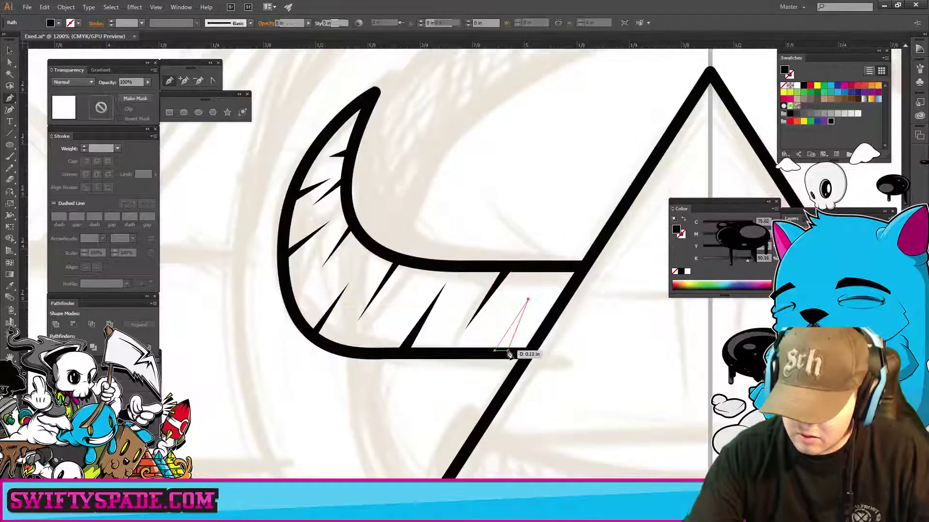
left_click(494, 350)
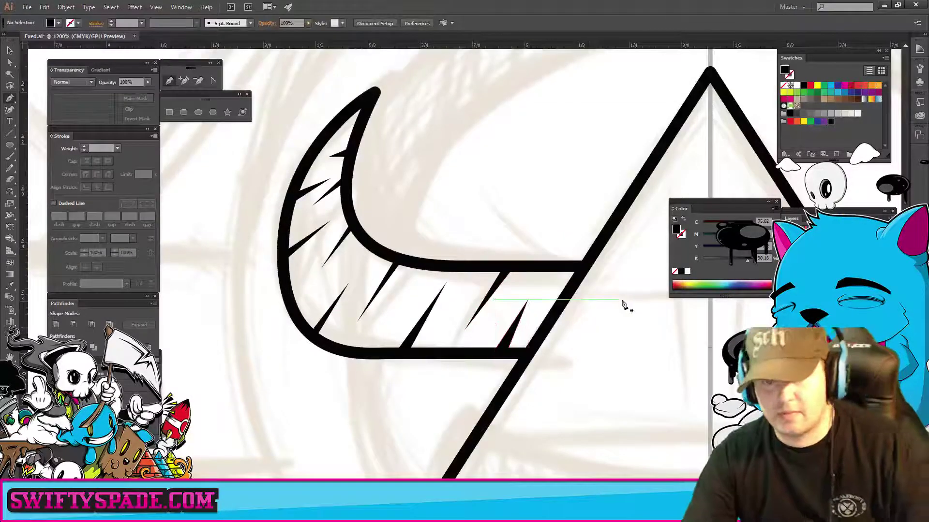
key("ctrl+shift+a")
key("ctrl+minus")
key("ctrl+minus")
- Rename Layer 2 in the Layers panel to 'Eye'
scroll(620, 299, "down", 2)
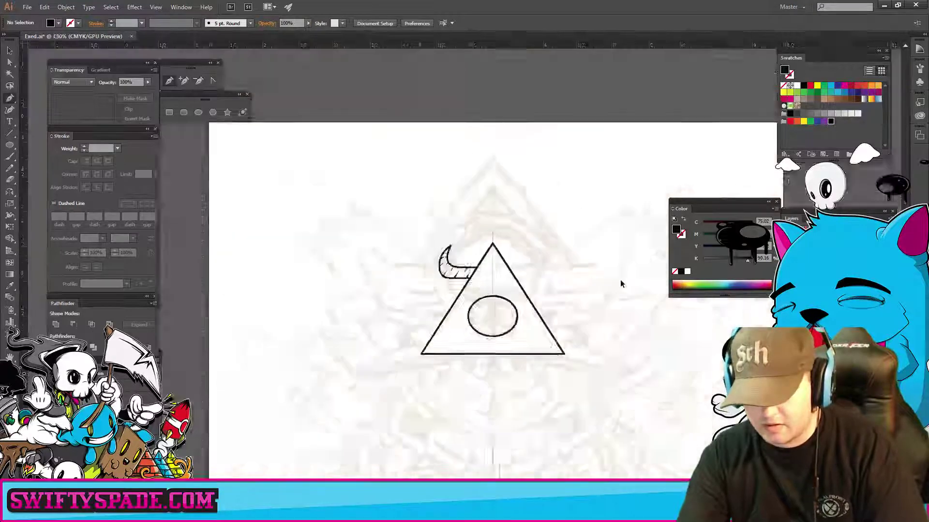
scroll(620, 280, "up", 2)
scroll(628, 253, "up", 2)
left_click_drag(606, 359, 543, 321)
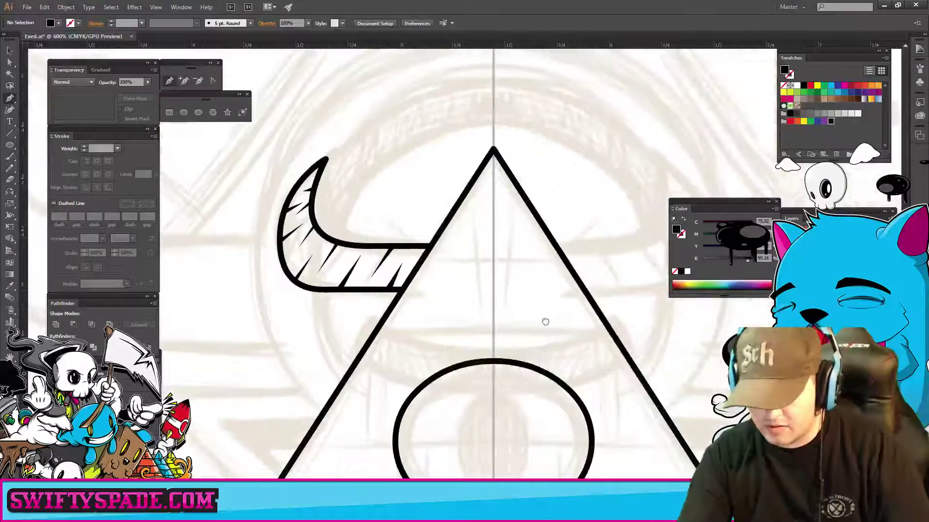
key("b")
key("v")
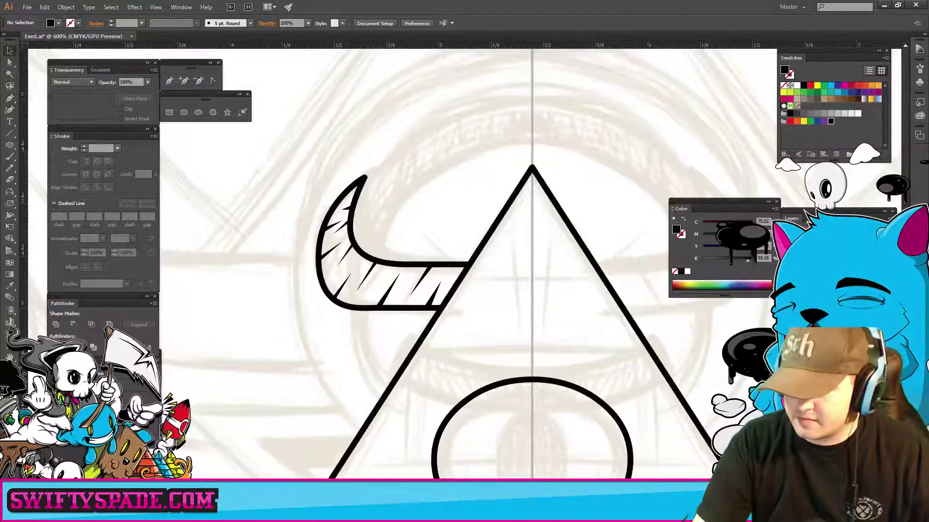
double_click(822, 232)
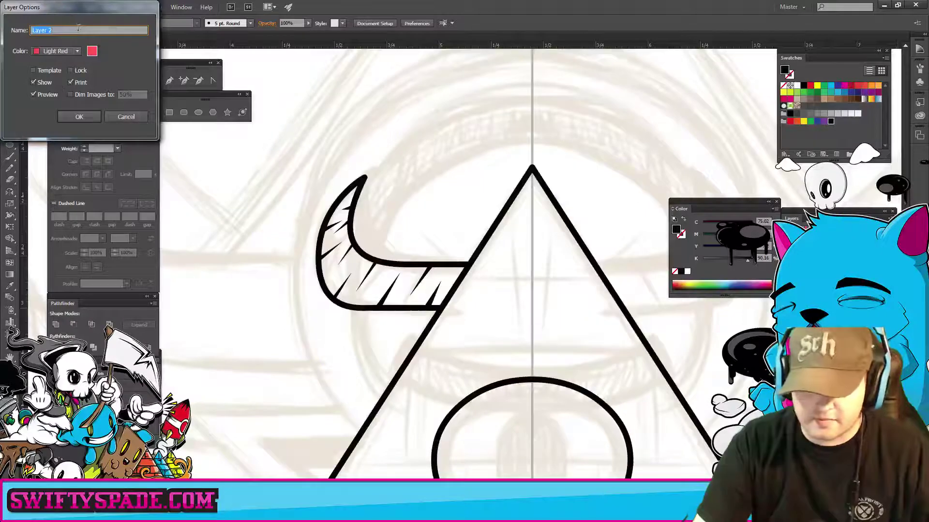
type("Eye")
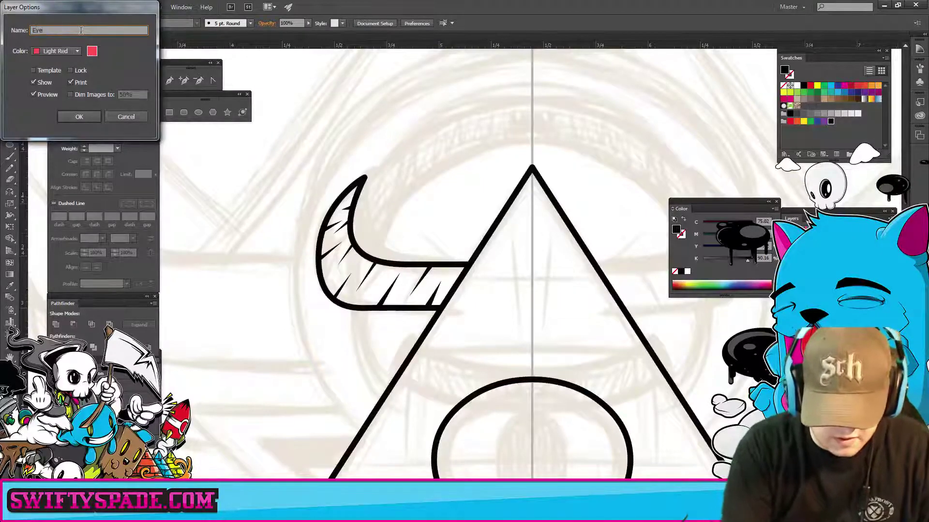
key("Return")
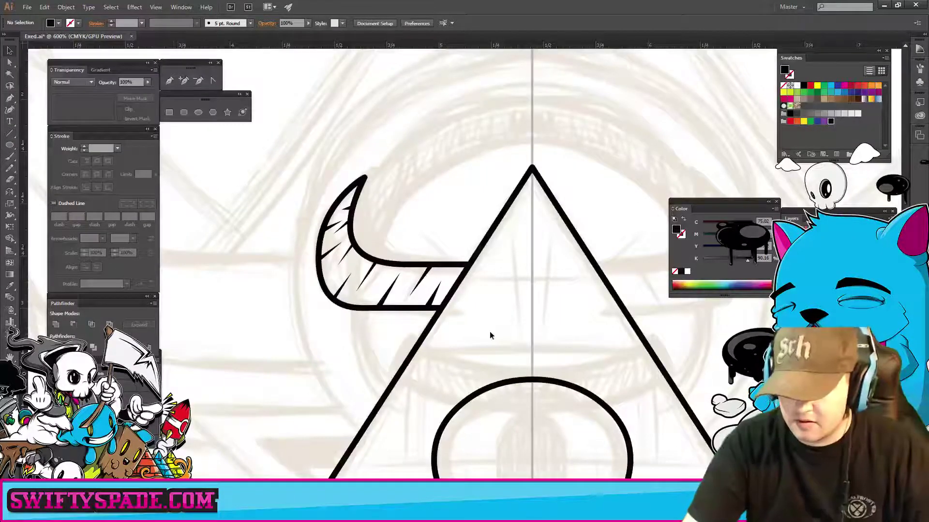
left_click_drag(525, 311, 481, 269)
- Reflect a copy of the horn vertically across the pyramid apex onto the right side
key("b")
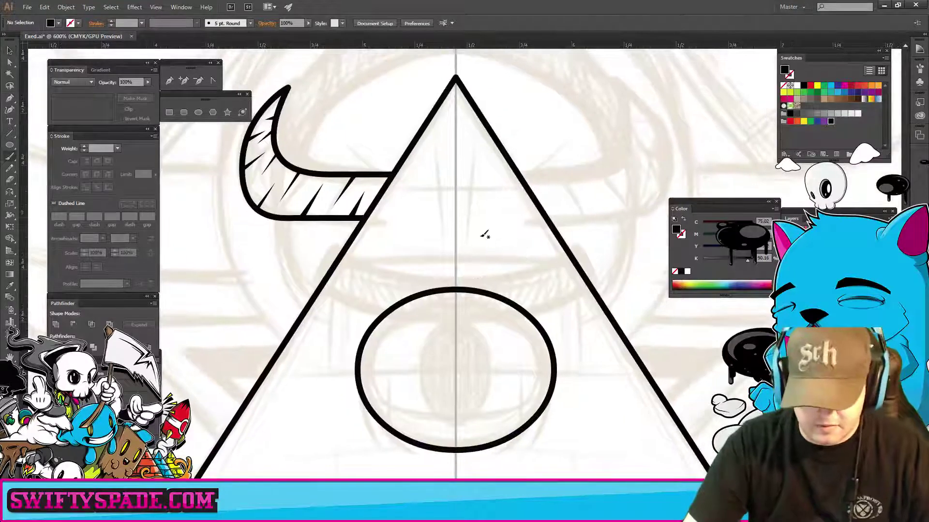
left_click_drag(439, 218, 541, 274)
mouse_move(342, 122)
left_mouse_down()
mouse_move(433, 278)
mouse_move(462, 285)
left_mouse_up()
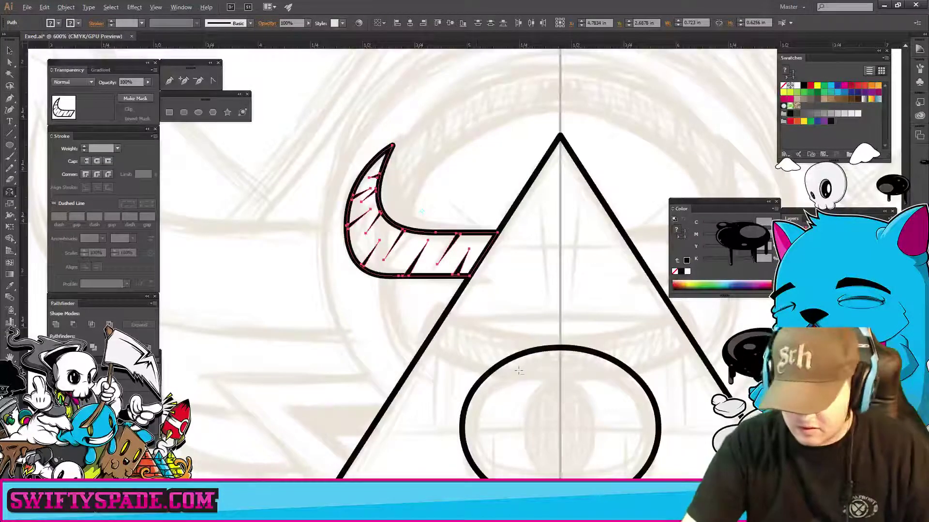
left_click(561, 137, "shift")
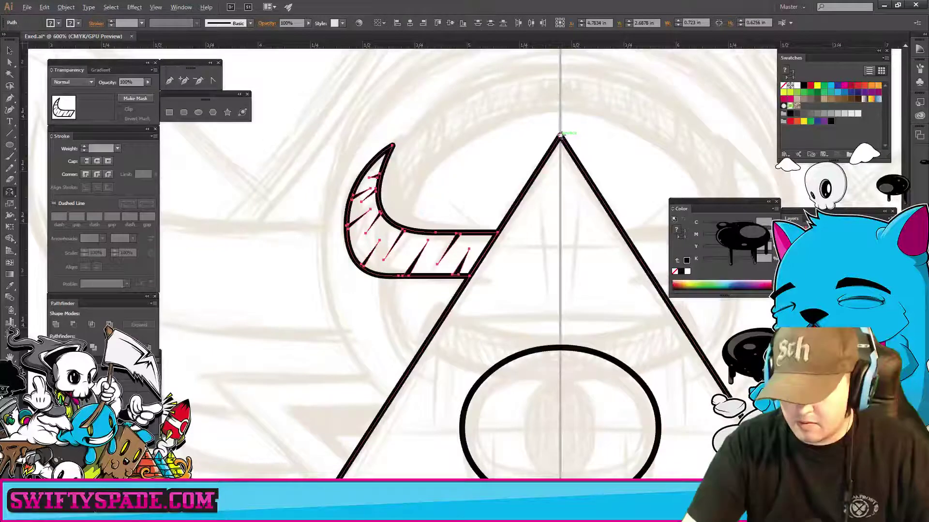
left_click(561, 135, "alt")
left_click(36, 151)
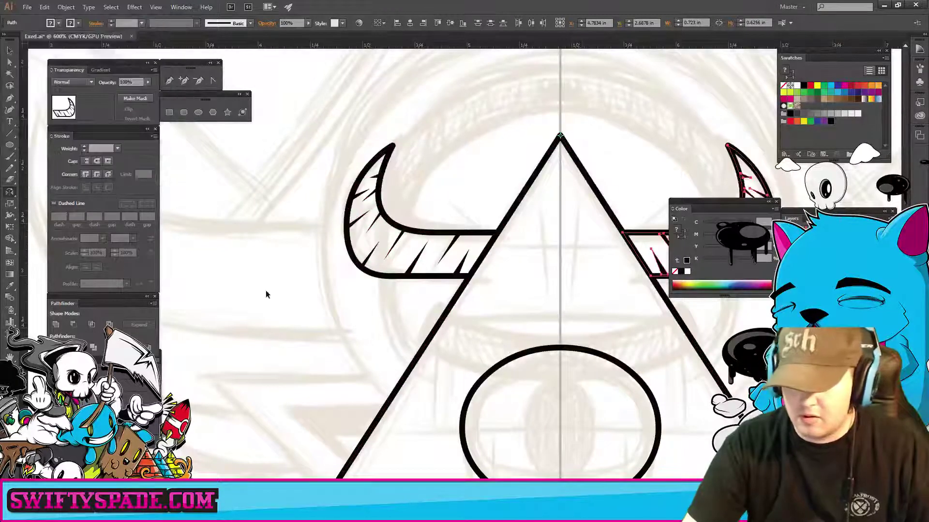
left_click(266, 294)
mouse_move(533, 388)
left_mouse_down()
mouse_move(387, 196)
mouse_move(412, 276)
mouse_move(409, 306)
left_mouse_up()
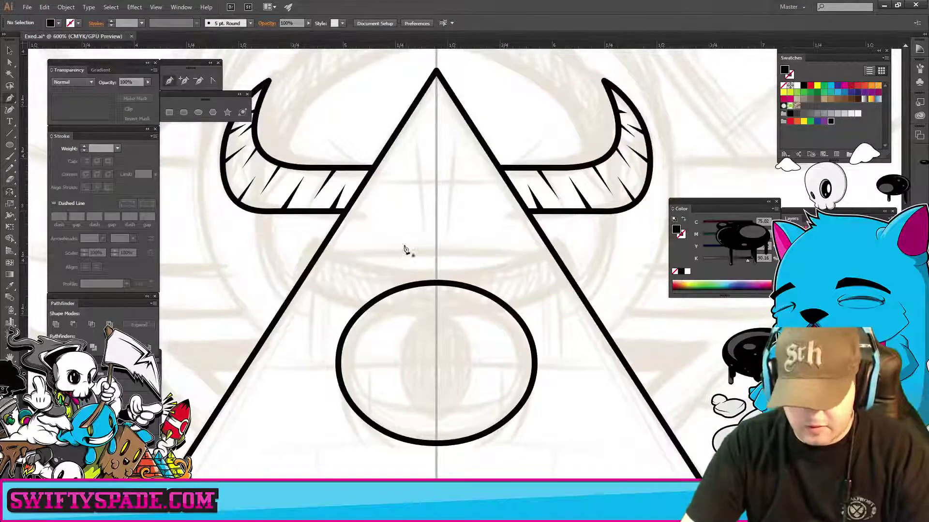
- Begin a straight Pen line at the left horn's base
key("p")
left_click_drag(408, 169, 400, 212)
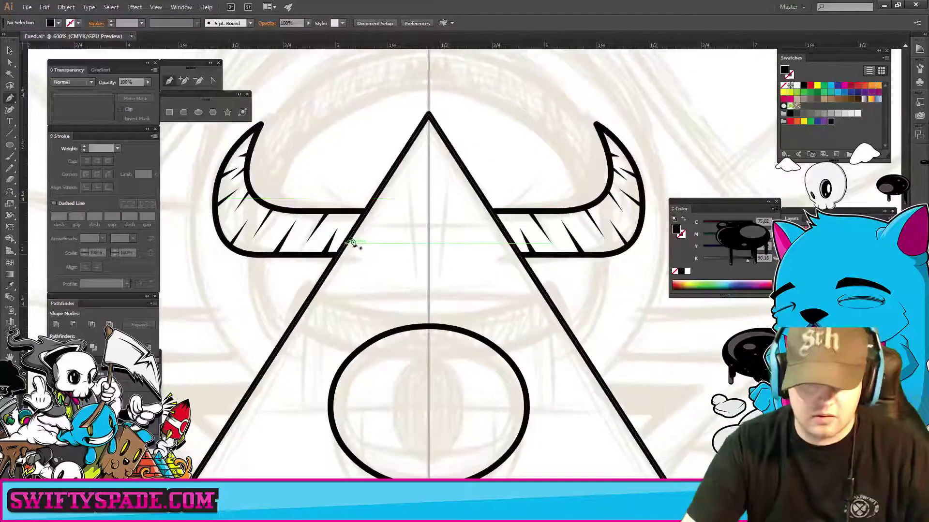
left_click(358, 225)
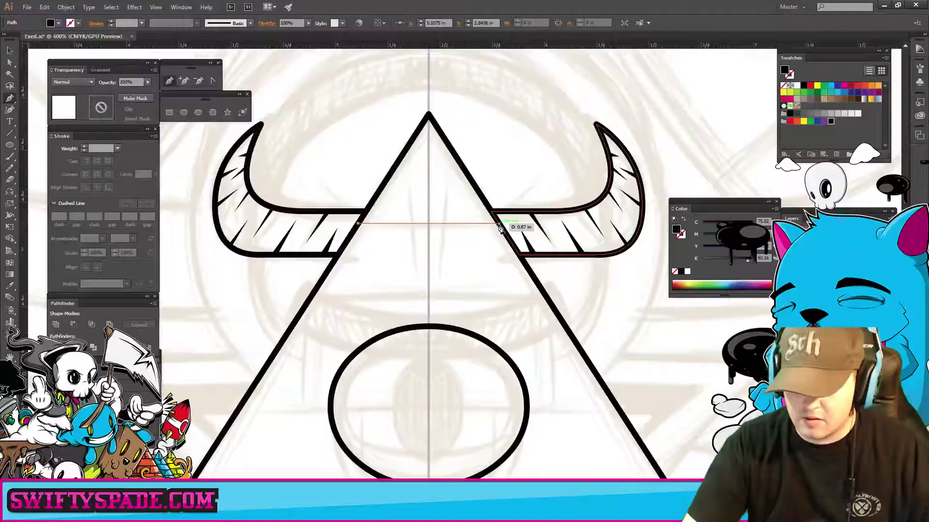
- Draw a plain black line between the horn bases and a horizontal brick line
left_click(499, 224)
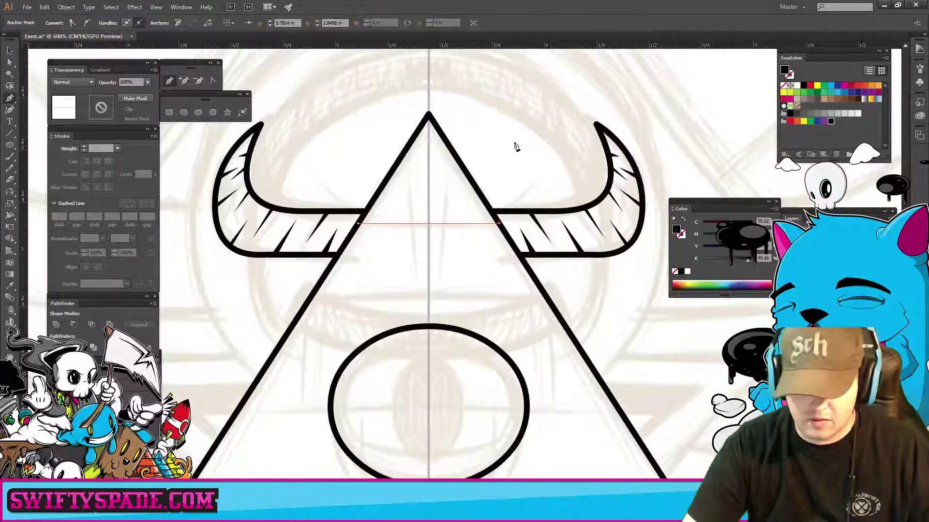
key("shift+x")
left_click(323, 142, "ctrl")
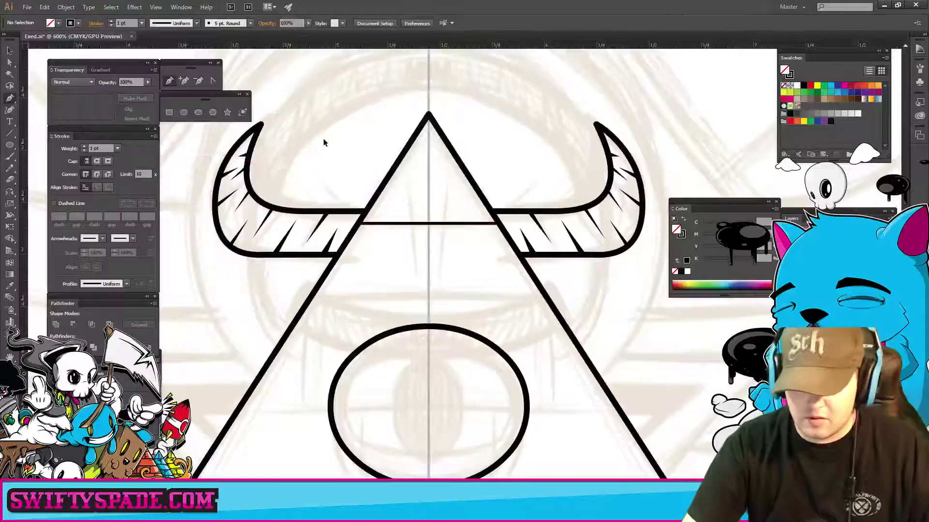
left_click_drag(457, 284, 452, 175)
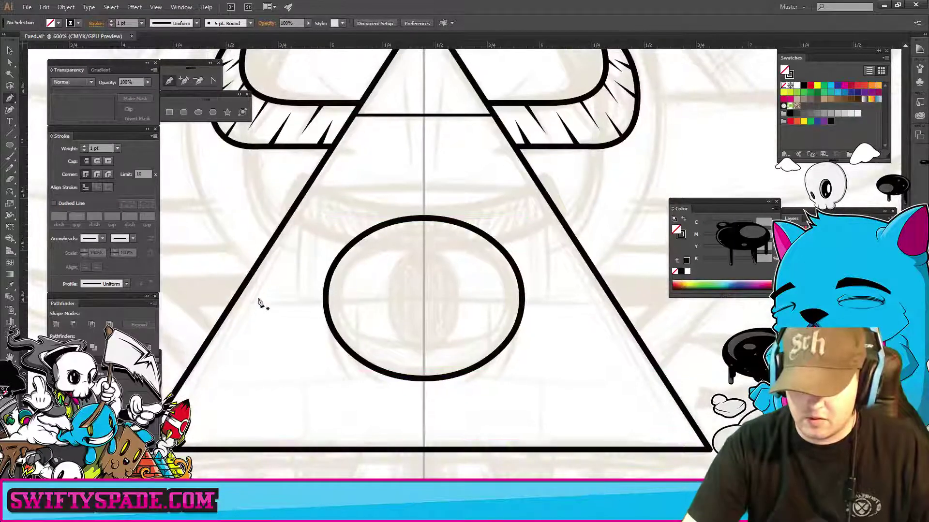
left_click(234, 300)
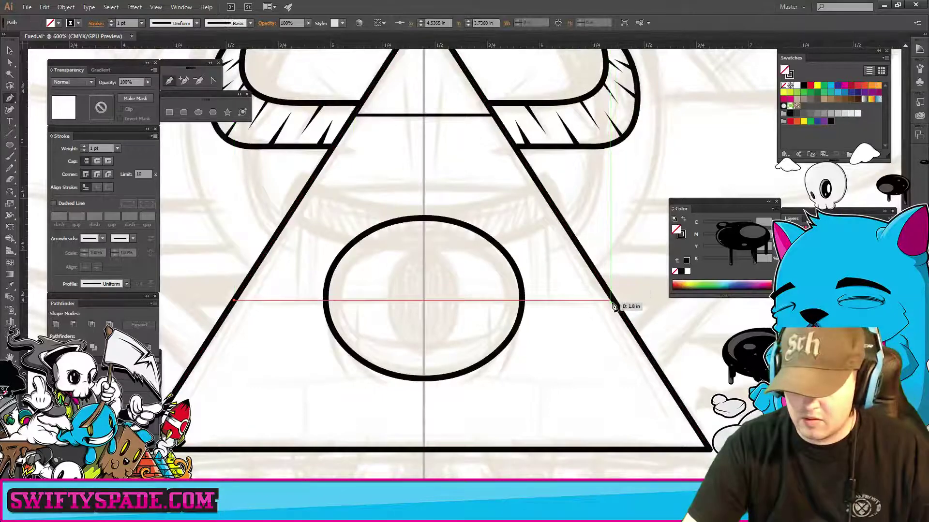
key("ctrl+shift+a")
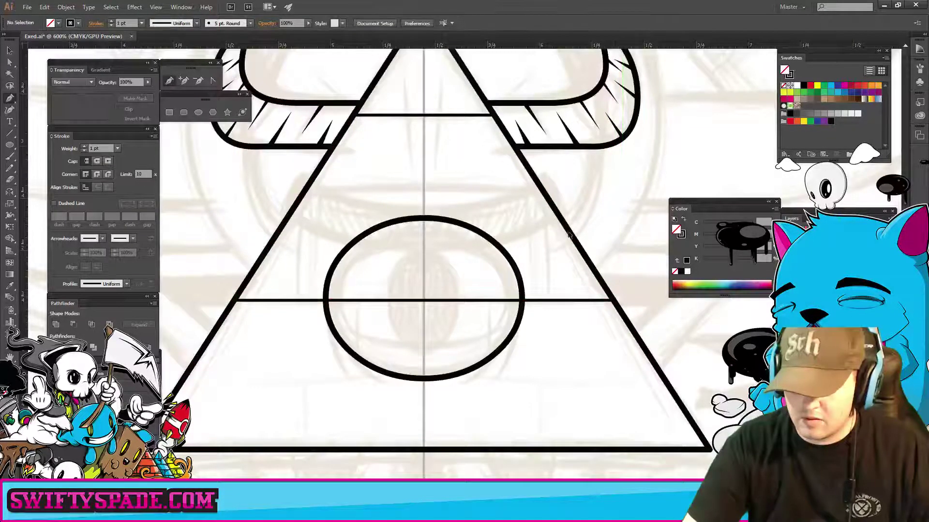
- Draw horizontal course lines across the upper and lower pyramid
left_click_drag(443, 204, 454, 244)
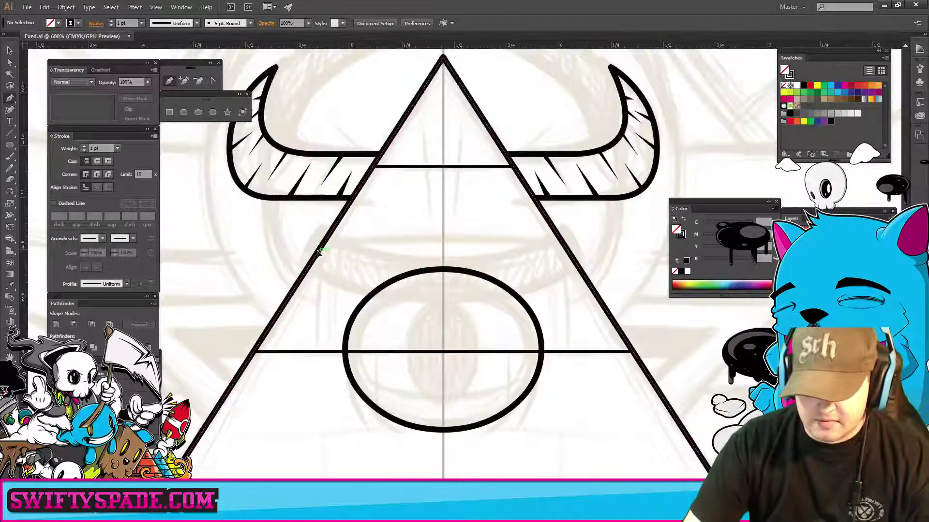
left_click(318, 251)
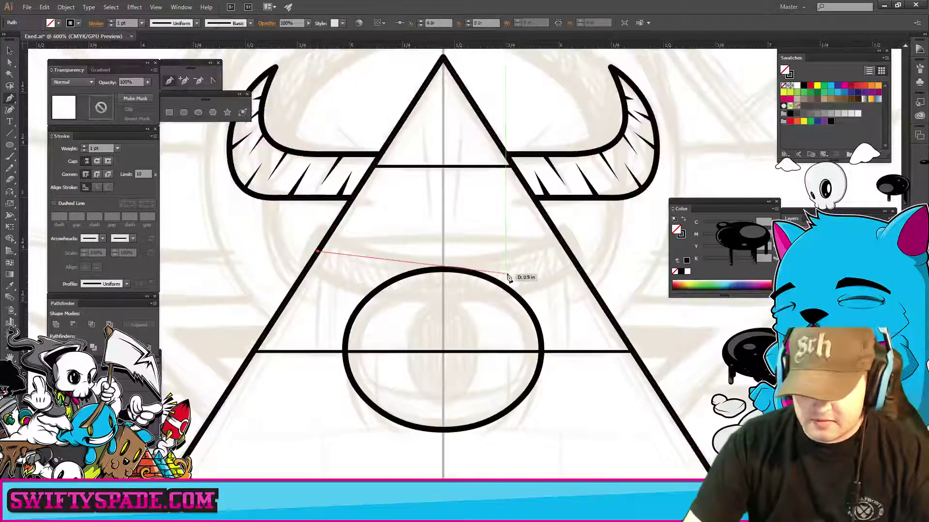
left_click(570, 251)
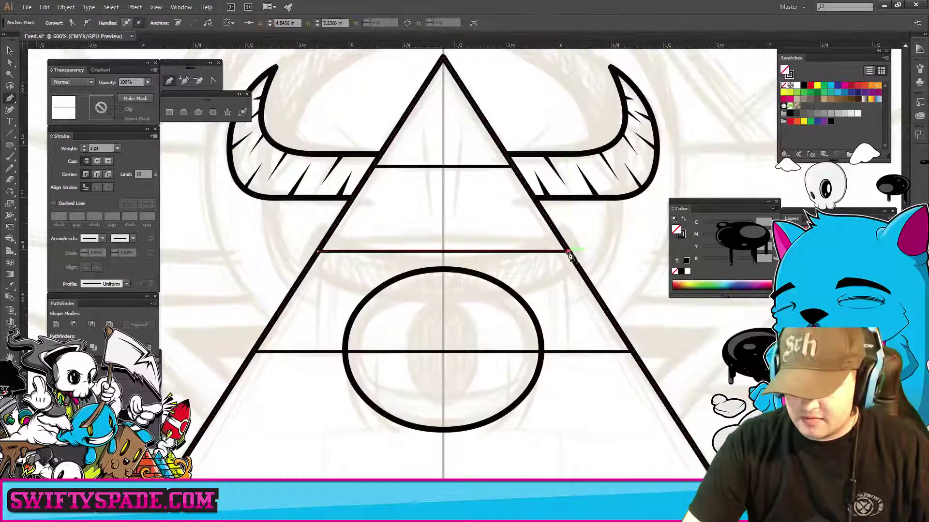
left_click(619, 252, "ctrl")
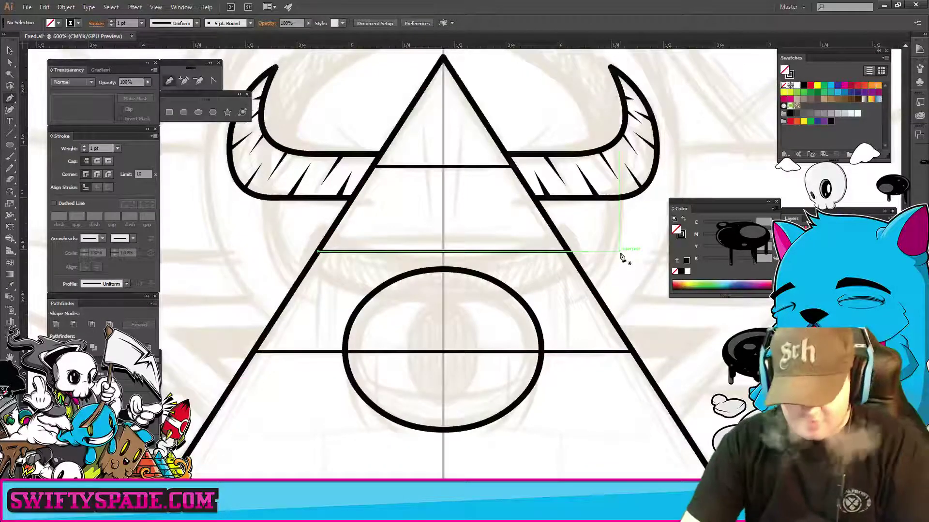
key("ctrl+minus")
key("ctrl+minus")
key("ctrl+plus")
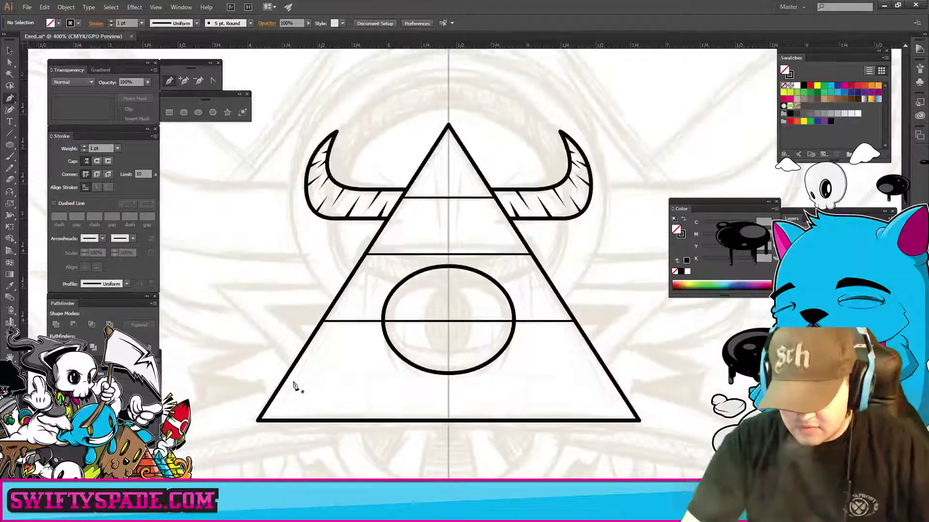
left_click(289, 373)
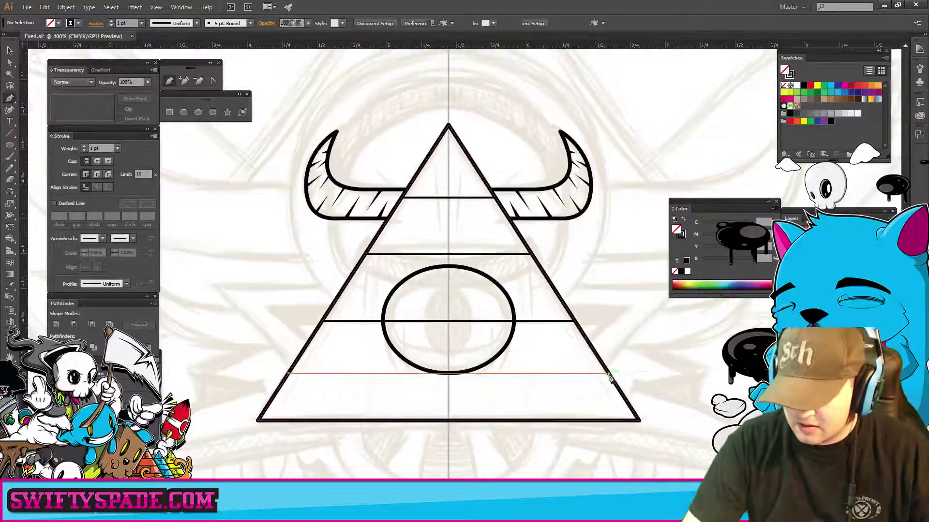
left_click(610, 376)
- Move the lower line down and stretch its ends to the triangle's sides
scroll(514, 269, "up", 3)
scroll(514, 269, "down", 2)
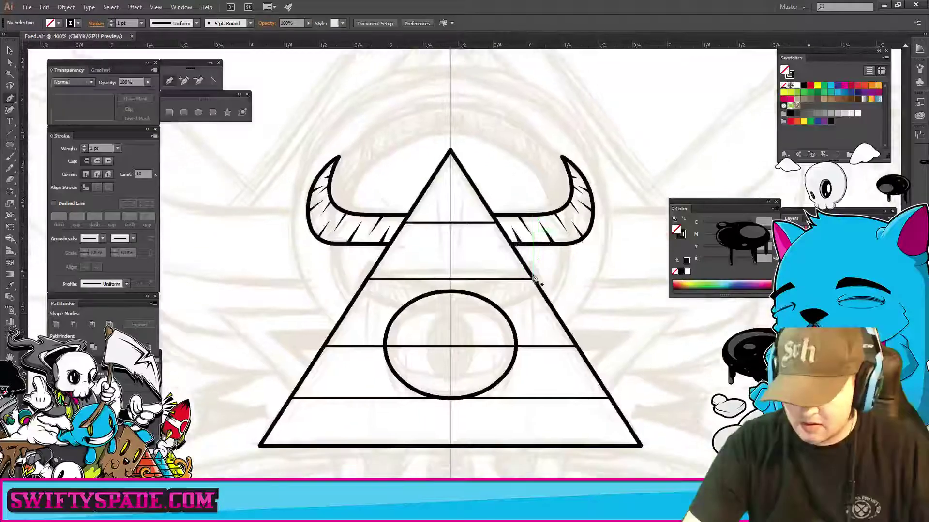
key("v")
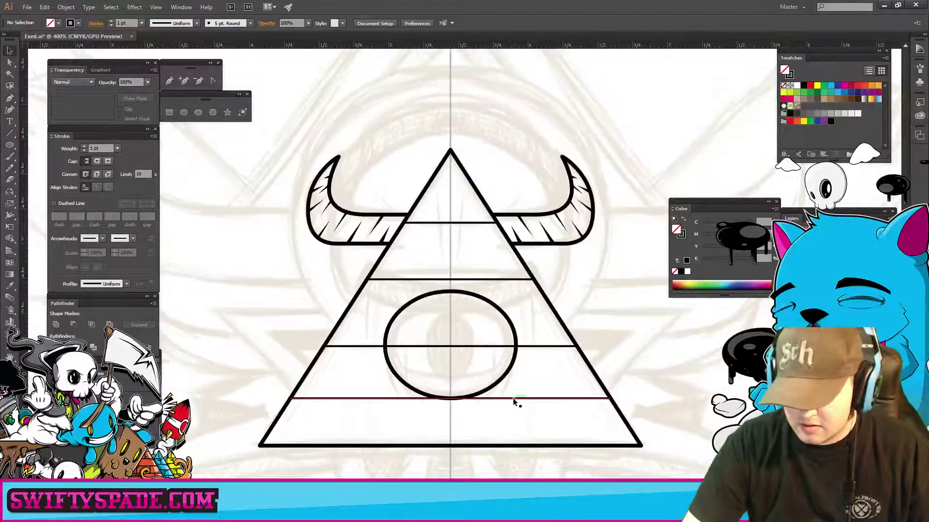
left_click_drag(513, 399, 516, 408)
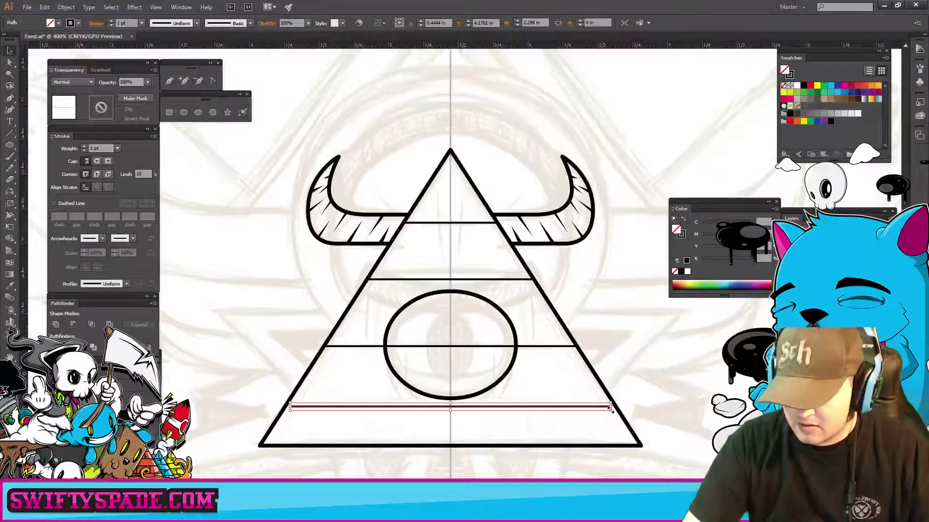
left_click_drag(610, 408, 616, 409)
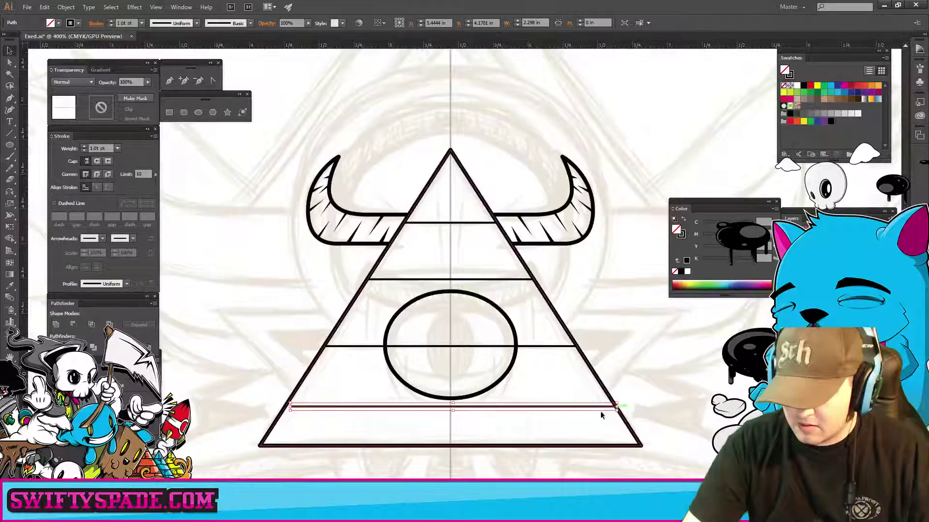
left_click_drag(334, 410, 285, 408)
left_click(672, 338)
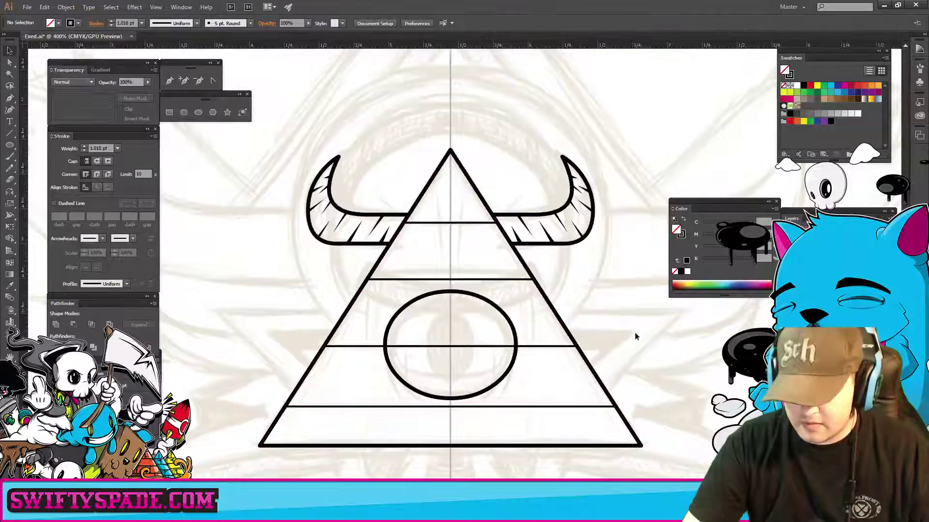
- Pan and zoom to recentre the view on the pyramid
left_click_drag(460, 236, 432, 322)
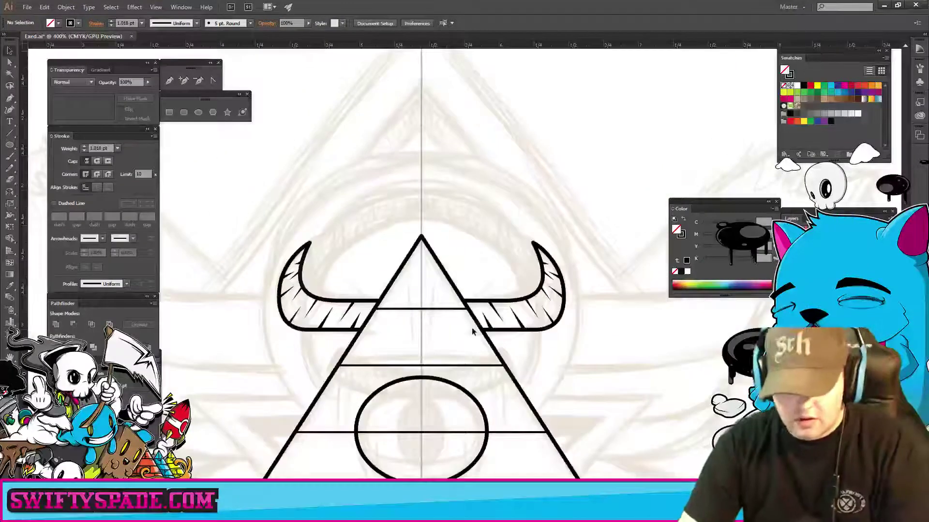
key("ctrl+minus")
key("ctrl+minus")
key("ctrl+minus")
key("ctrl+minus")
key("ctrl+minus")
key("ctrl+plus")
key("ctrl+plus")
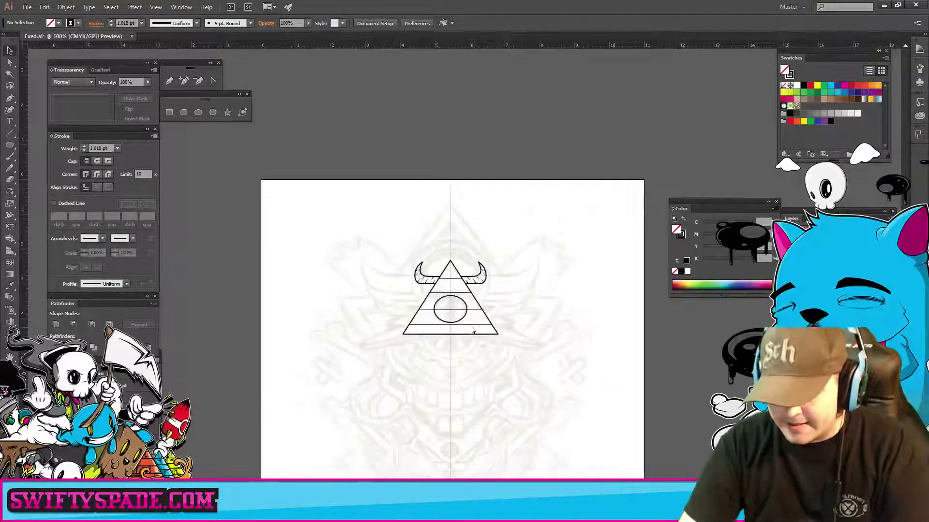
key("ctrl+plus")
key("ctrl+plus")
key("ctrl+plus")
mouse_move(491, 430)
left_mouse_down()
mouse_move(493, 296)
mouse_move(478, 121)
left_mouse_up()
scroll(468, 375, "up", 5)
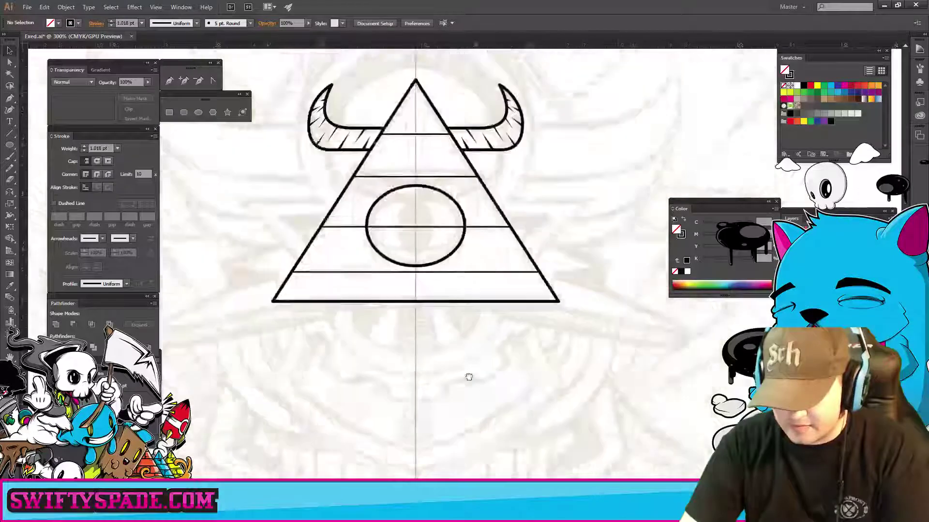
scroll(464, 389, "up", 3)
key("ctrl+plus")
key("ctrl+plus")
- Draw a vertical joint from the pyramid apex down to the first course
left_click_drag(385, 287, 429, 296)
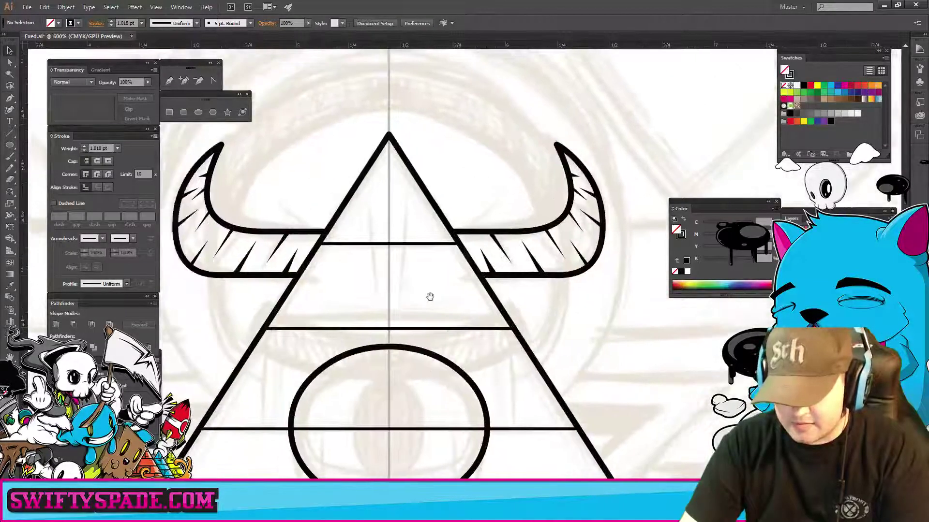
key("ctrl+plus")
scroll(431, 312, "up", 3)
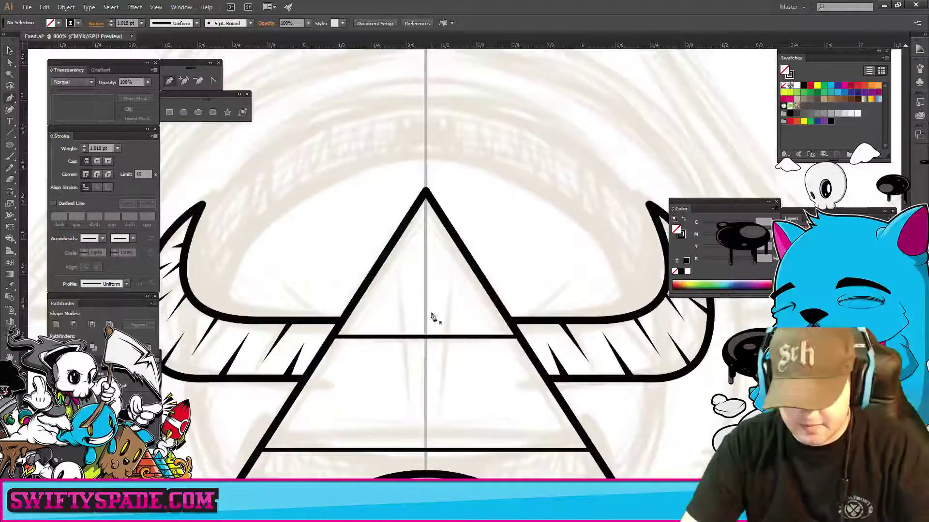
key("p")
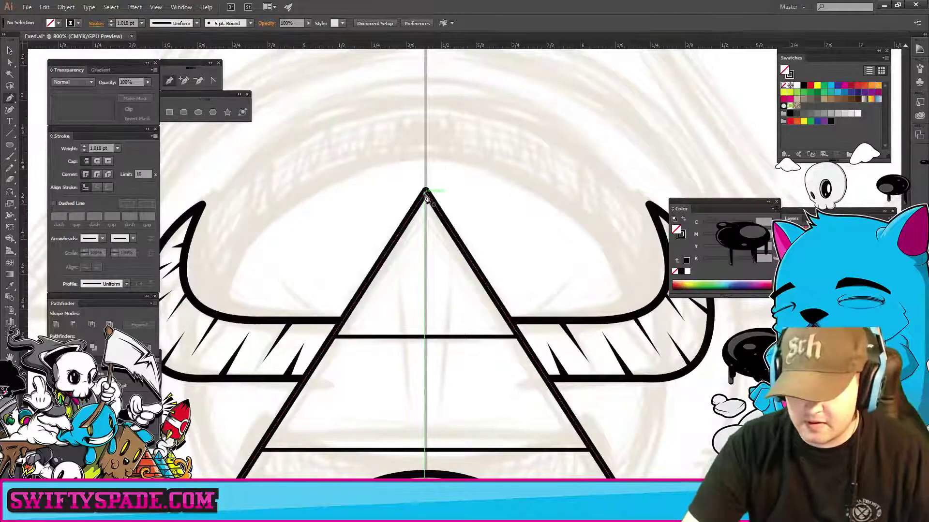
left_click(431, 246)
key("p")
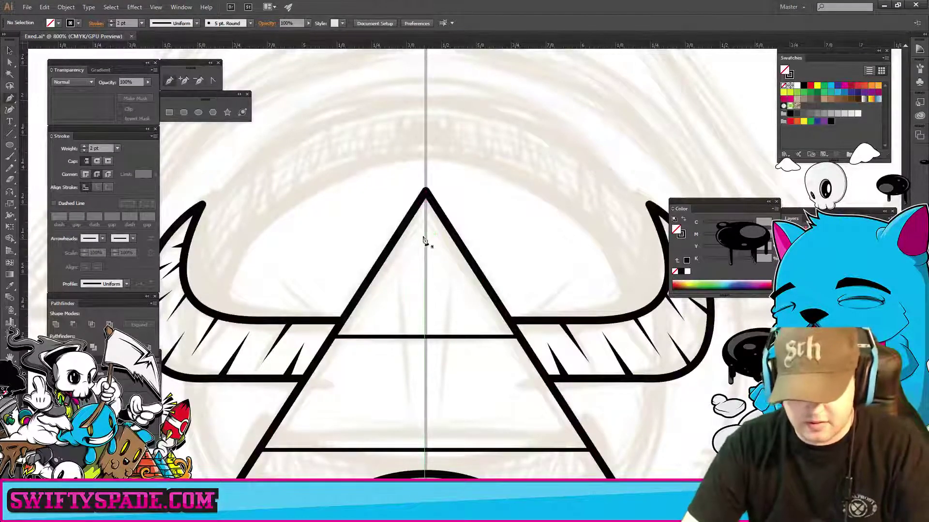
left_click(425, 191)
left_click(425, 336)
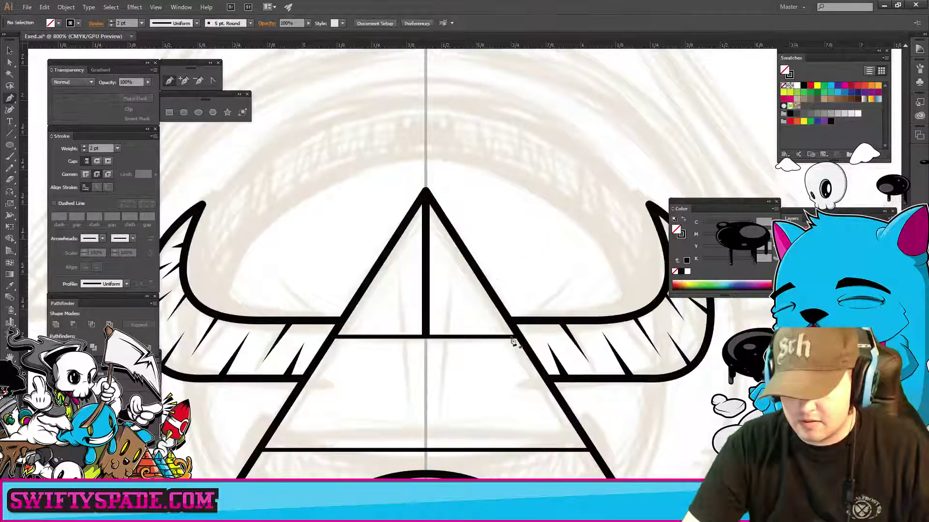
- Set the vertical joint's stroke weight to 1 pt
scroll(514, 341, "down", 3)
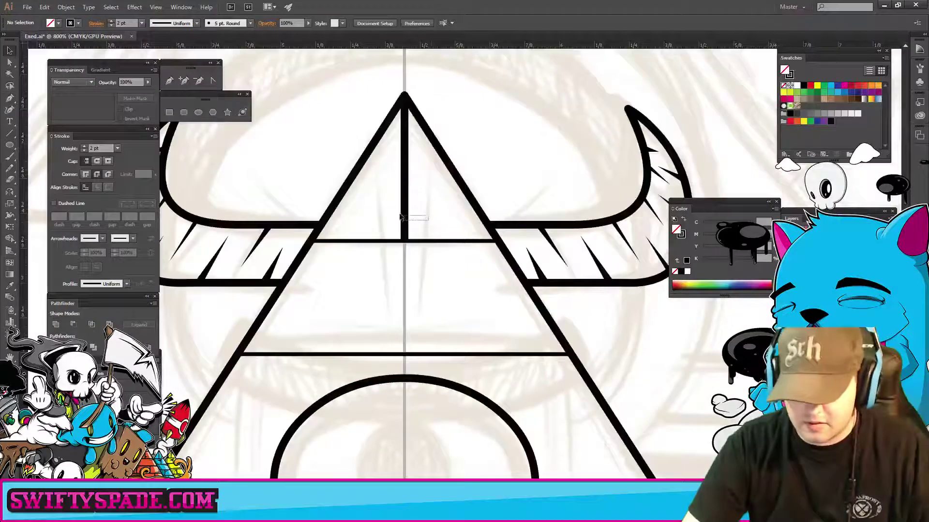
left_click(404, 215)
left_click(119, 146)
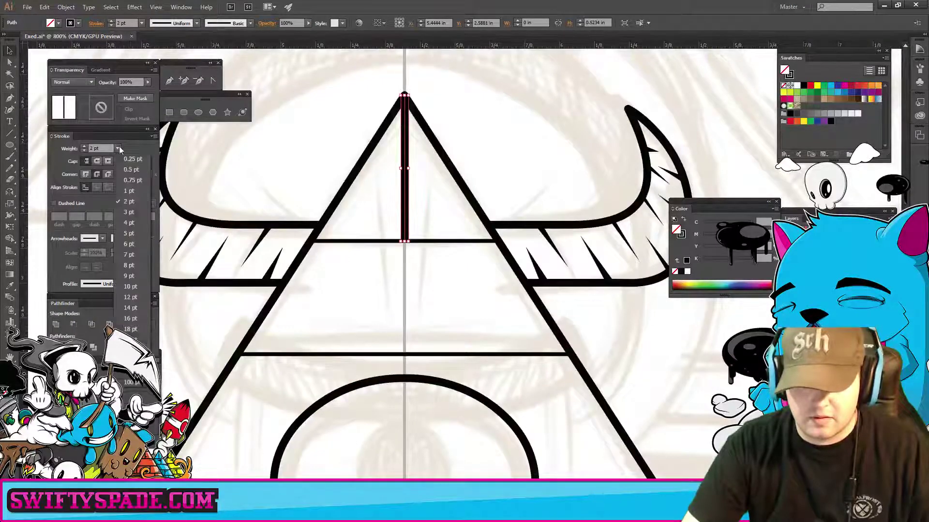
left_click(130, 189)
left_click(581, 128)
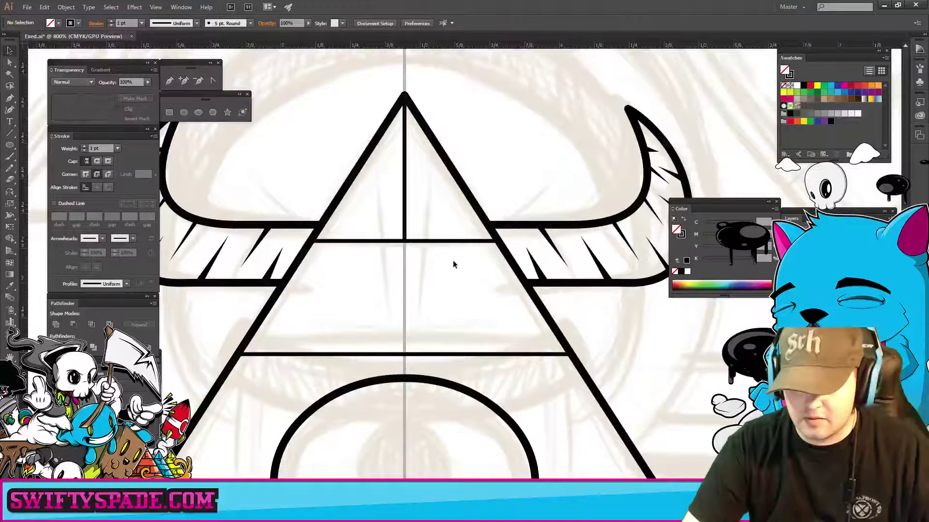
- Add vertical joints in the second course and to the left of the eye
key("p")
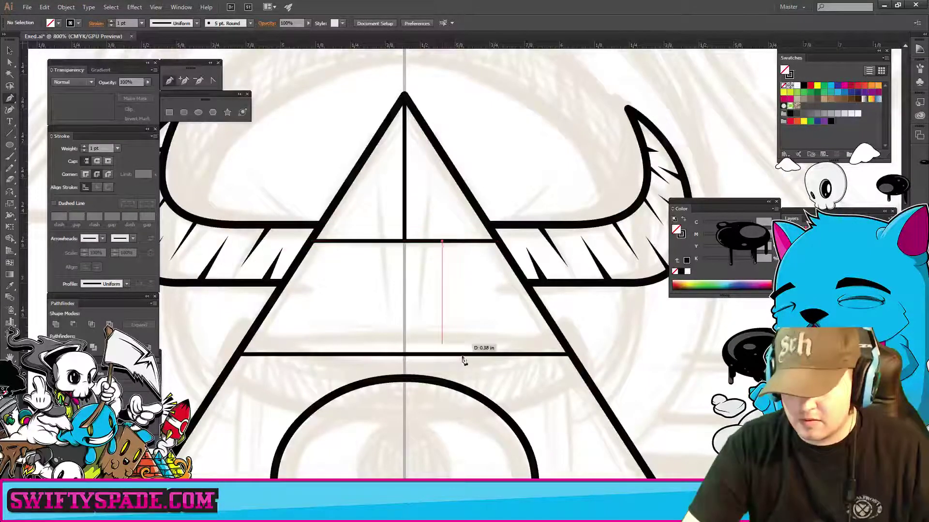
left_click(442, 355)
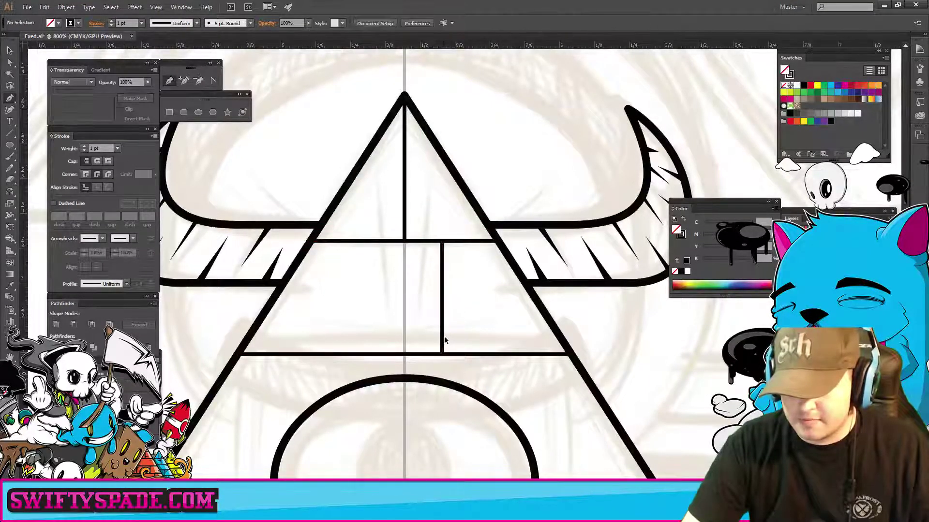
left_click_drag(317, 381, 377, 231)
left_click(375, 204)
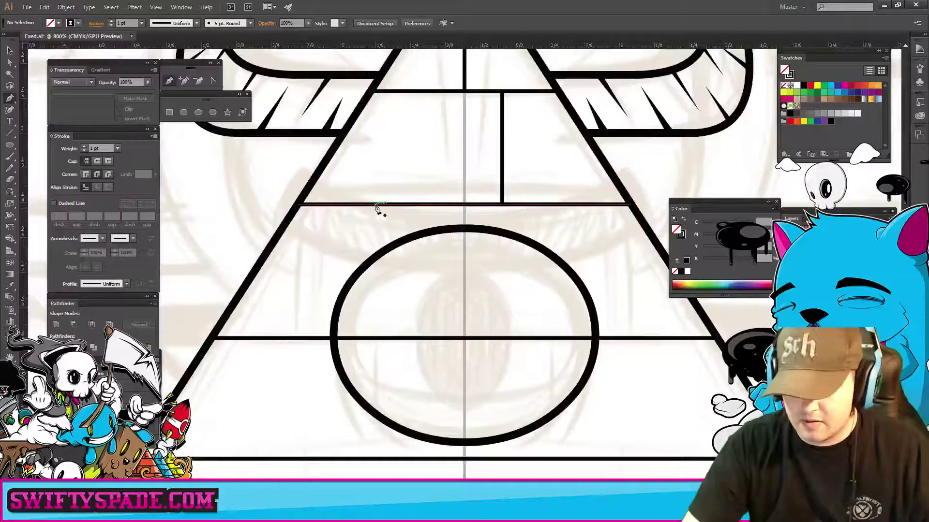
left_click(374, 338)
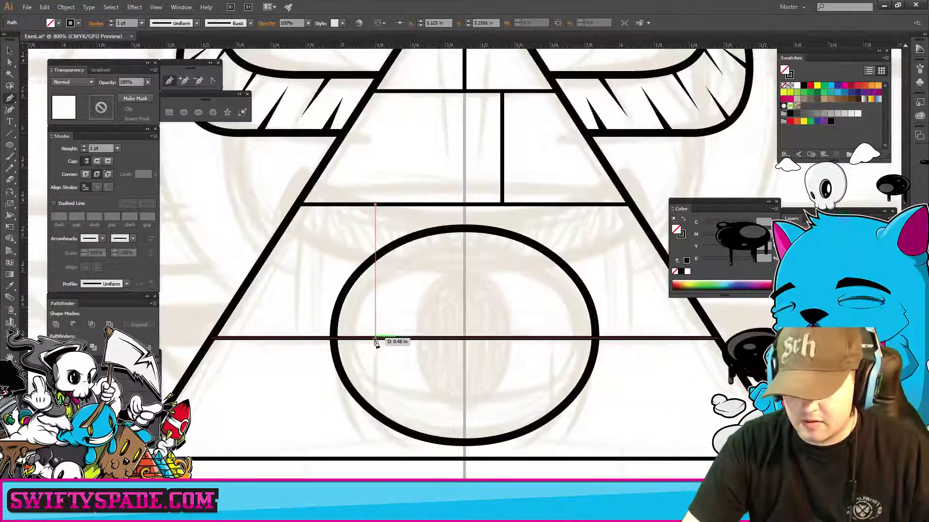
left_click(375, 339)
left_click(417, 286, "ctrl")
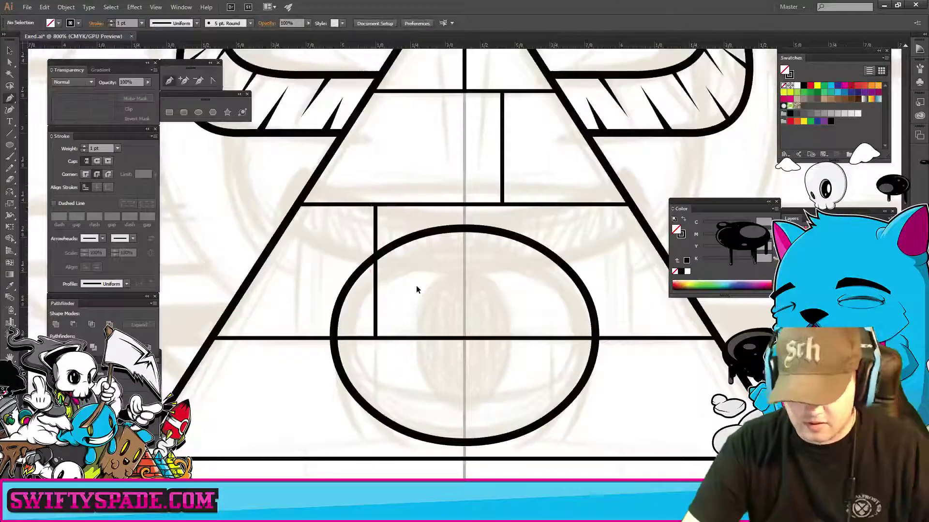
- Mirror a copy of the eye-side joint vertically about the apex onto the right
left_click(376, 305)
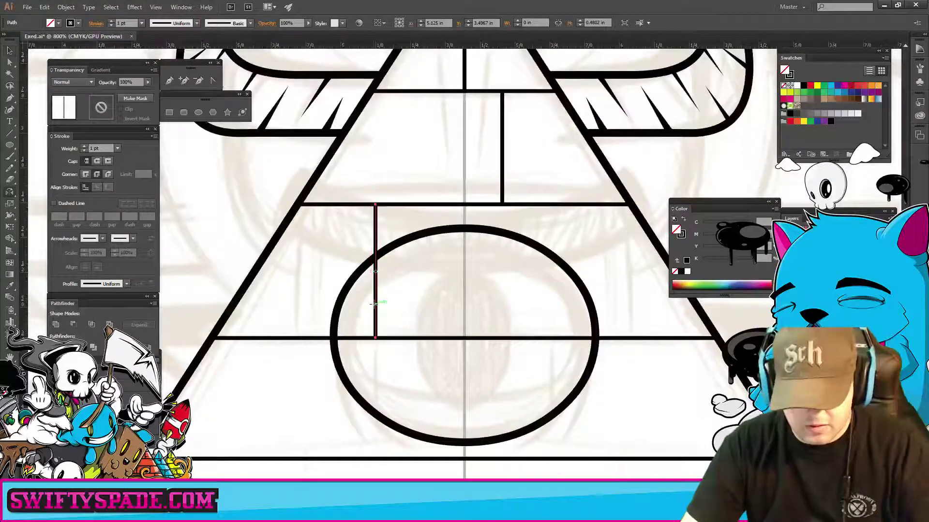
left_click_drag(446, 213, 419, 349)
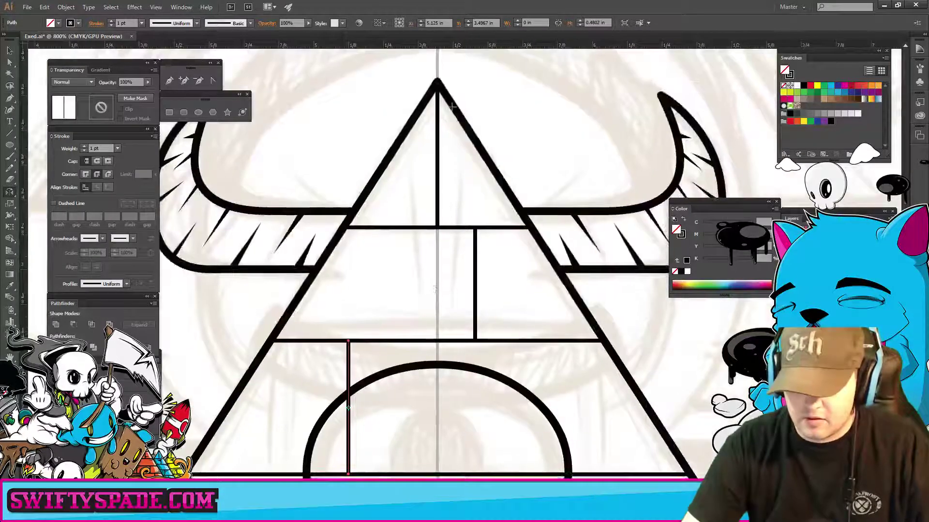
left_click(438, 82, "alt")
left_click(32, 154)
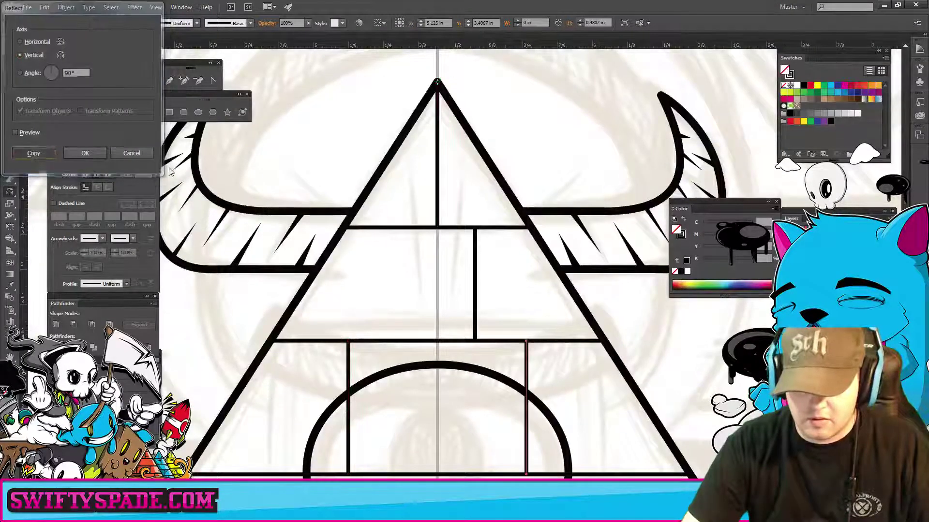
left_click_drag(425, 440, 406, 290)
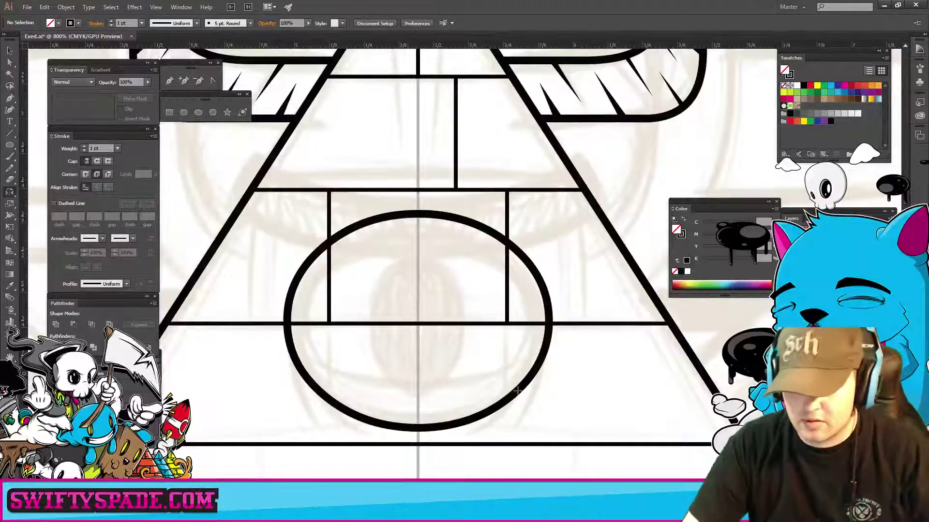
scroll(460, 331, "down", 3)
scroll(429, 265, "left", 2)
key("p")
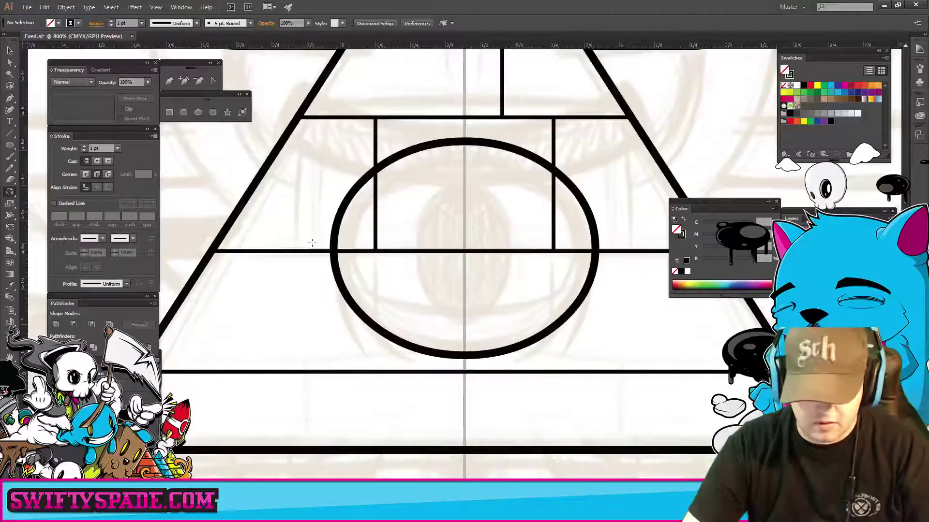
- Draw a vertical joint from the eye line down to the next course and slide it right
left_click(294, 251)
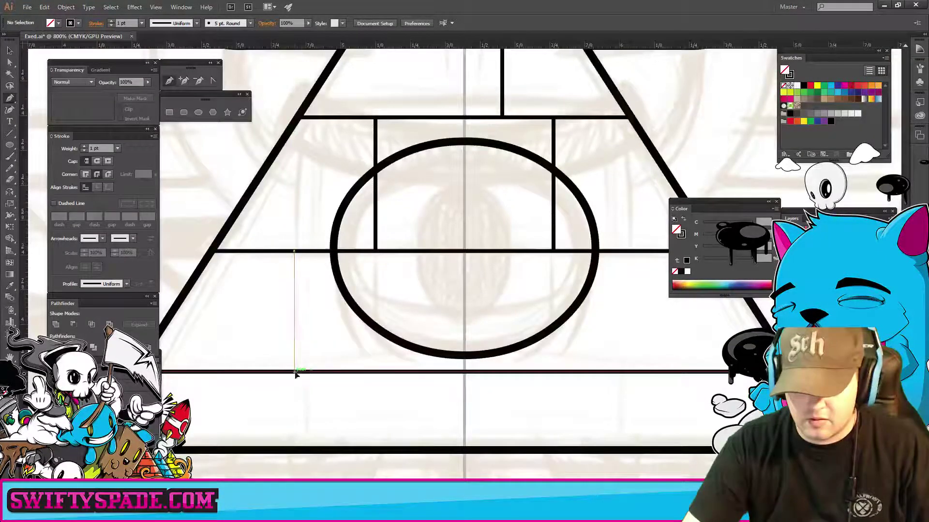
left_click(294, 371)
key("Escape")
key("v")
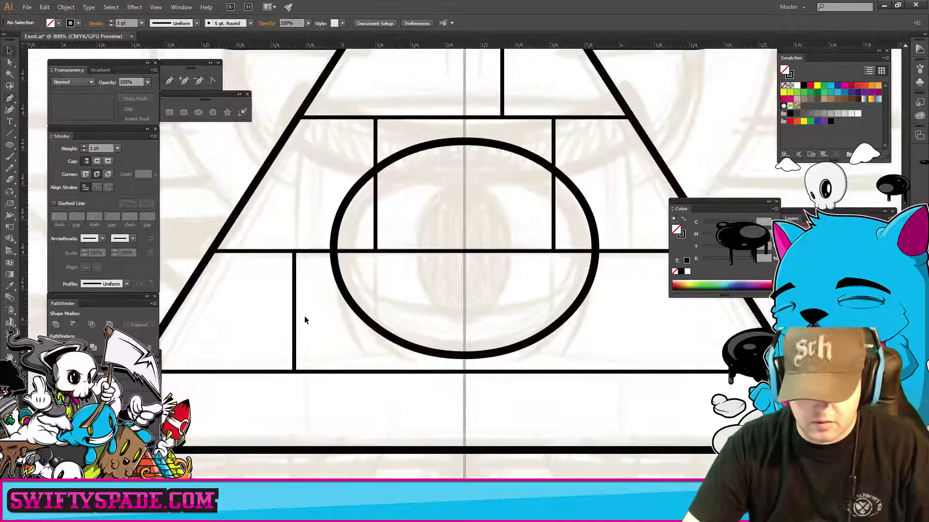
left_click_drag(294, 316, 463, 317)
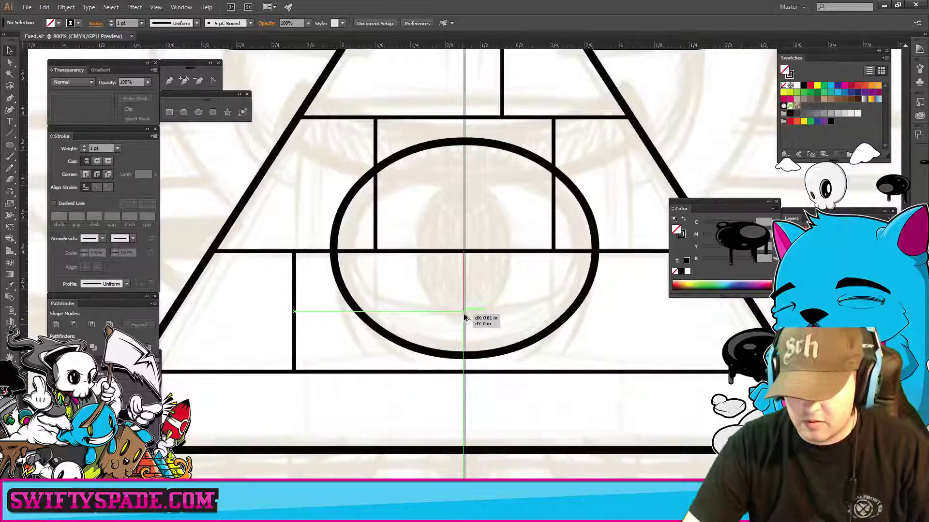
- Duplicate the divider to the right, then delete the misplaced extra copy
left_click_drag(464, 318, 463, 317)
left_click_drag(532, 328, 442, 342)
left_click_drag(375, 330, 541, 327)
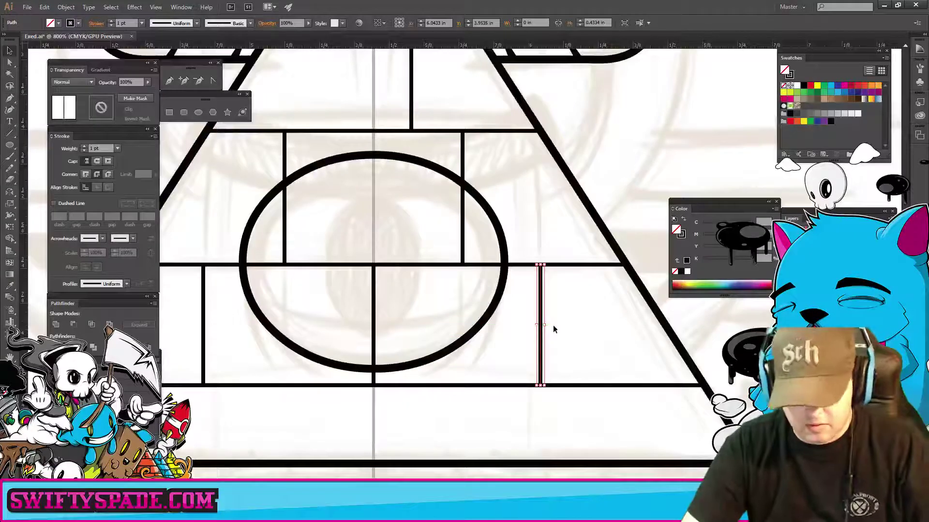
key("Delete")
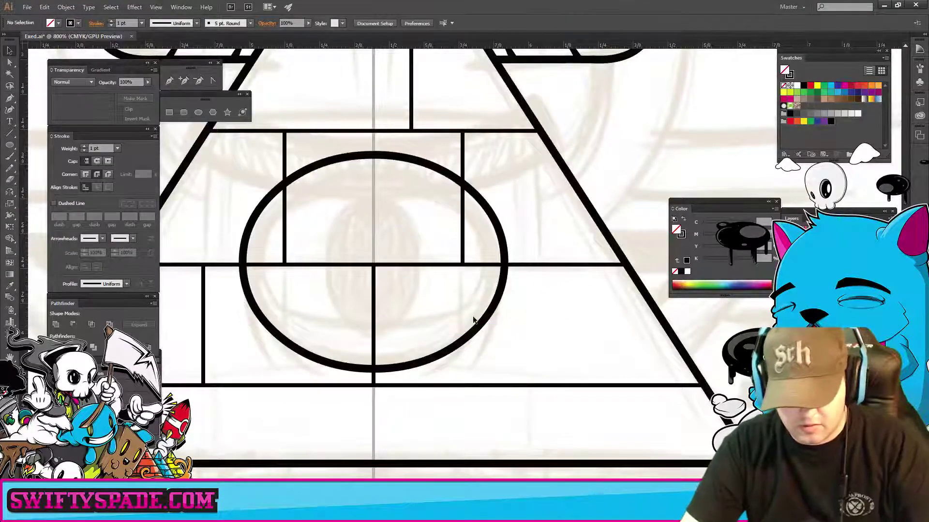
- Reflect a copy of the left lower-row divider across the pyramid's centre line
left_click_drag(187, 321, 213, 335)
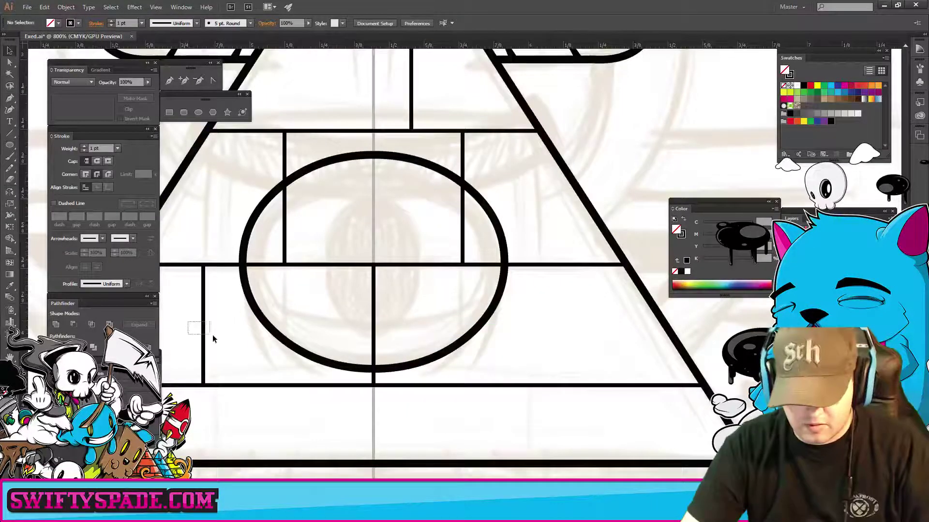
key("c")
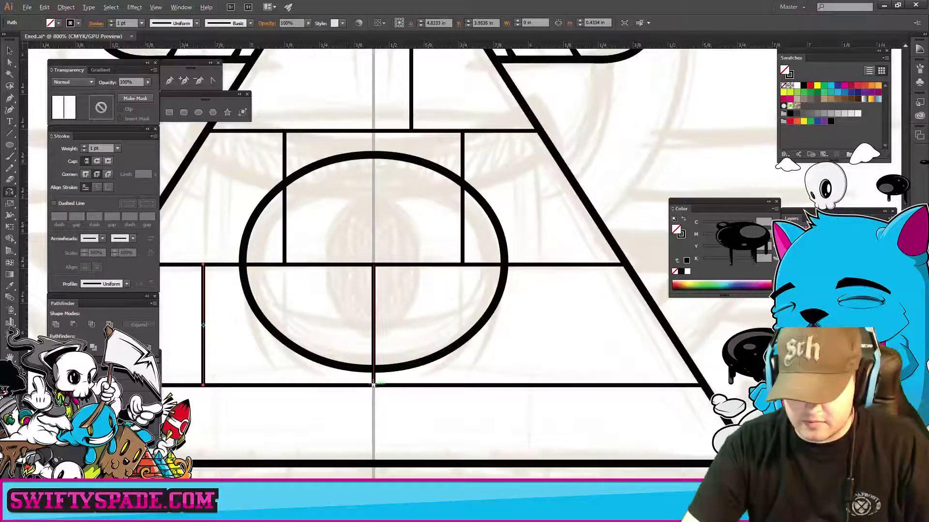
left_click(373, 385, "alt")
left_click(33, 154)
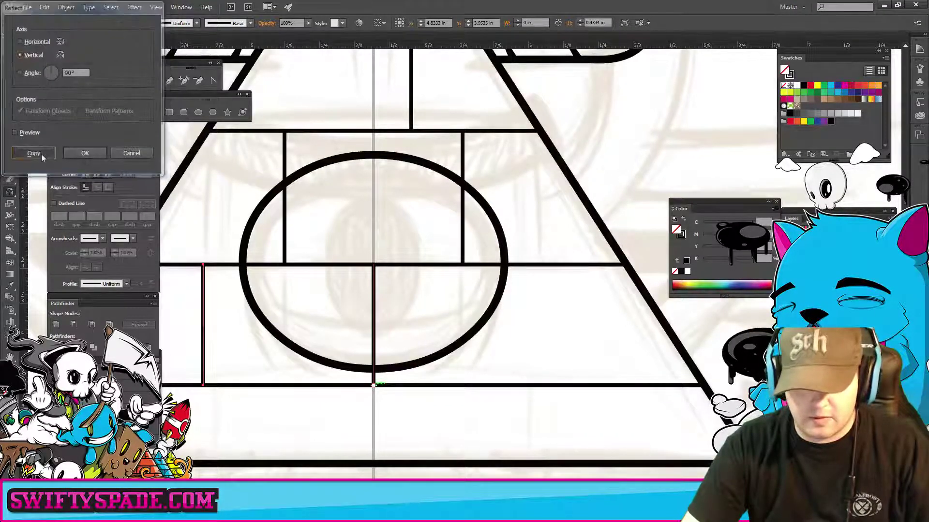
- Start a vertical divider at the bottom course's upper edge
left_click_drag(463, 420, 542, 373)
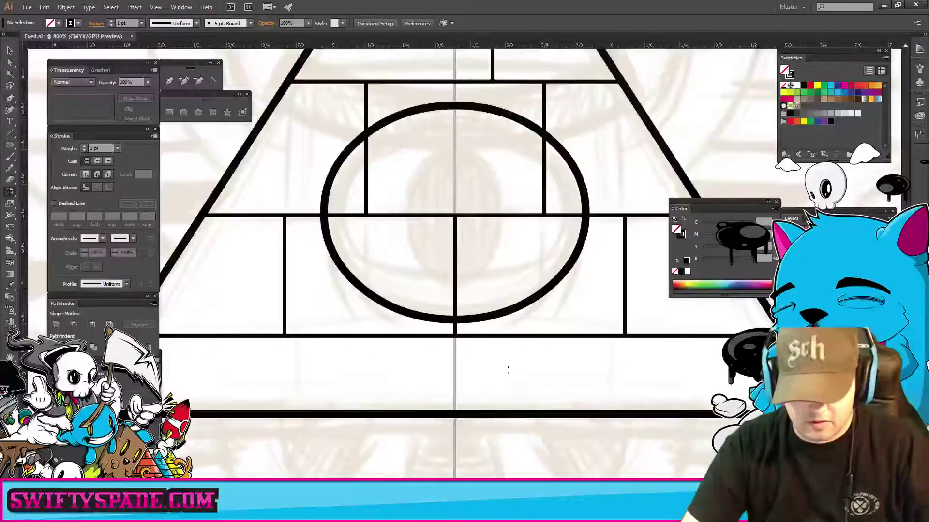
key("p")
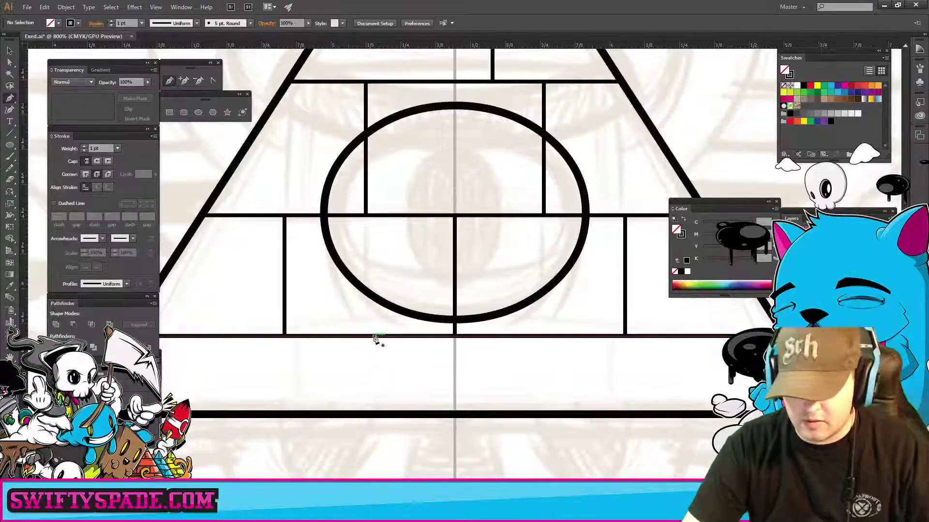
left_click(373, 336)
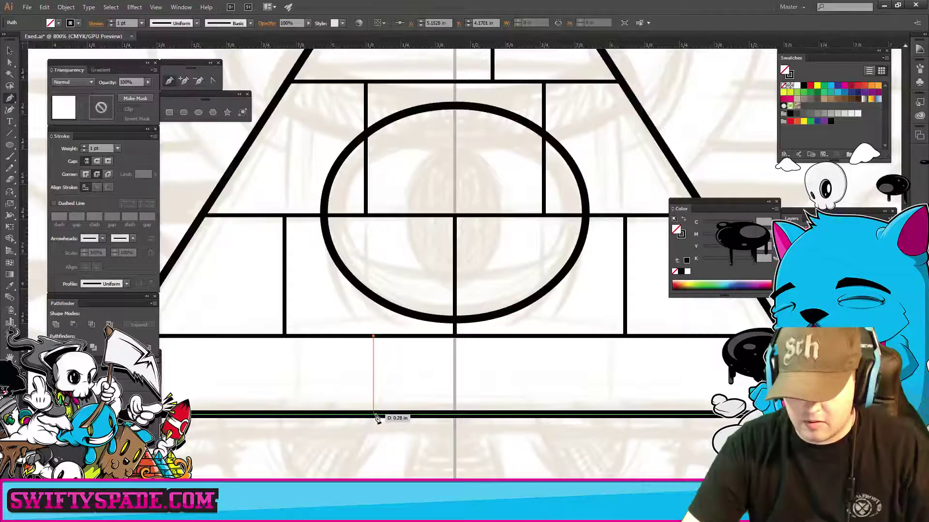
- End the bottom-course divider at the base line and reflect a copy across the centre
left_click(375, 413)
left_click(420, 373, "ctrl")
left_click(373, 375, "ctrl")
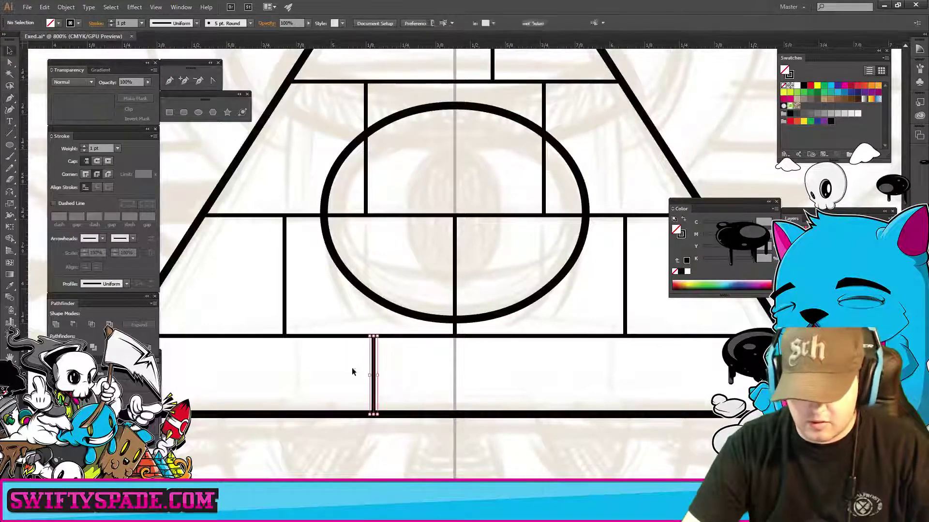
key("o")
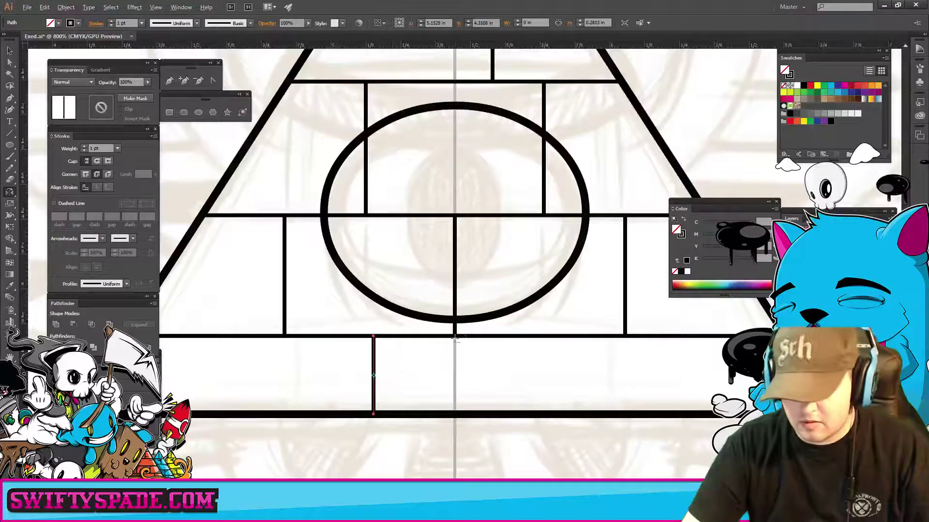
left_click(455, 335, "alt")
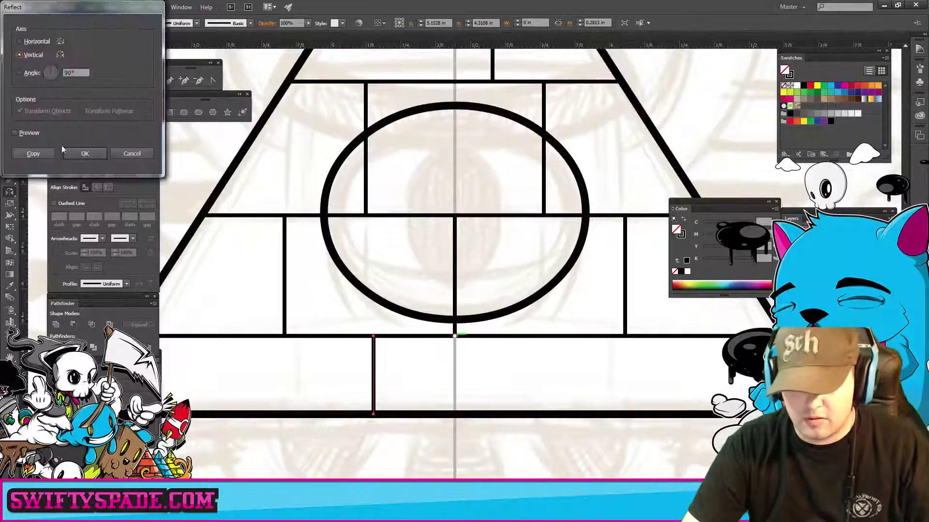
left_click(33, 153)
left_click(262, 294)
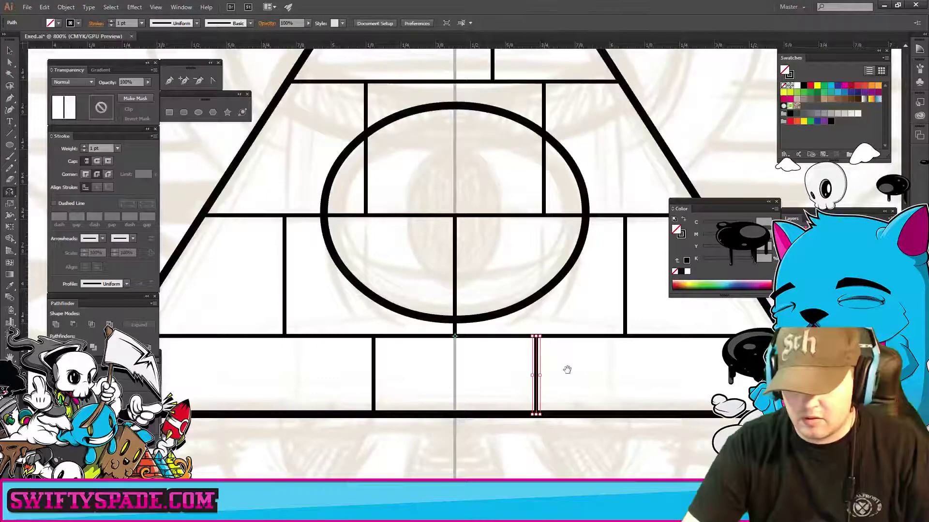
- Copy the divider further right along the bottom course, cancelling a second mirror attempt
left_click_drag(566, 370, 474, 357)
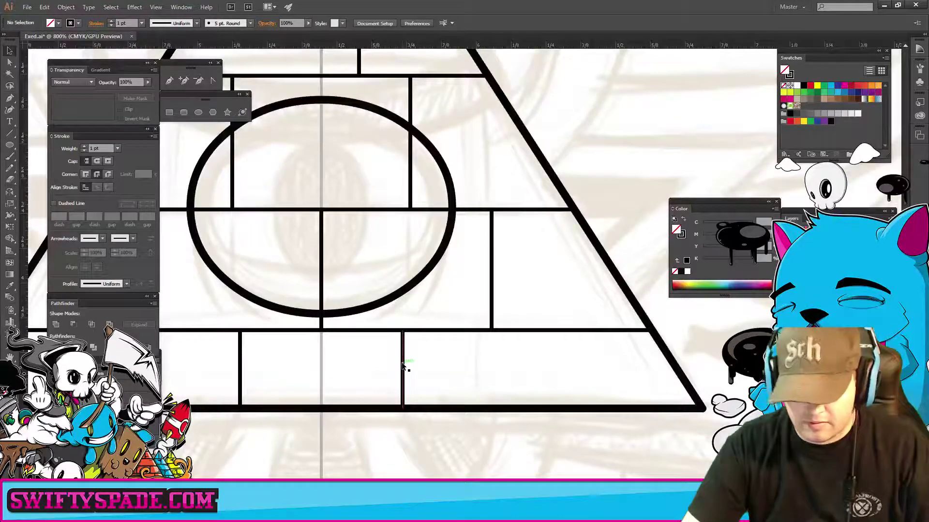
left_click_drag(402, 368, 557, 367)
left_click(564, 362)
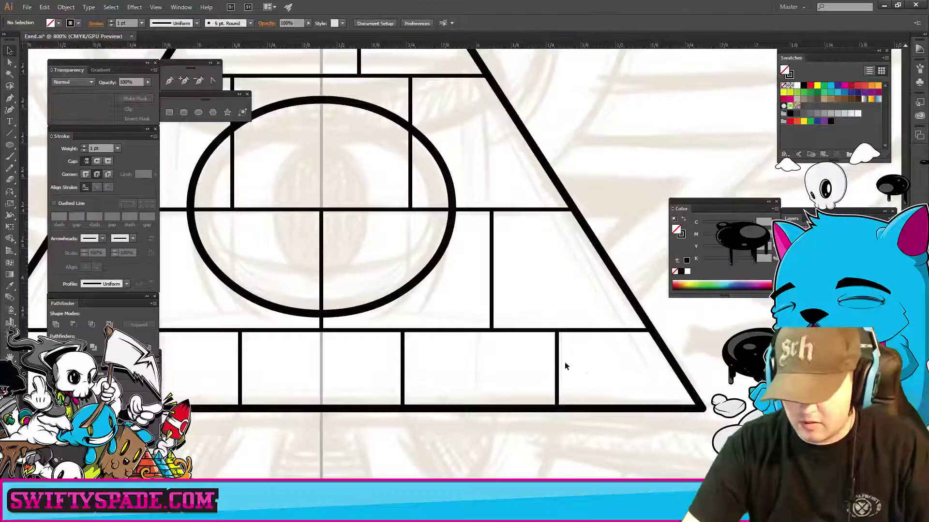
left_click(556, 363)
key("o")
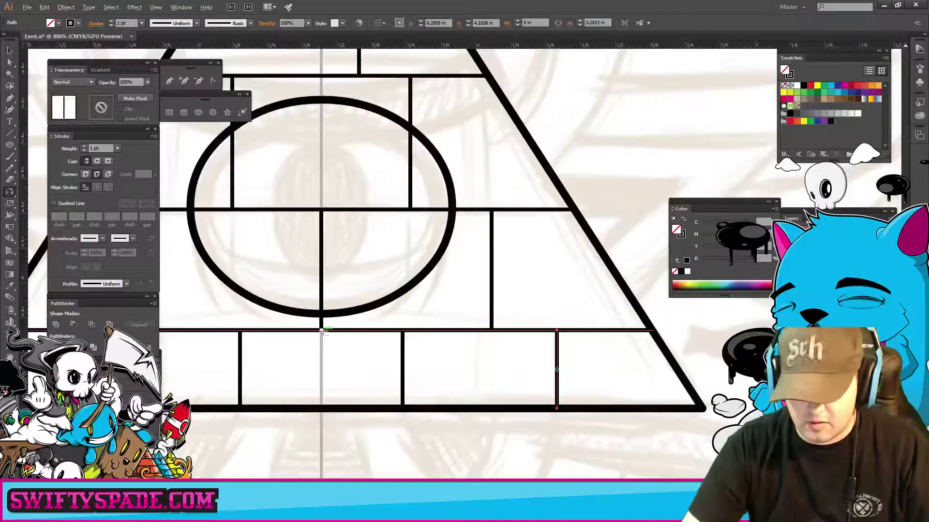
left_click(322, 331, "alt")
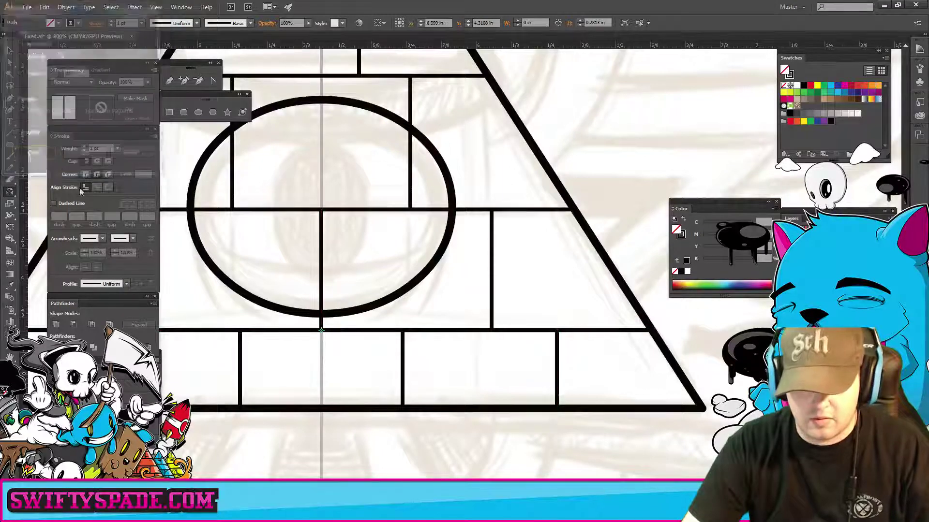
key("ctrl+shift+a")
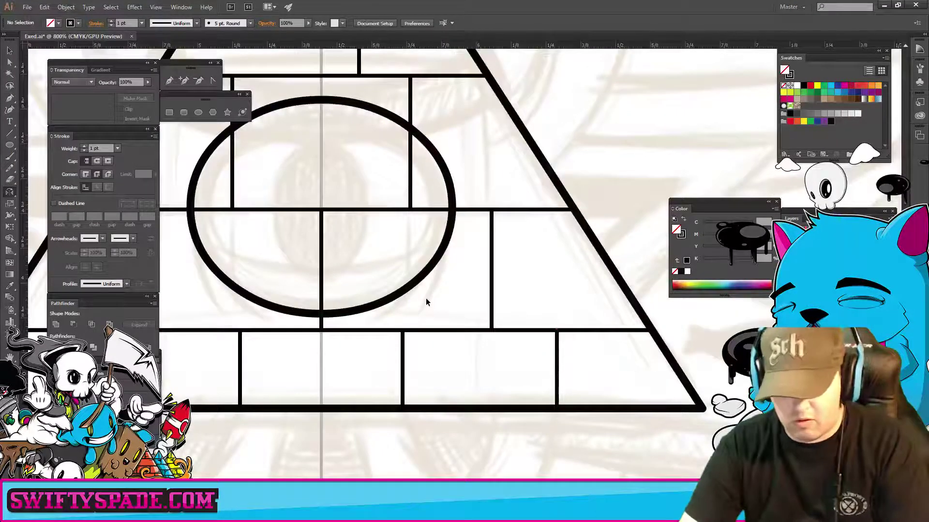
- Bring the horns into view and select all pieces of the right horn
scroll(425, 298, "down", 5)
scroll(500, 332, "down", 1)
scroll(500, 332, "up", 4)
scroll(399, 249, "up", 1)
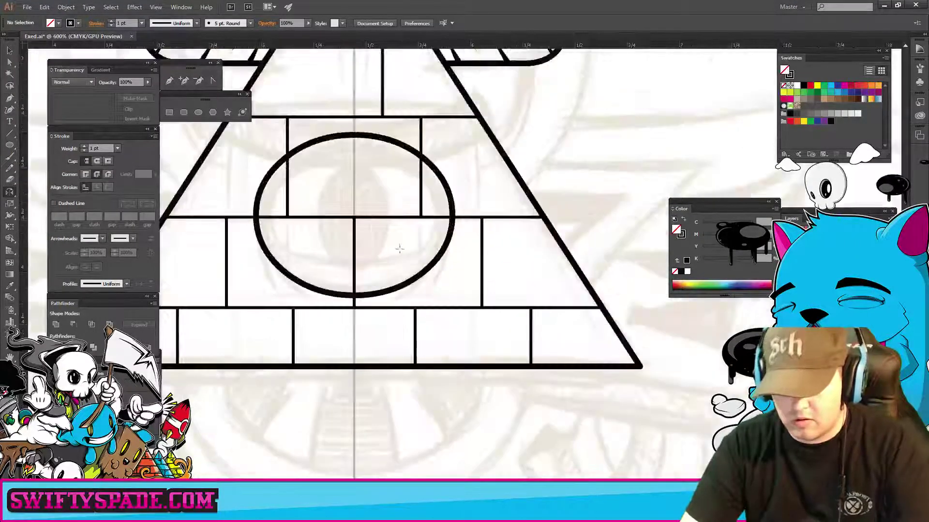
left_click_drag(400, 248, 419, 312)
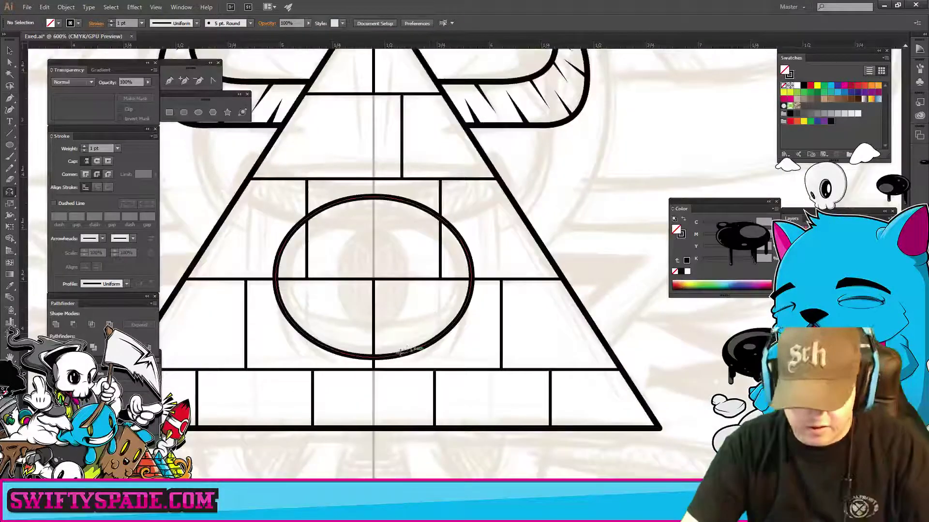
key("v")
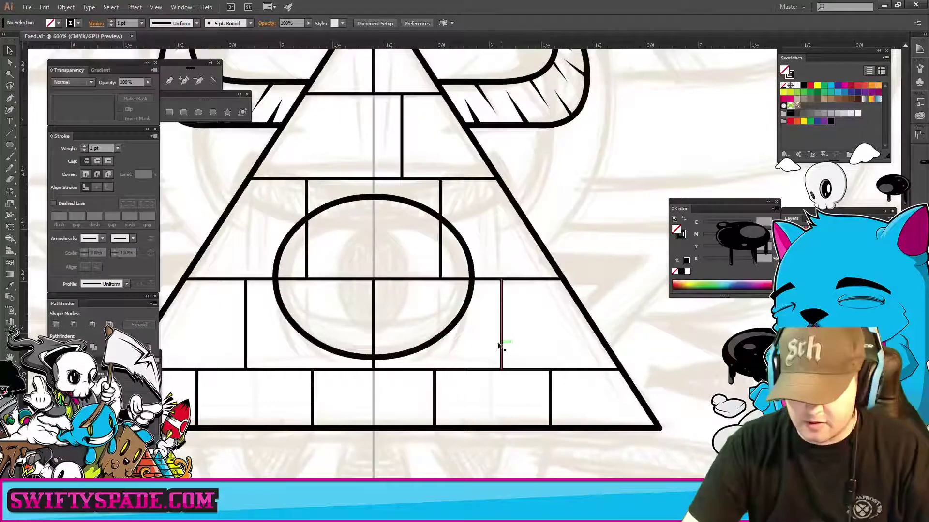
left_click(455, 323)
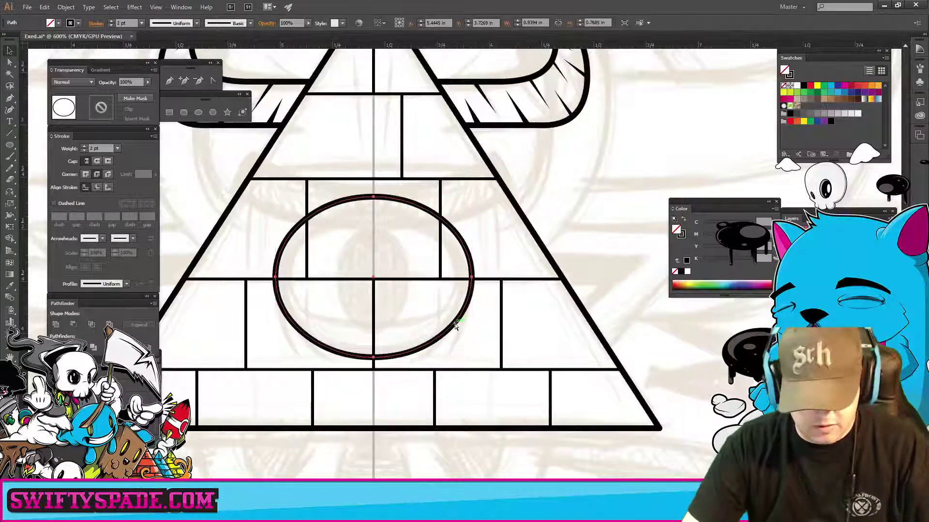
left_click(451, 326)
scroll(494, 380, "up", 5)
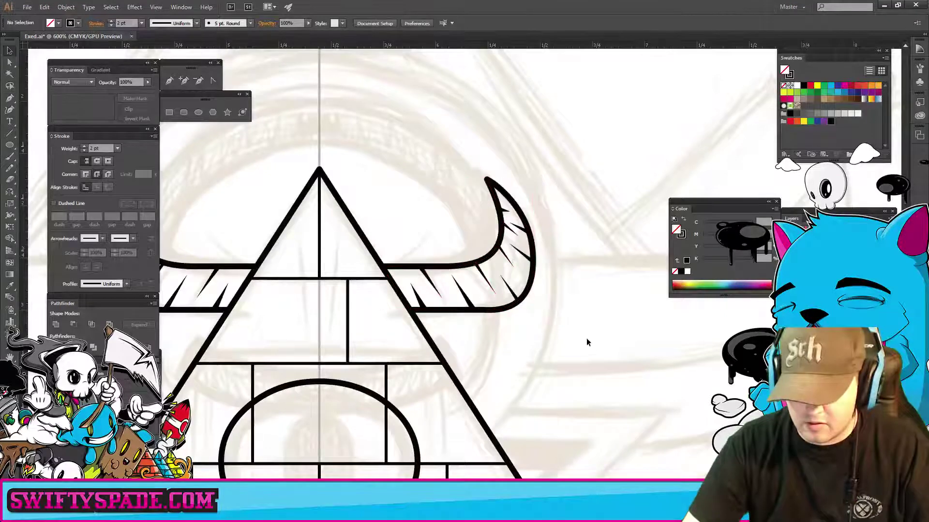
mouse_move(588, 344)
left_mouse_down()
mouse_move(466, 106)
mouse_move(428, 280)
left_mouse_up()
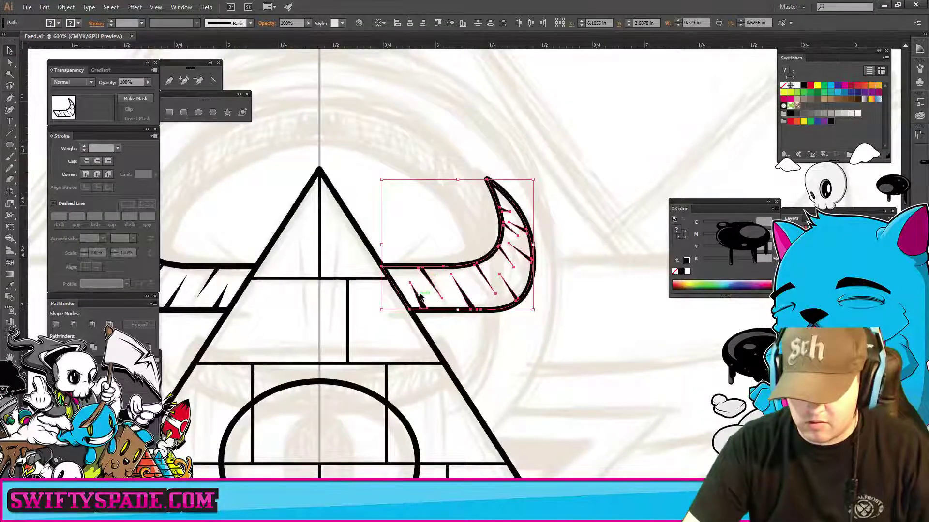
- Group the right horn's pieces, then group the left horn's pieces
right_click(422, 300)
left_click(449, 341)
left_click(485, 346)
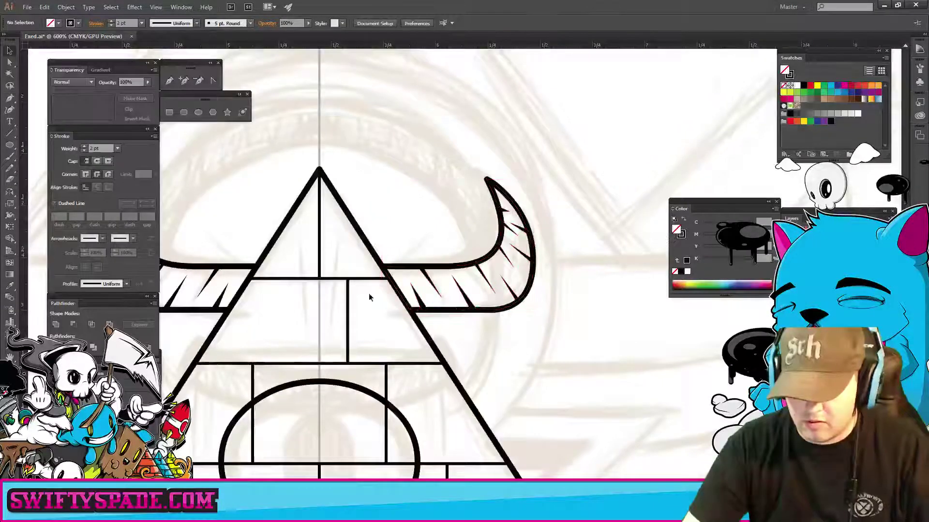
left_click_drag(306, 288, 431, 288)
left_click_drag(327, 322, 343, 314)
right_click(344, 314)
left_click(347, 336)
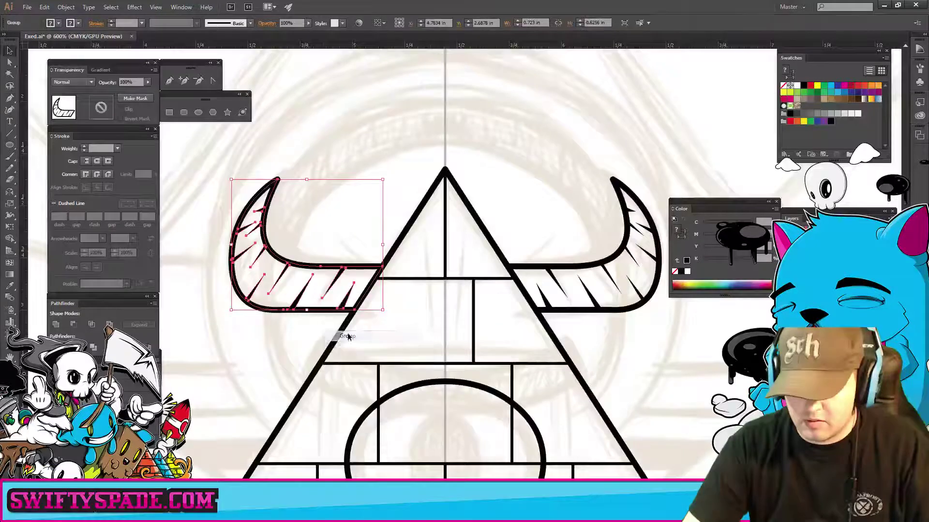
- Combine the left and right horns into a single group
left_click_drag(385, 137, 355, 129)
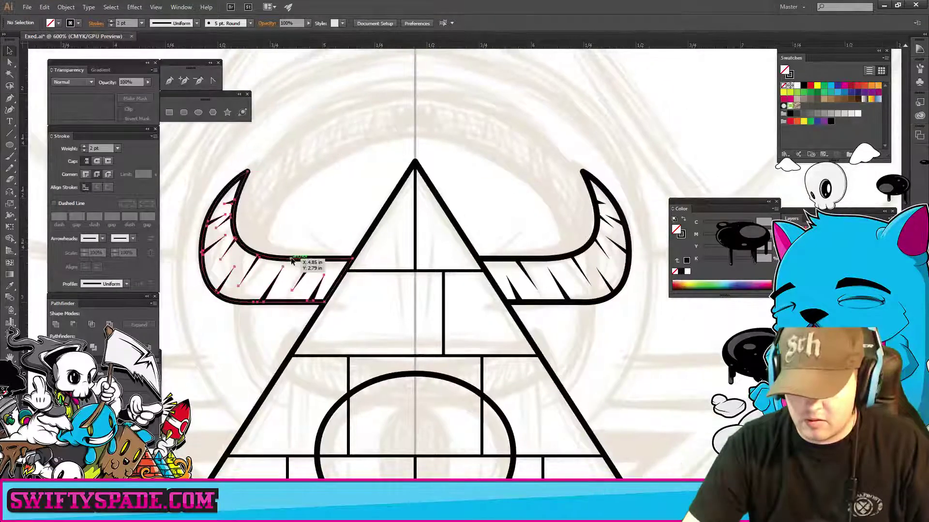
left_click(541, 263, "shift")
right_click(543, 261)
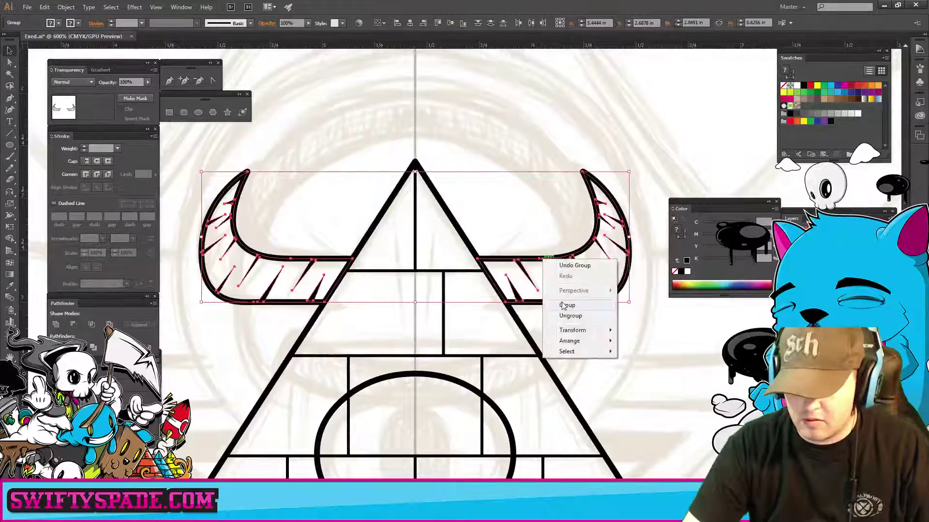
left_click(566, 304)
left_click(622, 330)
- Zoom out and try marquee selections over the brick lines and horn artwork
scroll(589, 322, "down", 2)
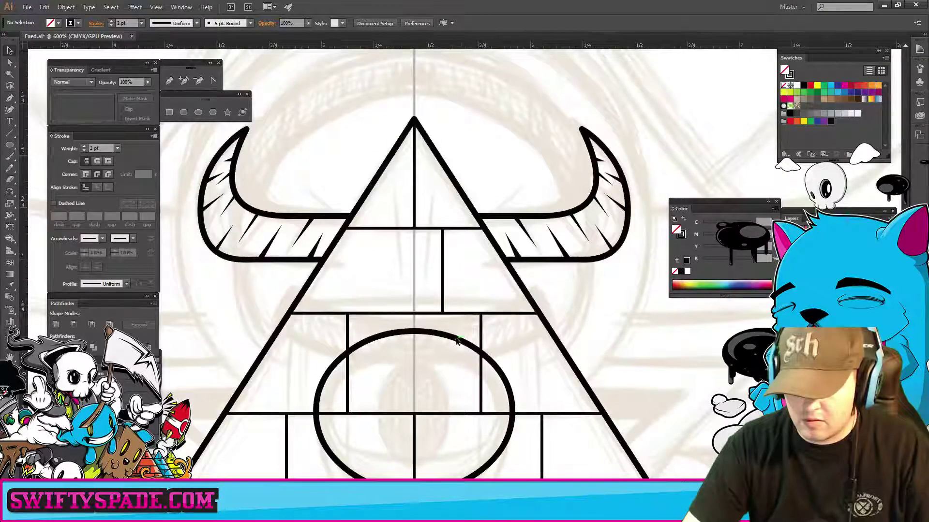
left_click_drag(447, 408, 450, 238)
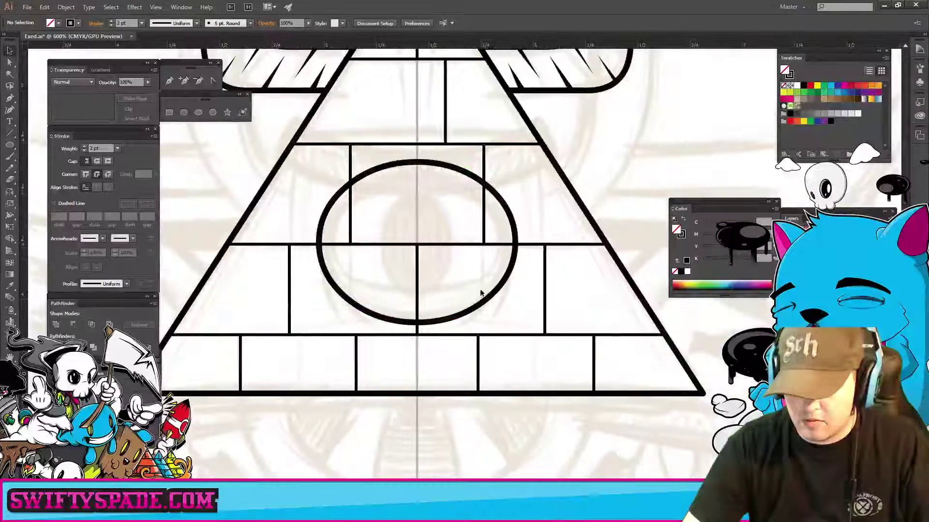
left_click_drag(519, 320, 381, 100)
left_click(649, 223)
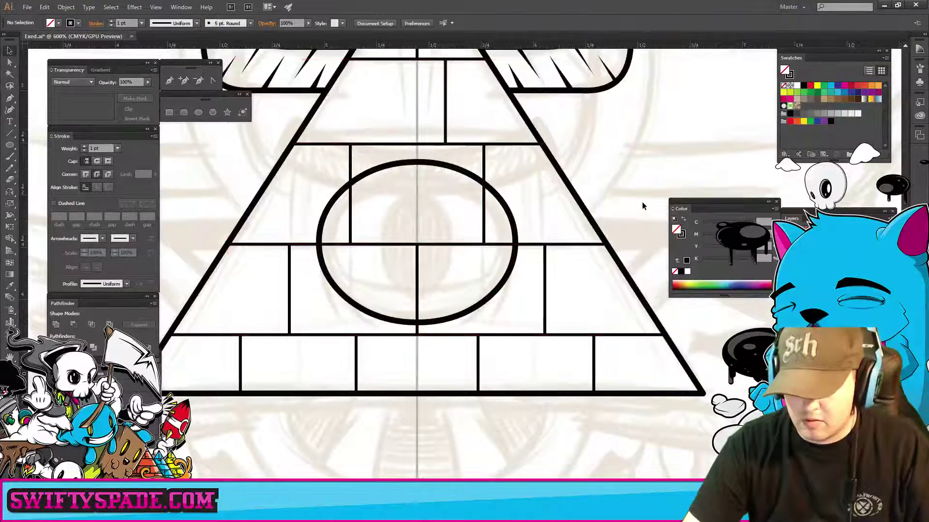
key("ctrl+minus")
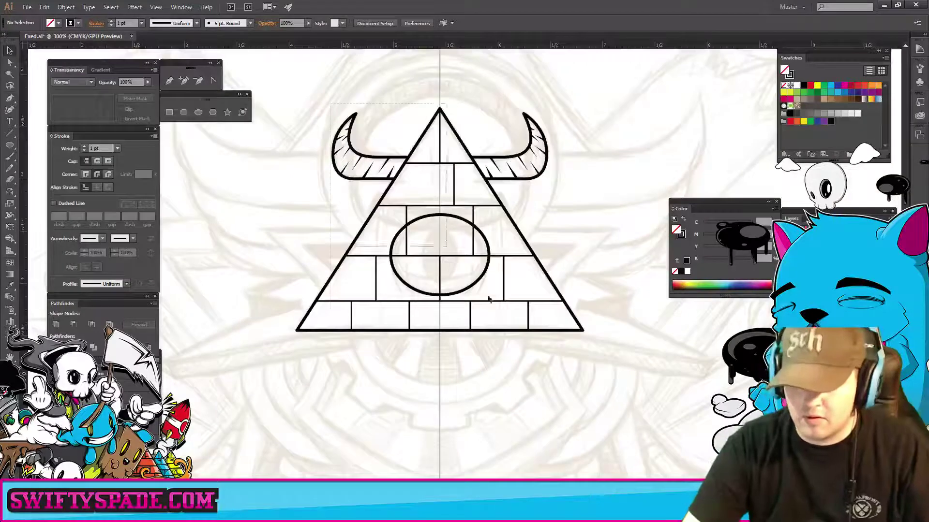
left_click_drag(337, 112, 546, 359)
left_click(513, 305)
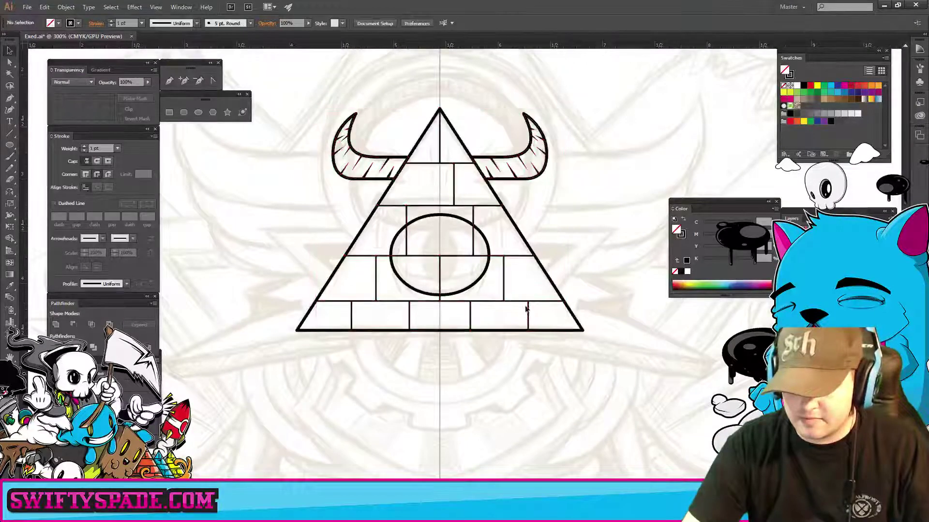
left_click_drag(585, 156, 523, 104)
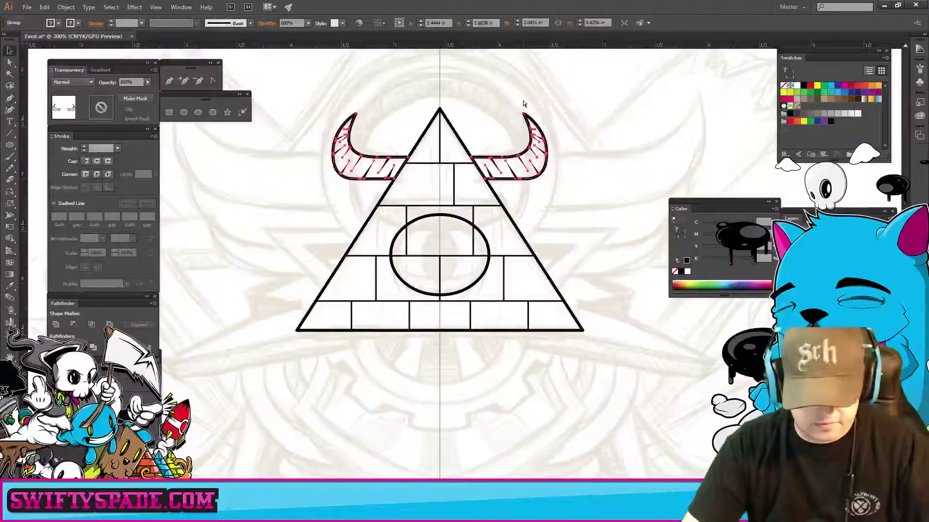
left_click(462, 214)
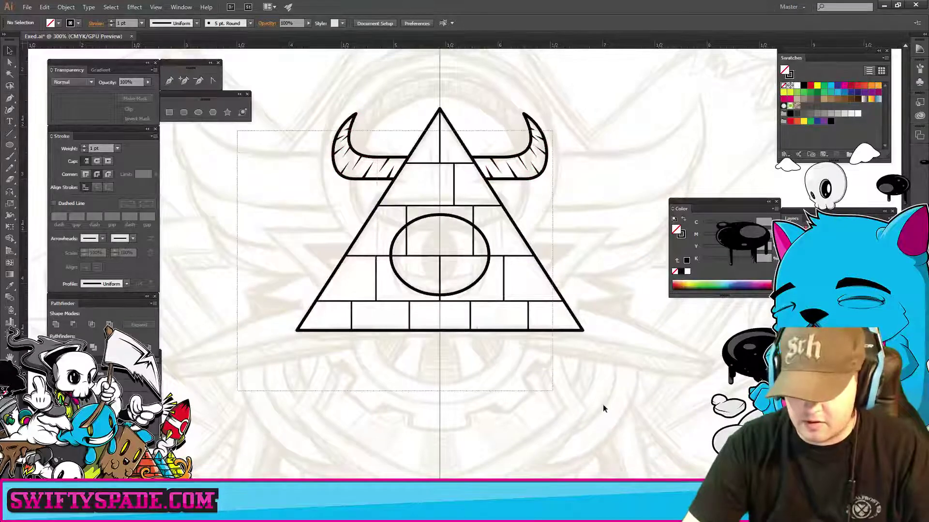
- Marquee-select the pyramid's brick lines and group them
left_click_drag(378, 260, 605, 404)
right_click(497, 271)
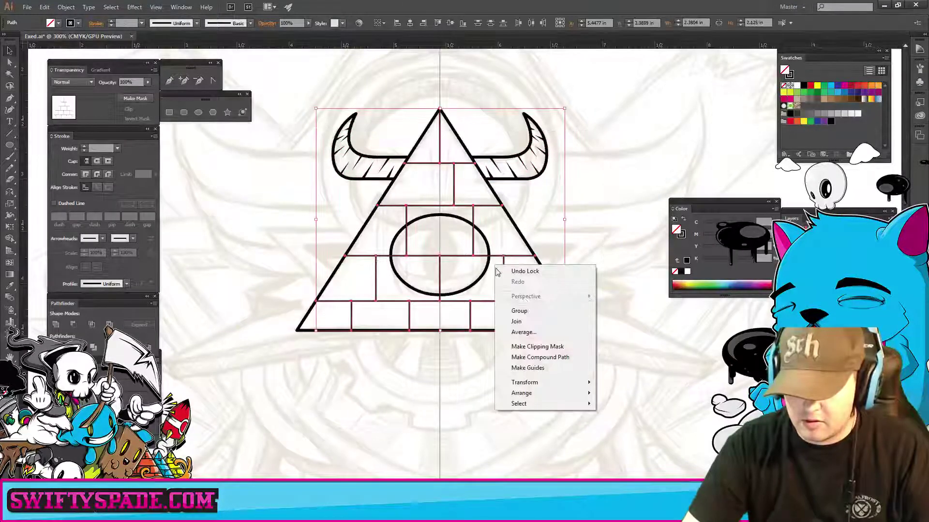
left_click(520, 311)
left_click(524, 397)
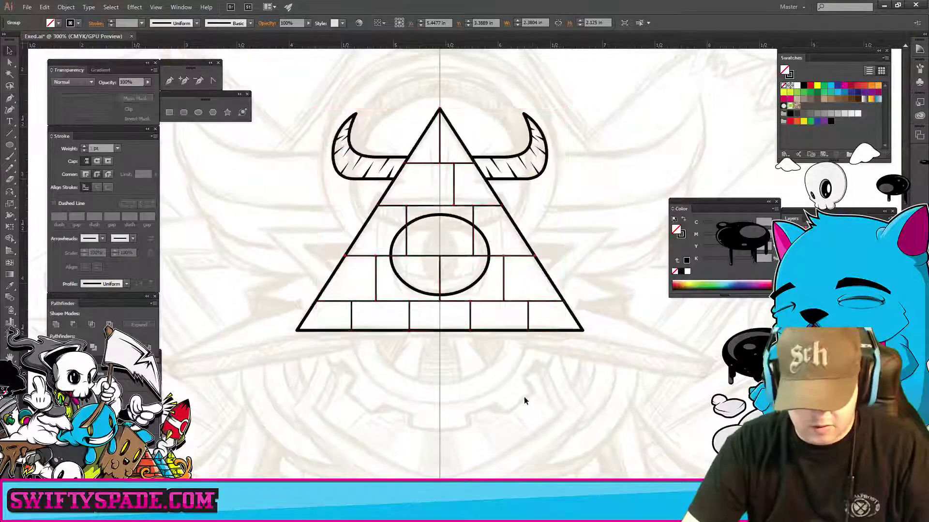
- Mask the eye oval and brick group using a black-filled pasted copy of the oval
left_click(483, 275)
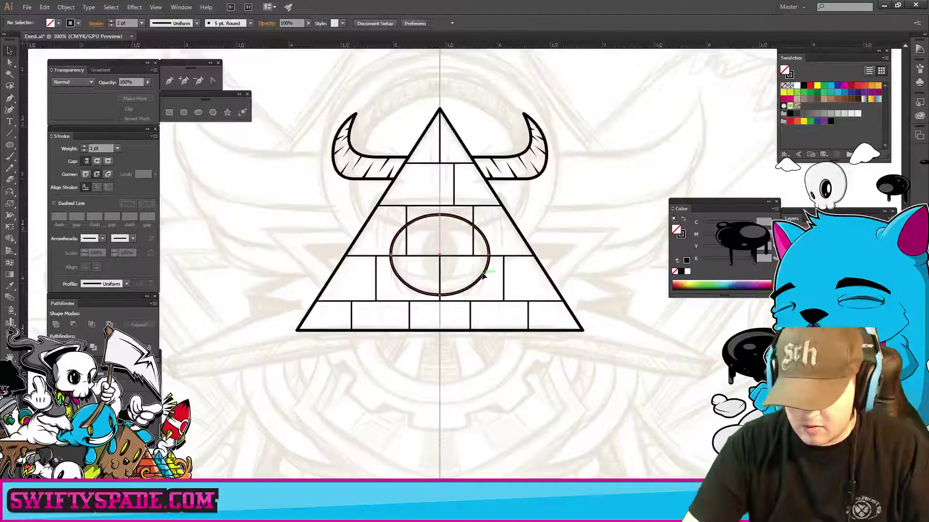
left_click(513, 257)
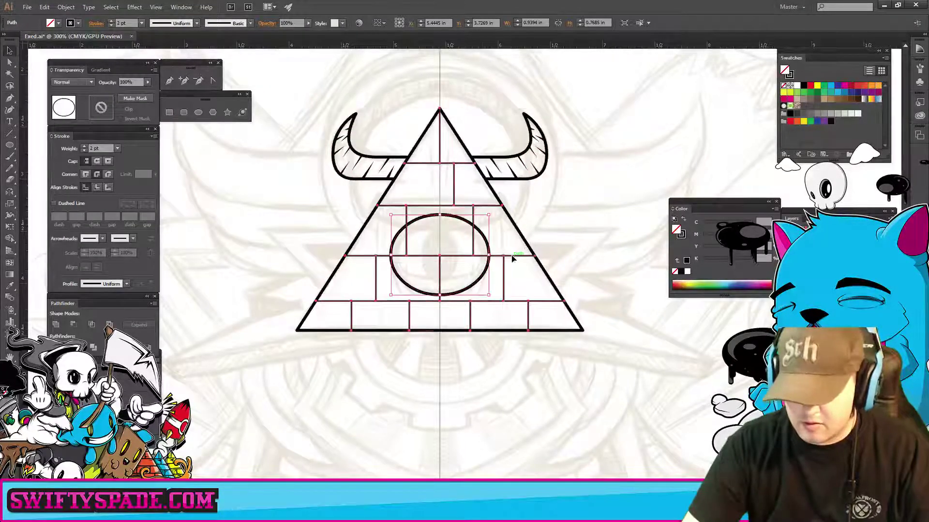
left_click(103, 108)
key("ctrl+f")
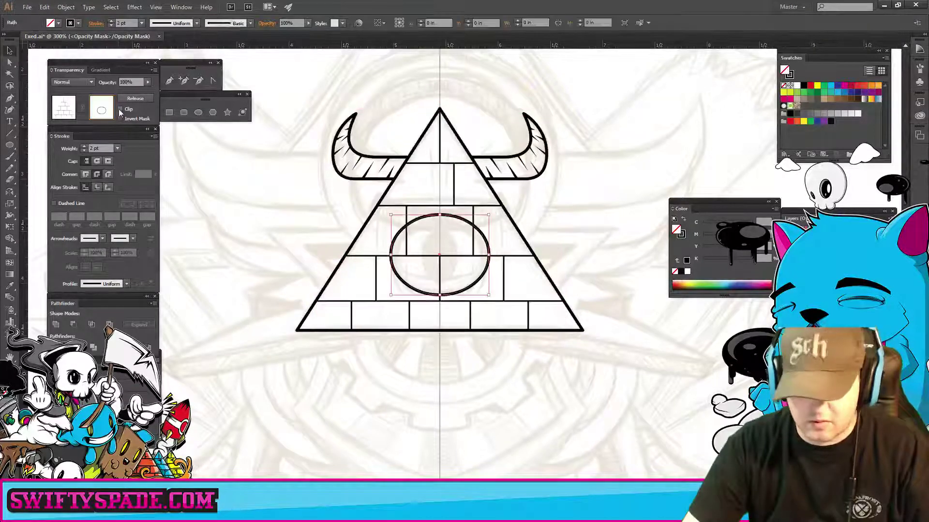
left_click(830, 121)
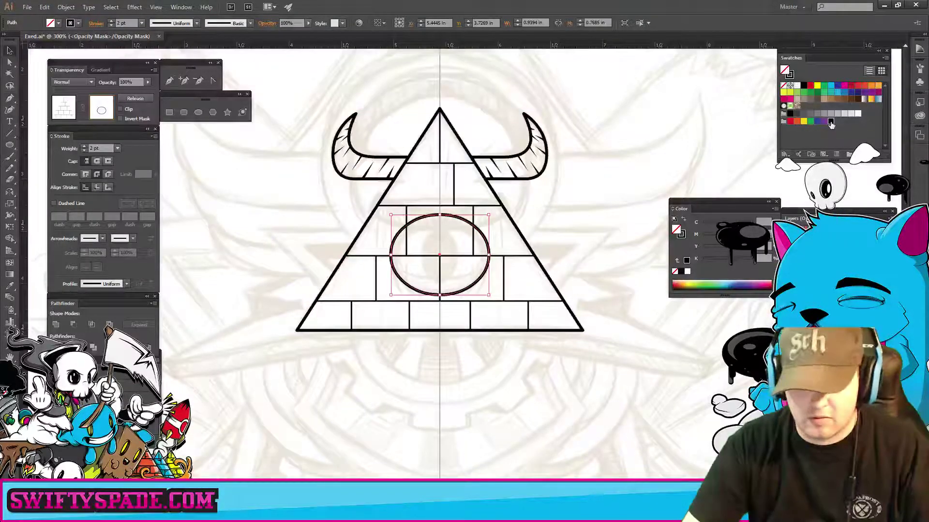
left_click(561, 178)
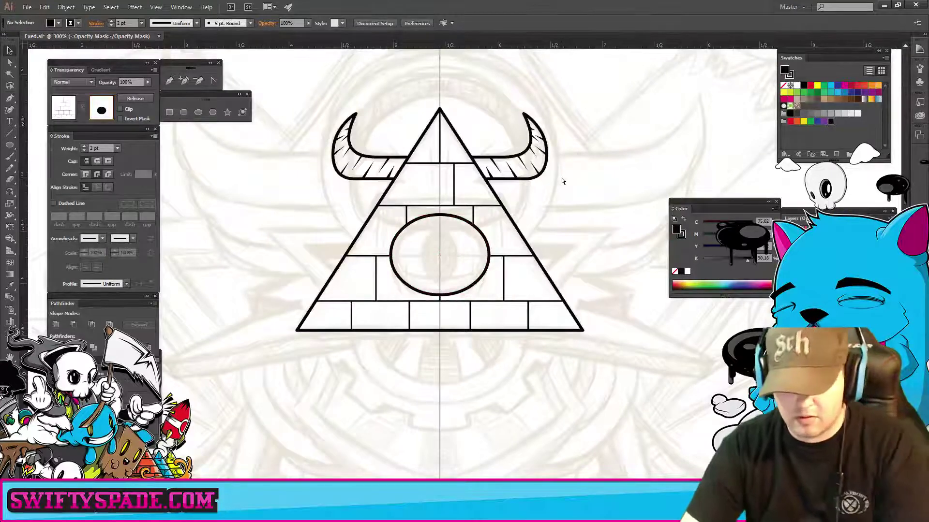
- Zoom in on the eye and leave mask editing
key("ctrl+plus")
key("ctrl+plus")
key("ctrl+plus")
left_click_drag(425, 218, 454, 264)
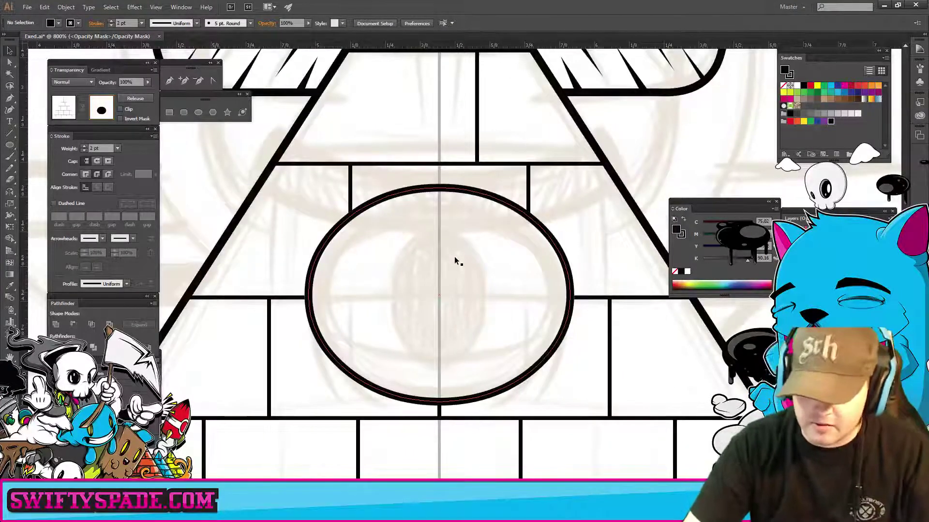
left_click(68, 116)
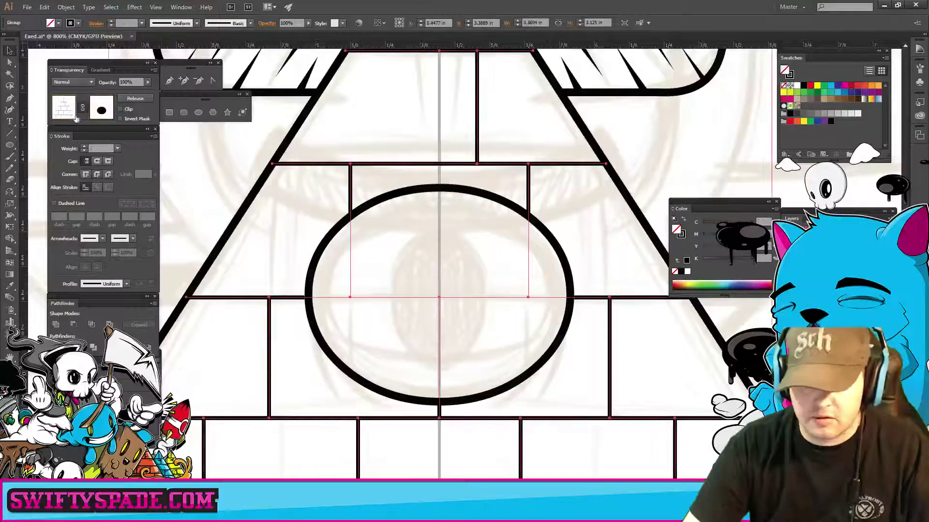
left_click(596, 236)
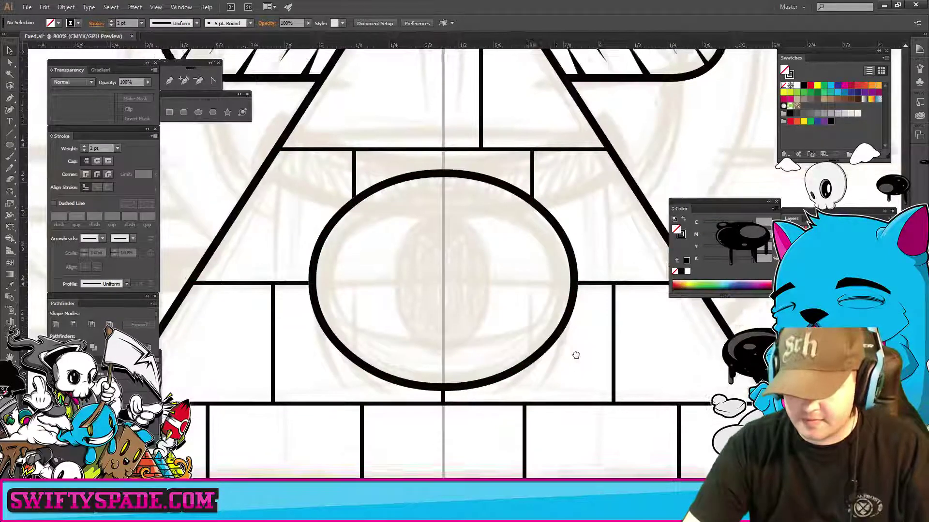
- Draw a tall black-filled, stroke-free ellipse pupil at the eye's centre
scroll(574, 358, "down", 1)
key("l")
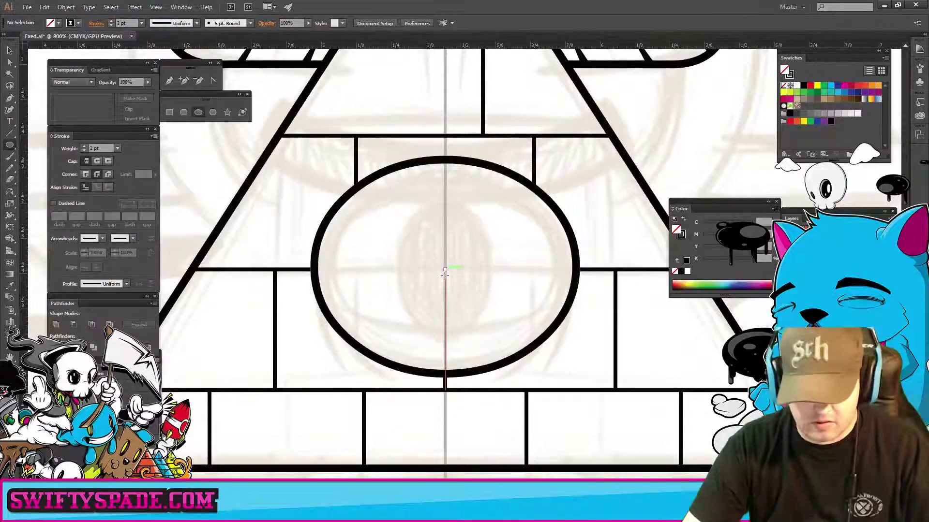
left_click_drag(444, 270, 493, 342)
key("shift+x")
key("ctrl+shift+a")
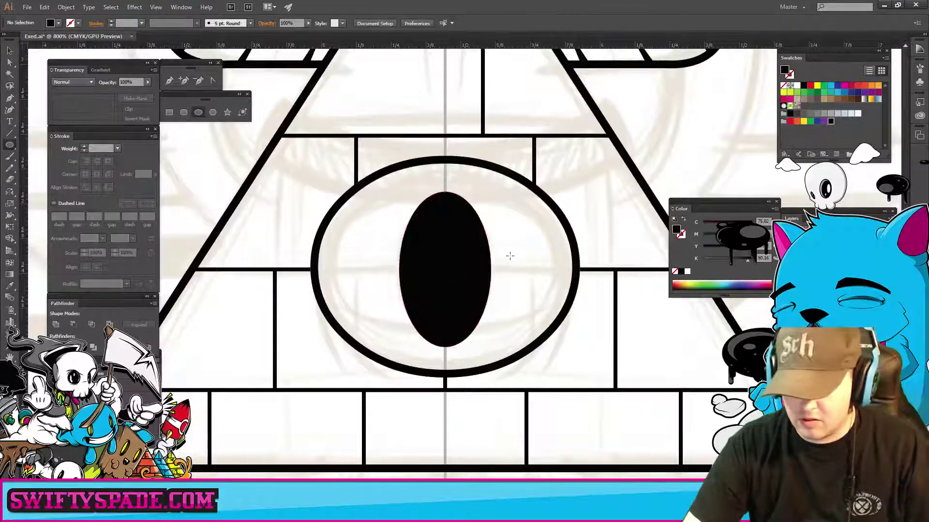
key("ctrl+minus")
key("ctrl+minus")
key("ctrl+plus")
key("ctrl+plus")
key("ctrl+plus")
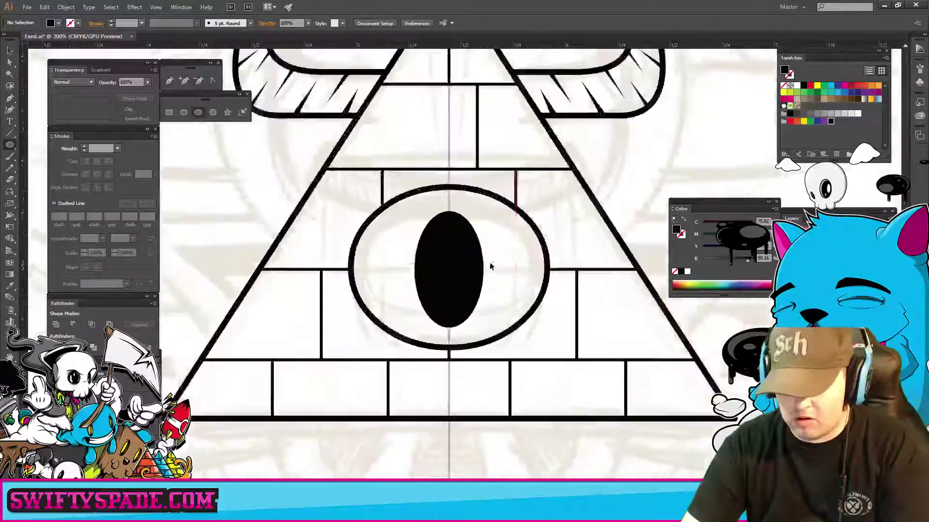
key("ctrl+plus")
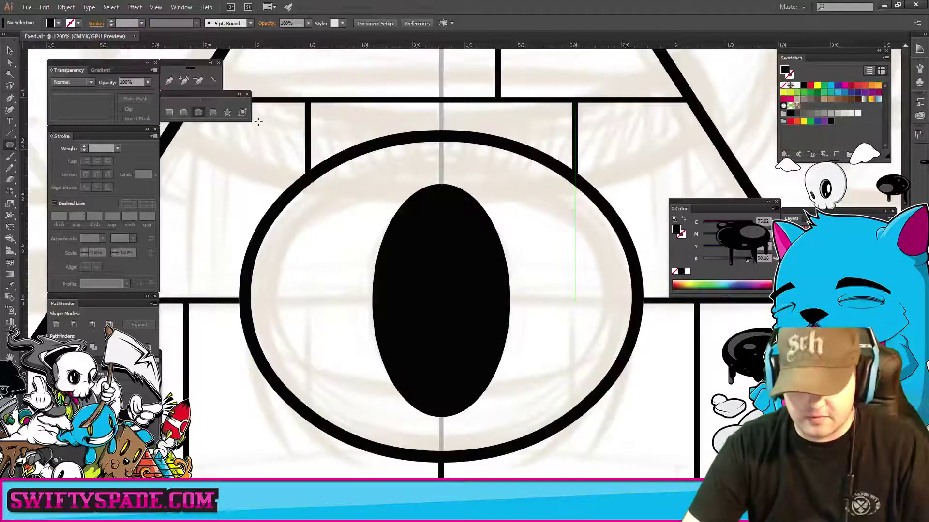
- Mask the pupil with two ellipses: a large upper-right and a small lower-left highlight
key("v")
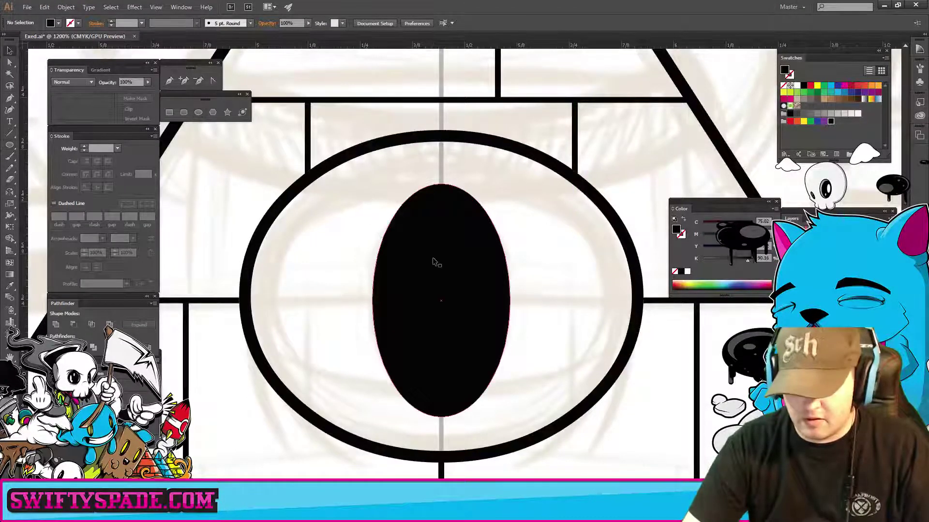
left_click(434, 261)
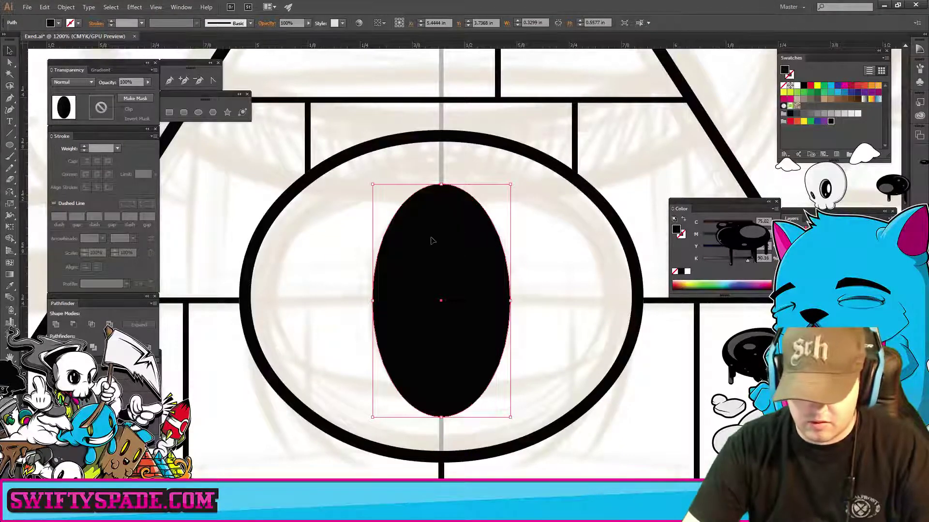
double_click(101, 106)
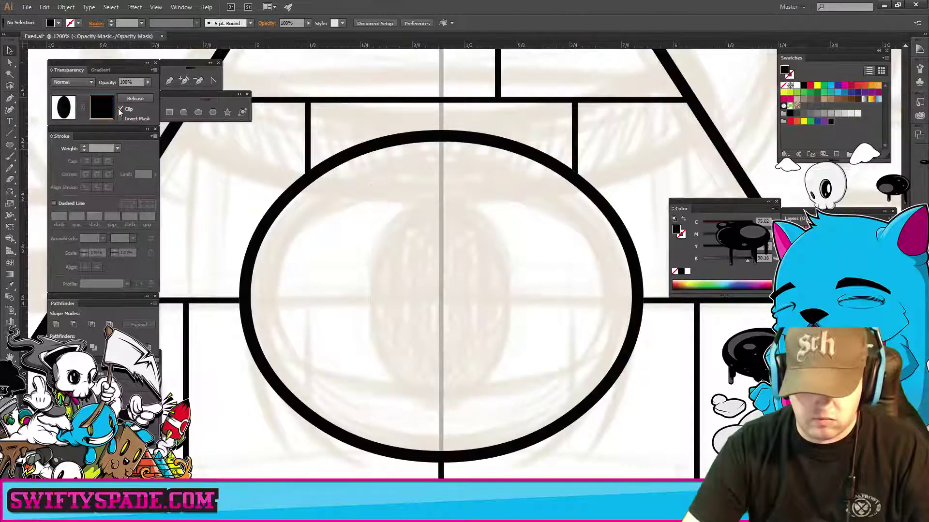
key("l")
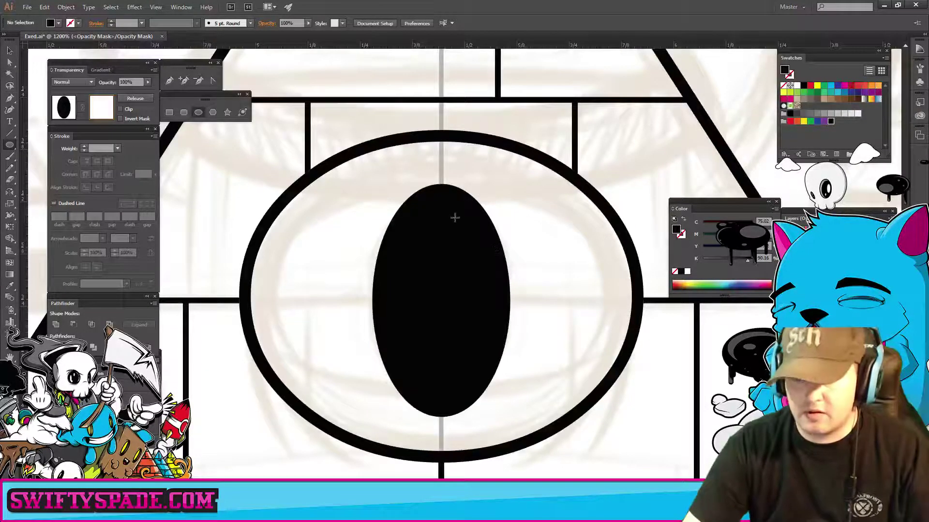
left_click_drag(478, 303, 498, 341)
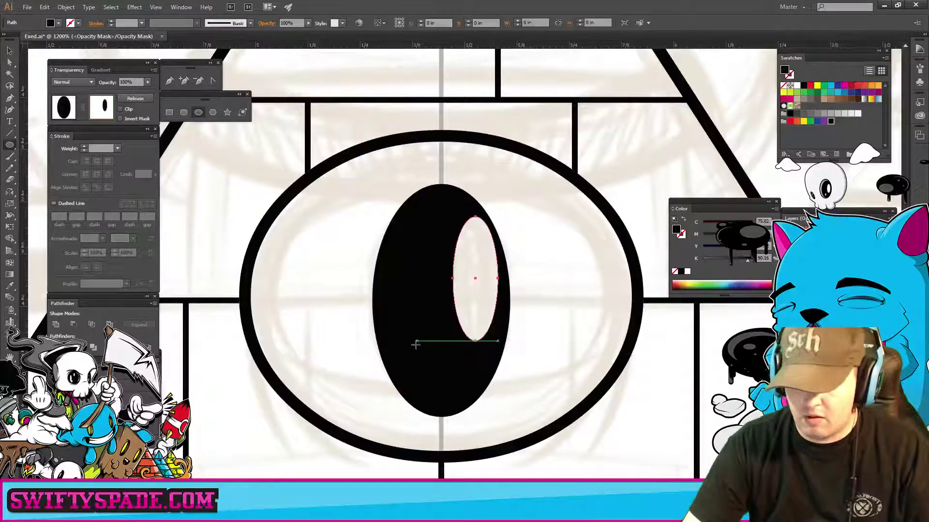
left_click_drag(417, 342, 428, 394)
key("ctrl+shift+a")
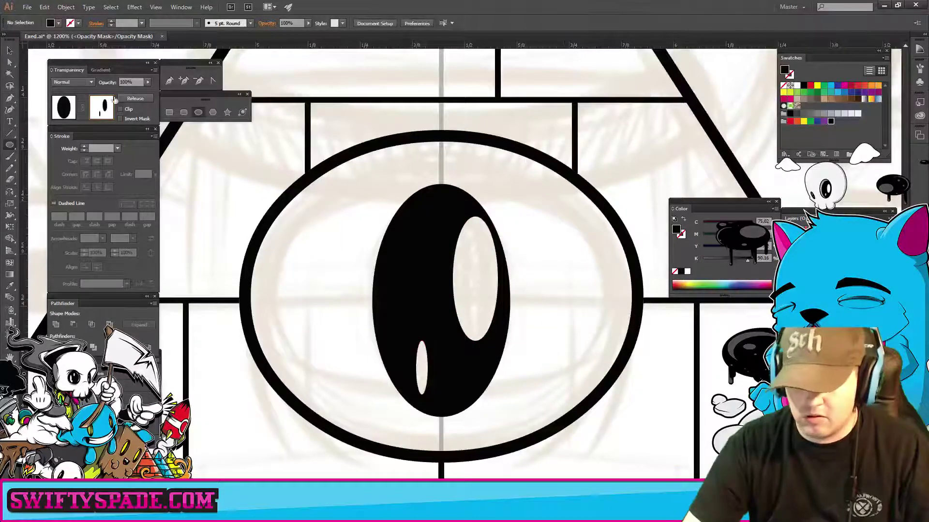
left_click(64, 109)
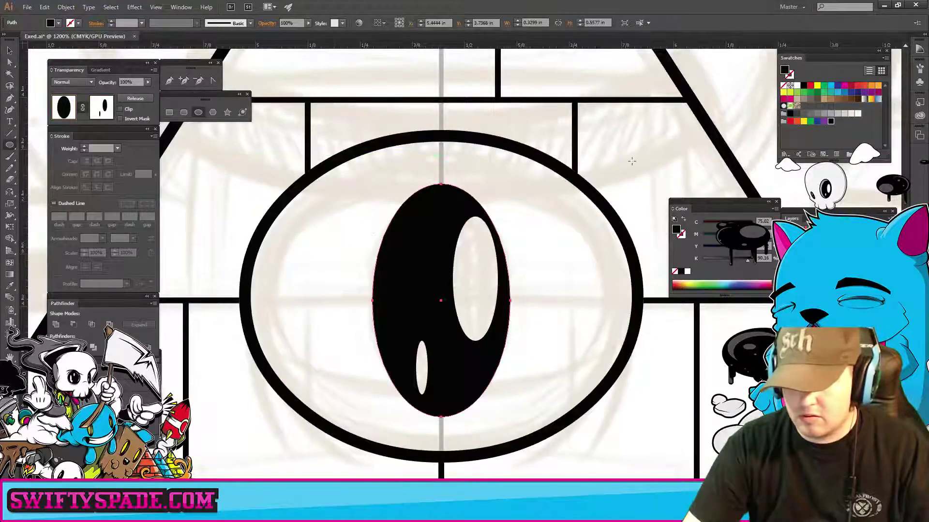
key("ctrl+shift+a")
key("ctrl+minus")
key("ctrl+minus")
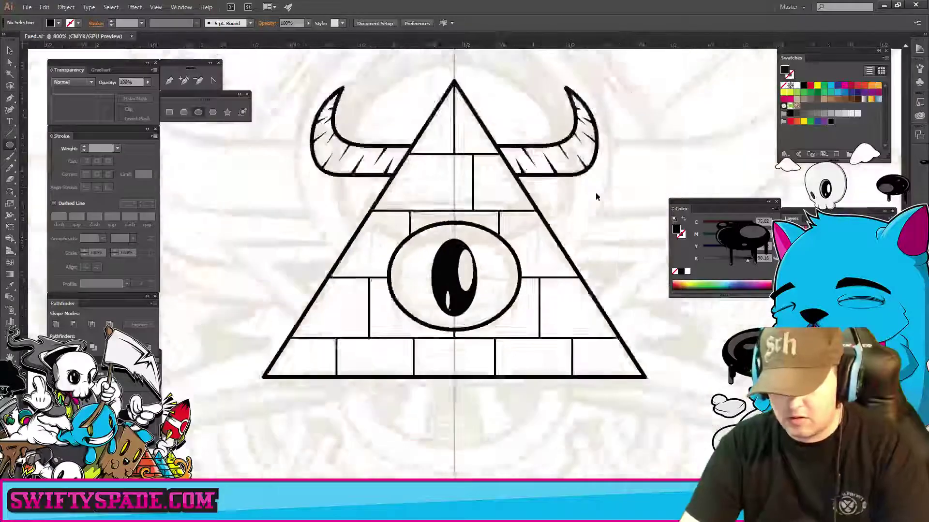
key("ctrl+minus")
key("ctrl+minus")
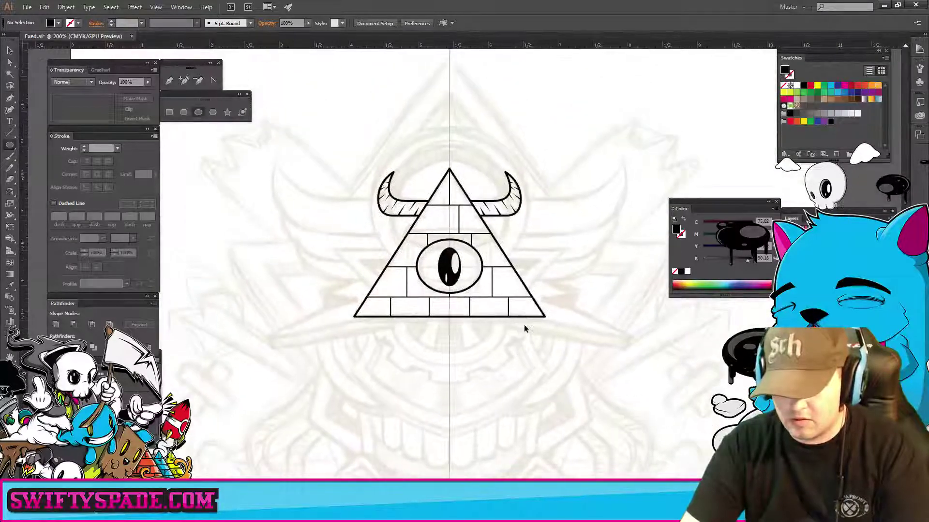
key("ctrl+plus")
key("ctrl+plus")
scroll(483, 338, "down", 1)
scroll(474, 345, "down", 1)
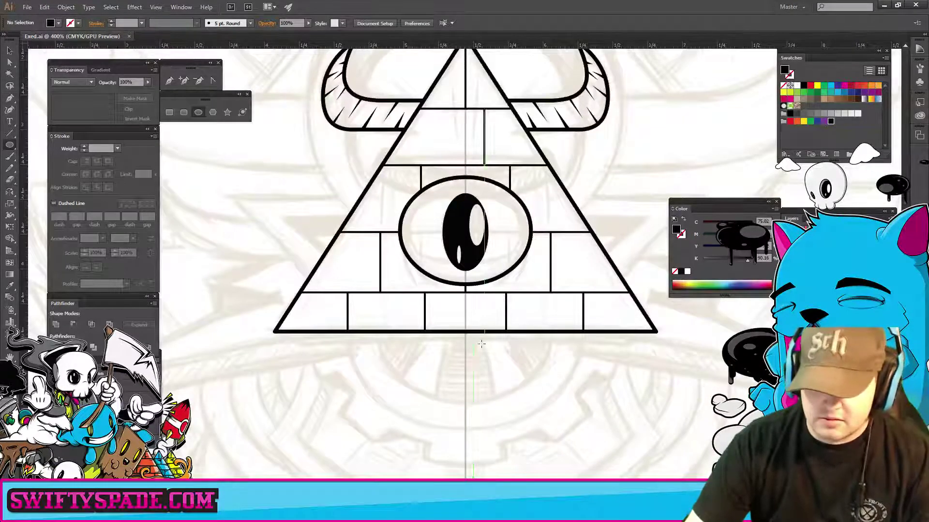
key("ctrl+minus")
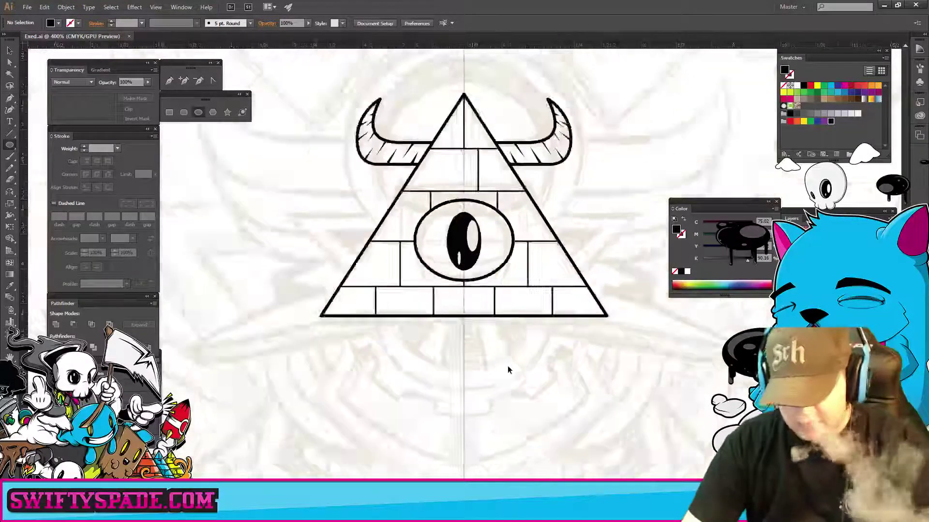
key("ctrl+minus")
key("ctrl+minus")
key("ctrl+minus")
key("ctrl+a")
key("Delete")
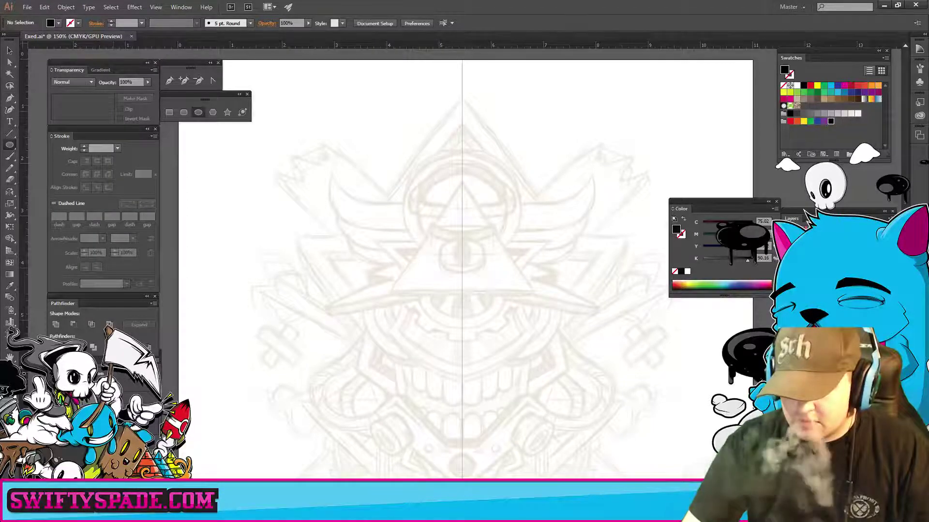
key("ctrl+z")
key("ctrl+plus")
key("ctrl+plus")
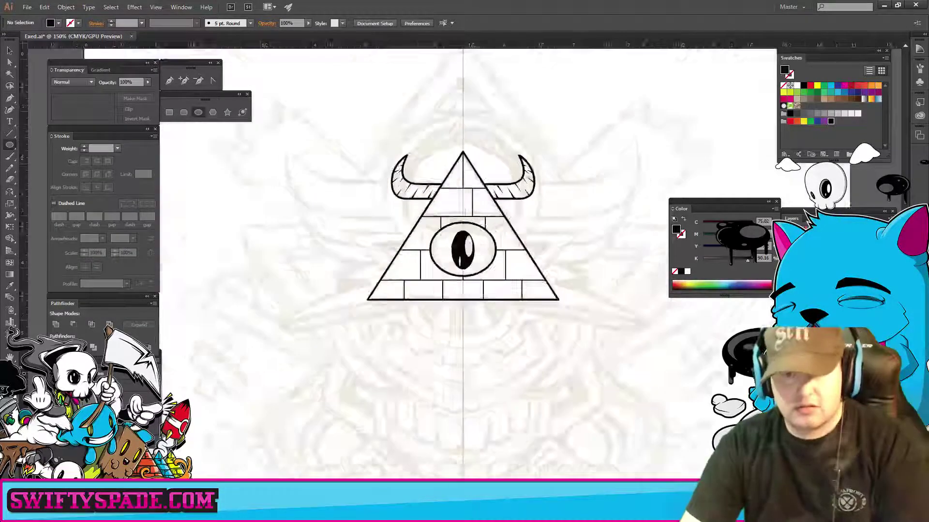
left_click_drag(435, 207, 414, 281)
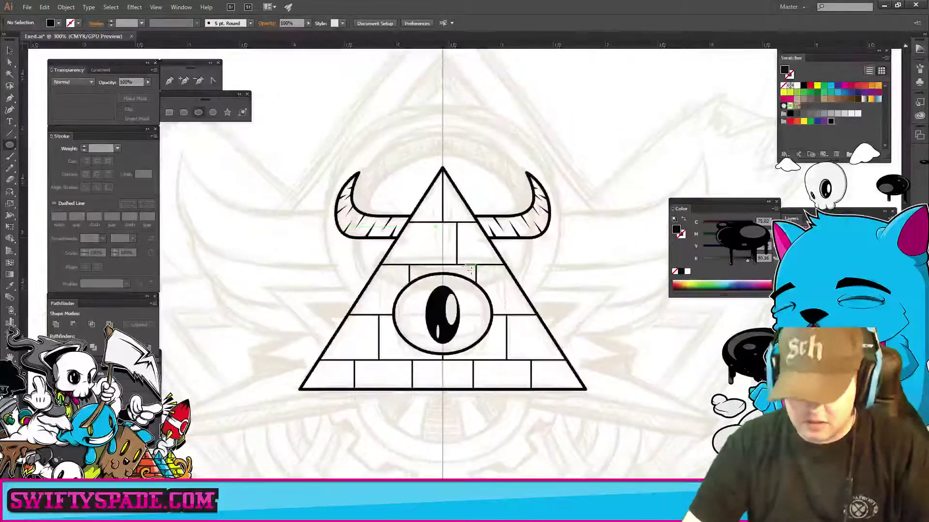
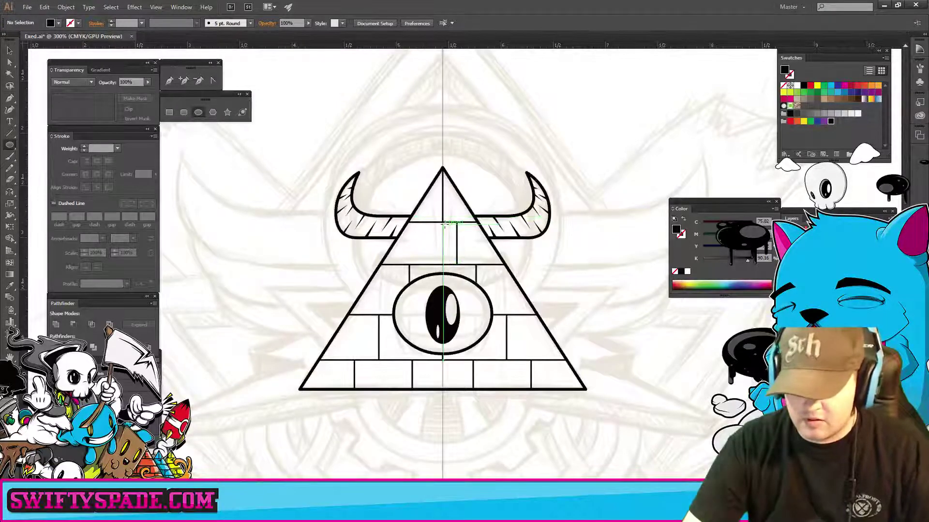
- Draw a circle around the pyramid and horns as an unfilled 2 pt outline, nudged slightly up
left_click_drag(467, 239, 556, 293)
key("shift+x")
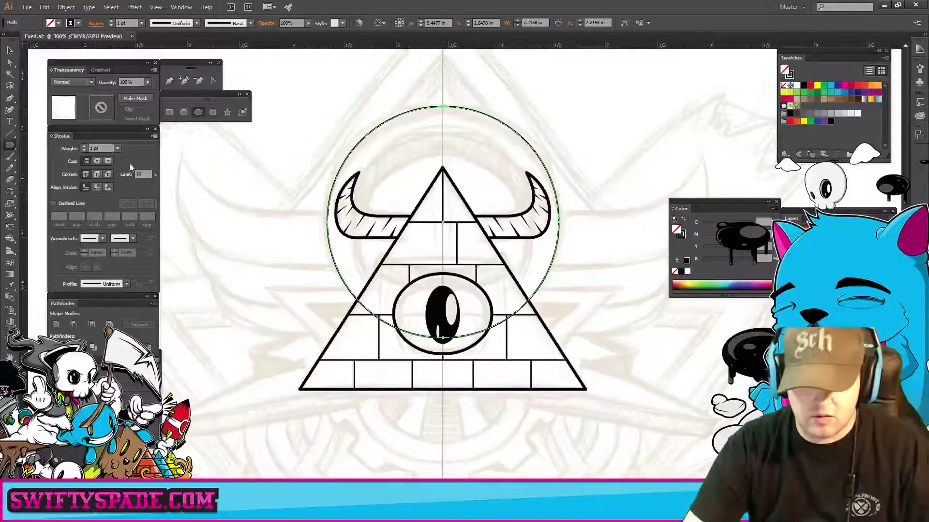
type("2")
key("Return")
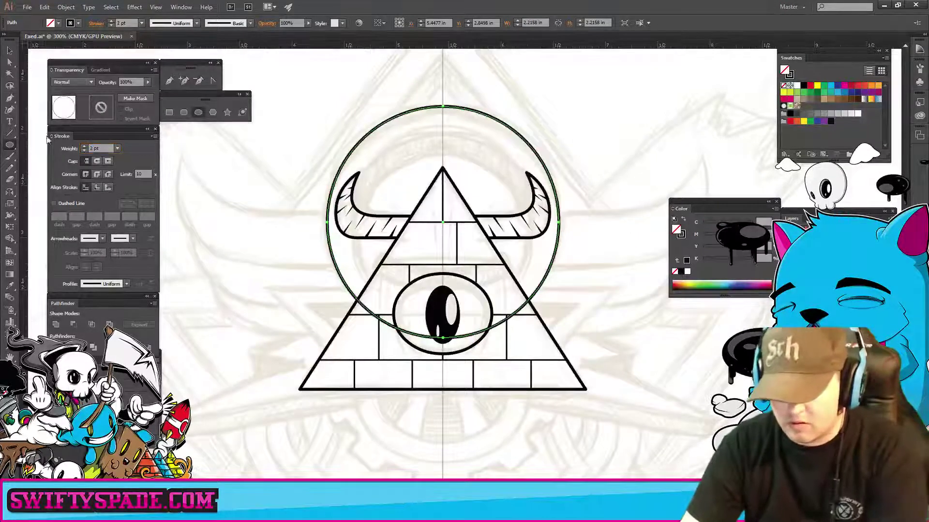
key("ctrl+equal")
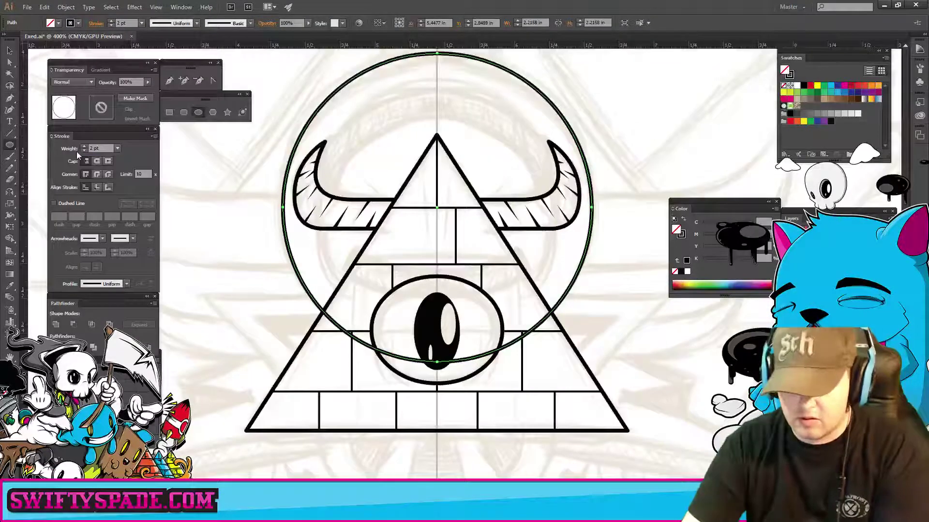
key("Up")
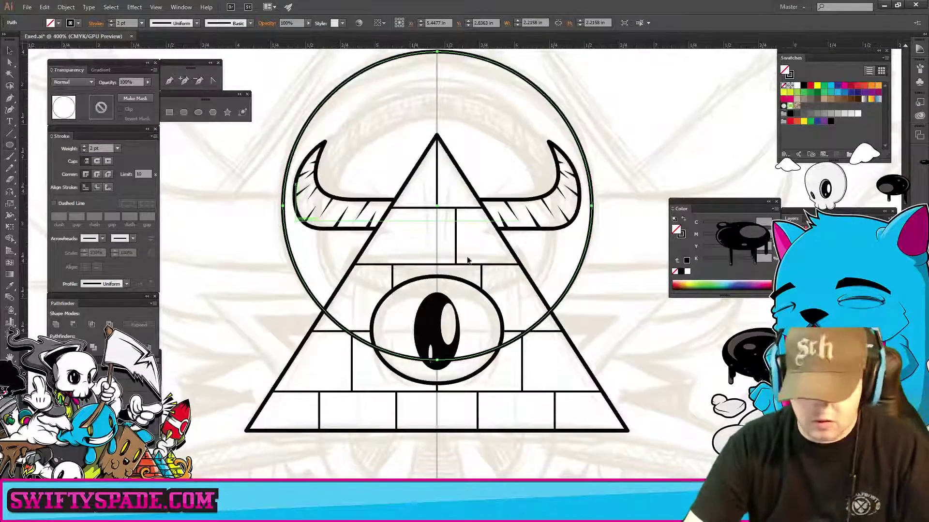
- Select the big circle and scale a smaller concentric copy inside it
key("v")
left_click(603, 243)
scroll(585, 188, "up", 3)
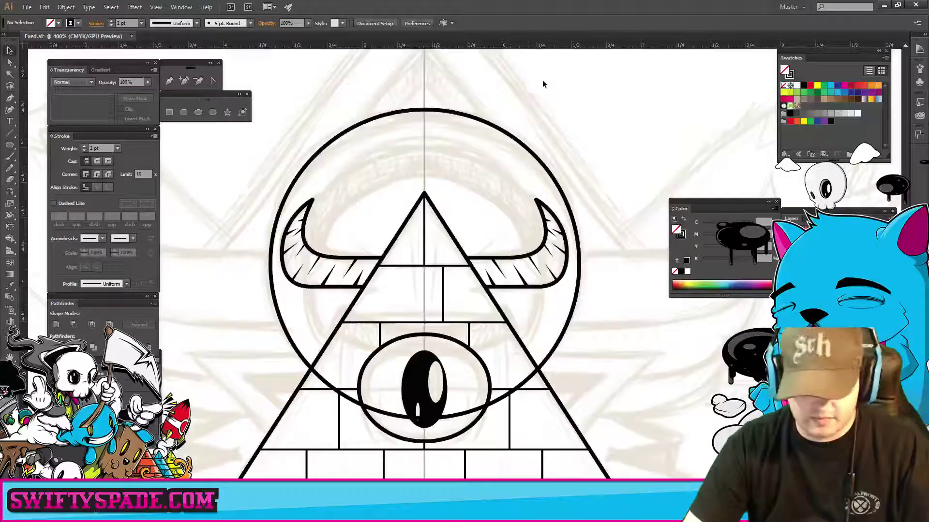
left_click_drag(494, 153, 465, 175)
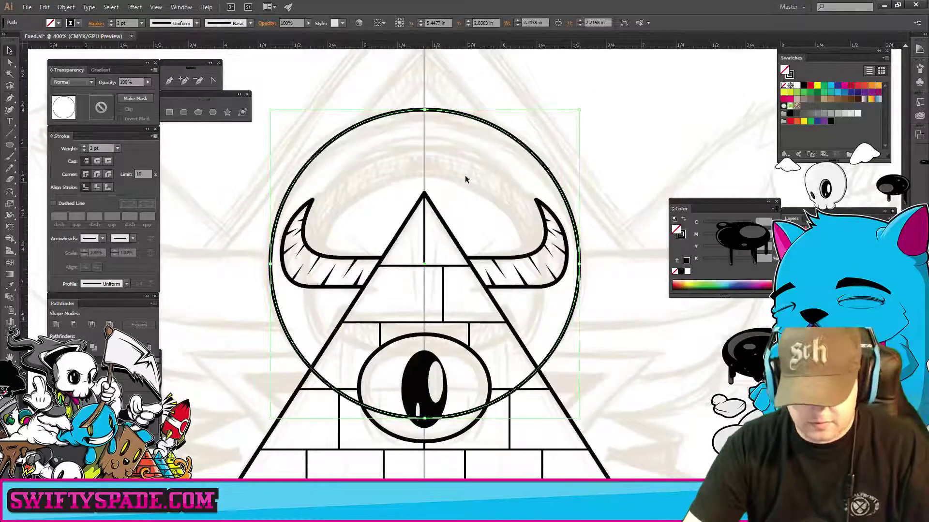
left_click_drag(580, 110, 544, 144)
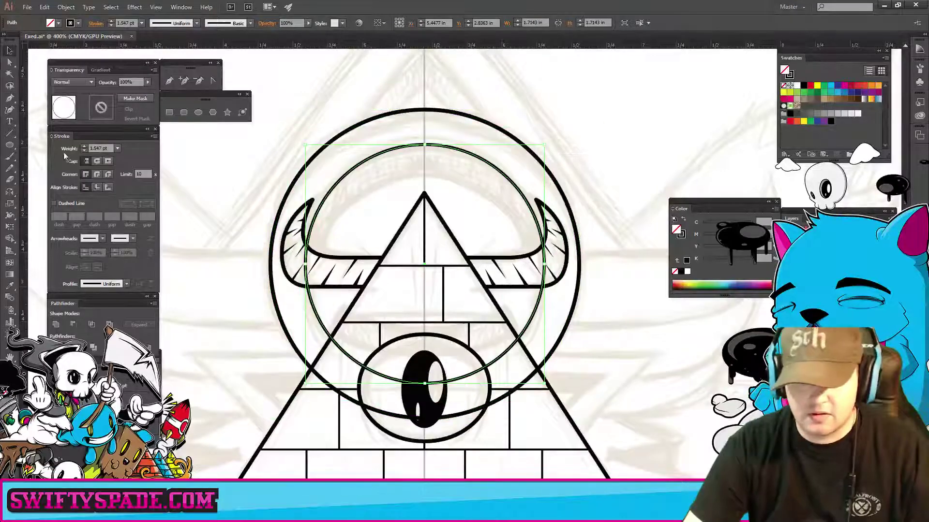
- Give the inner circle a 2 pt outline and re-centre the view
left_click(117, 148)
left_click(128, 201)
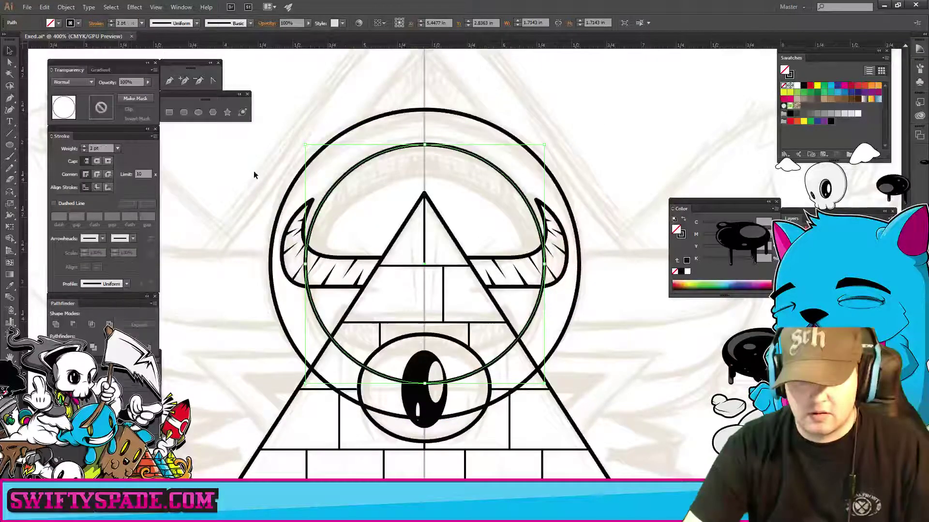
left_click(328, 205)
left_click_drag(505, 295, 469, 318)
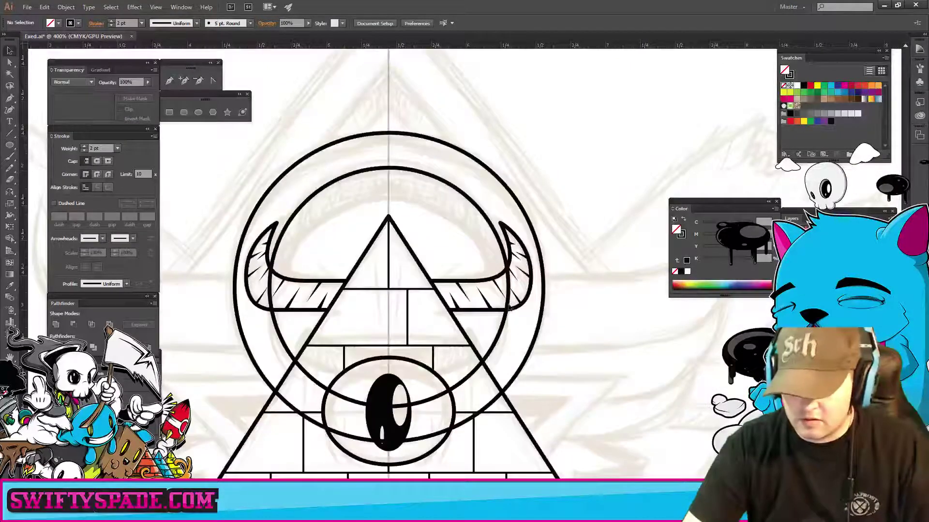
- Select both circles, try a Pathfinder cut, then undo it
left_click(451, 202)
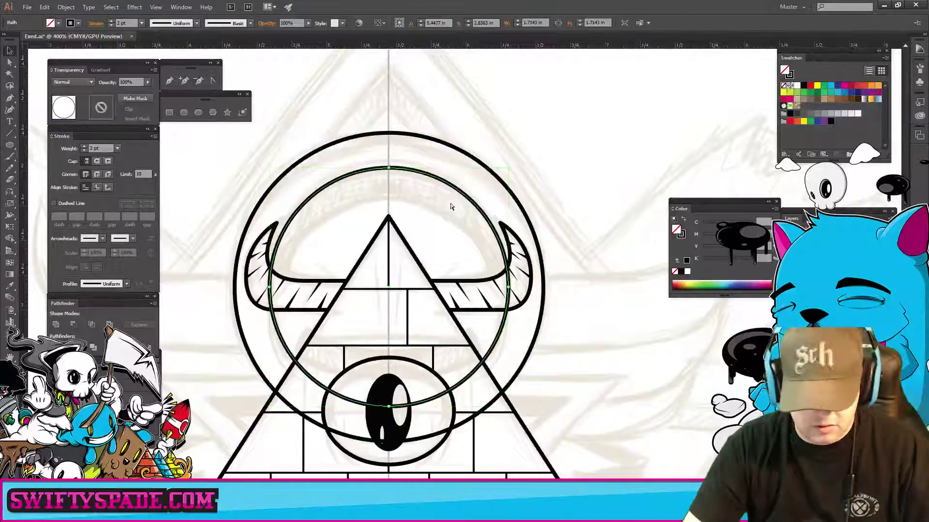
left_click(483, 164, "shift")
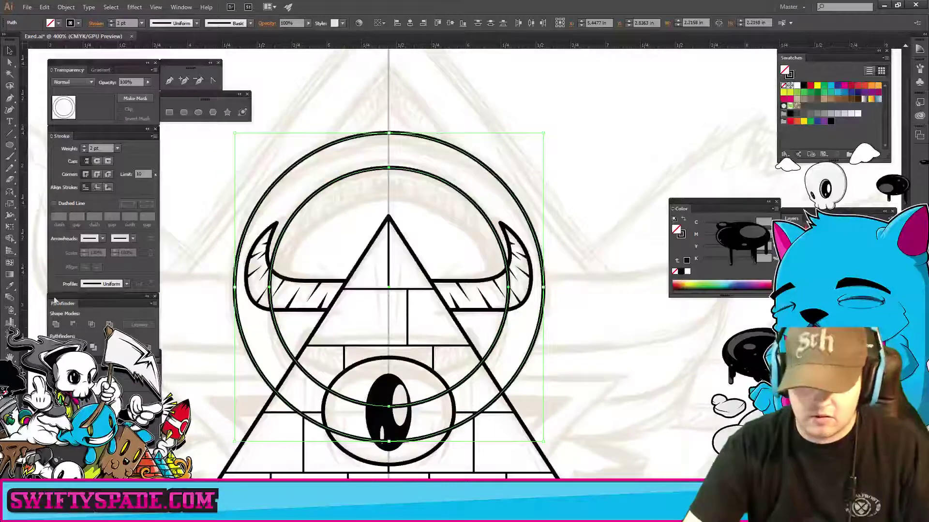
left_click(73, 325)
left_click(466, 150)
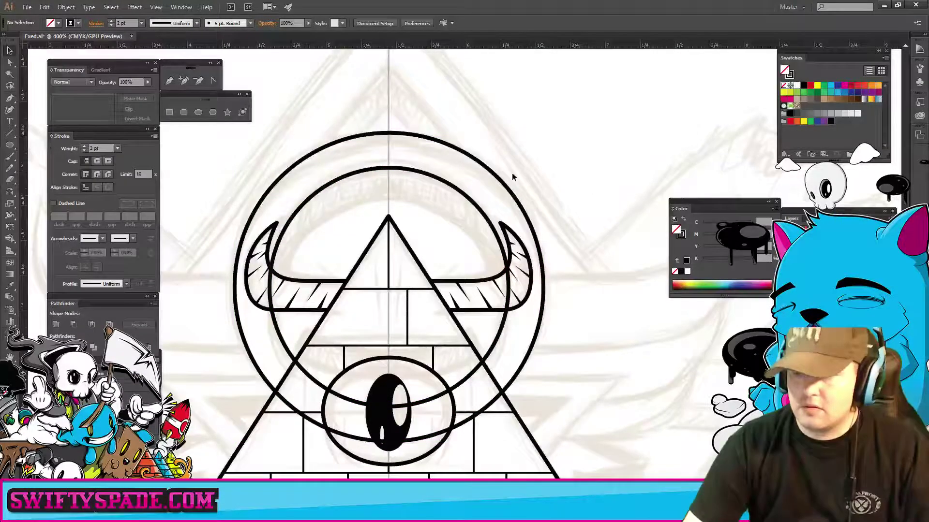
left_click(438, 175)
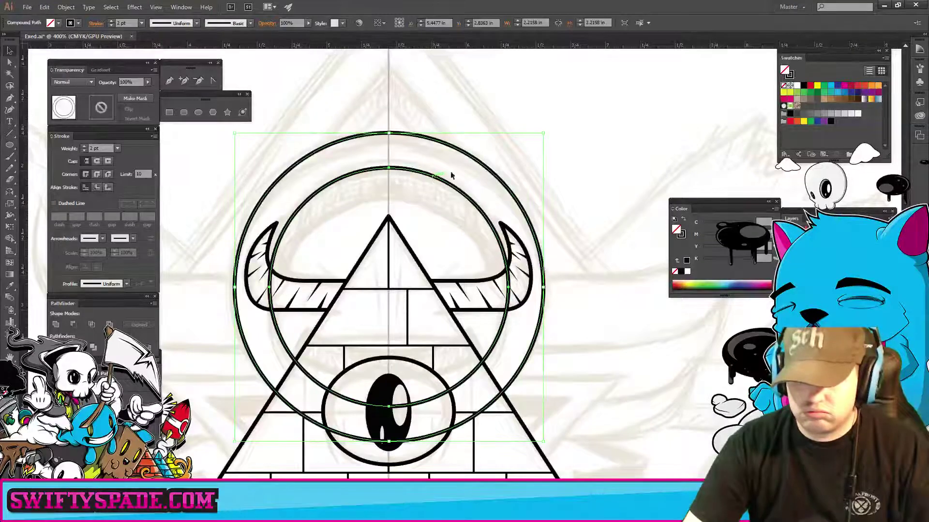
left_click(529, 144)
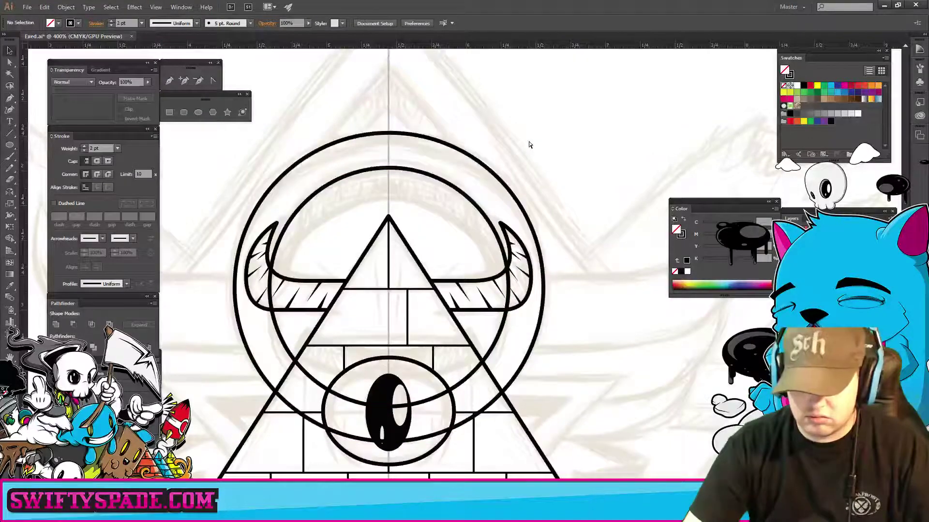
key("ctrl+z")
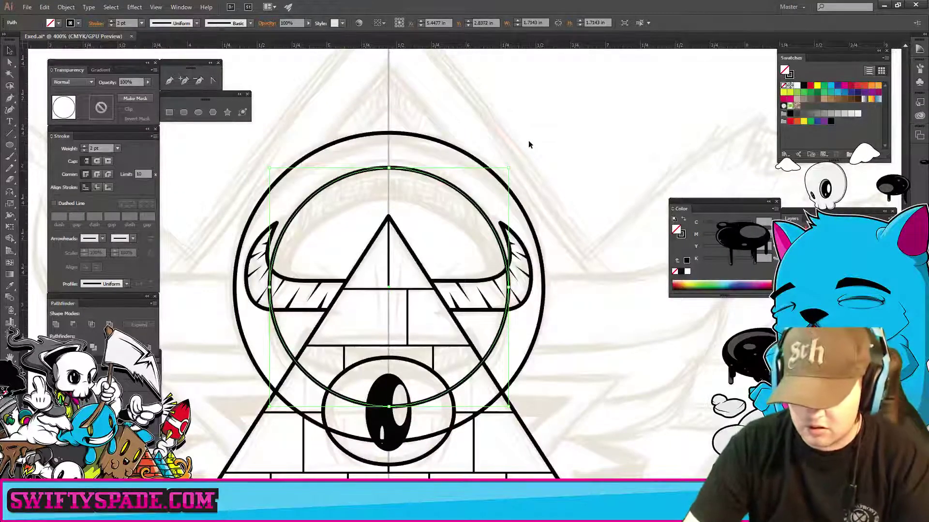
- Nudge the inner circle down, then slightly back up into position
key("Down")
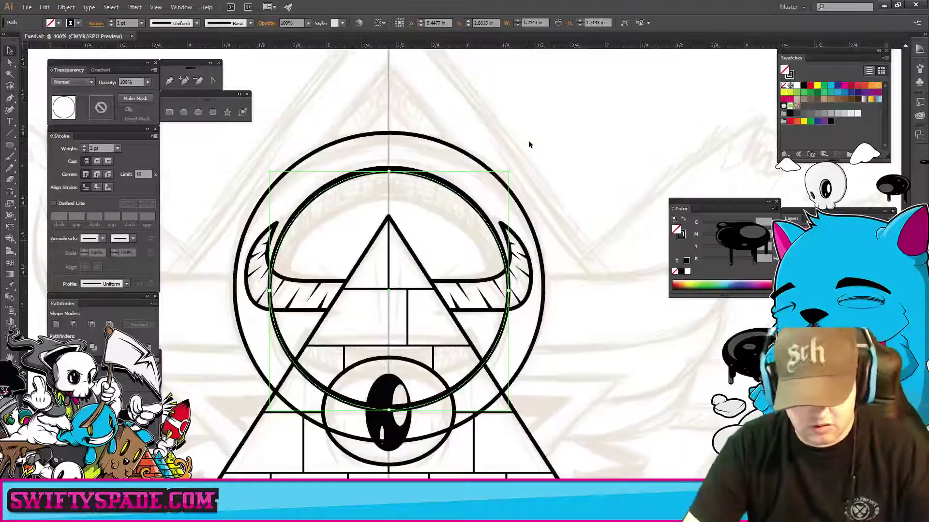
key("Down")
key("ctrl+shift+b")
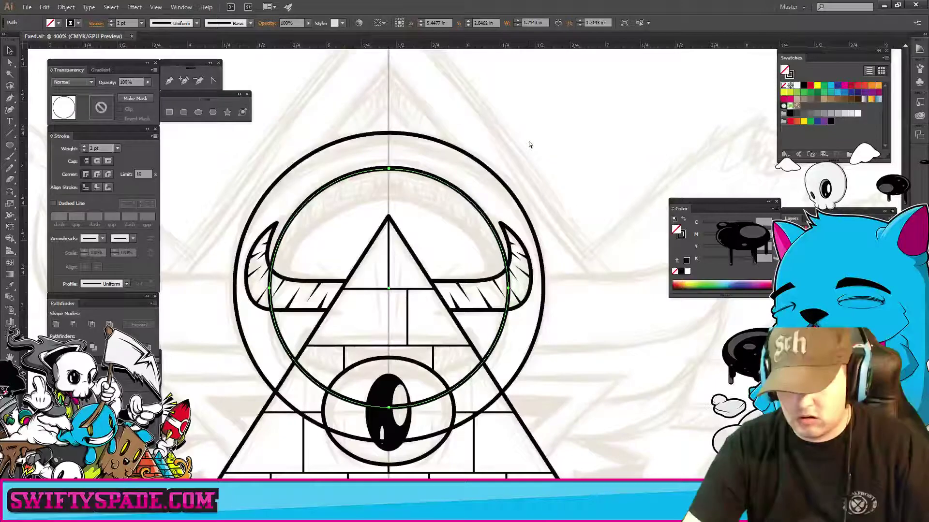
key("Up")
left_click(529, 145)
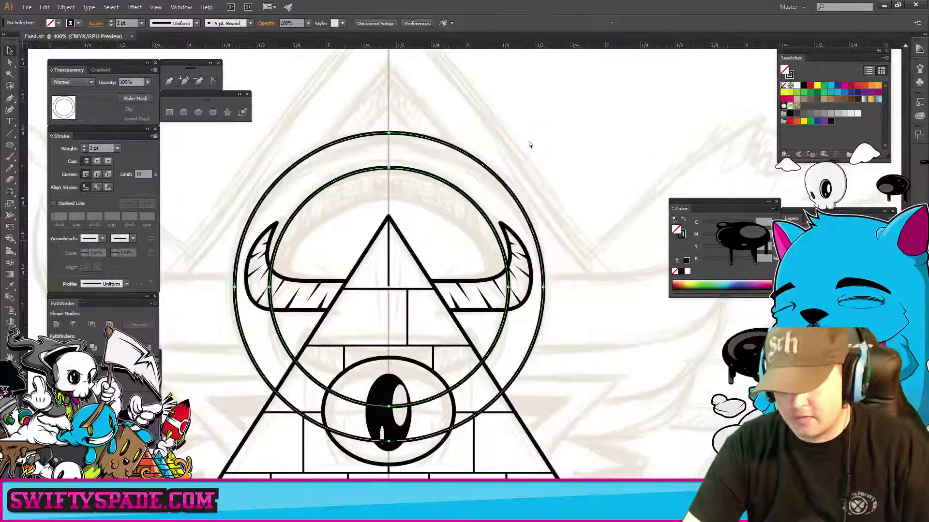
- Place a lower copy of the inner circle, set both to 2 pt, test Minus Front, and undo
left_click(457, 191)
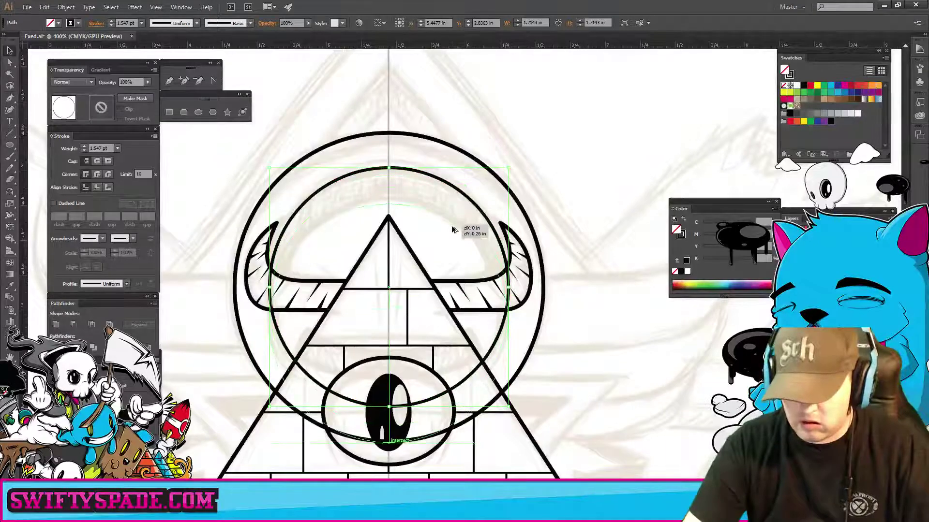
left_click_drag(457, 191, 457, 228)
left_click(521, 190)
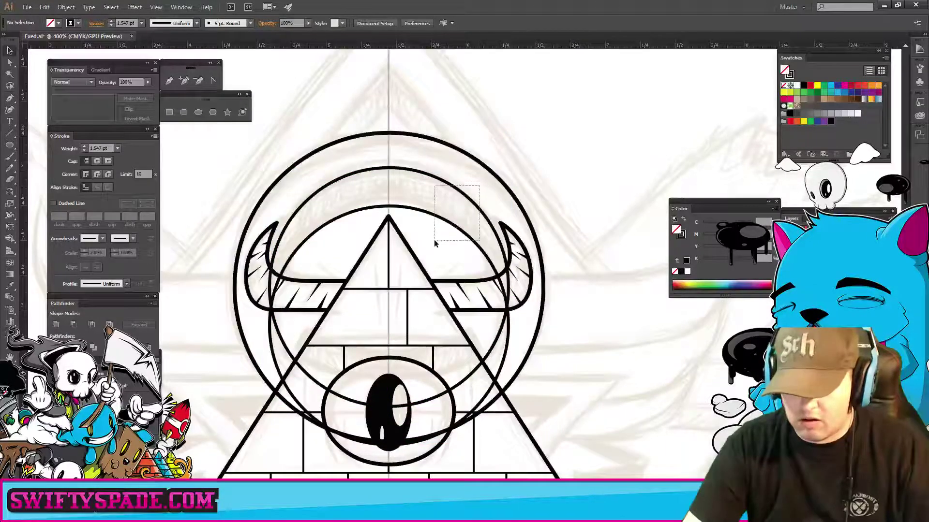
key("ctrl+a")
left_click(117, 148)
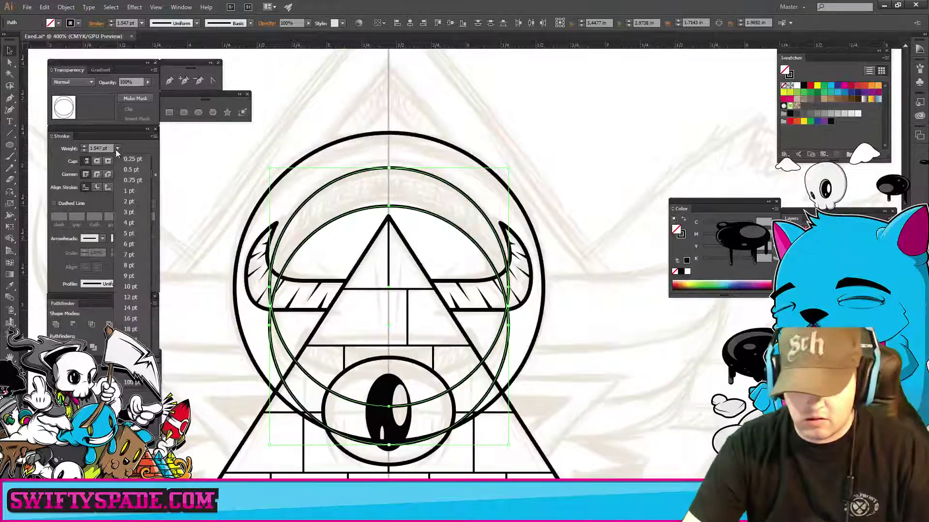
left_click(119, 200)
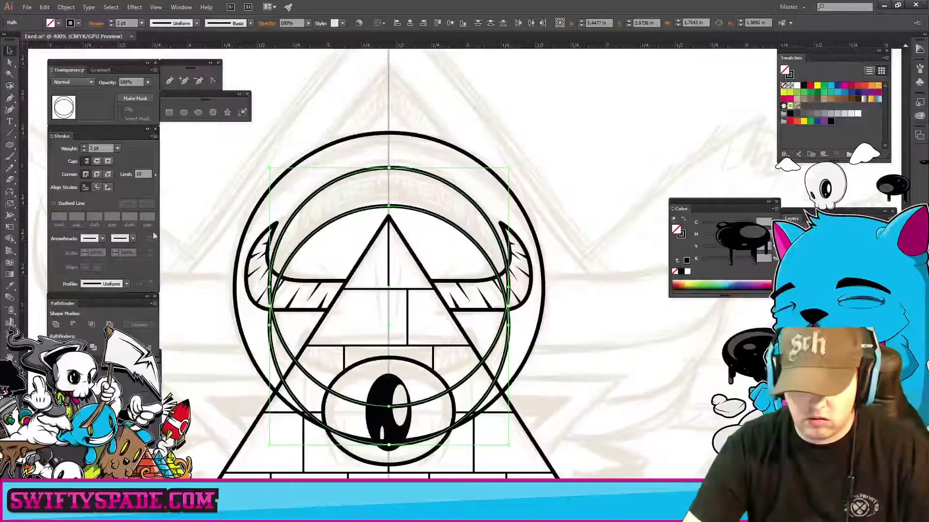
left_click(74, 326)
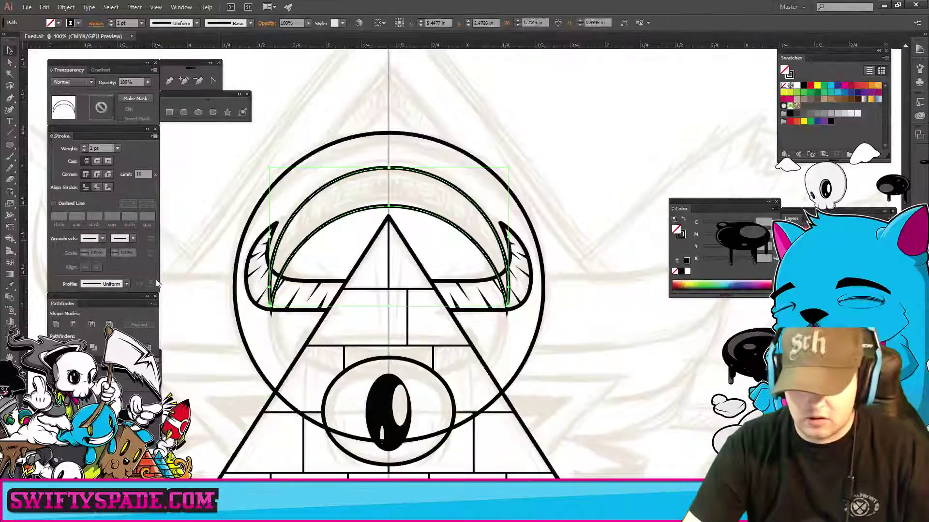
key("ctrl+z")
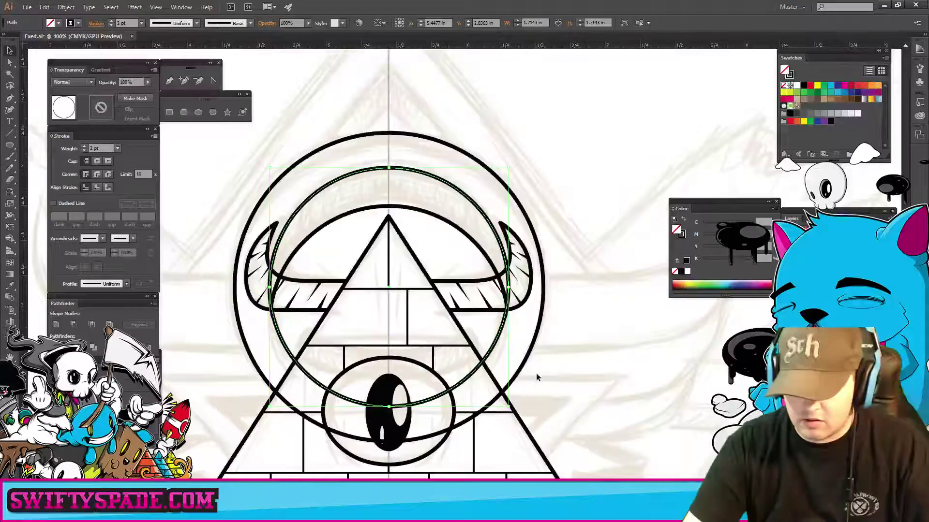
- Fill the crescent arc shape with black, then select all the logo artwork
left_click_drag(483, 330, 480, 329)
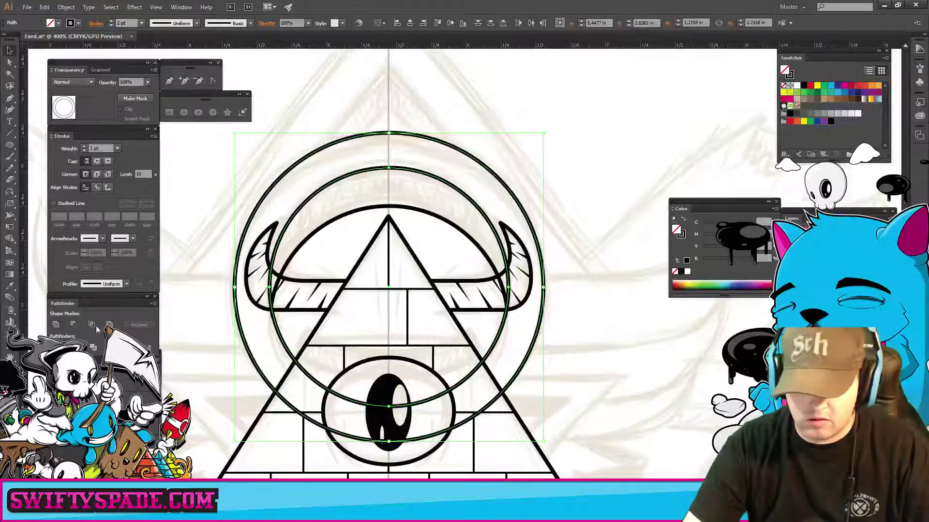
left_click(580, 252)
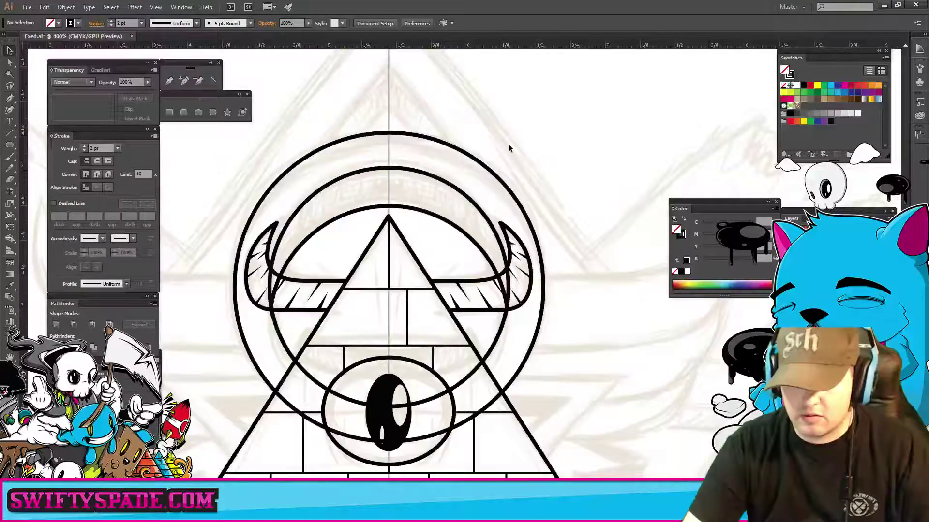
scroll(503, 155, "up", 2)
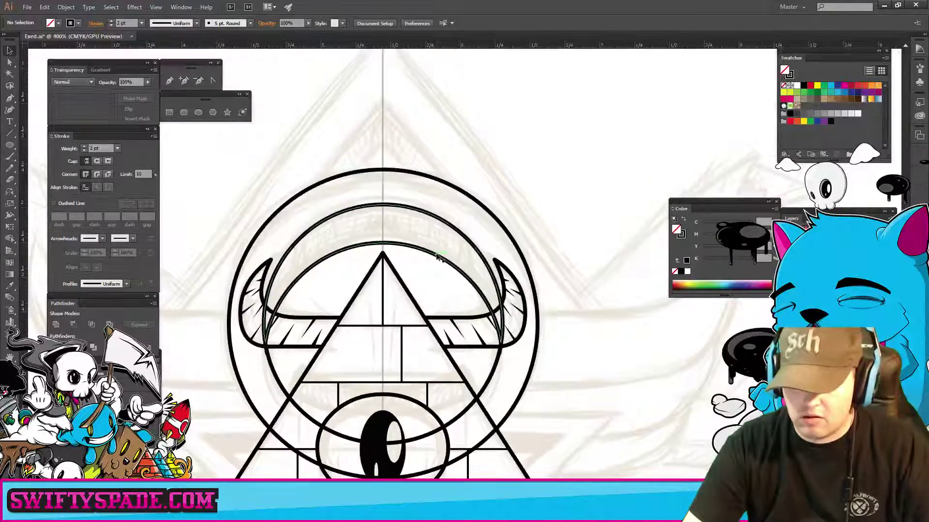
left_click(438, 257)
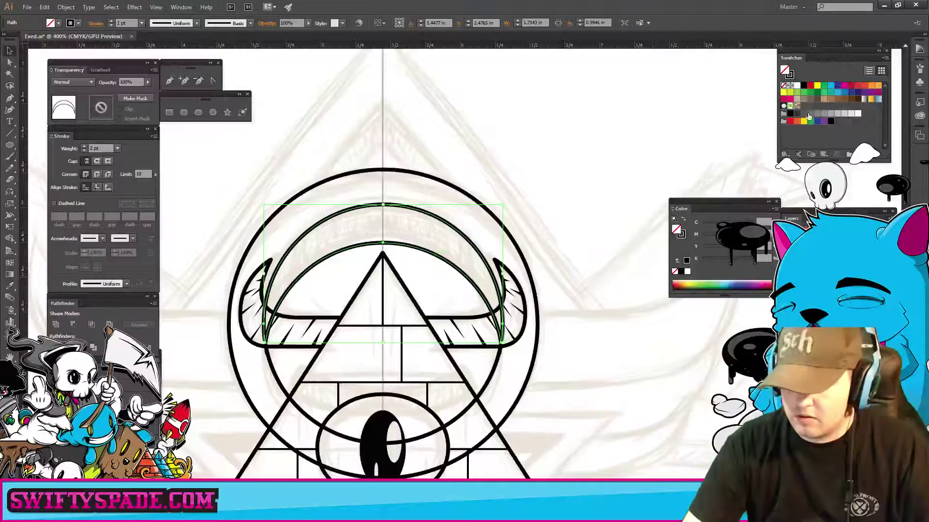
left_click(830, 122)
left_click(653, 192)
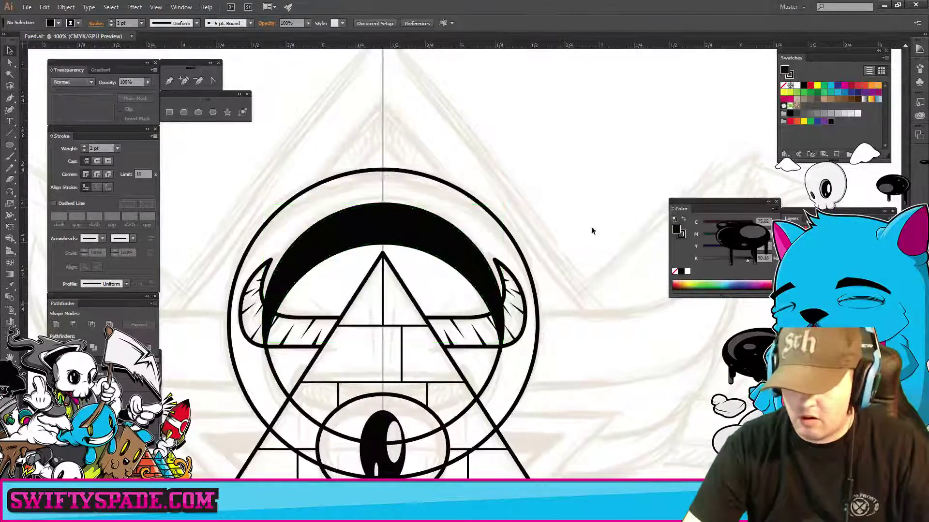
scroll(549, 303, "down", 3)
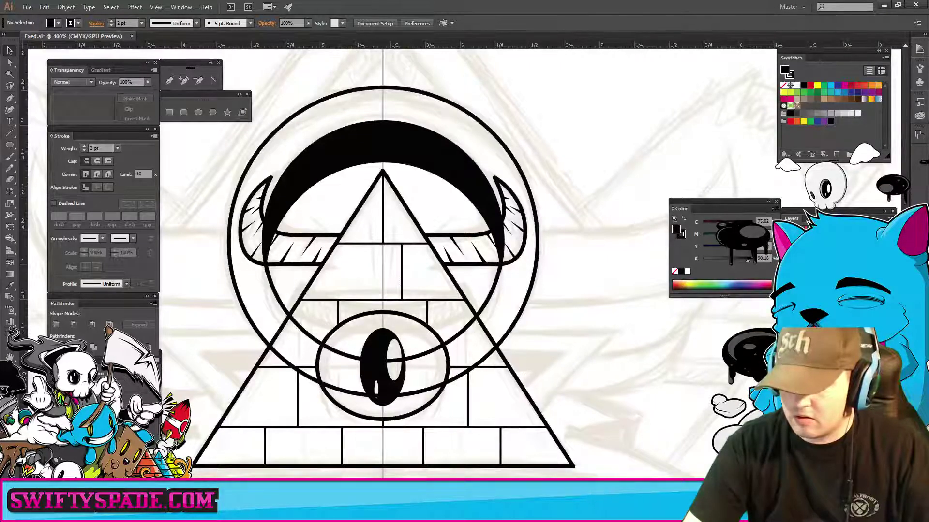
key("ctrl+a")
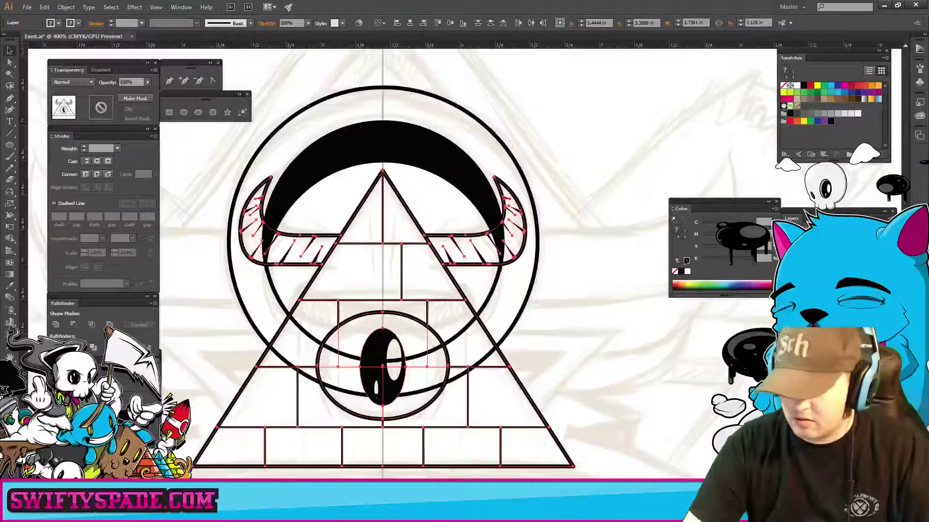
- Give the outer ring an opacity mask of the pasted pyramid artwork filled black
key("ctrl+shift+a")
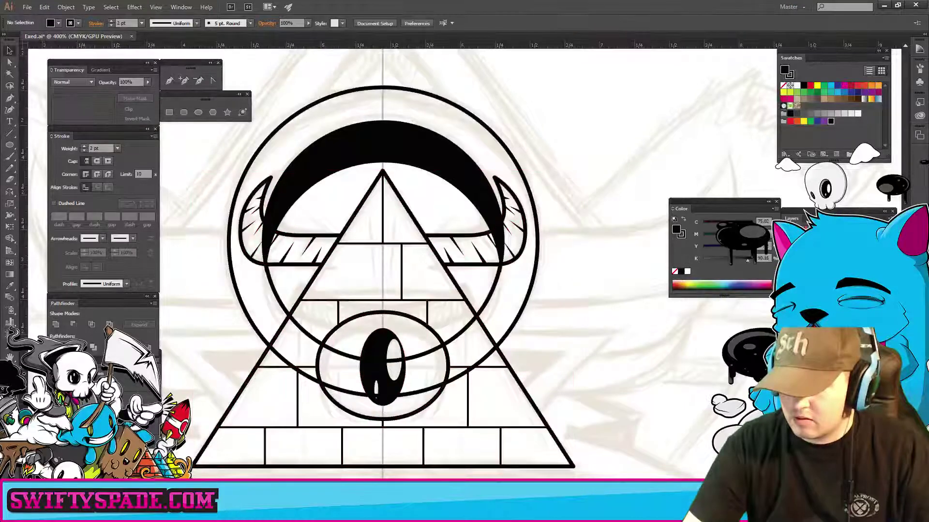
left_click(483, 123)
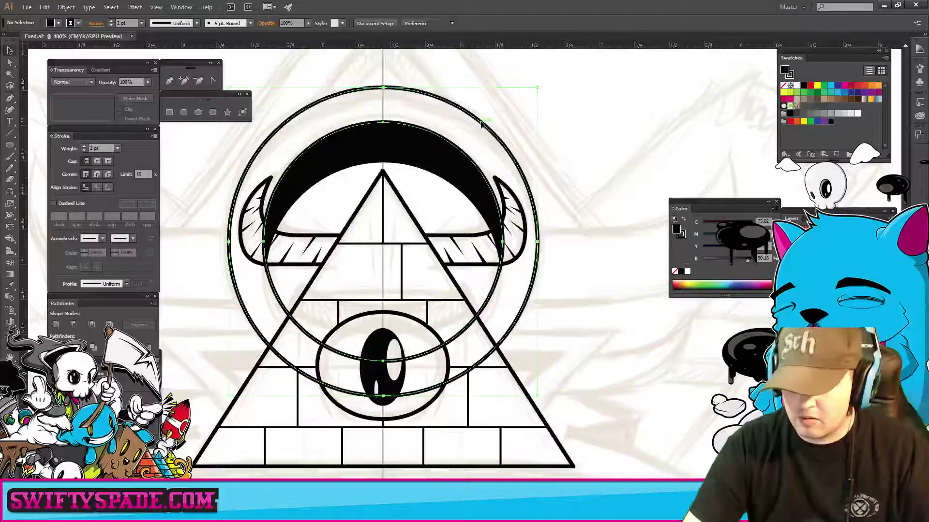
double_click(107, 108)
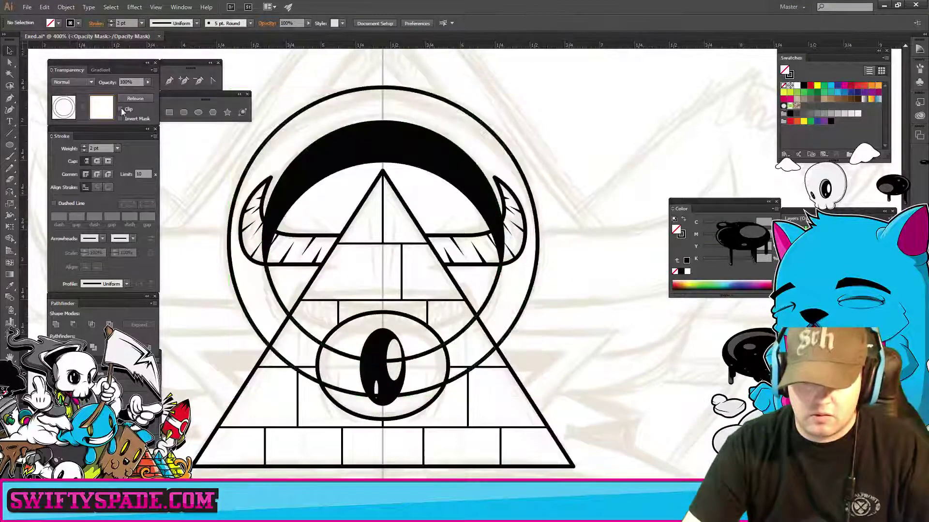
key("ctrl+f")
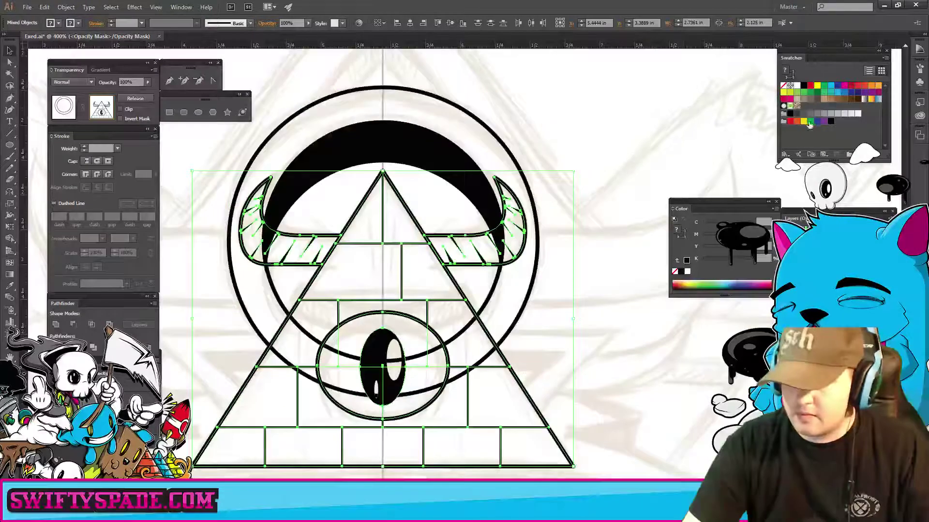
left_click(831, 121)
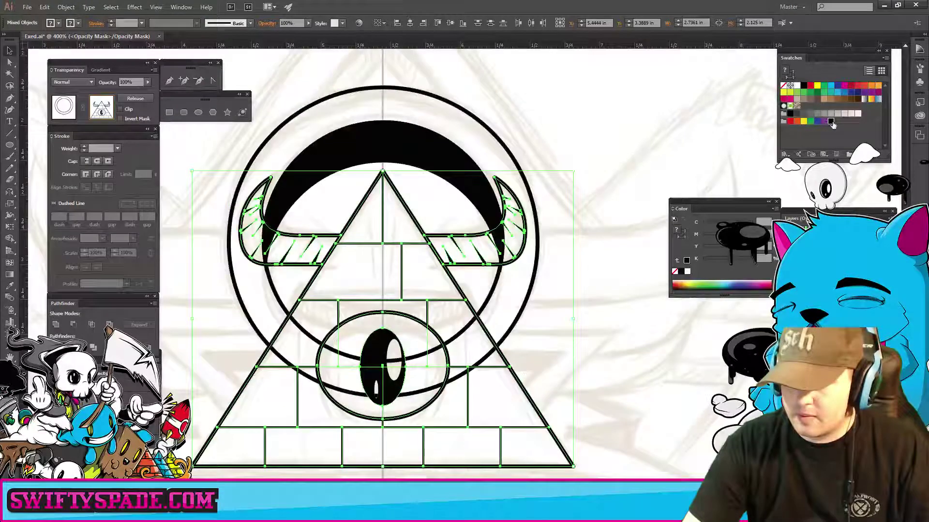
left_click(67, 110)
- Mask the black crescent with black-filled pasted pyramid artwork, with Clip unchecked
left_click(474, 179)
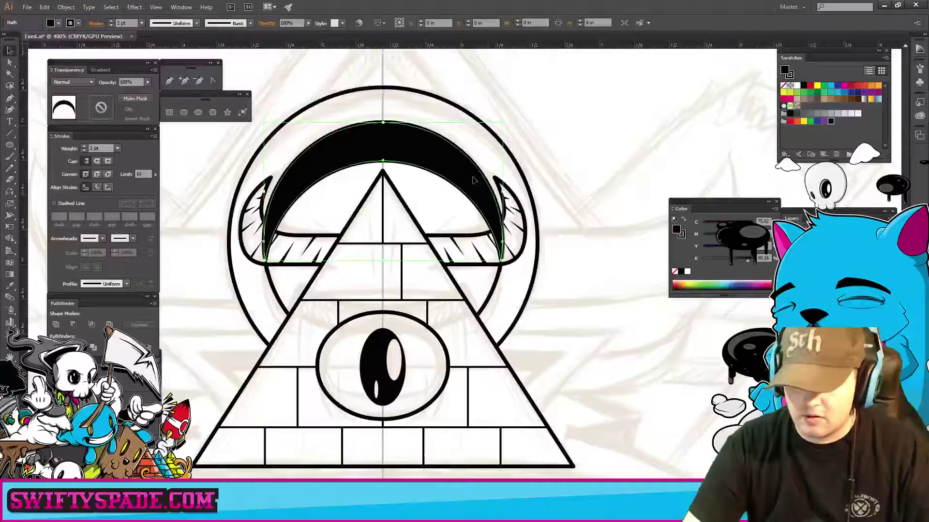
left_click(99, 110)
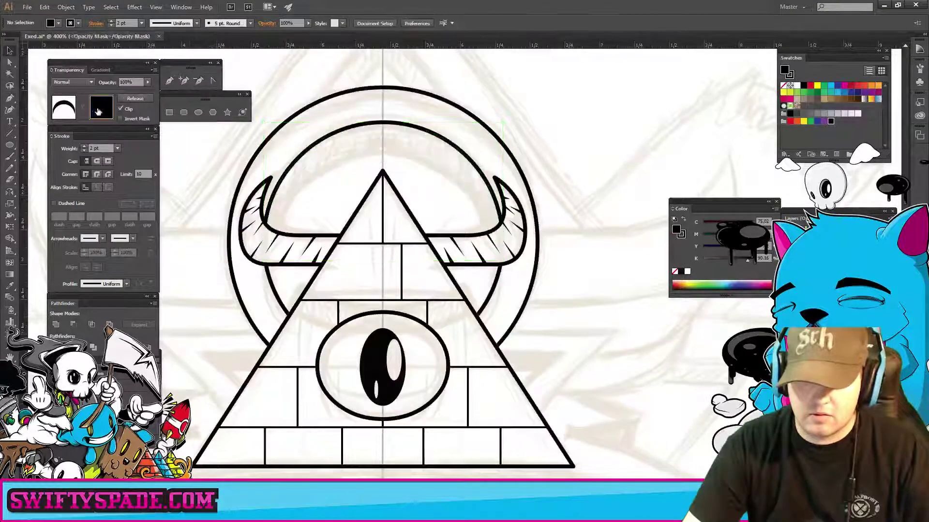
left_click(121, 109)
key("ctrl+f")
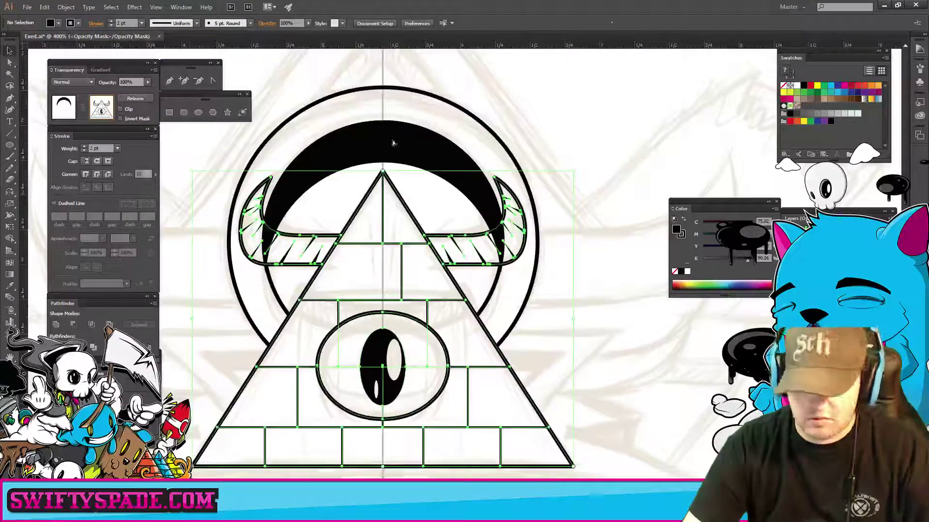
left_click(830, 122)
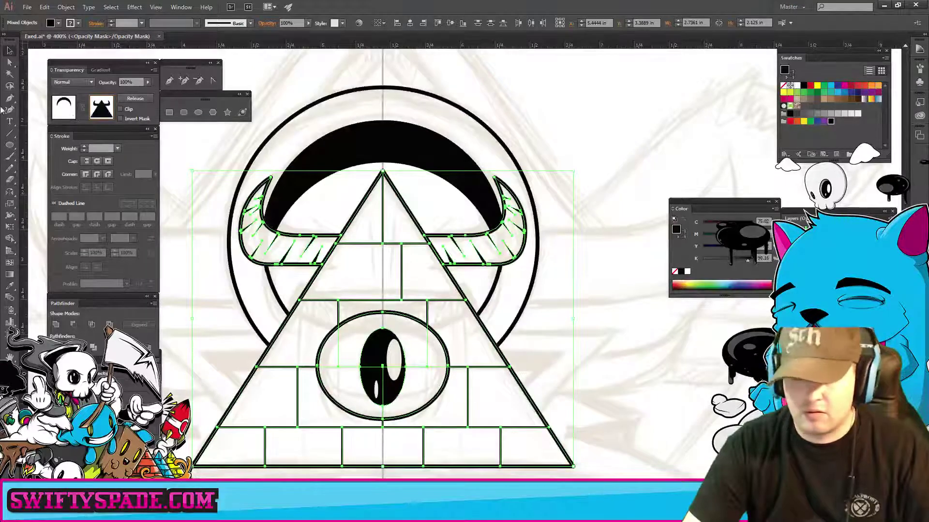
left_click(59, 111)
left_click(553, 115)
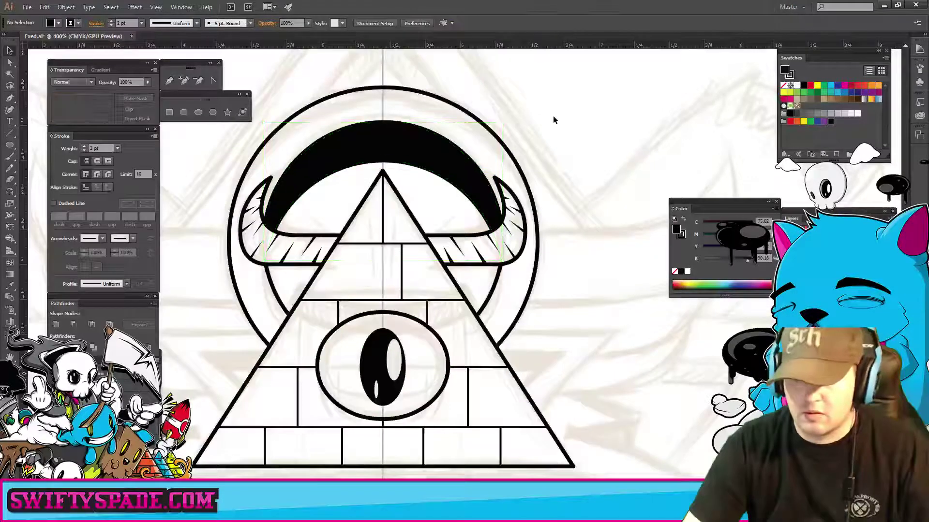
- Zoom and pan the view to focus on the area right of the horns
scroll(561, 338, "down", 3)
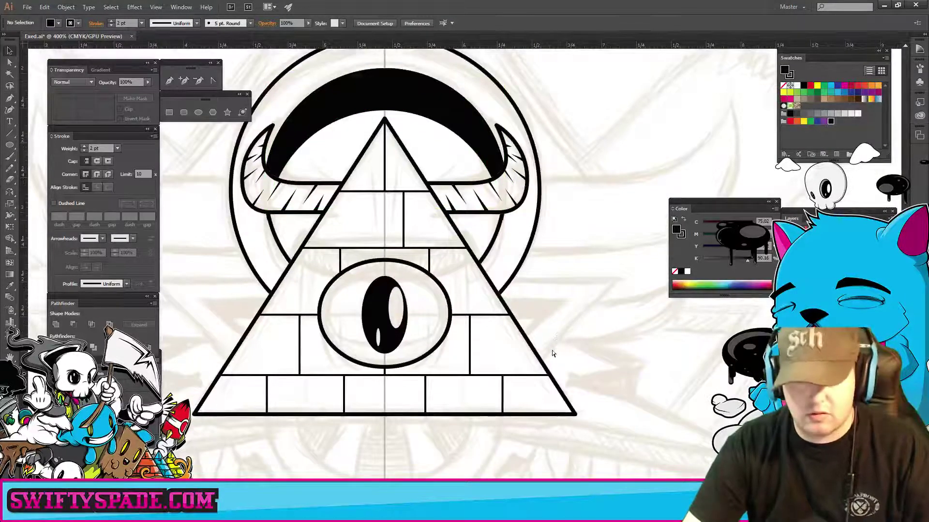
key("ctrl+minus")
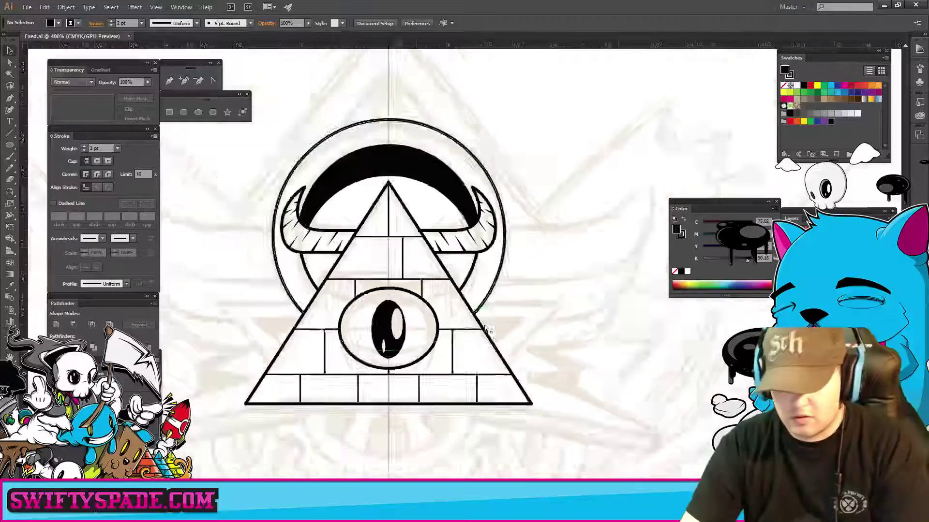
key("ctrl+minus")
key("ctrl+minus")
key("ctrl+minus")
key("ctrl+plus")
key("ctrl+plus")
key("ctrl+plus")
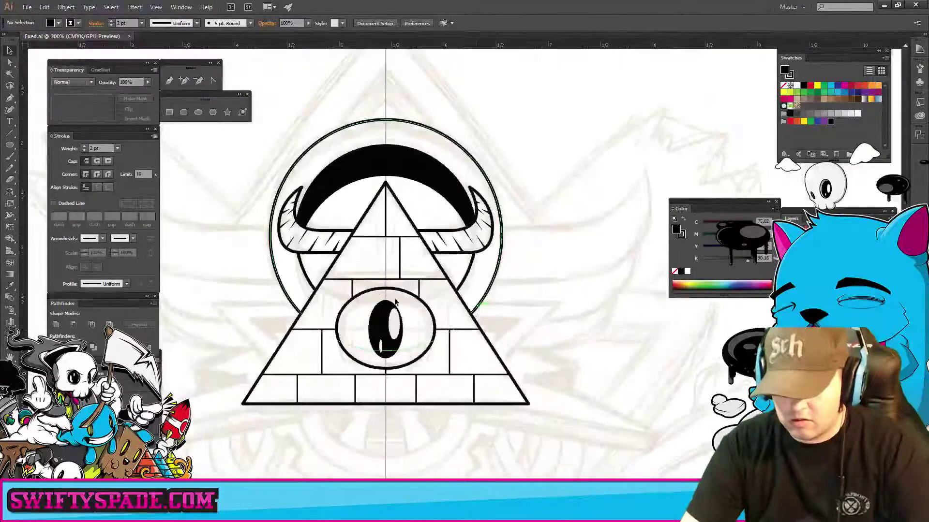
left_click_drag(433, 312, 503, 330)
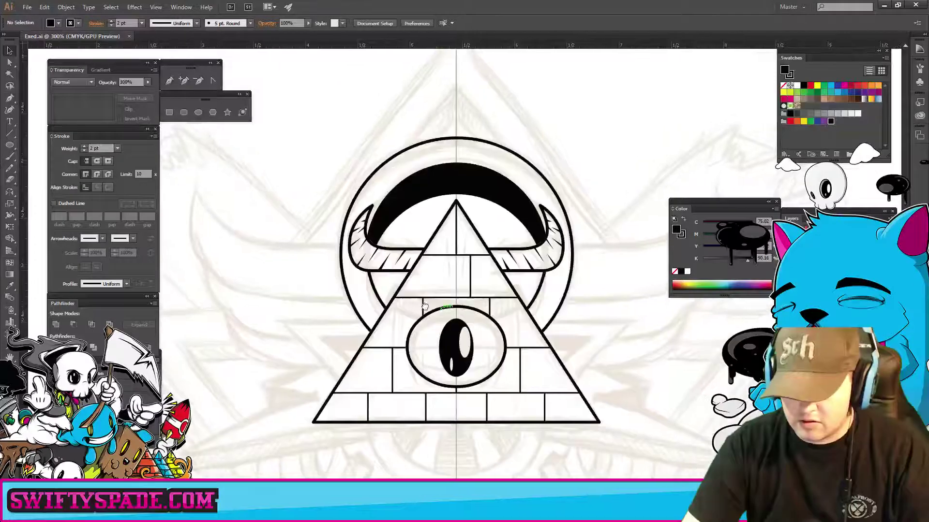
key("ctrl+plus")
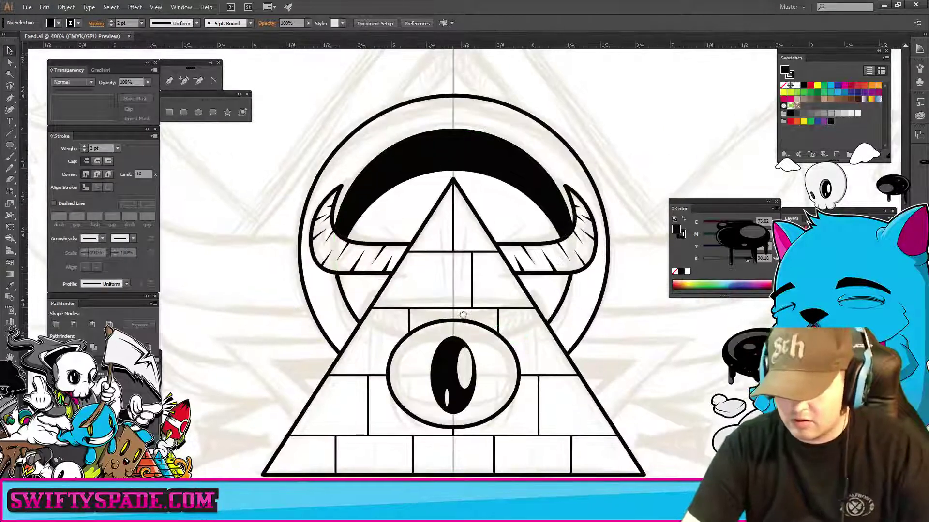
mouse_move(619, 303)
left_mouse_down()
mouse_move(495, 321)
mouse_move(568, 318)
left_mouse_up()
key("p")
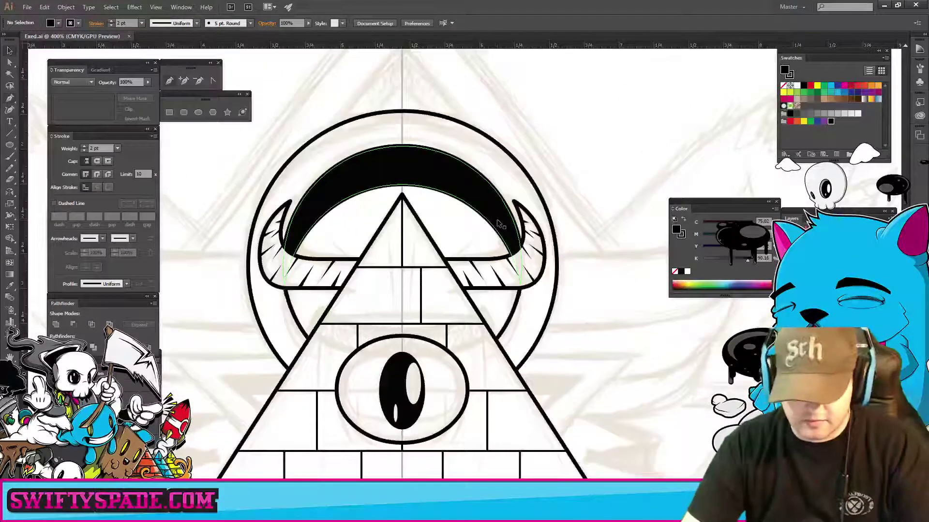
left_click_drag(538, 260, 454, 261)
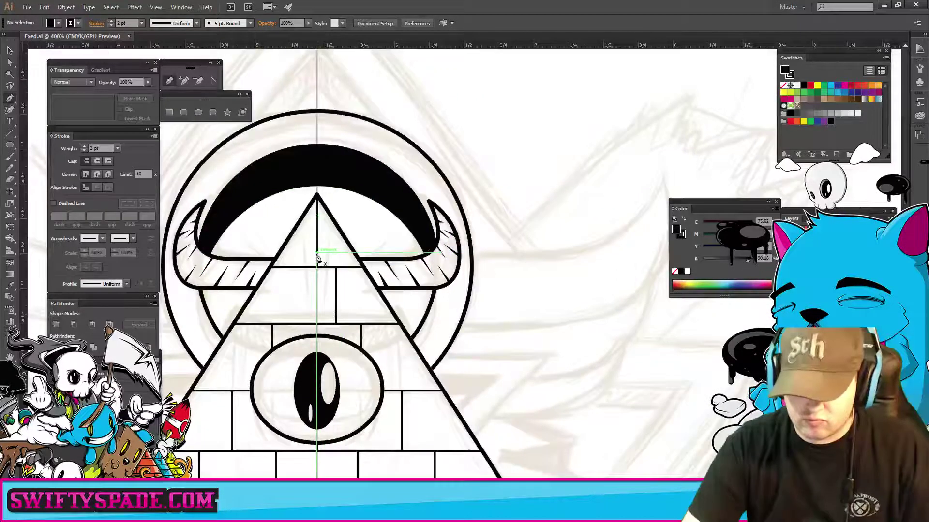
- Pen-draw the wing's upper curve to a pointed tip, set the layer colour to Magenta, and remove the fill
left_click(317, 255)
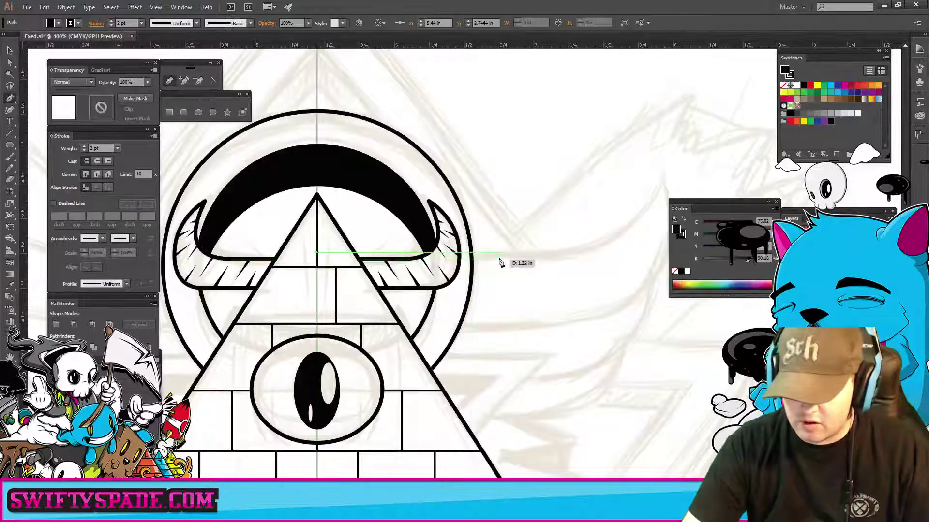
left_click_drag(556, 259, 424, 316)
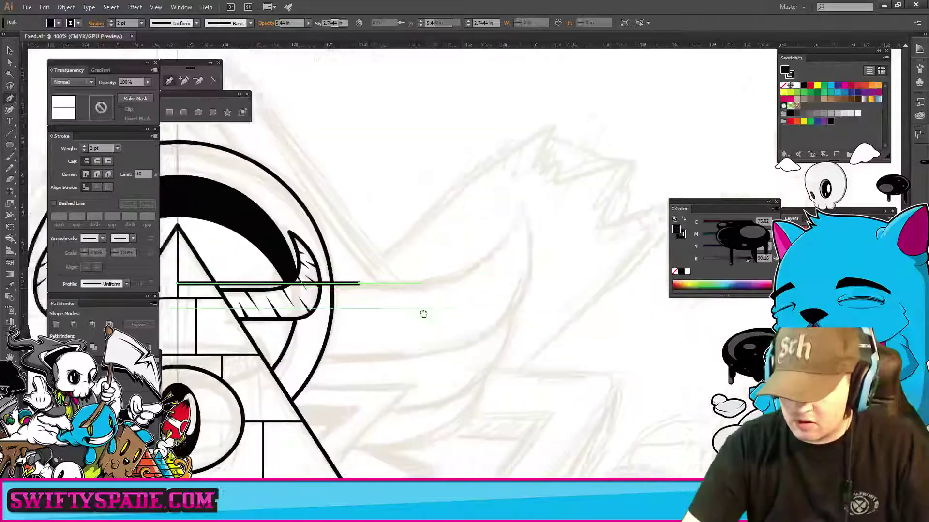
left_click_drag(338, 291, 397, 290)
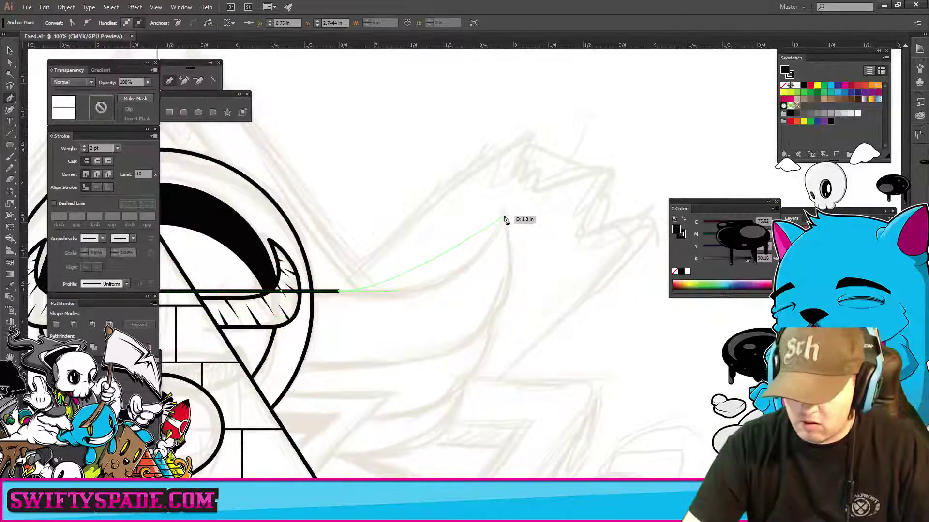
left_click(511, 194, "ctrl")
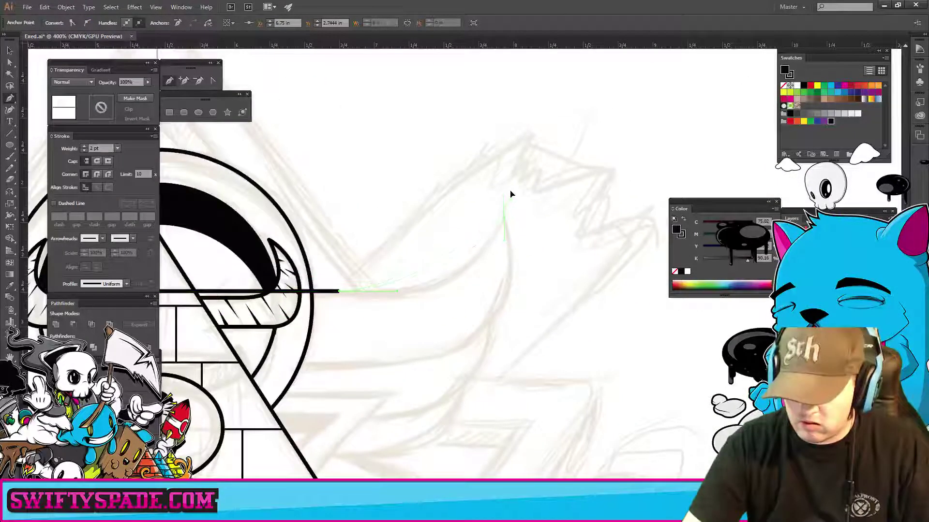
left_click(544, 140)
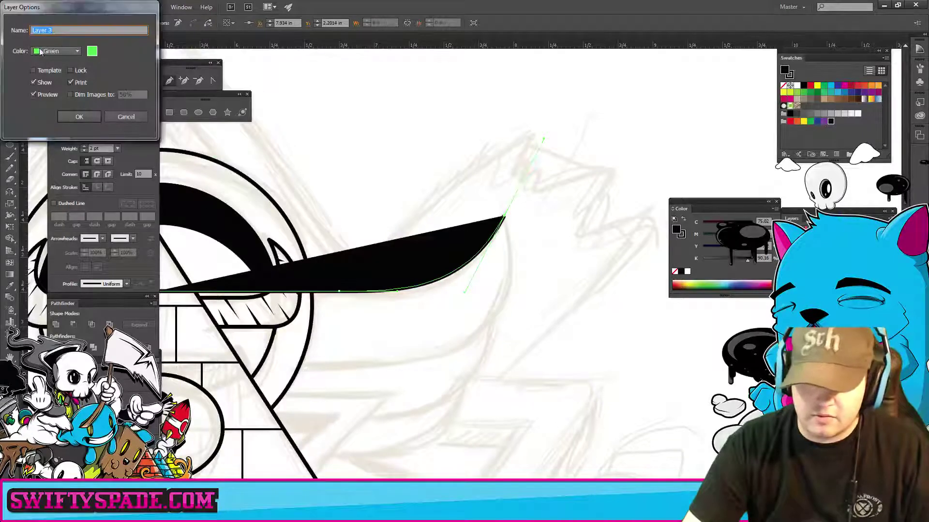
left_click(57, 51)
left_click(59, 117)
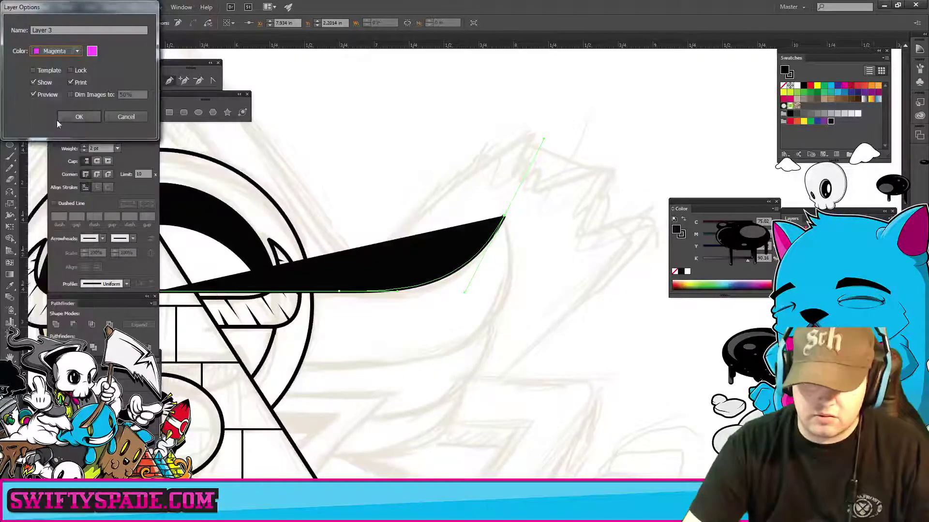
left_click(70, 118)
left_click_drag(464, 292, 486, 285)
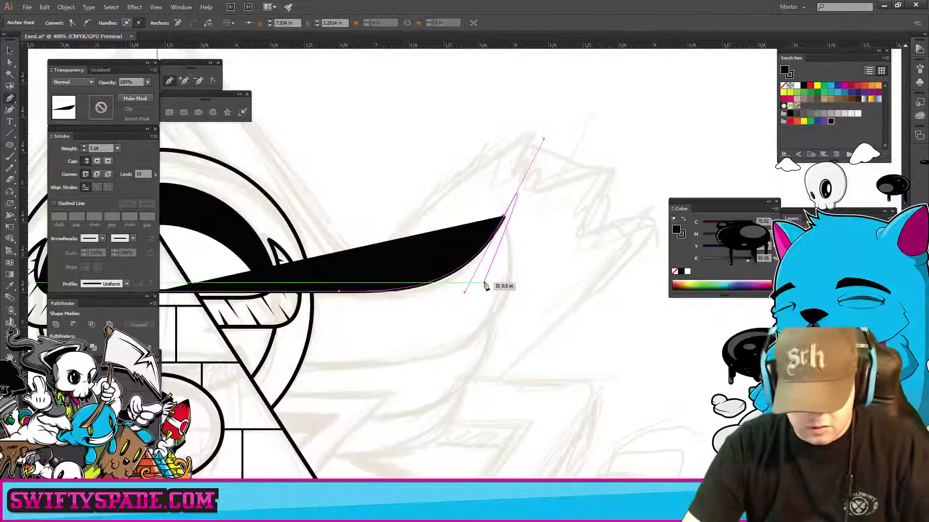
key("slash")
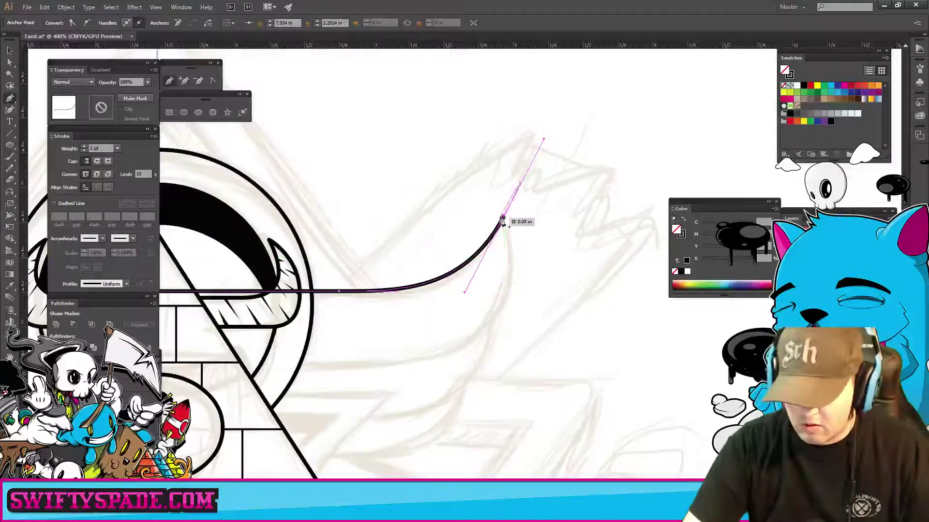
- Curve the wing's underside back toward the pyramid and close the shape at its start
left_click(505, 216)
left_click_drag(439, 356, 355, 380)
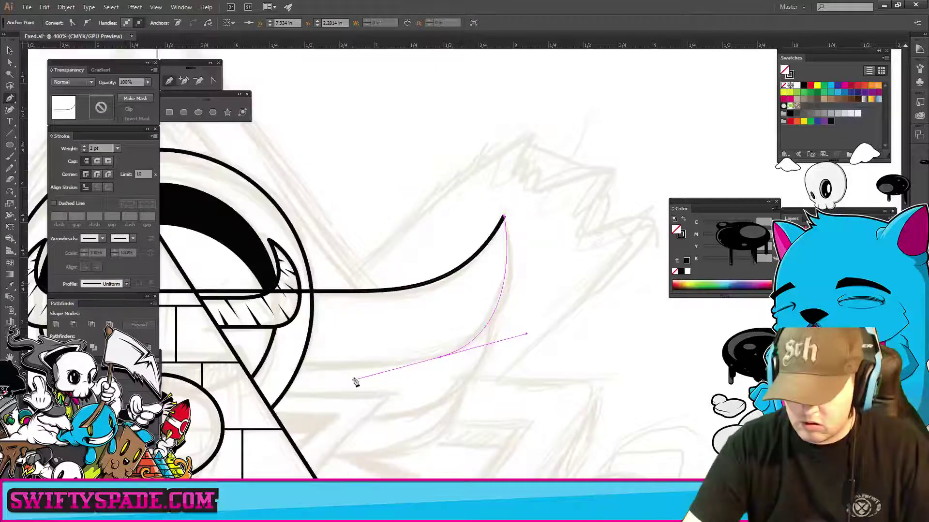
left_click_drag(168, 373, 274, 370)
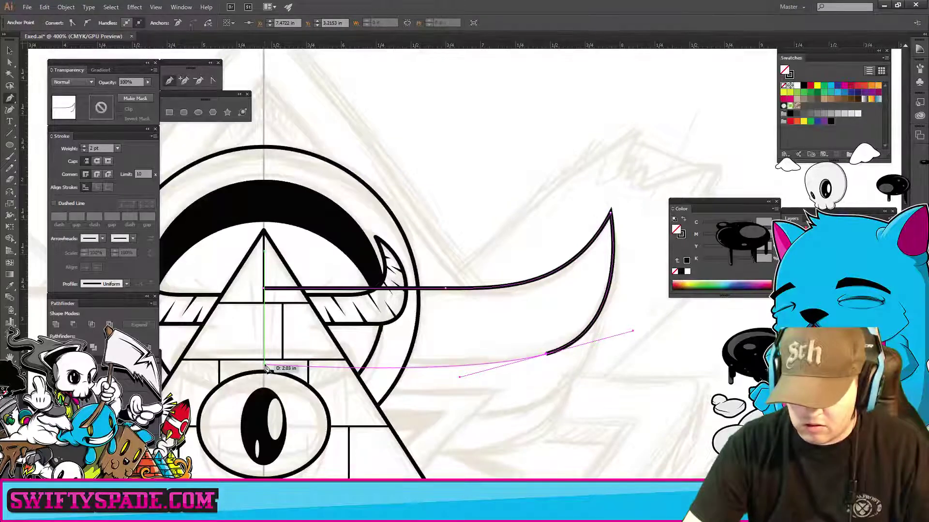
left_click(264, 366)
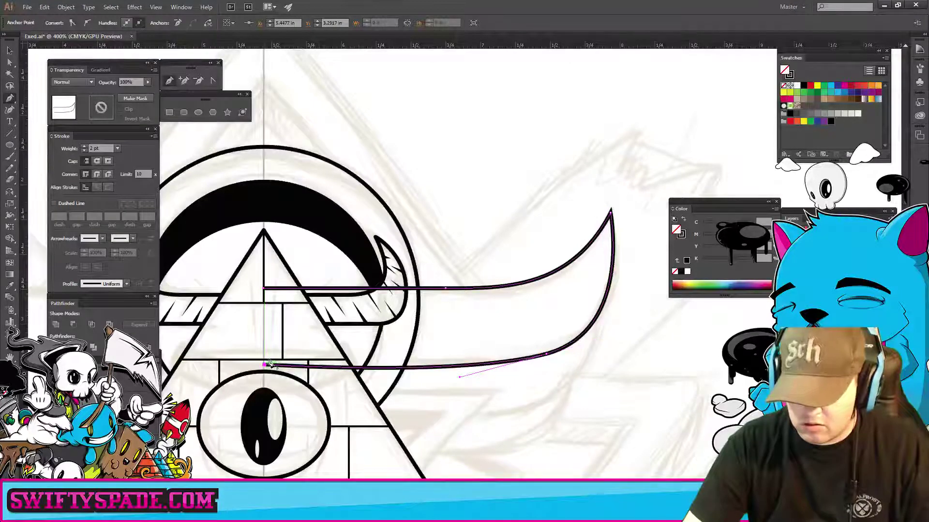
left_click(264, 289)
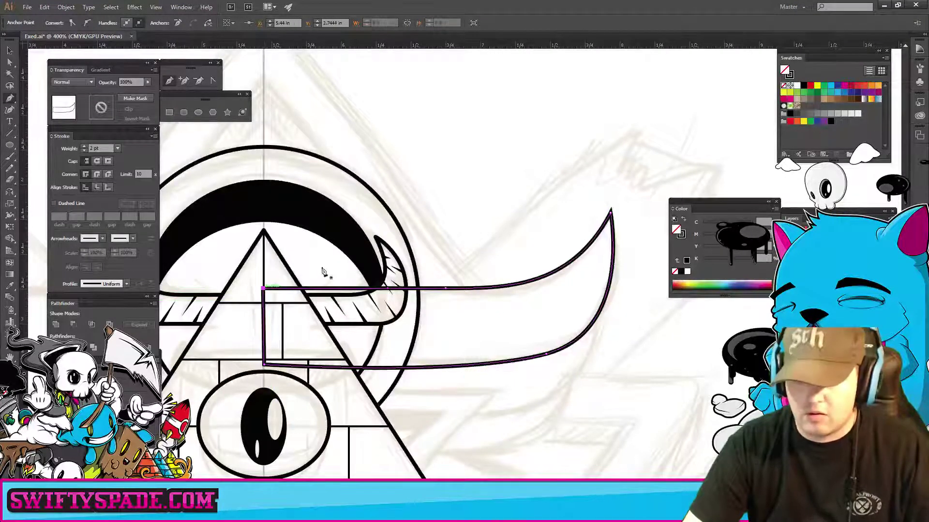
left_click(483, 232, "ctrl")
- Duplicate the wing just below and scale the copy uniformly to 89% using Object > Transform > Scale
left_click_drag(522, 401, 541, 325)
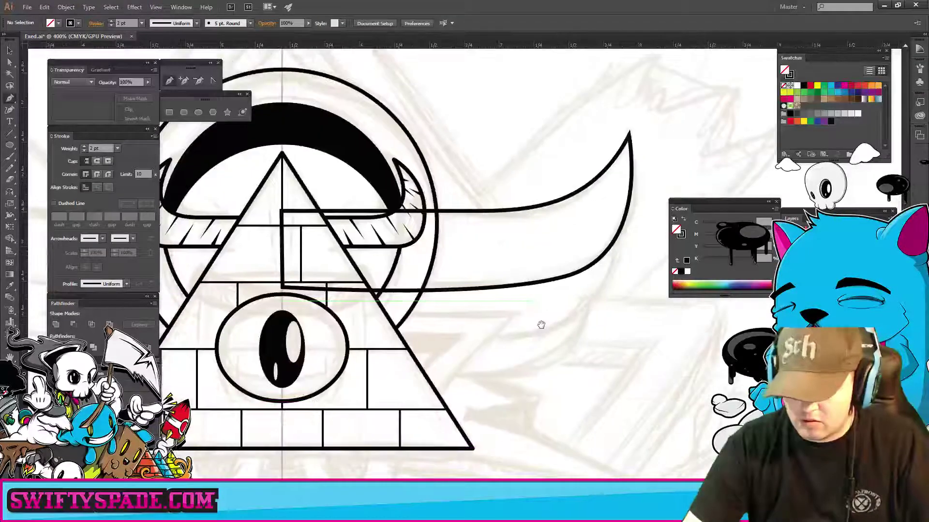
key("v")
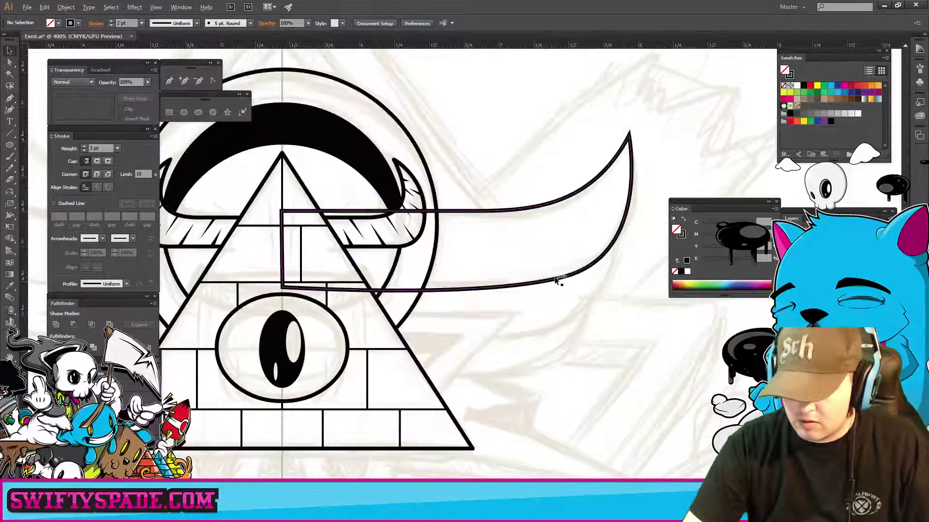
left_click_drag(554, 276, 541, 323)
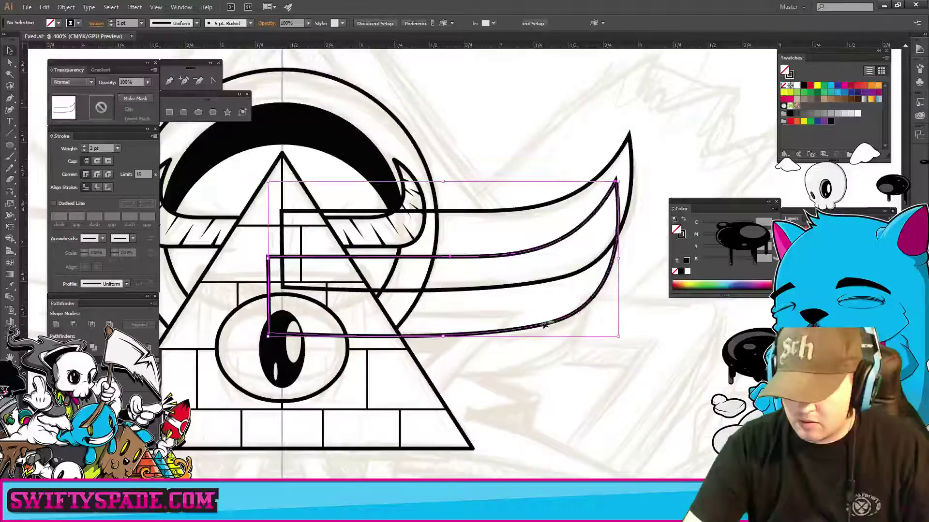
left_click(66, 7)
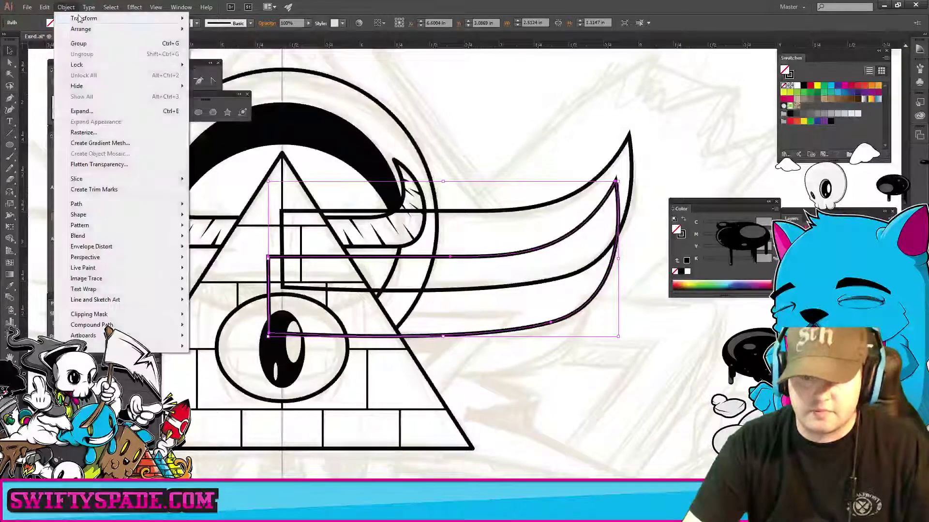
mouse_move(84, 18)
left_click(213, 64)
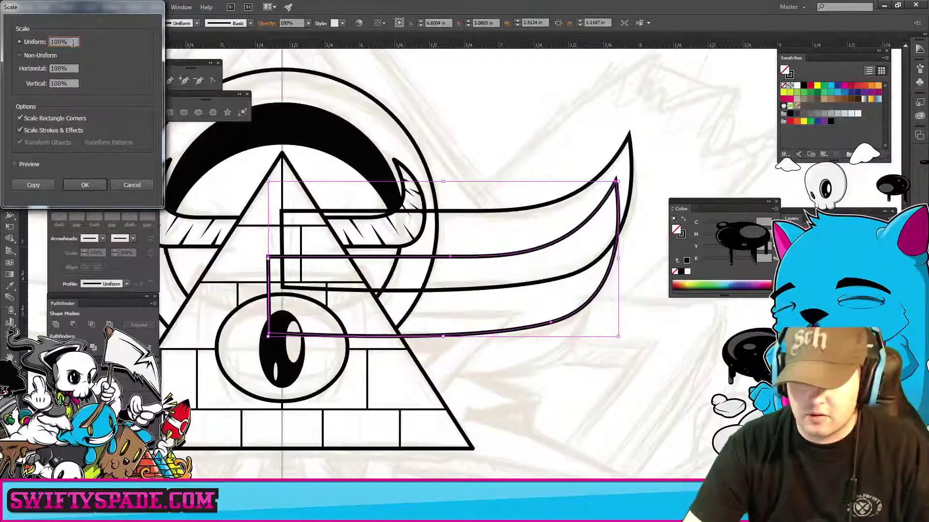
type("94")
left_click(15, 164)
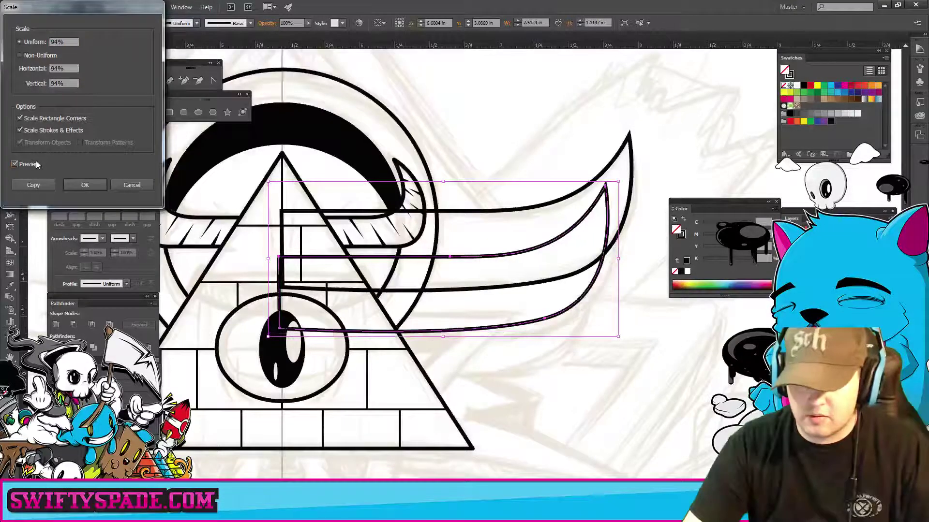
double_click(67, 42)
type("89")
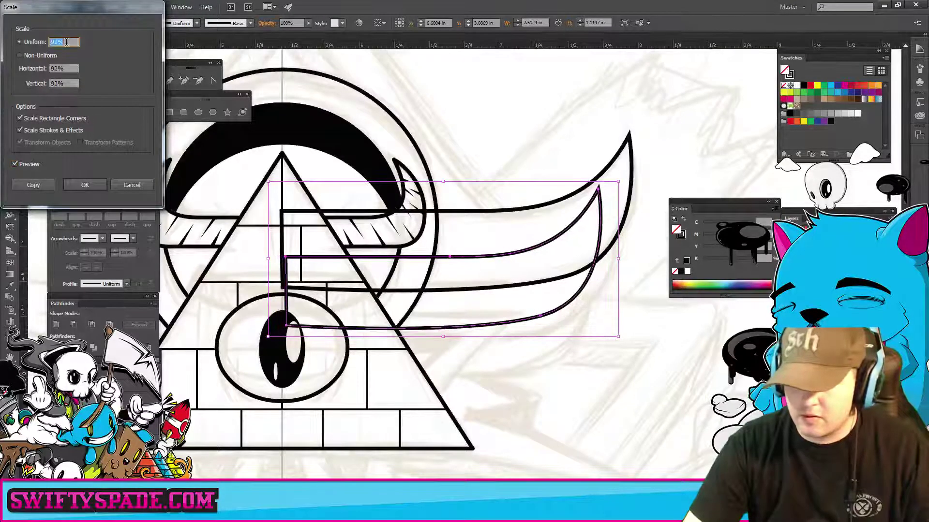
key("Tab")
left_click(72, 187)
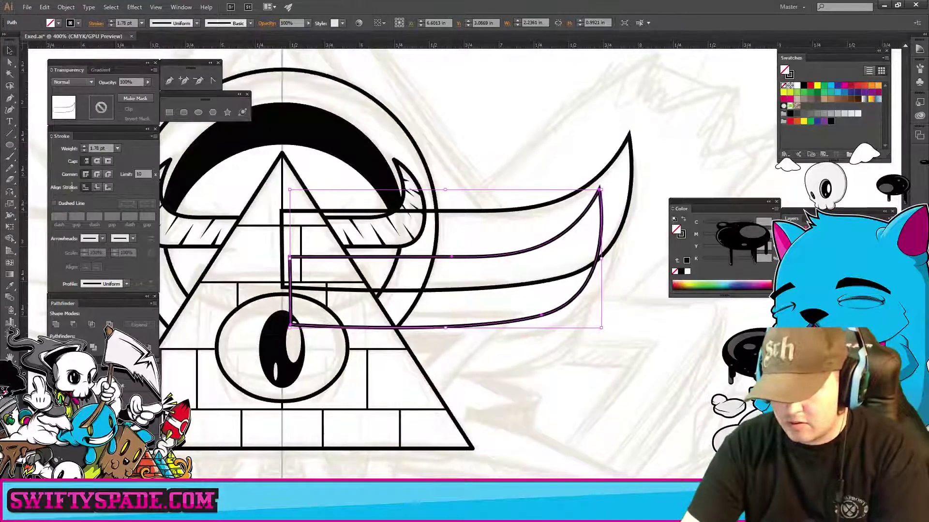
- Nudge the smaller wing copy right and place a third wing copy lower down
key("Right")
key("Right")
key("Right")
key("Right")
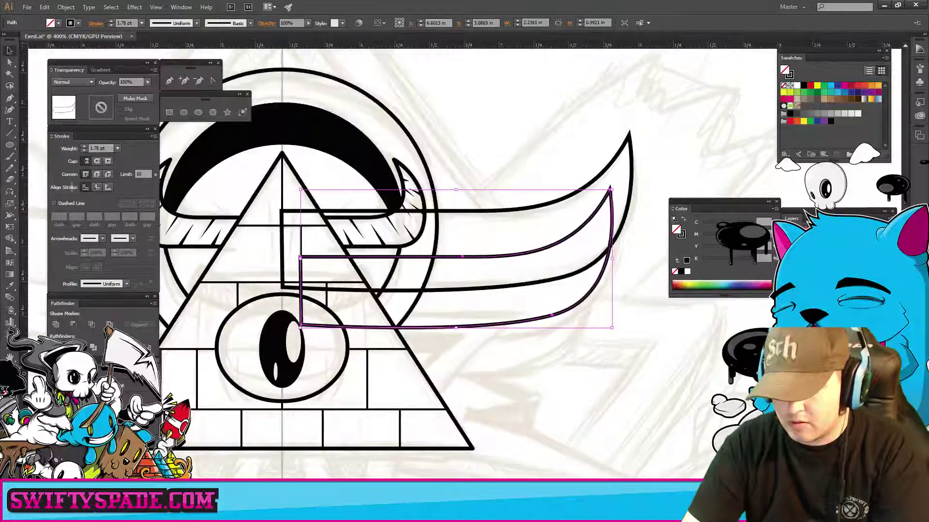
key("Right")
key("Right")
key("Right")
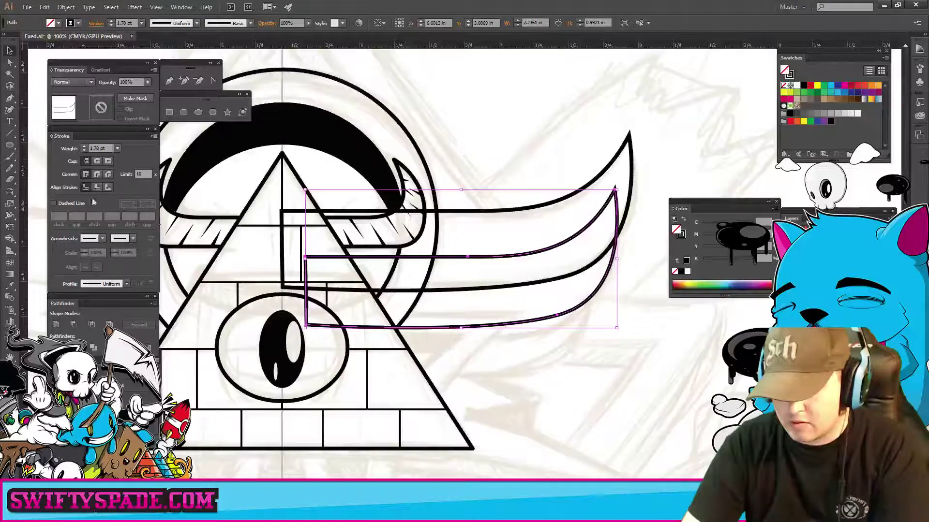
left_click(537, 320)
left_click_drag(537, 320, 514, 361)
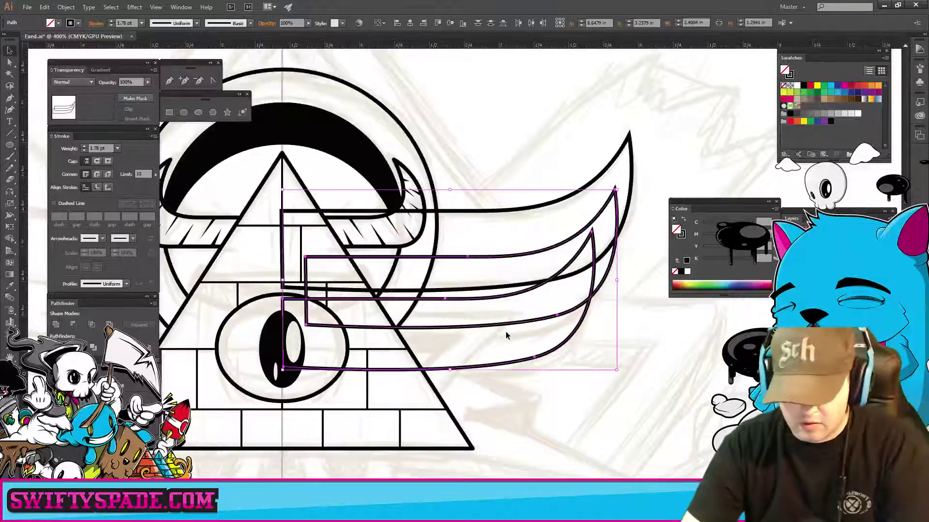
left_click(652, 323)
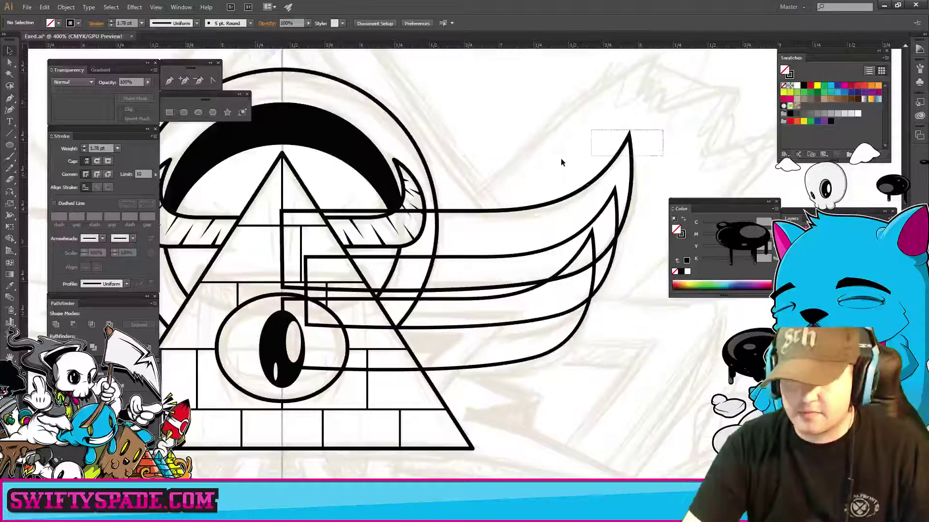
- Trim overlaps with Minus Front: upper wing from middle, restoring the upper, then middle from bottom
left_click(604, 238)
left_click(612, 261, "shift")
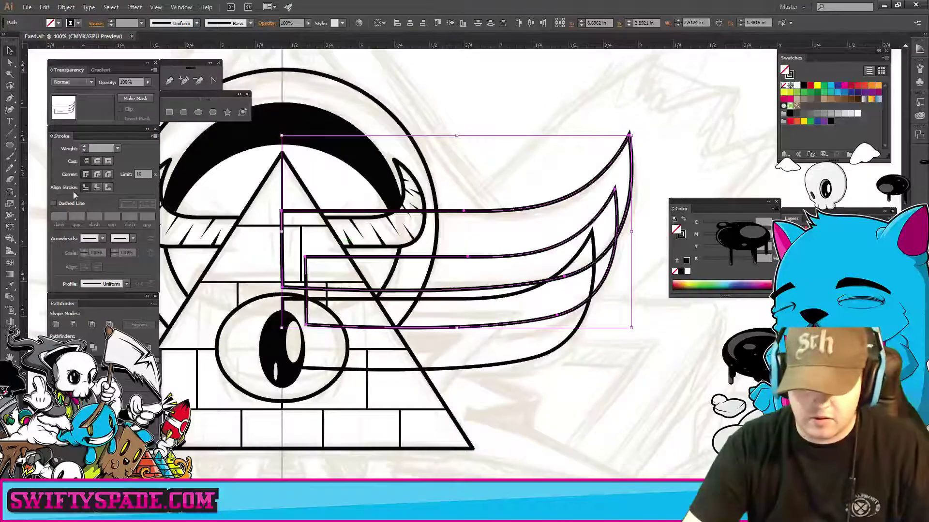
left_click(73, 324)
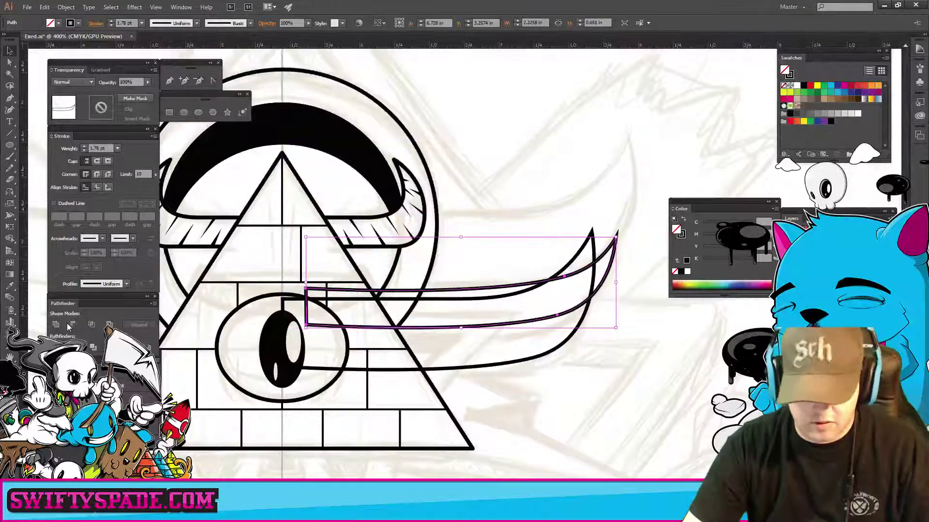
key("ctrl+f")
left_click(620, 283)
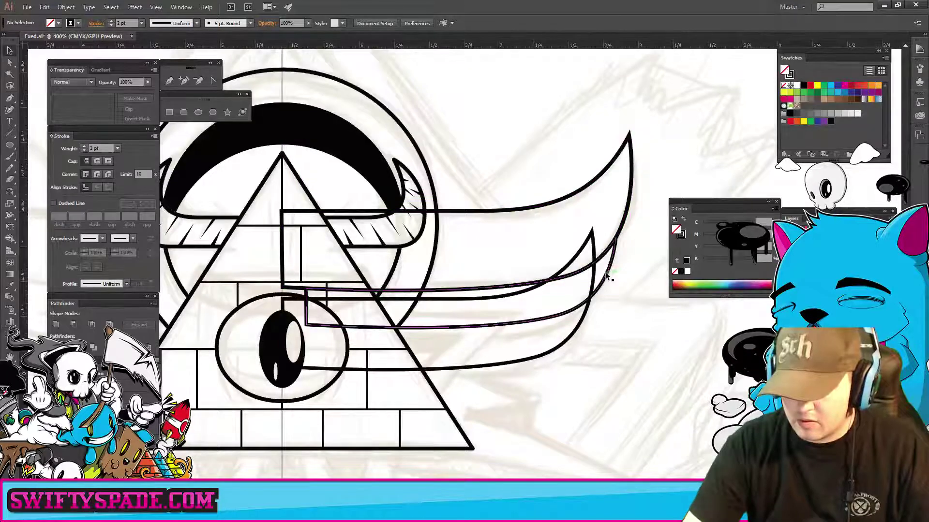
left_click(602, 270)
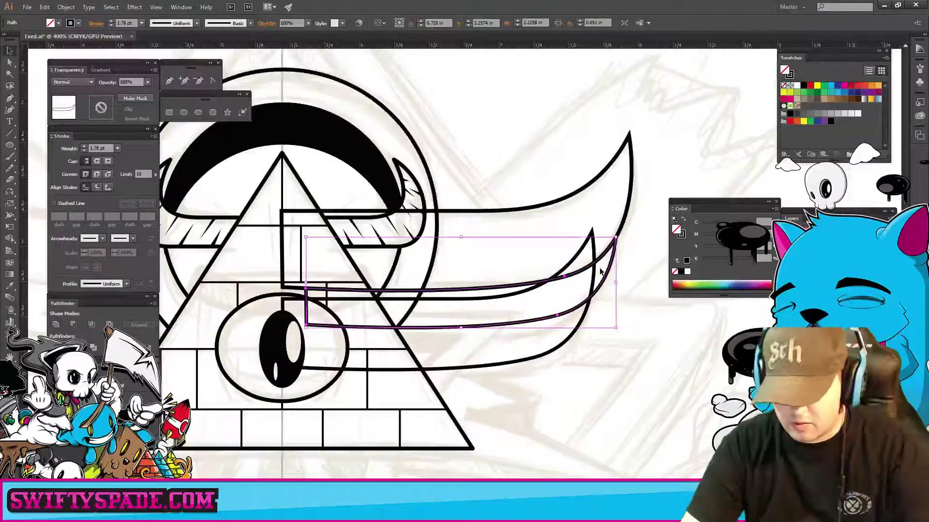
left_click(522, 361, "shift")
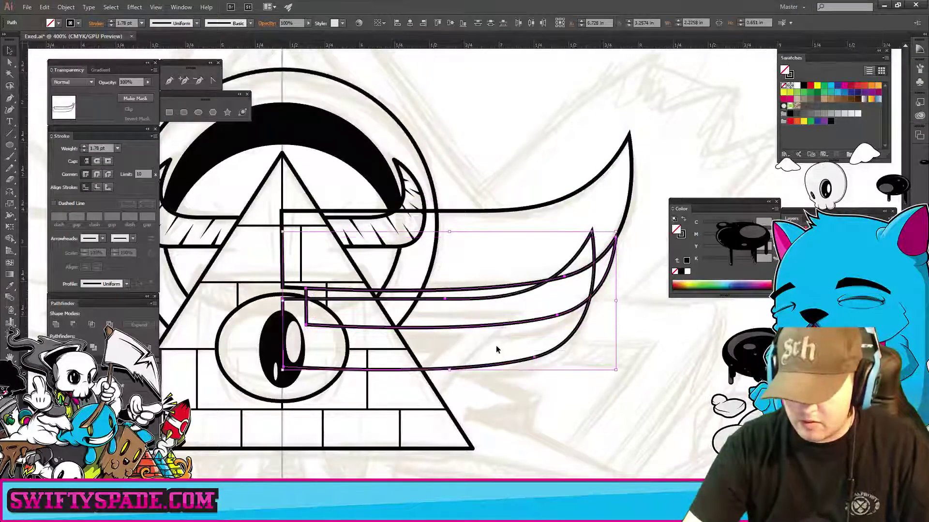
left_click(74, 324)
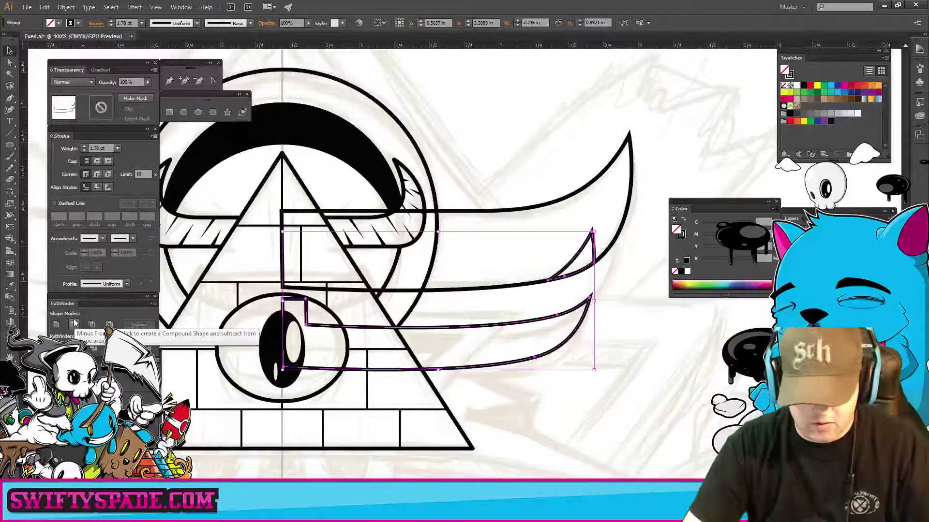
- Ungroup the trimmed wing pieces and delete the small leftover spike
left_click(590, 249)
right_click(589, 251)
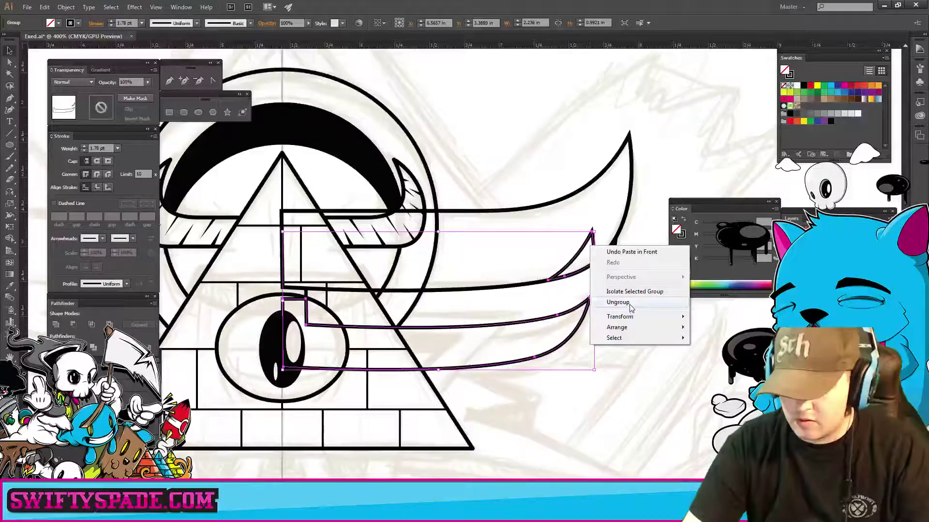
left_click(617, 302)
left_click(600, 252)
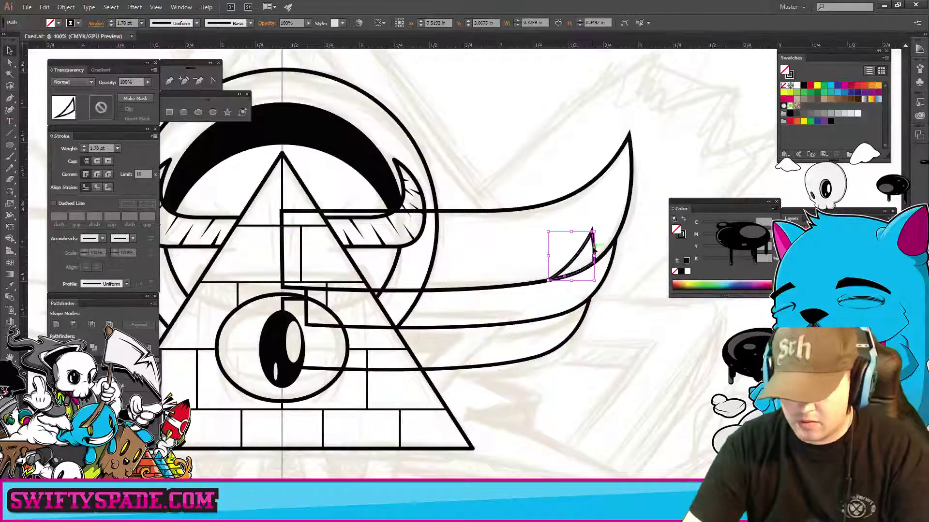
key("Delete")
- Bring the whole logo back into view and marquee-select the wing paths
left_click_drag(601, 344, 697, 317)
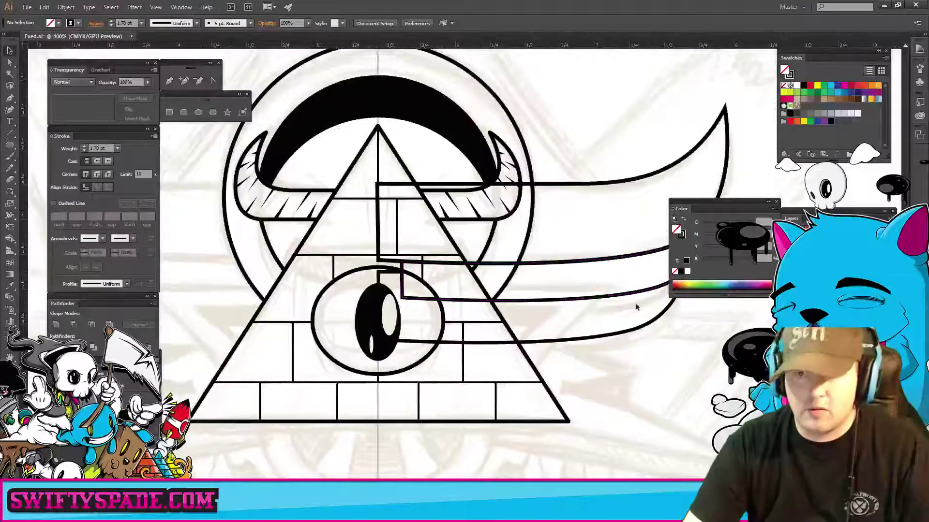
scroll(634, 362, "right", 1)
scroll(629, 368, "right", 1)
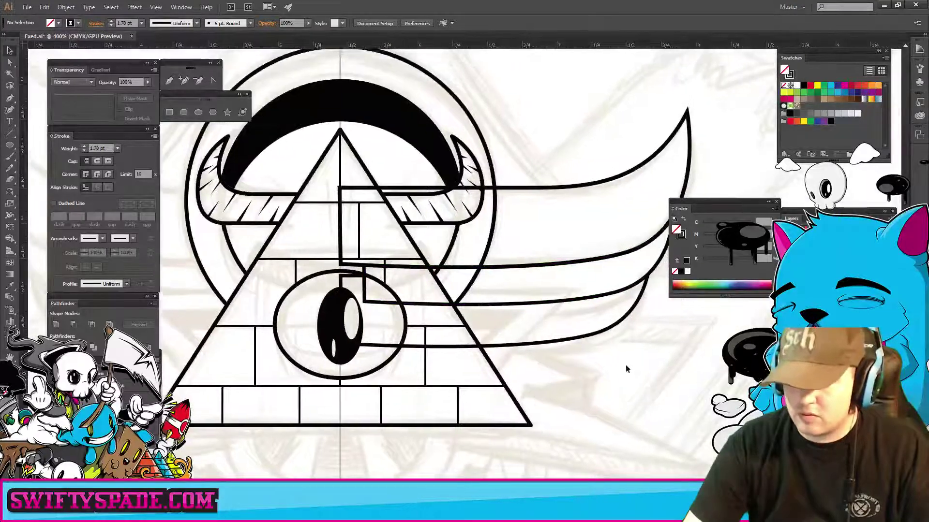
left_click_drag(562, 200, 647, 354)
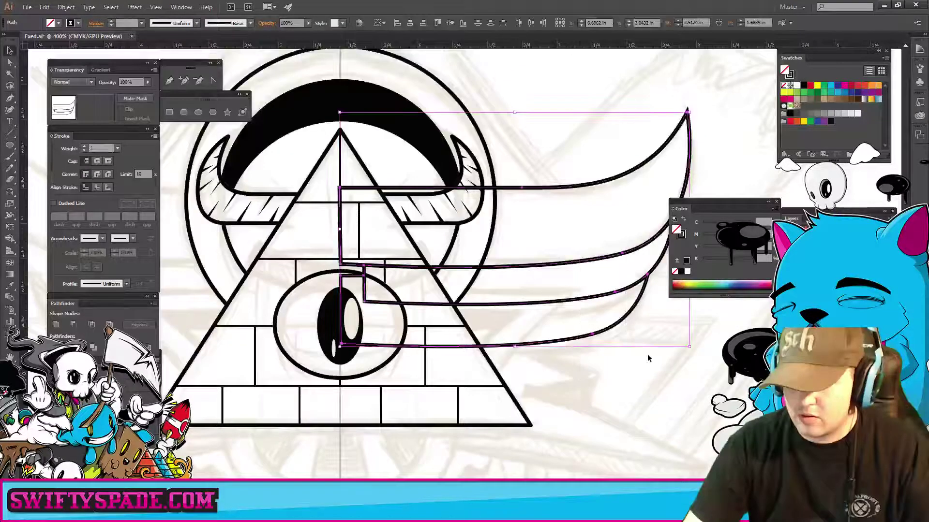
left_click(622, 363)
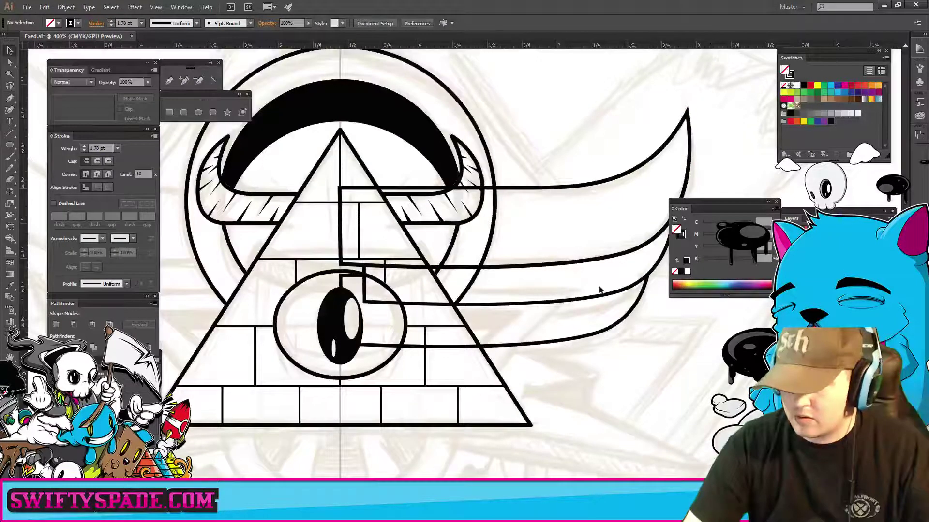
- Give the upper wing an opacity mask of the pasted logo artwork filled black
key("ctrl+a")
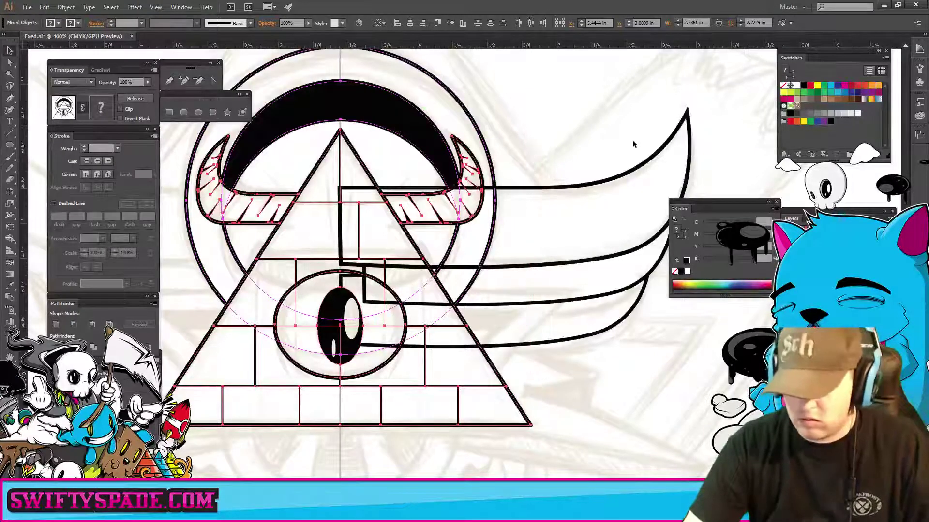
left_click(616, 197)
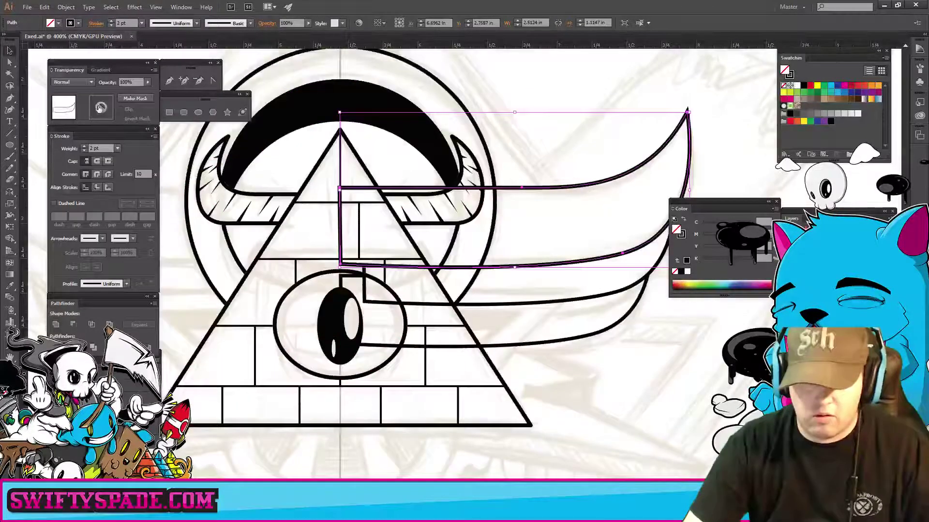
left_click(102, 108)
key("ctrl+f")
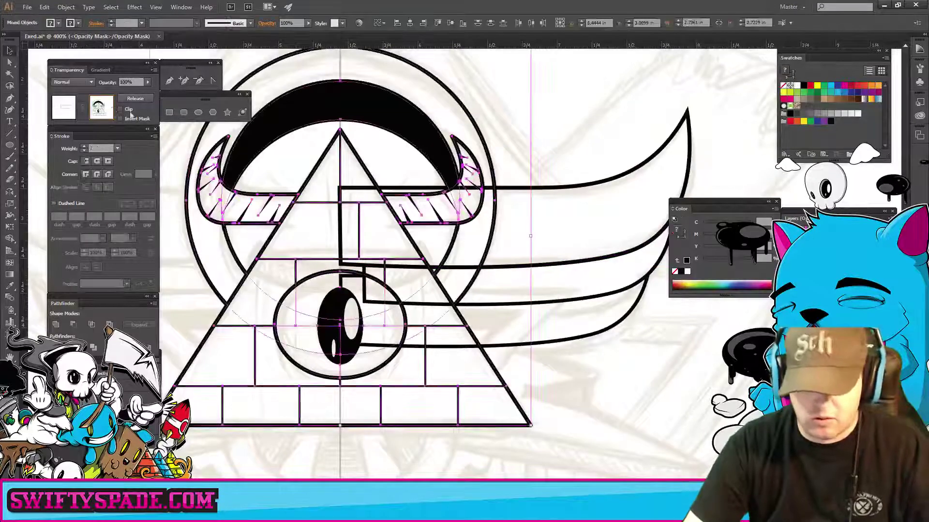
left_click(829, 123)
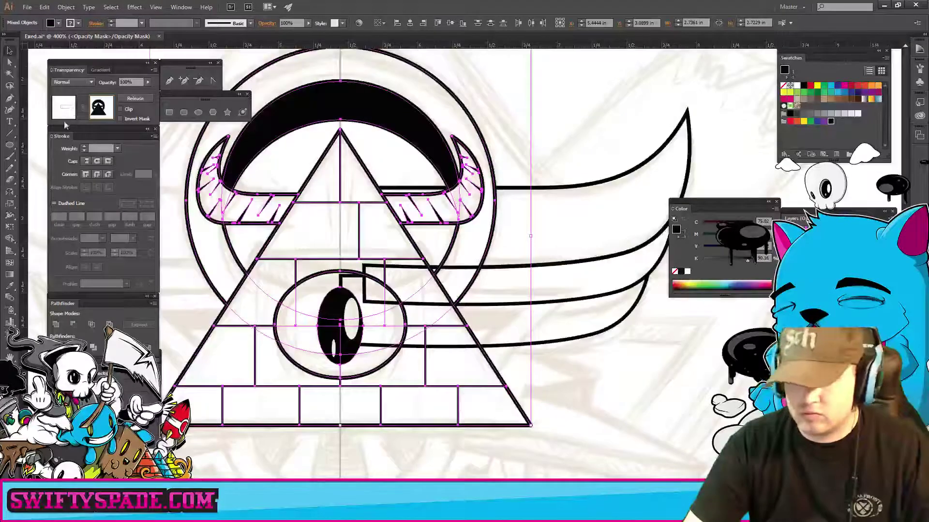
left_click(65, 110)
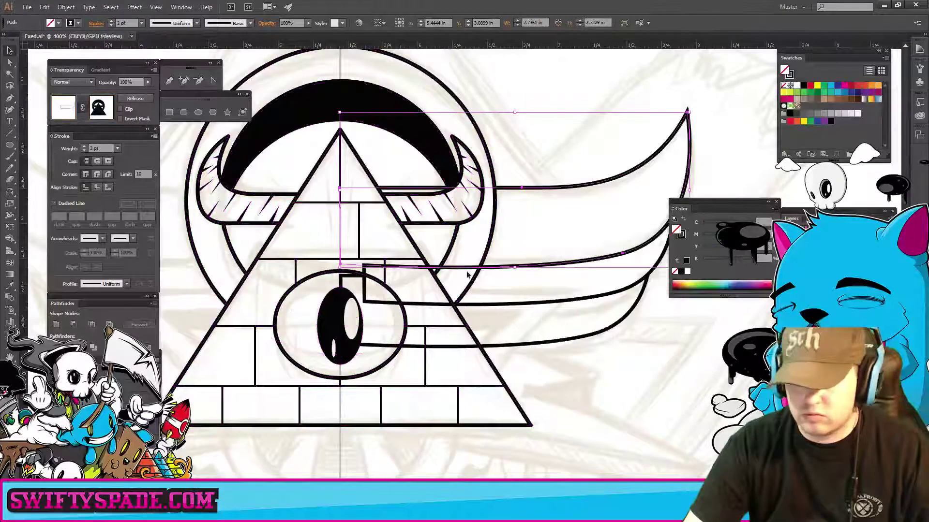
- Exit isolation mode and mask the lower wing with black-filled artwork, Clip unchecked
double_click(505, 304)
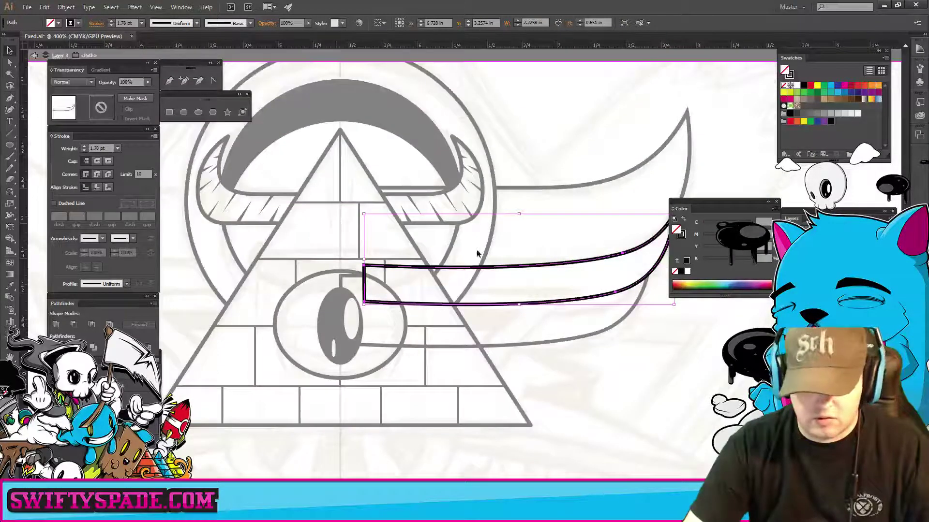
right_click(517, 284)
left_click(559, 313)
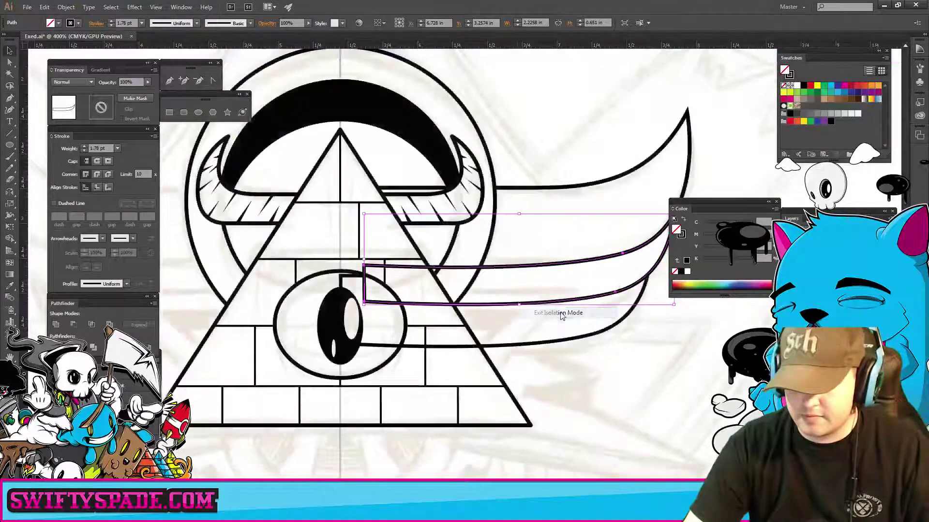
left_click(102, 110)
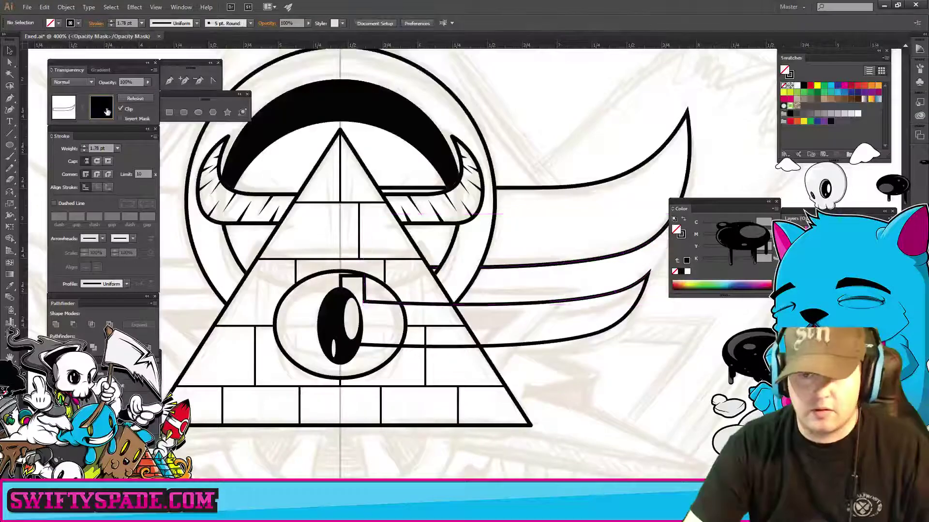
left_click(121, 108)
key("ctrl+a")
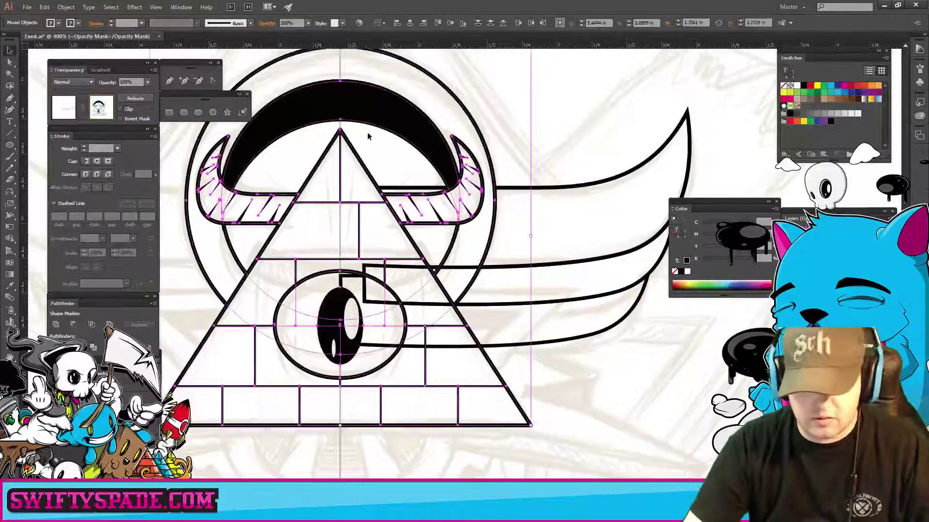
left_click(834, 122)
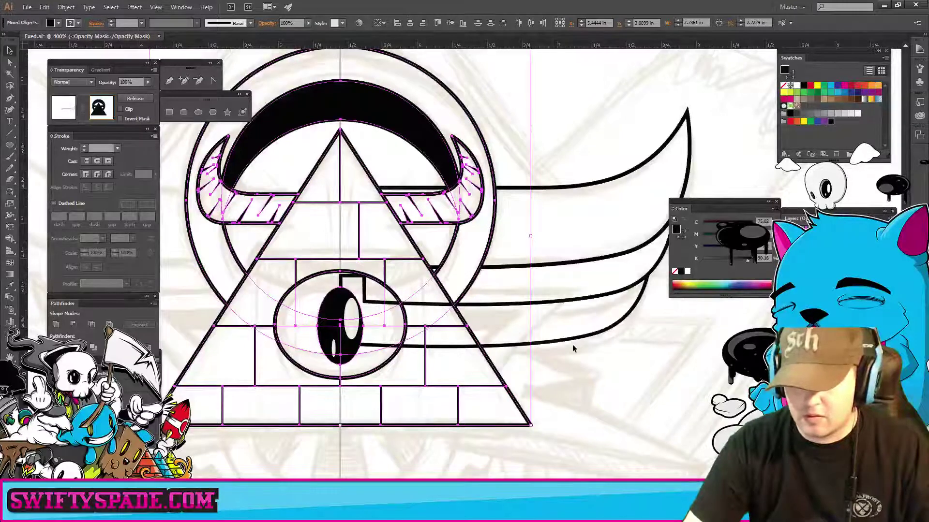
left_click(619, 341)
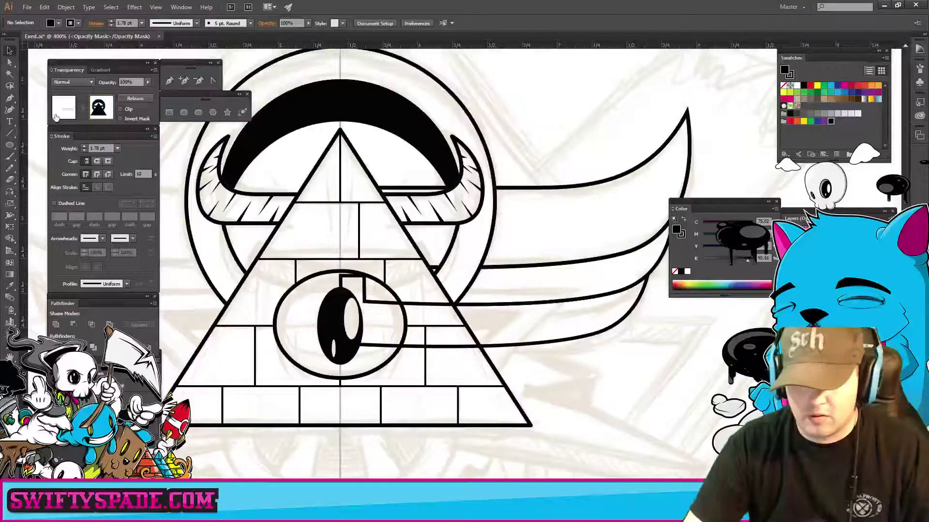
left_click(64, 106)
- Mask the remaining wing tier the same way, with Clip off and black-filled pasted artwork
left_click(610, 345)
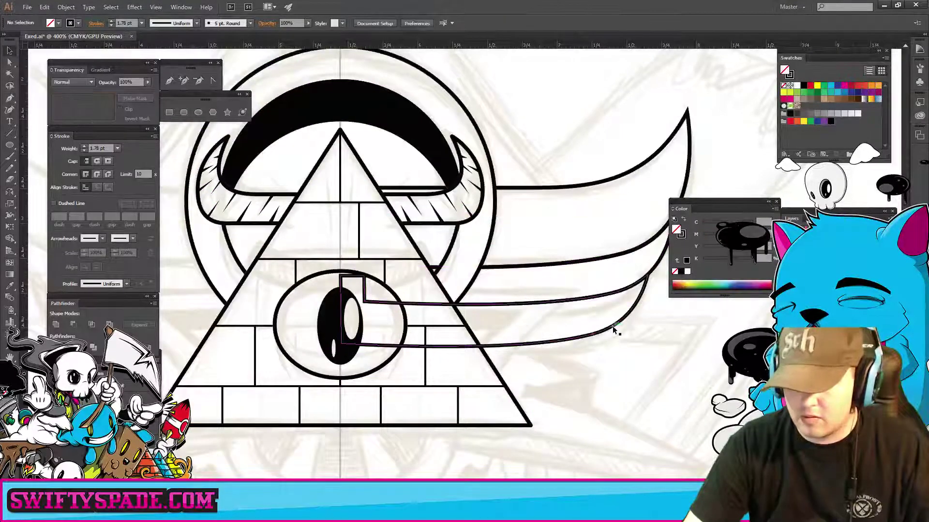
left_click(97, 111)
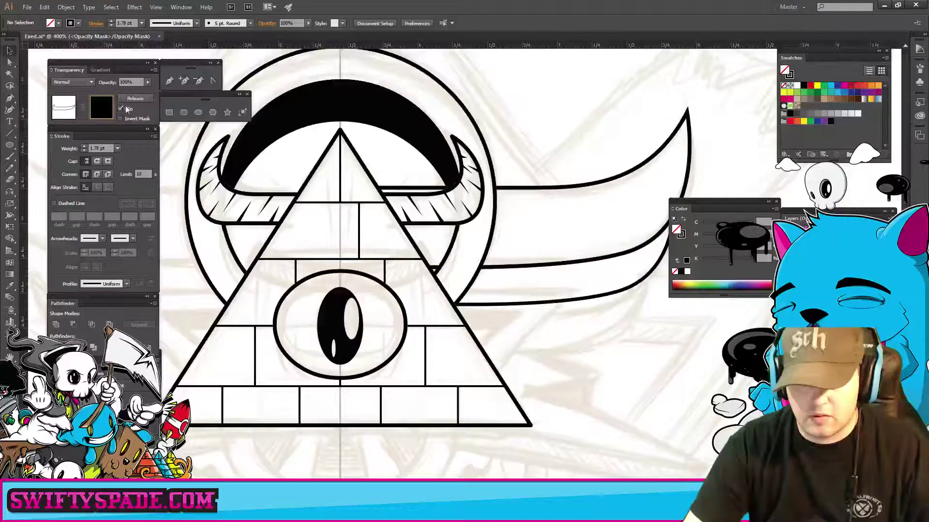
left_click(121, 109)
key("ctrl+f")
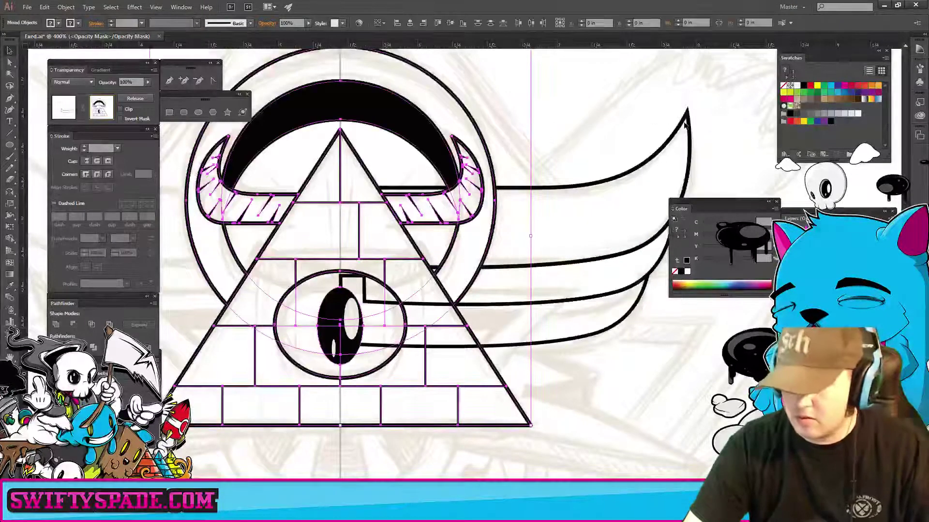
left_click(830, 122)
left_click(646, 418)
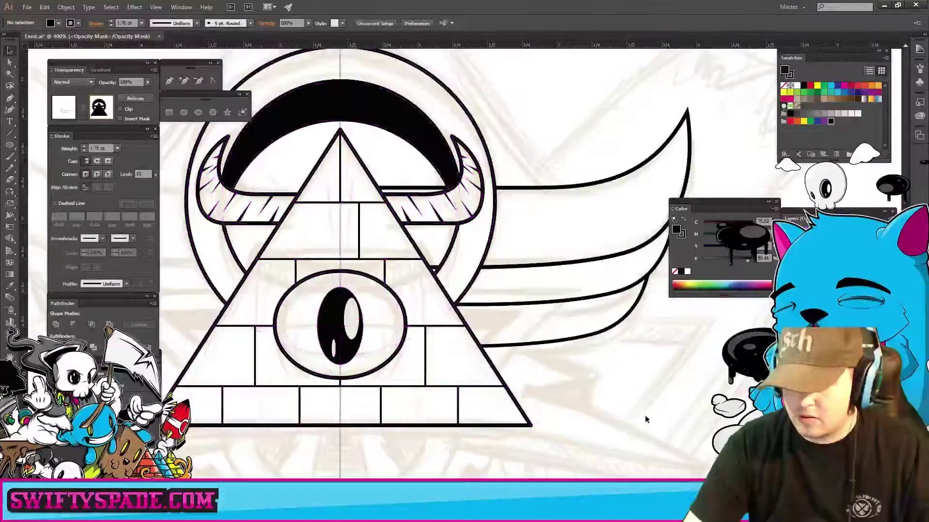
scroll(565, 346, "right", 3)
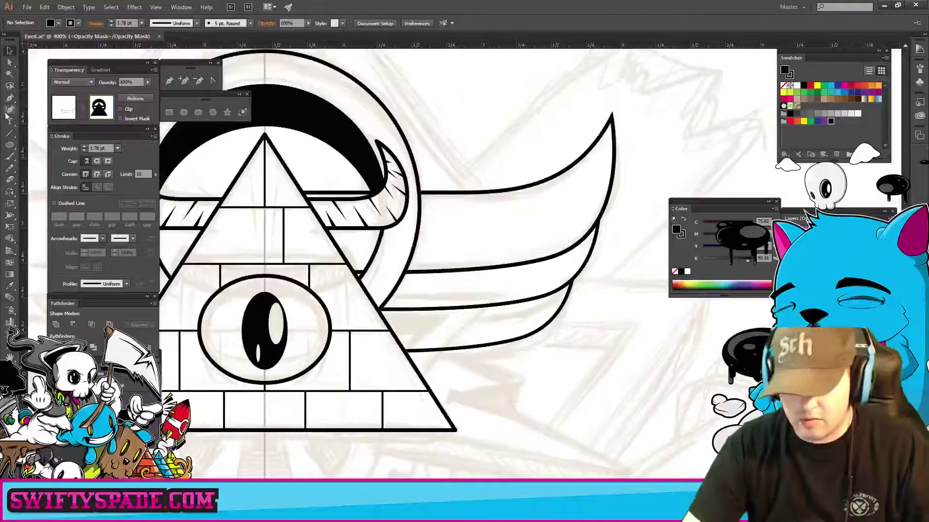
- Reflect a copy of the wing vertically across the pyramid apex onto the left side
left_click(73, 113)
left_click(476, 305)
key("o")
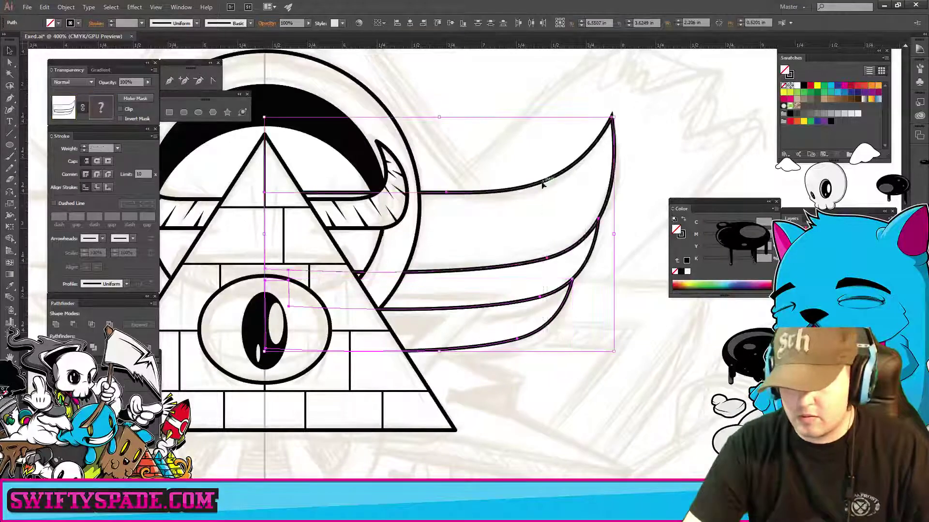
scroll(355, 285, "left", 5)
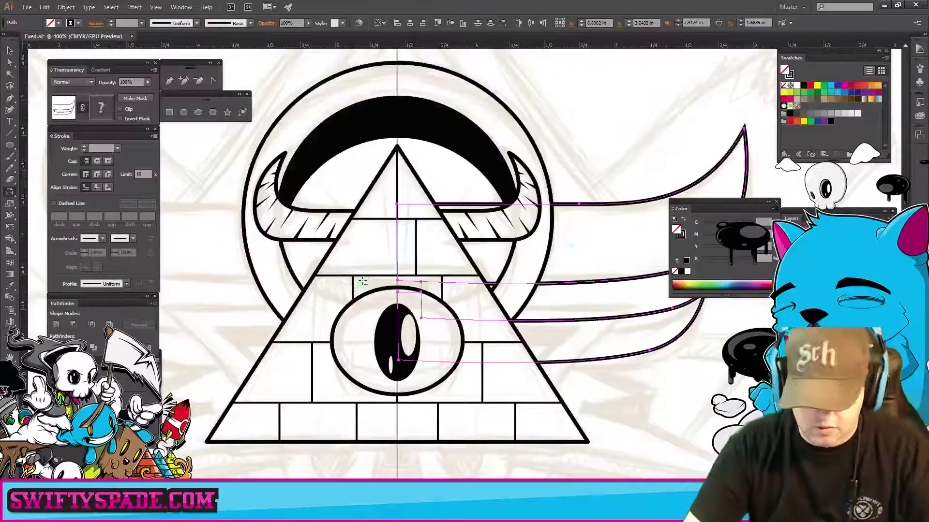
left_click(396, 146)
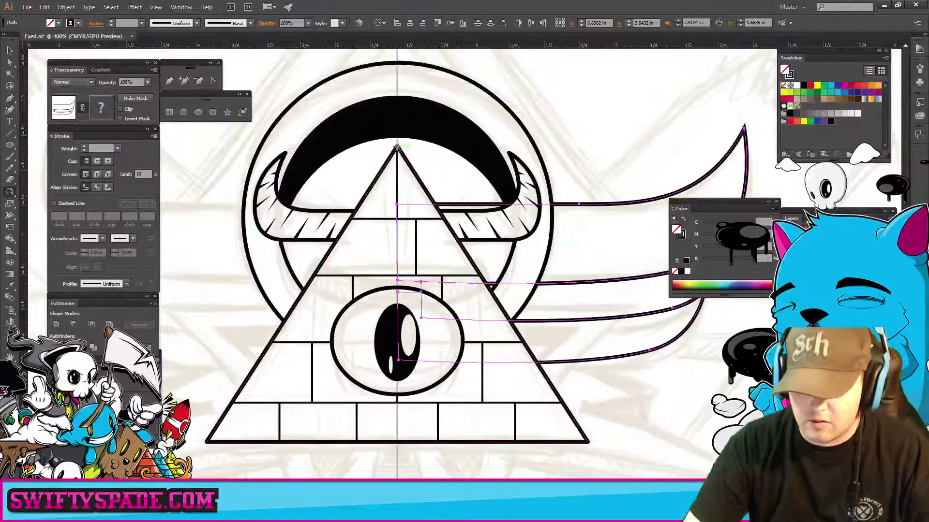
left_click_drag(397, 151, 397, 146)
left_click(397, 147, "alt")
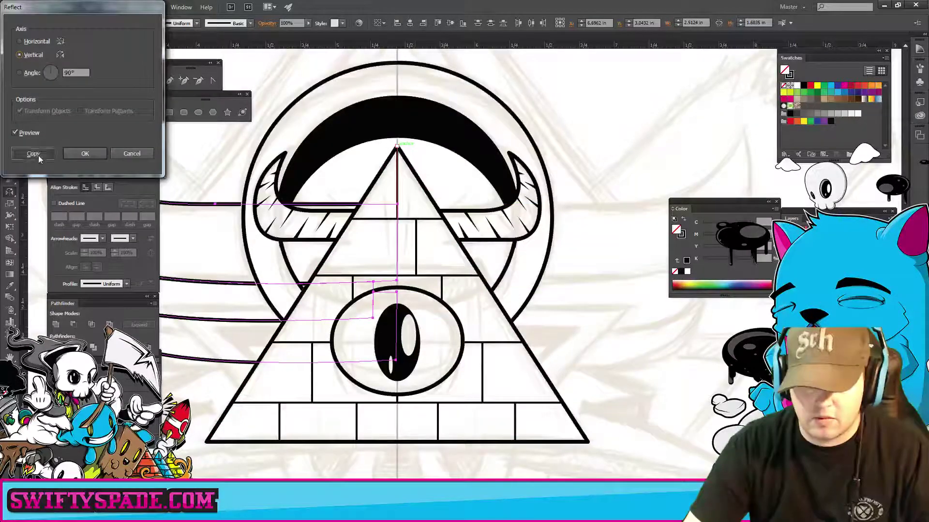
left_click(38, 156)
left_click(671, 399)
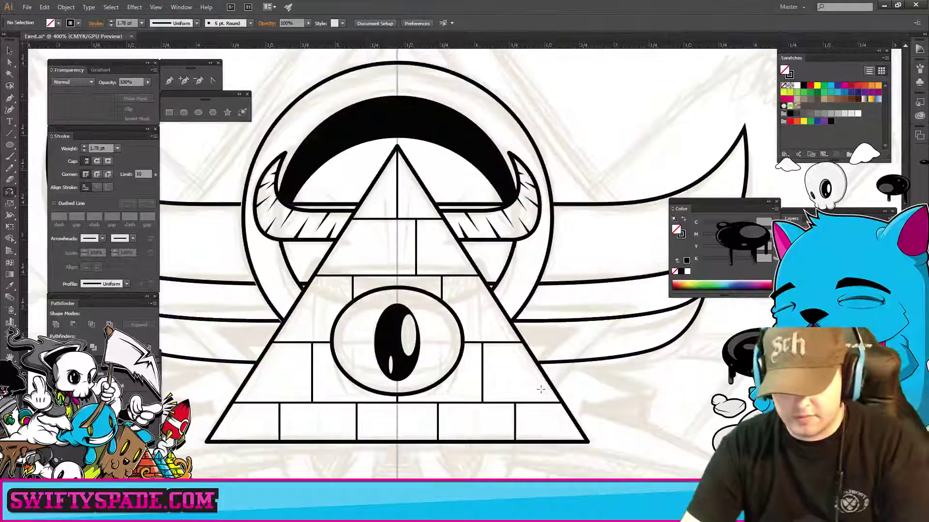
- Zoom and pan to show the emblem with empty space above the pyramid
key("ctrl+minus")
key("ctrl+minus")
key("ctrl+minus")
key("ctrl+minus")
key("ctrl+plus")
key("ctrl+plus")
key("ctrl+plus")
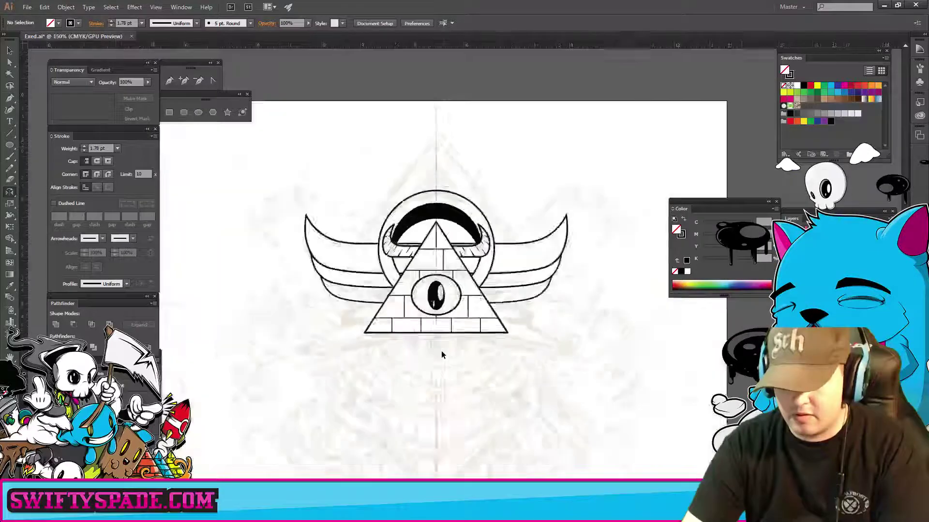
left_click_drag(440, 262, 482, 334)
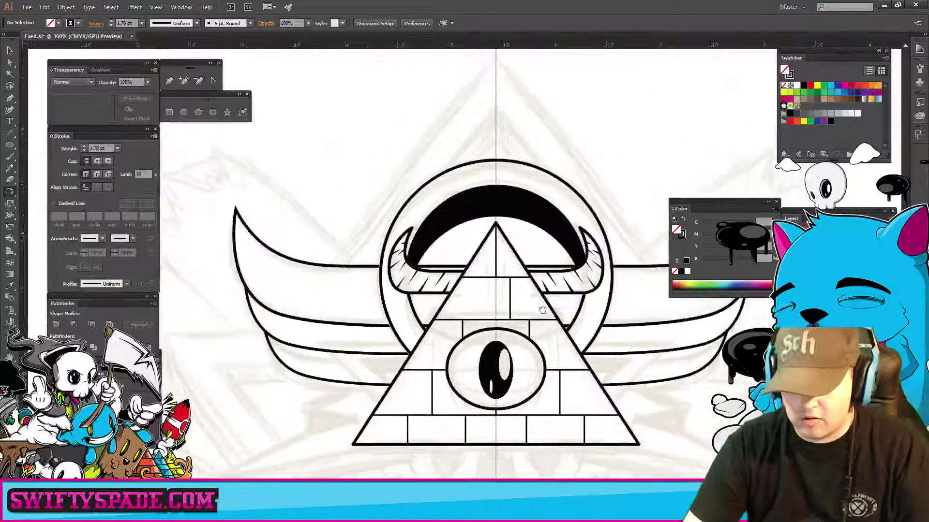
key("p")
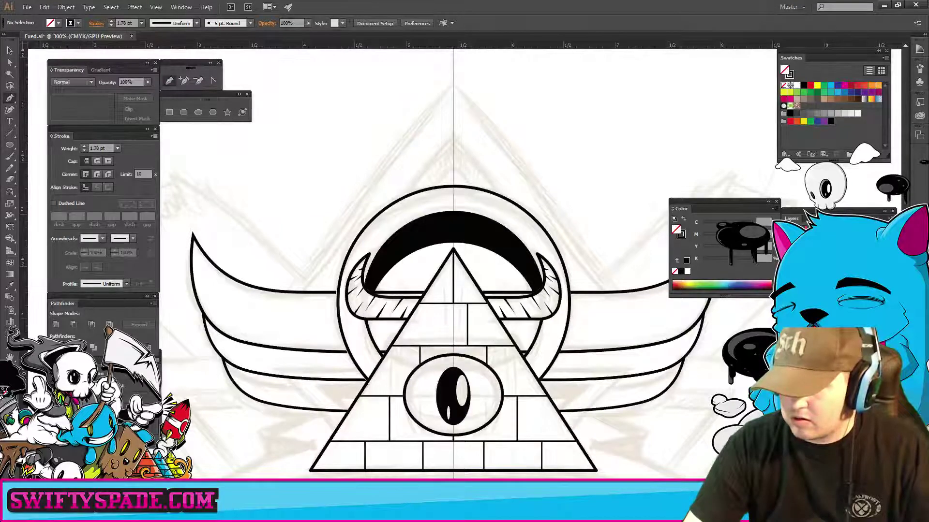
key("ctrl+a")
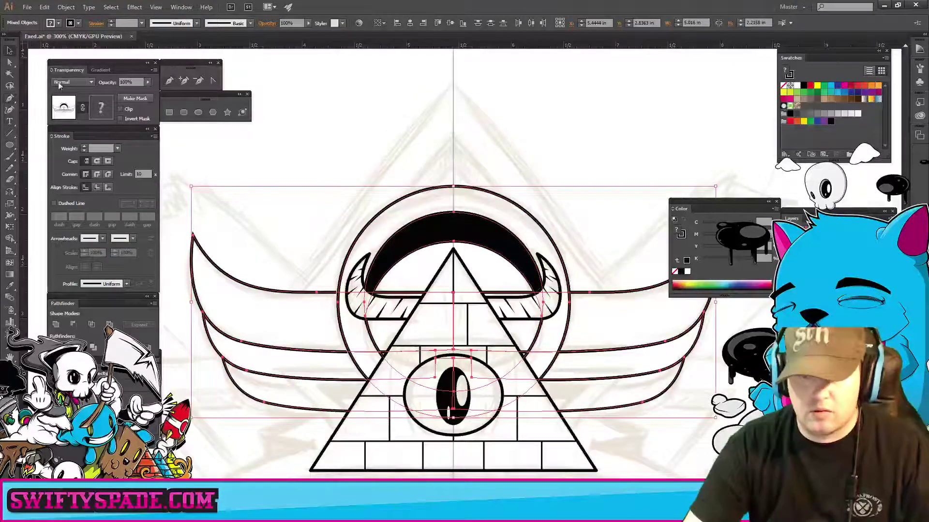
left_click(332, 176)
left_click_drag(332, 176, 295, 79)
left_click_drag(525, 260, 541, 326)
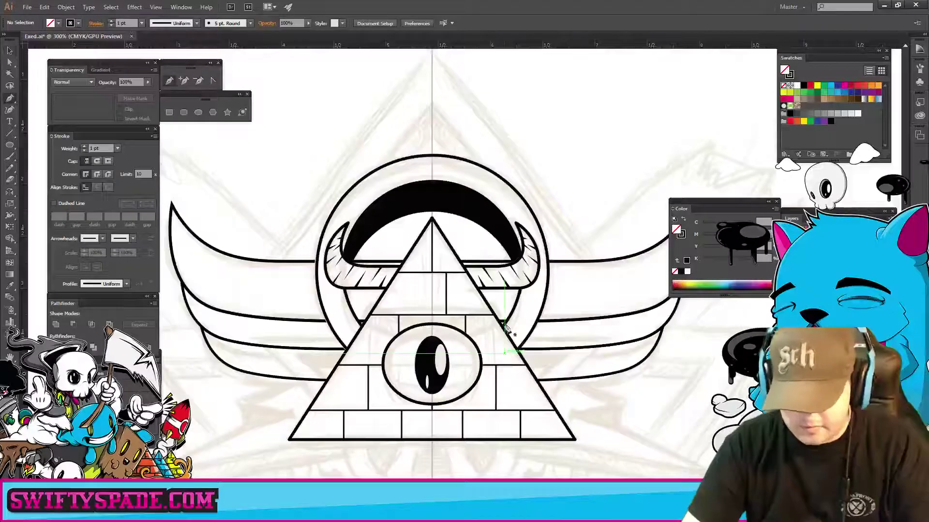
left_click_drag(425, 187, 452, 240)
- Pen a line from high above the apex to the lower left, then to the centre guide
key("p")
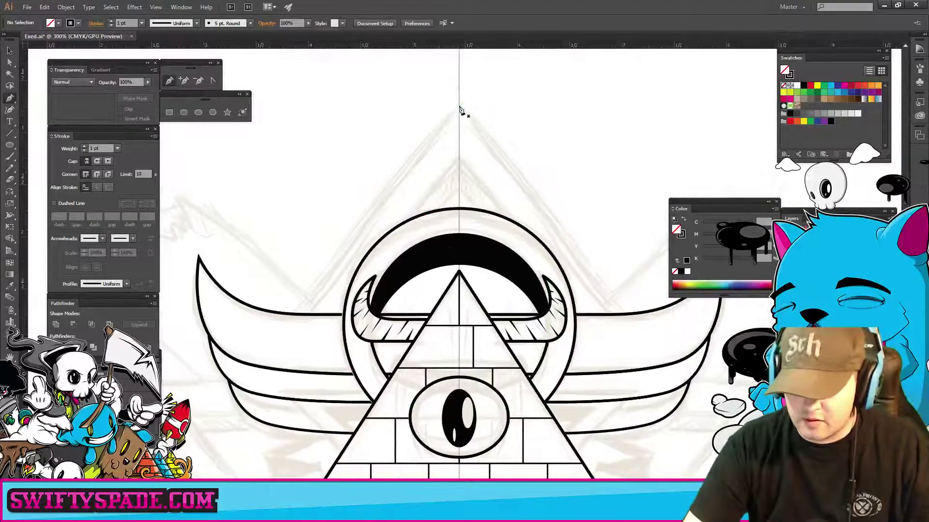
left_click(460, 109)
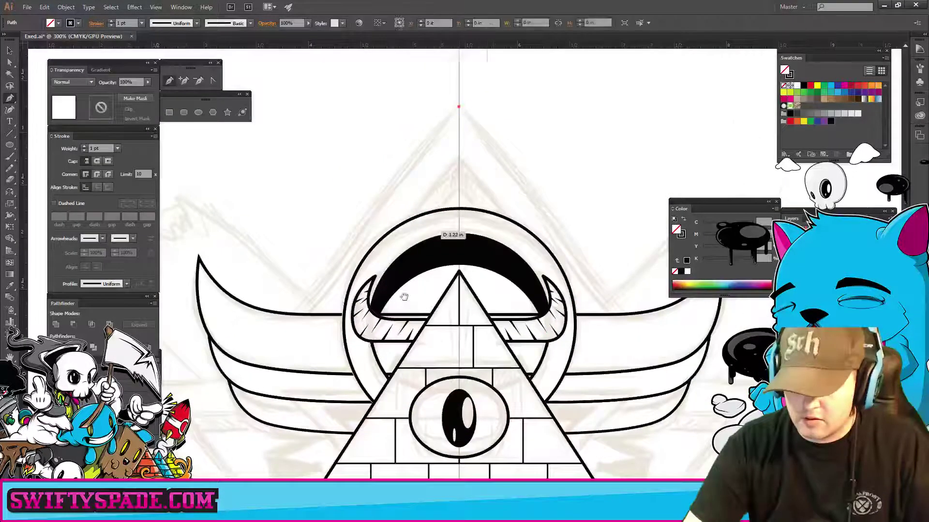
left_click_drag(459, 109, 487, 27)
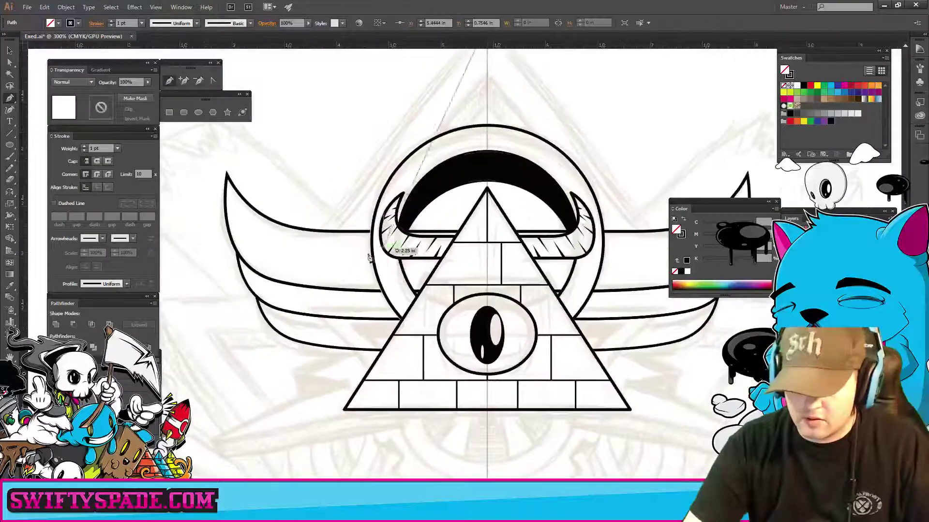
left_click(270, 295)
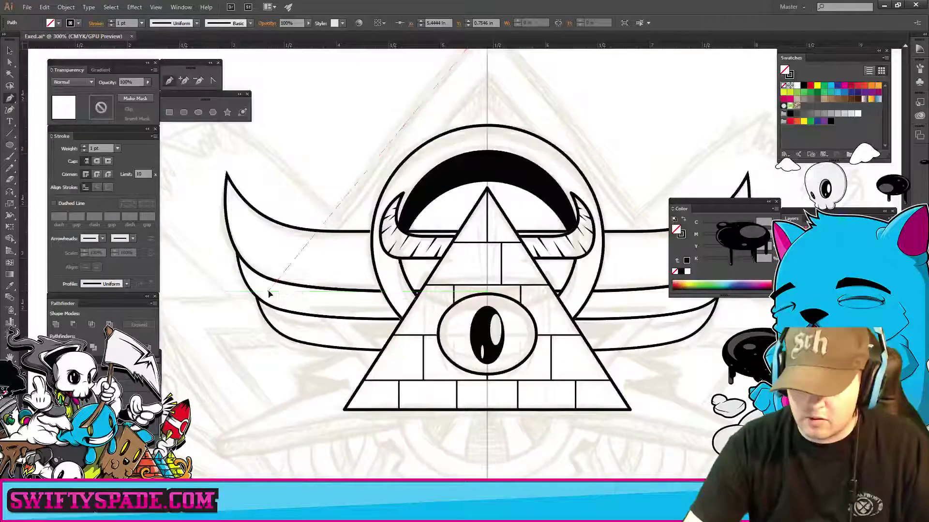
left_click_drag(510, 317, 384, 327)
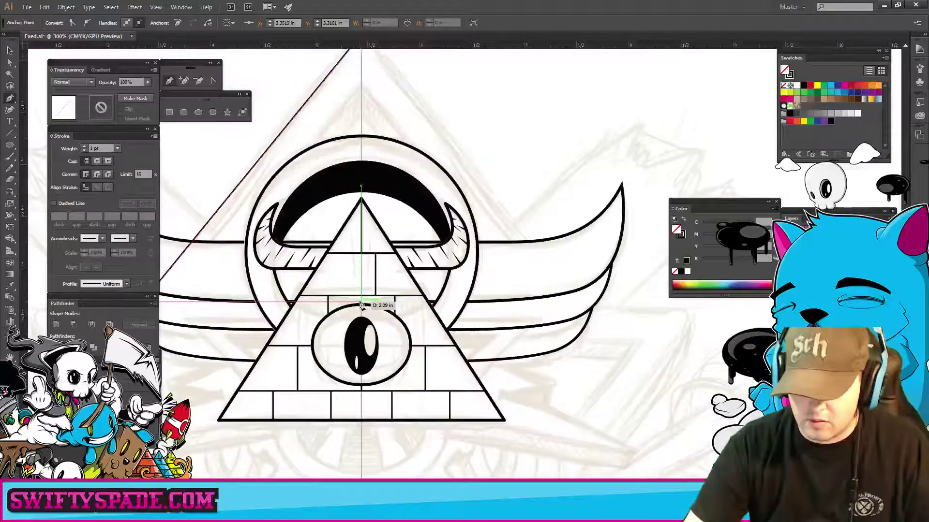
left_click(362, 305)
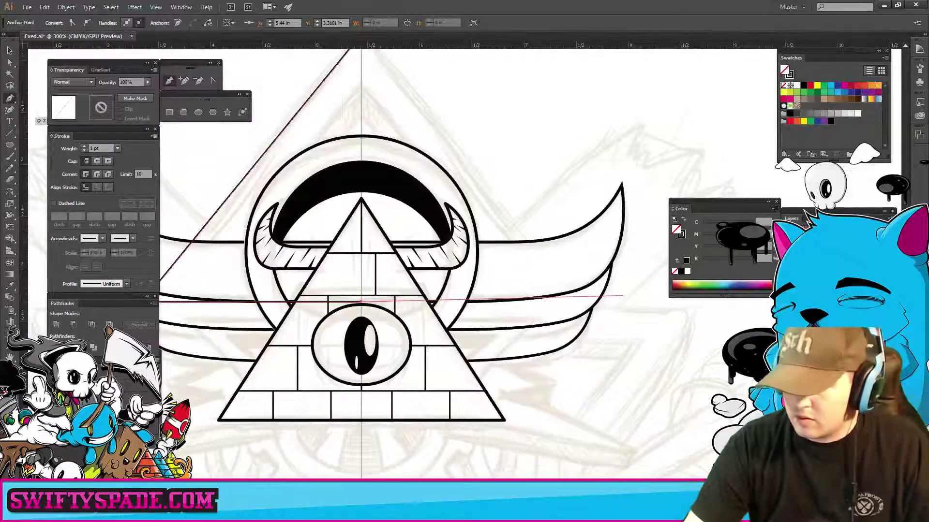
key("ctrl+minus")
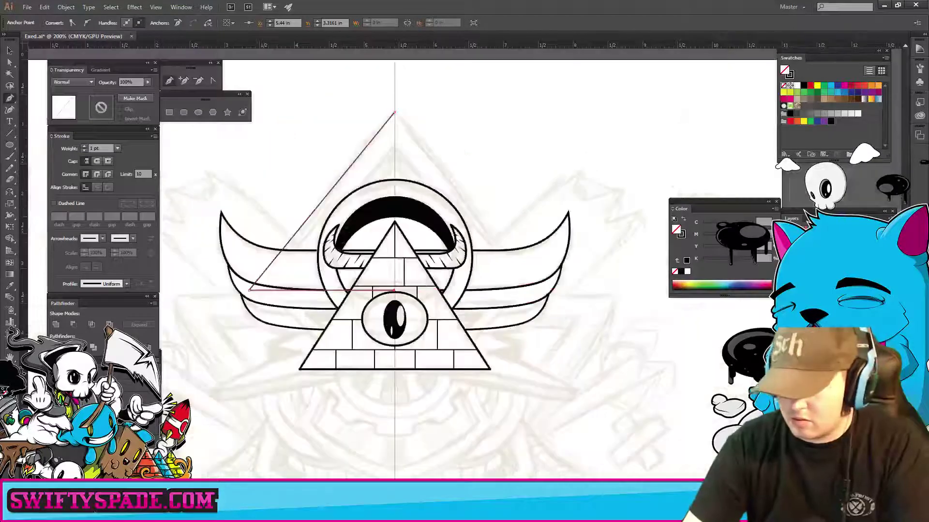
key("ctrl+plus")
key("ctrl+plus")
key("ctrl+plus")
key("ctrl+plus")
scroll(580, 271, "up", 2)
scroll(532, 300, "left", 5)
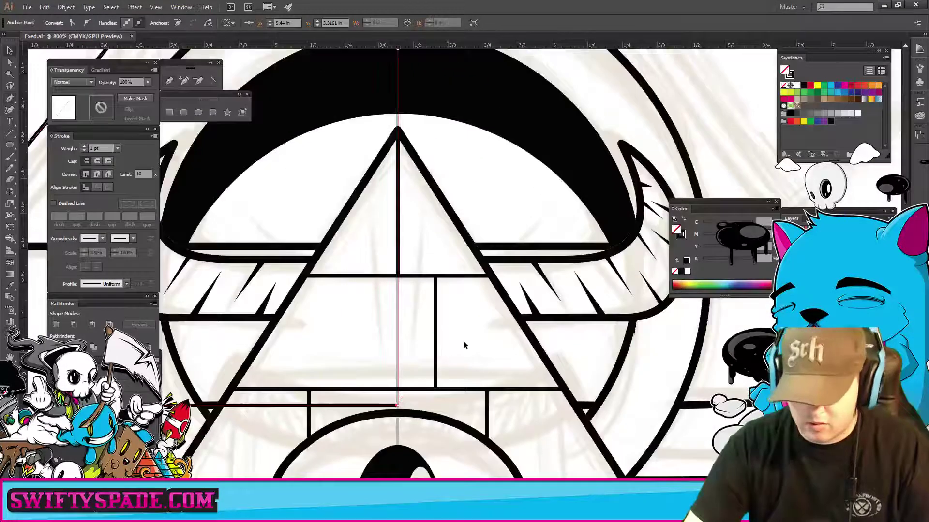
- Reflect a copy of the horizontal line across the centre and join the two halves
key("ctrl+shift+a")
left_click(381, 406)
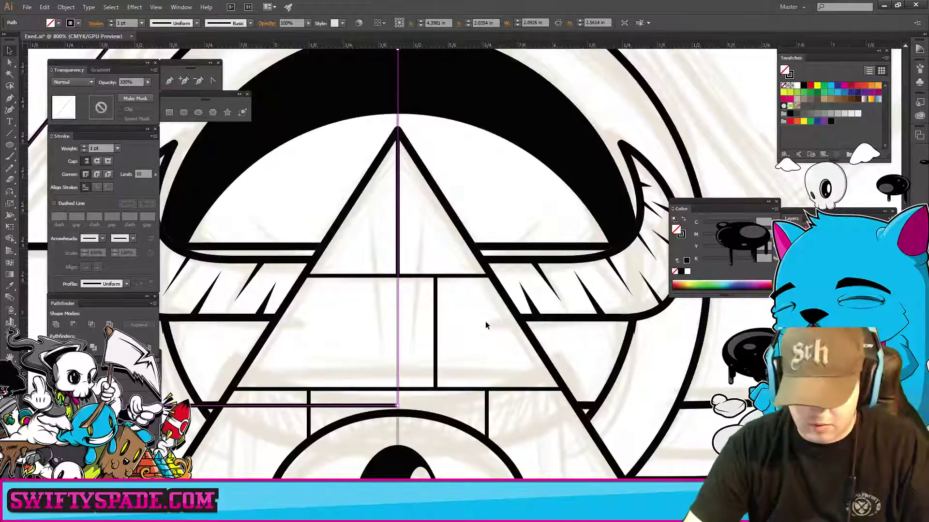
key("p")
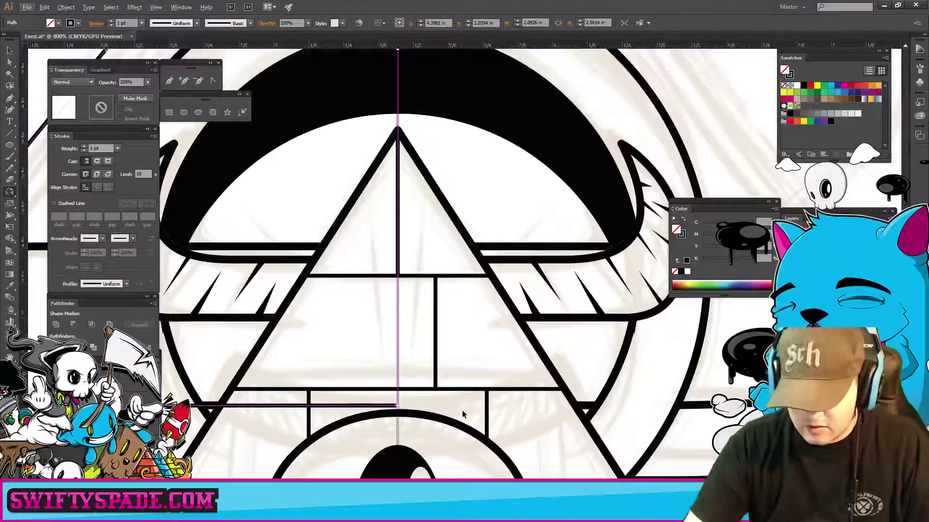
key("ctrl+z")
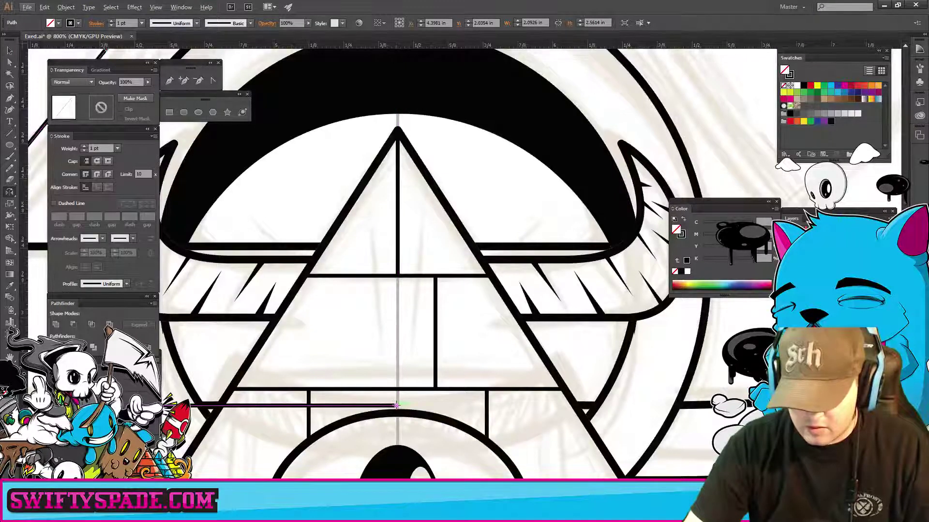
left_click(396, 405, "alt")
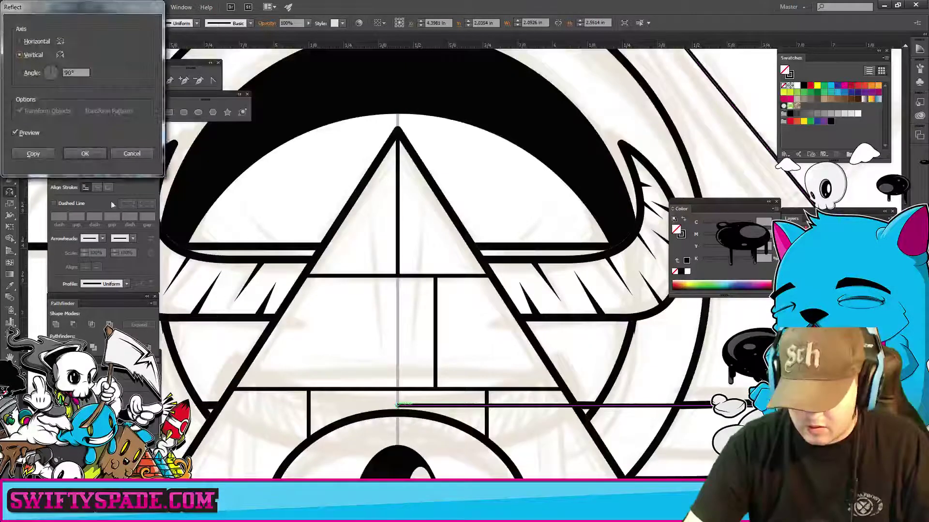
left_click(34, 154)
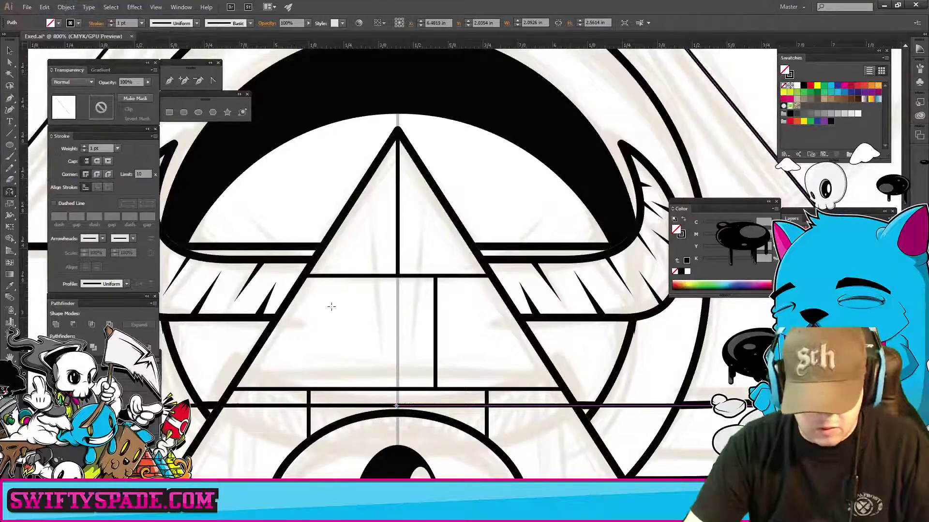
key("a")
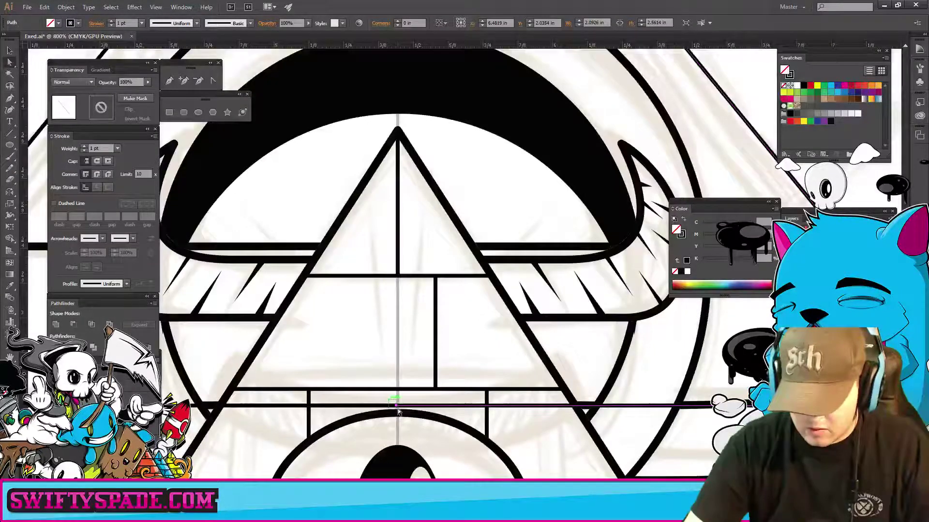
left_click(398, 411)
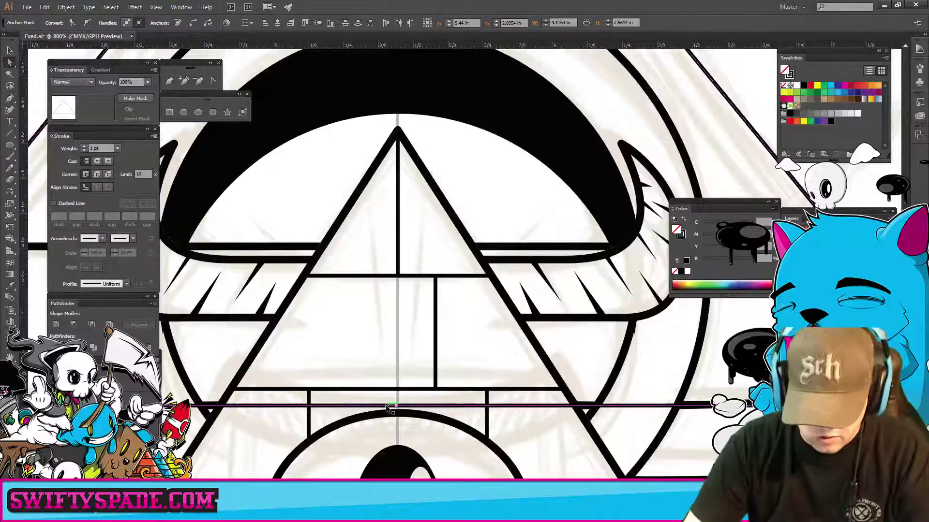
key("ctrl+j")
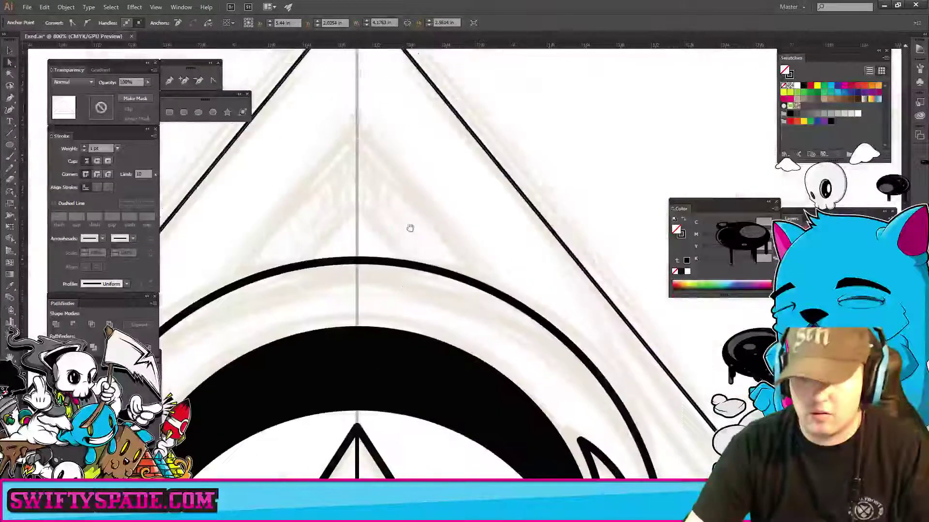
- Replace the triangle's right side with a reflected copy of its left side
scroll(379, 196, "up", 3)
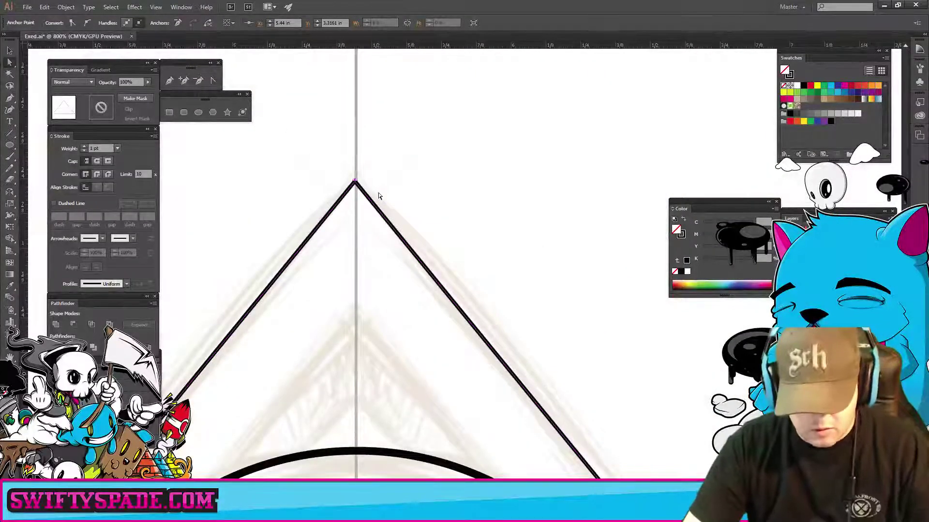
key("Delete")
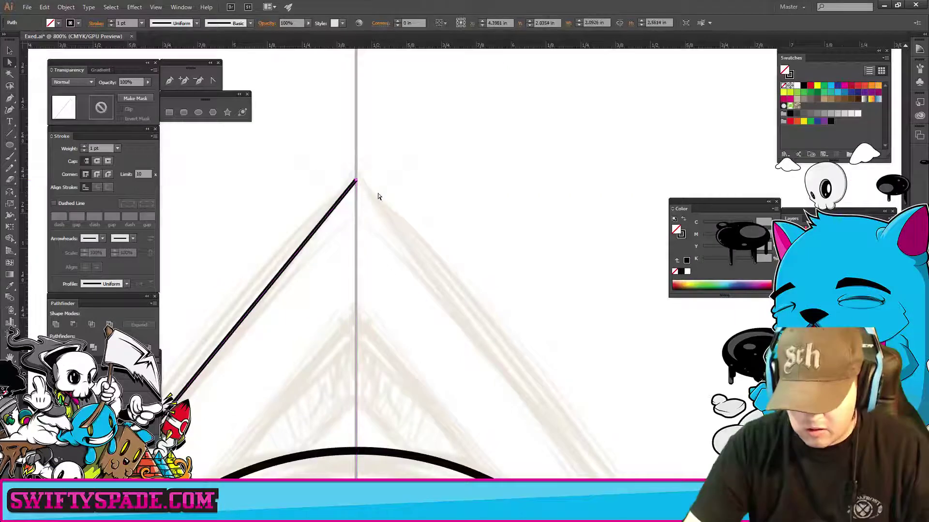
left_click(369, 189)
key("v")
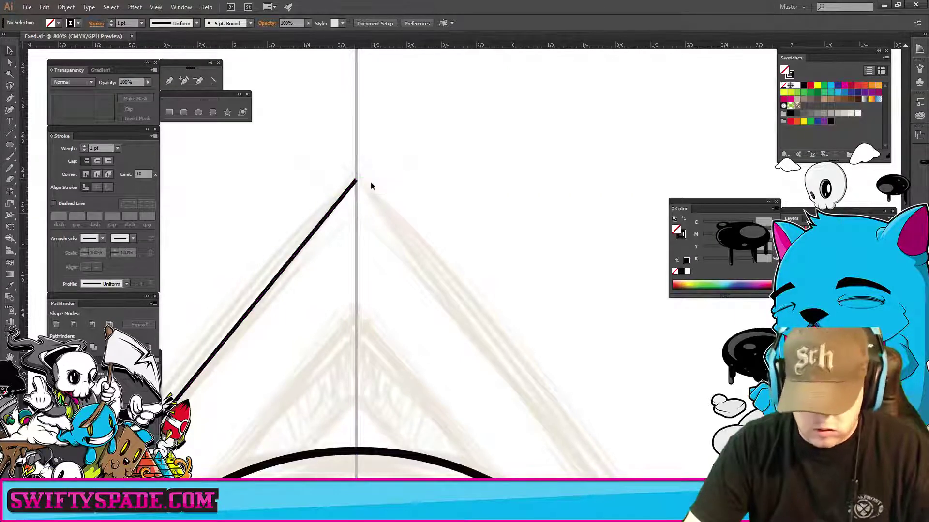
left_click_drag(371, 192, 370, 191)
key("r")
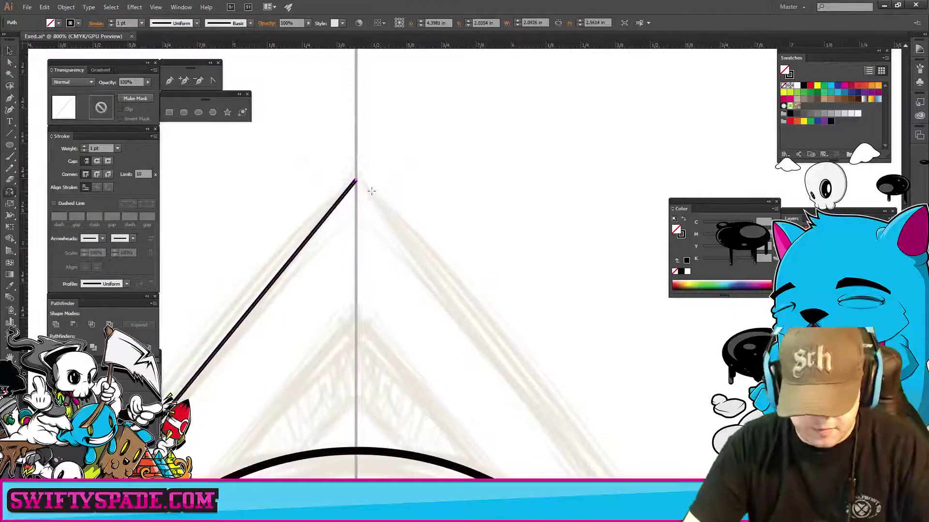
left_click(356, 181, "alt")
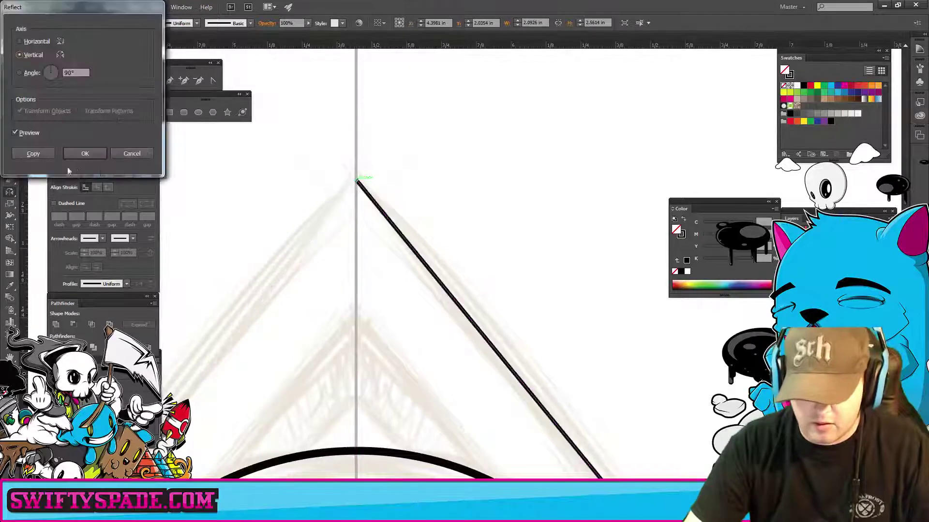
left_click(35, 154)
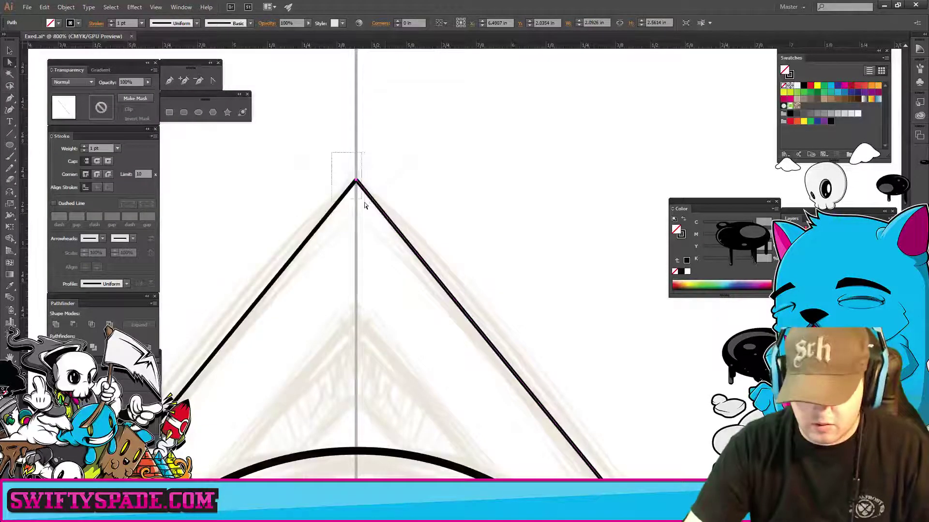
- Select the two apex anchors, then the whole large triangle
left_click_drag(332, 153, 362, 200)
scroll(388, 267, "down", 2)
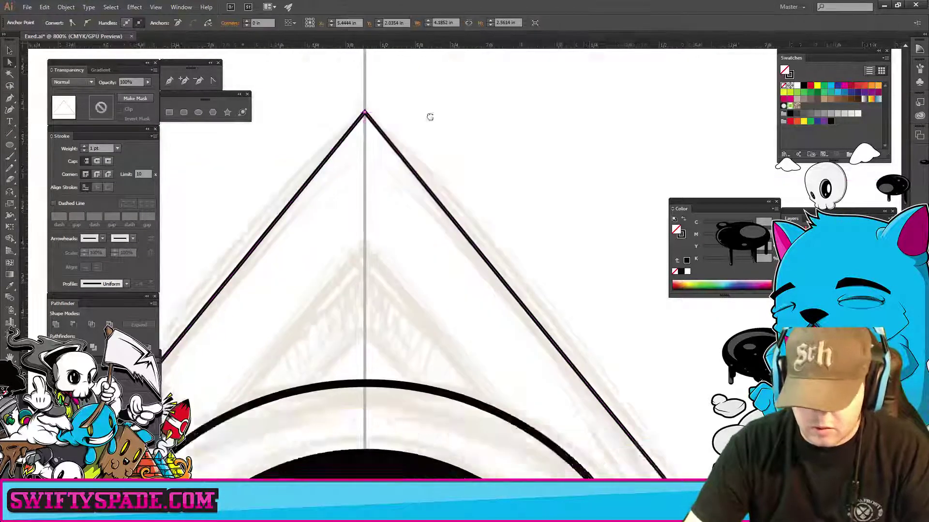
scroll(411, 193, "down", 2)
scroll(435, 291, "up", 2)
scroll(438, 271, "up", 2)
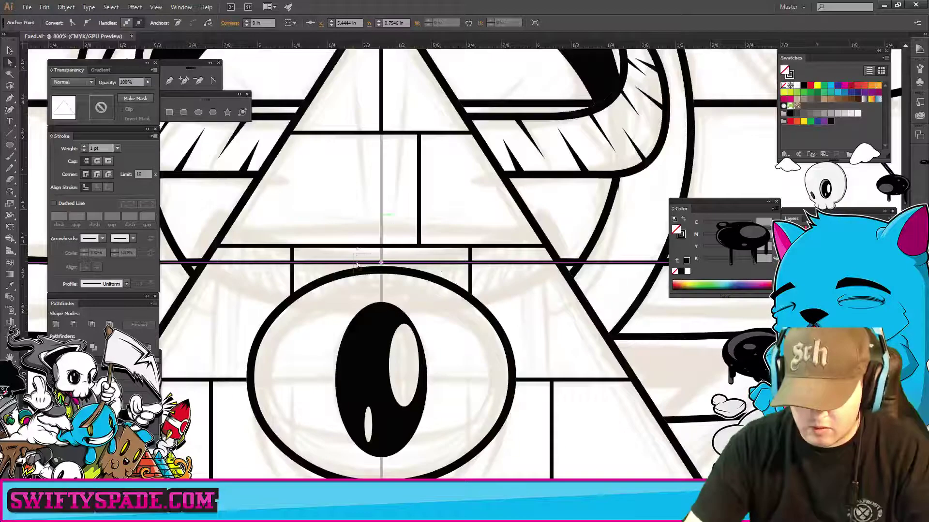
left_click(395, 286)
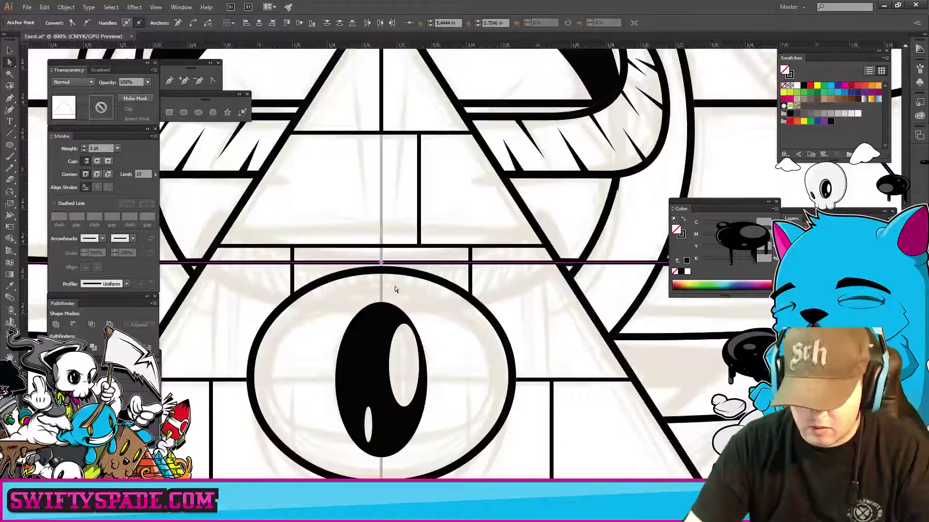
left_click(411, 211)
scroll(411, 211, "down", 2)
scroll(373, 442, "up", 1)
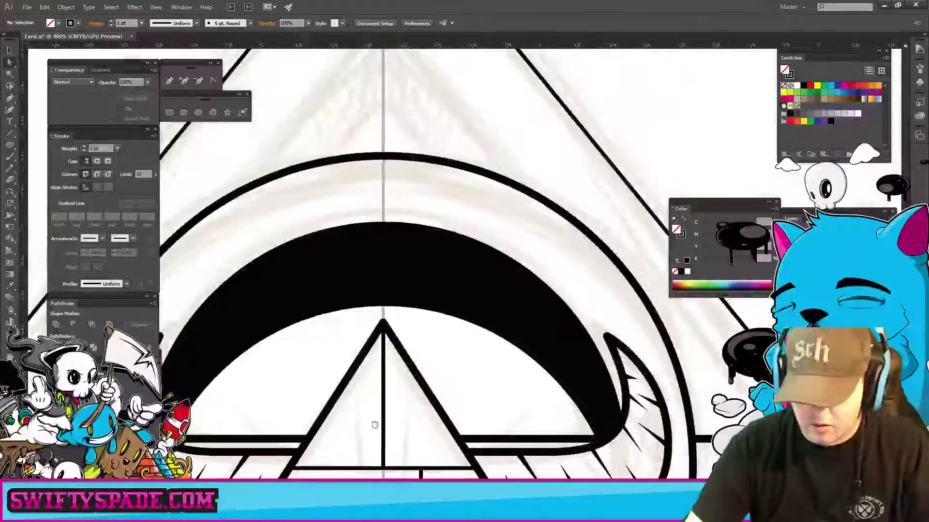
scroll(394, 395, "up", 1)
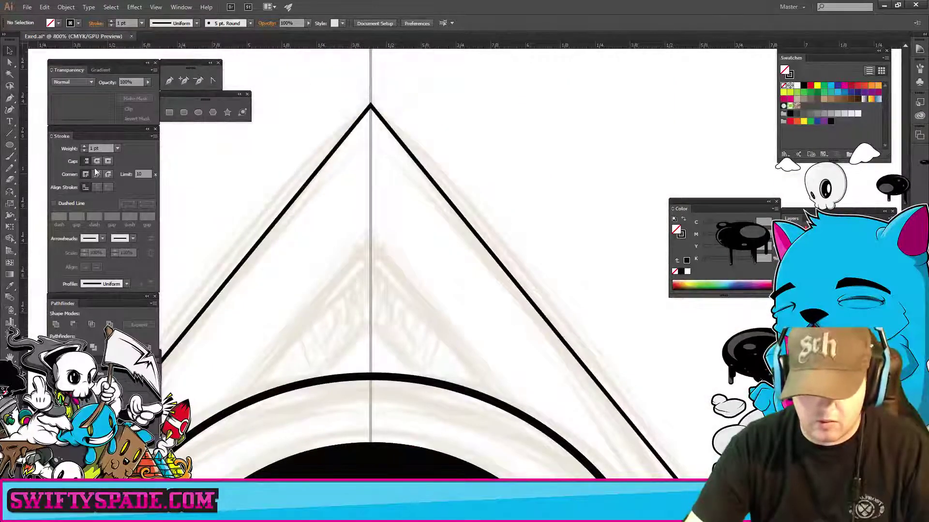
left_click_drag(228, 165, 455, 218)
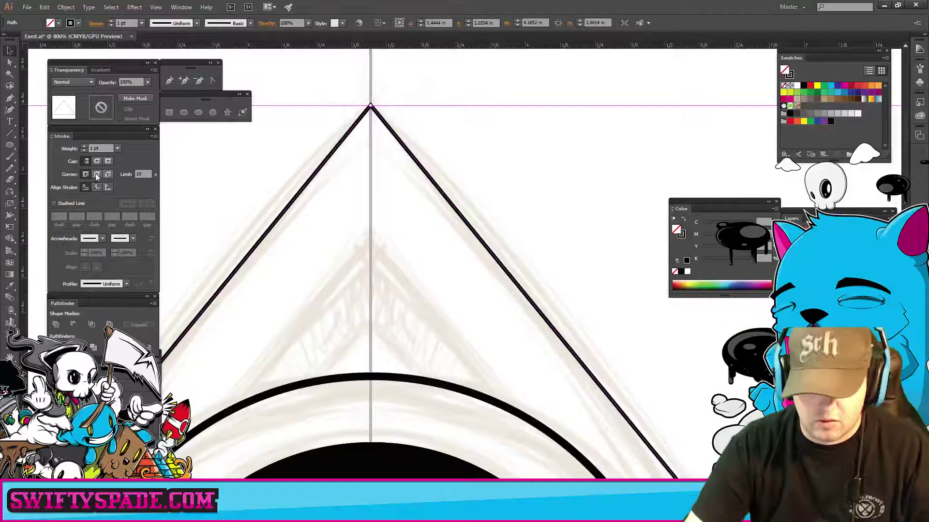
left_click(223, 182)
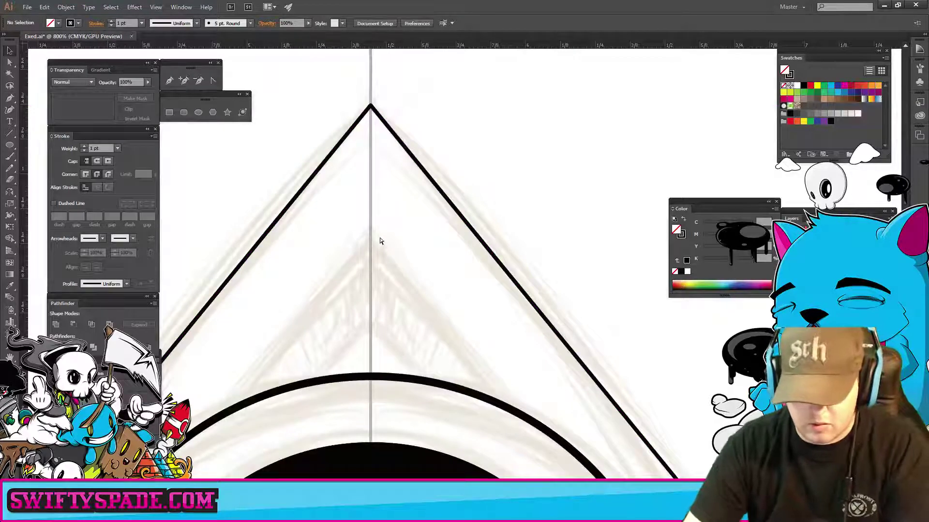
scroll(379, 239, "down", 3)
left_click_drag(492, 214, 448, 264)
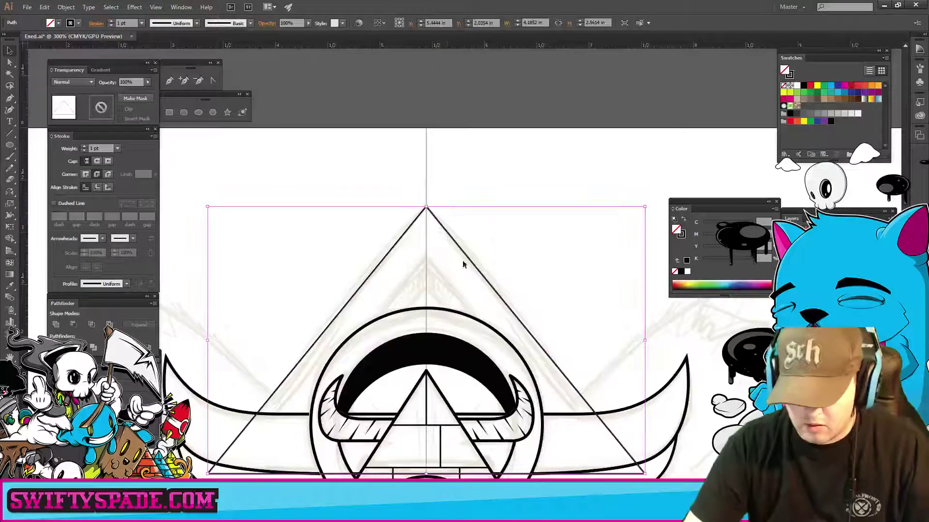
- Give the large triangle a 2 pt stroke
key("v")
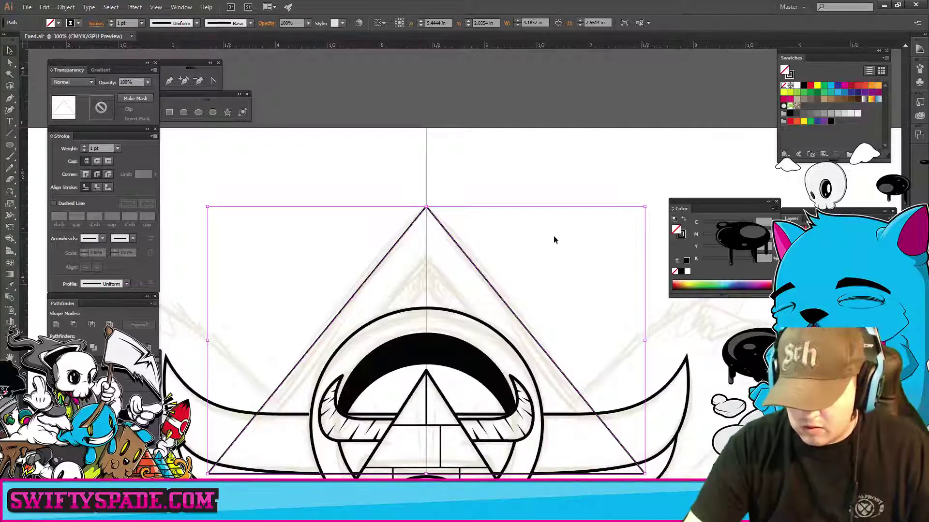
left_click(530, 247)
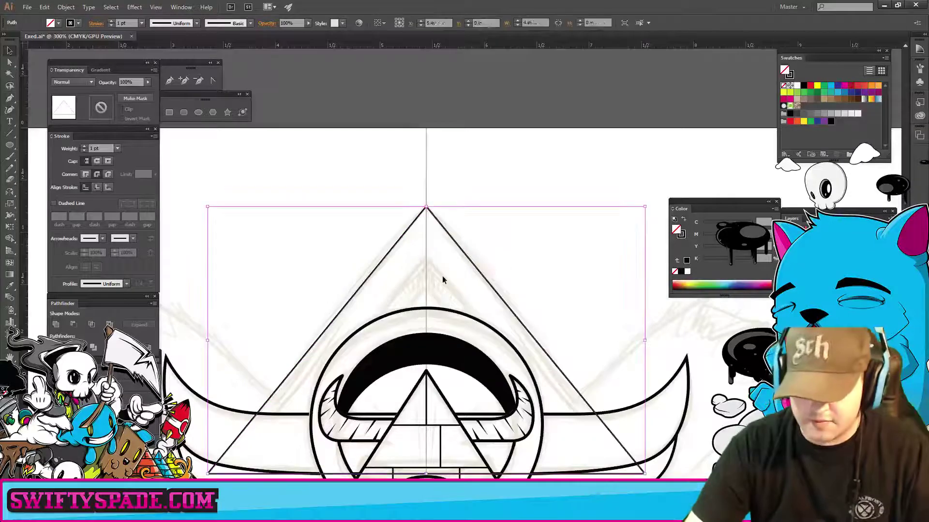
left_click(116, 149)
left_click(129, 202)
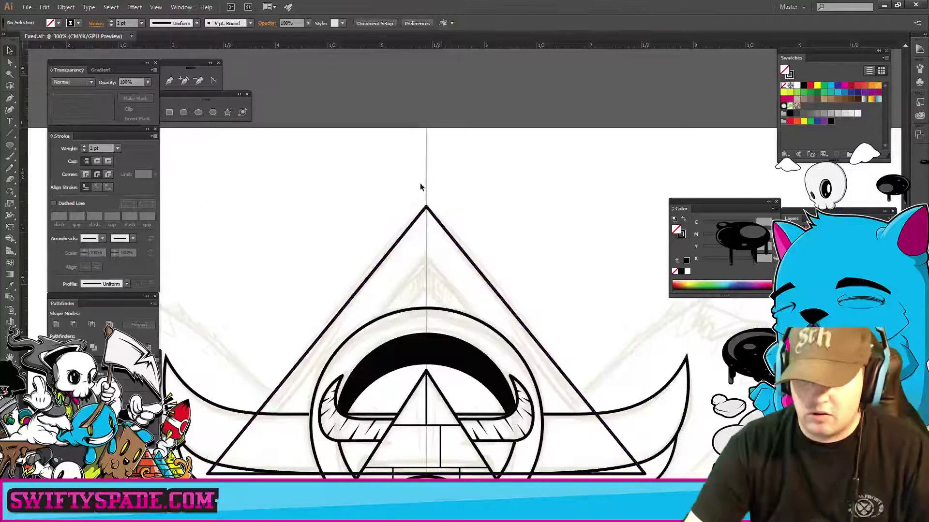
- Create an inner triangle with Offset Path set to -0.25
left_click(66, 7)
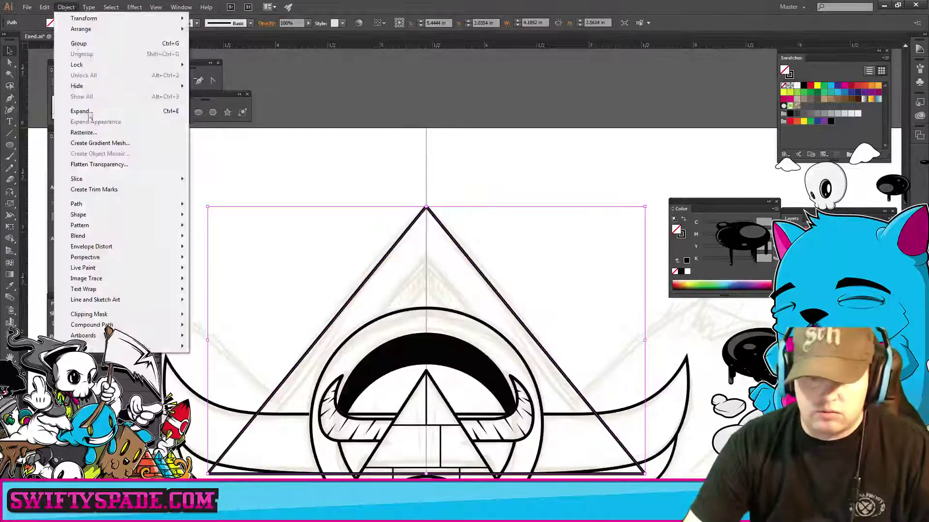
mouse_move(76, 204)
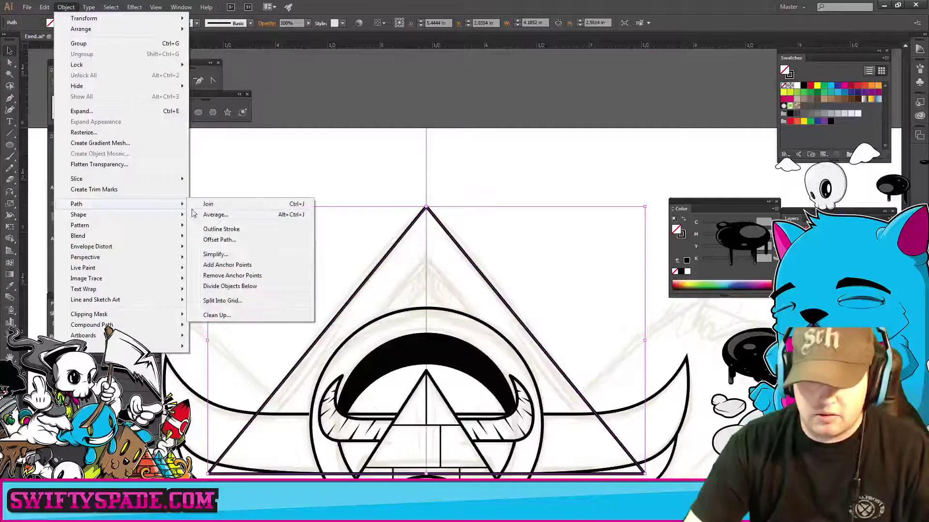
left_click(220, 240)
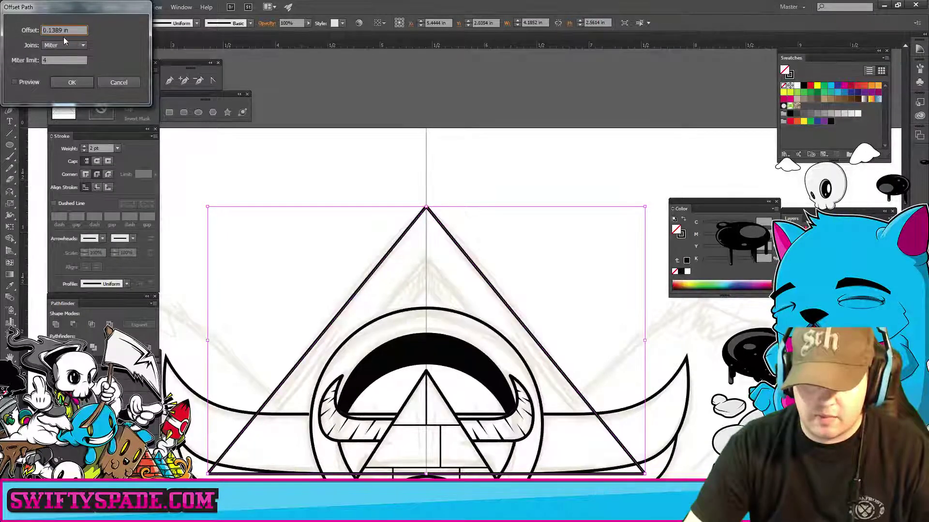
key("Home")
type("-")
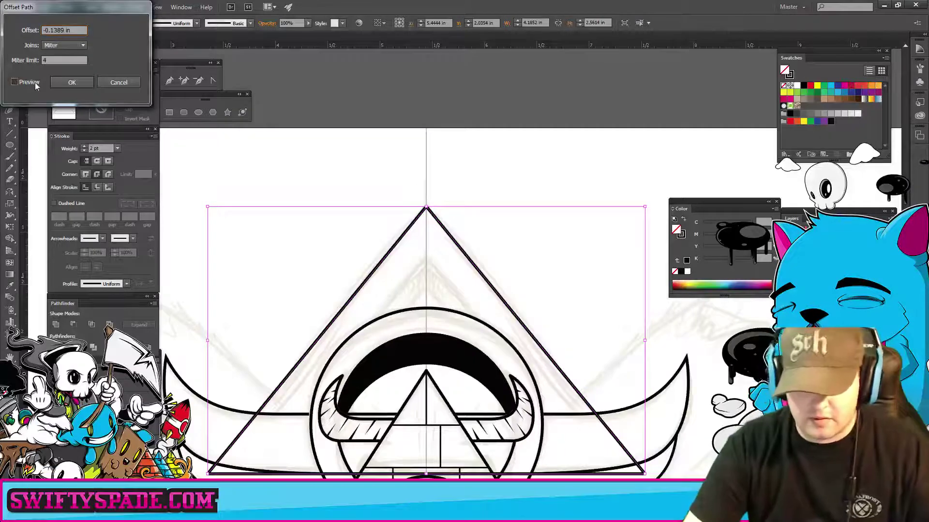
left_click(35, 82)
triple_click(78, 30)
type("-.25")
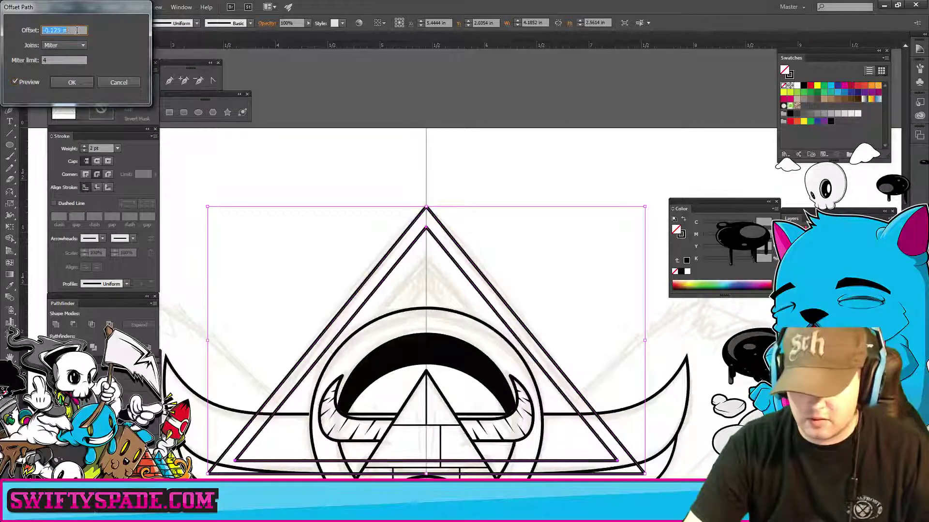
key("Tab")
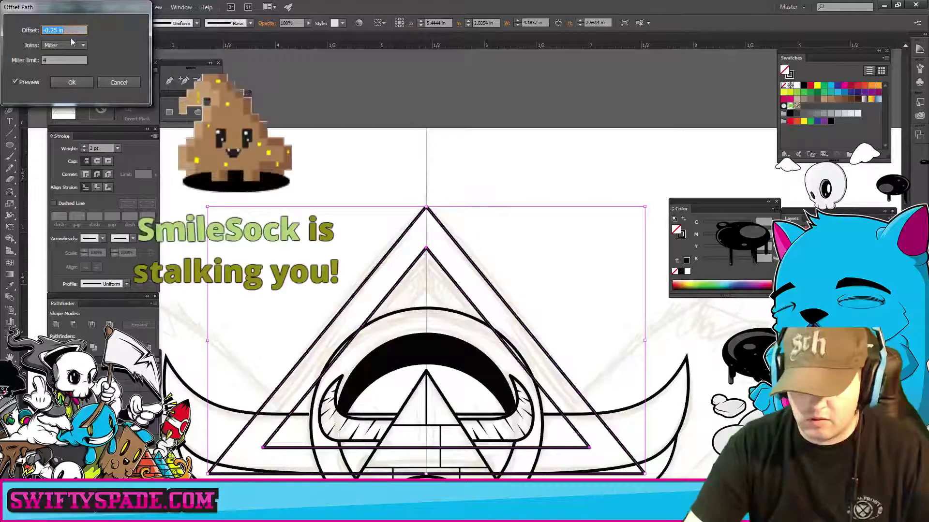
left_click(72, 82)
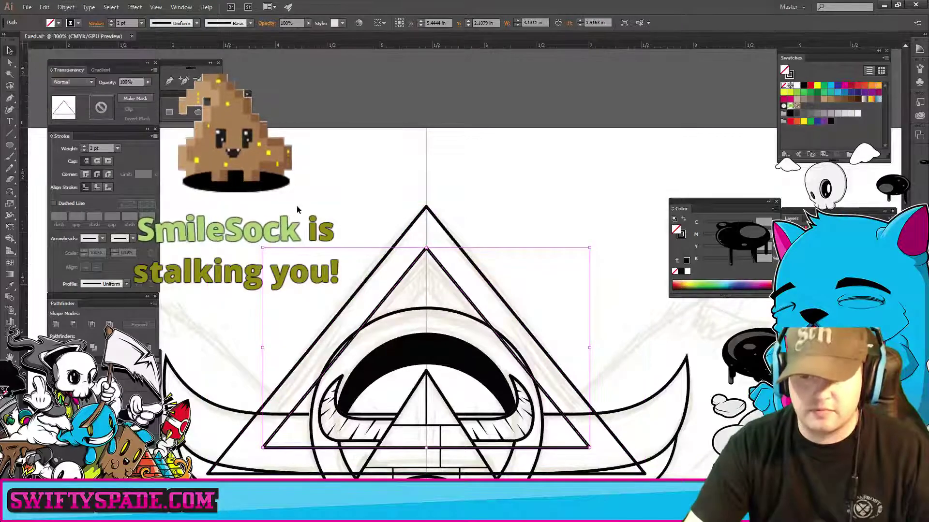
left_click(611, 125)
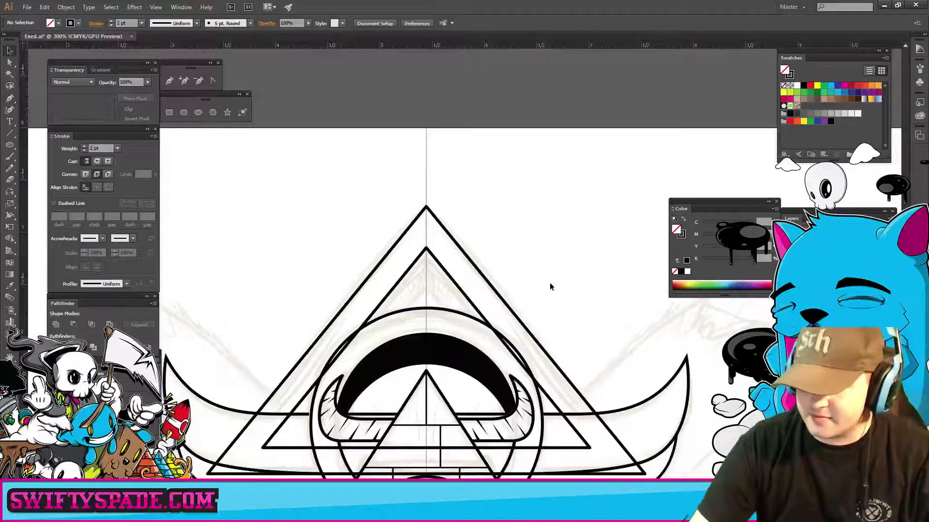
- Duplicate the inner triangle 0.2 in below the original
left_click(435, 259)
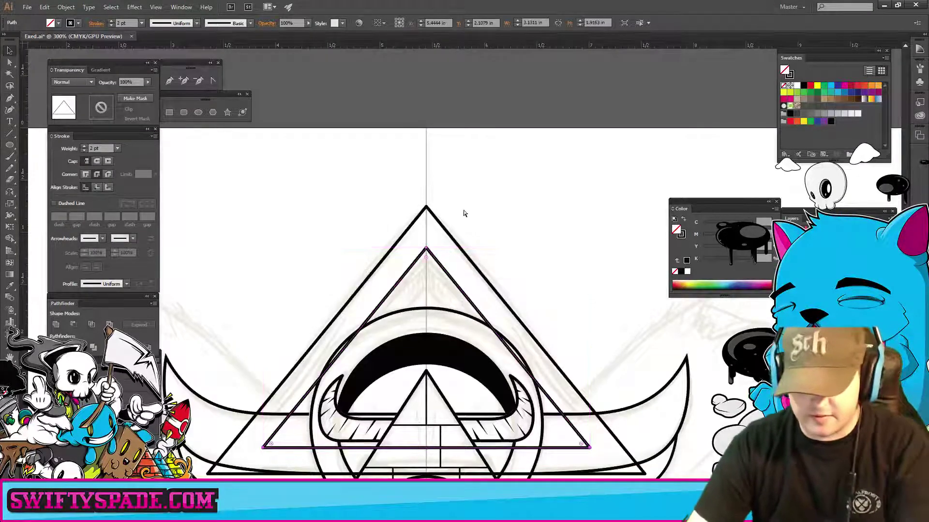
key("ctrl+minus")
key("ctrl+equal")
key("ctrl+shift+b")
key("ctrl+equal")
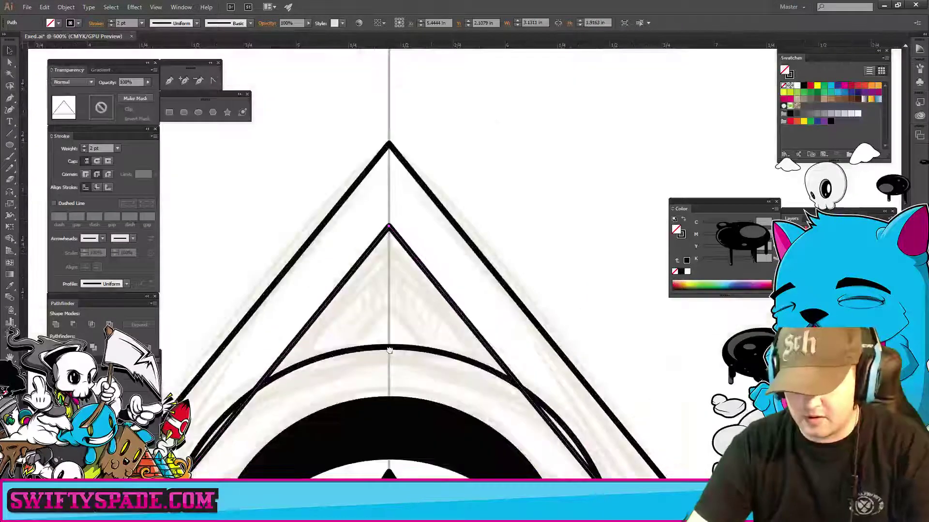
key("ctrl+equal")
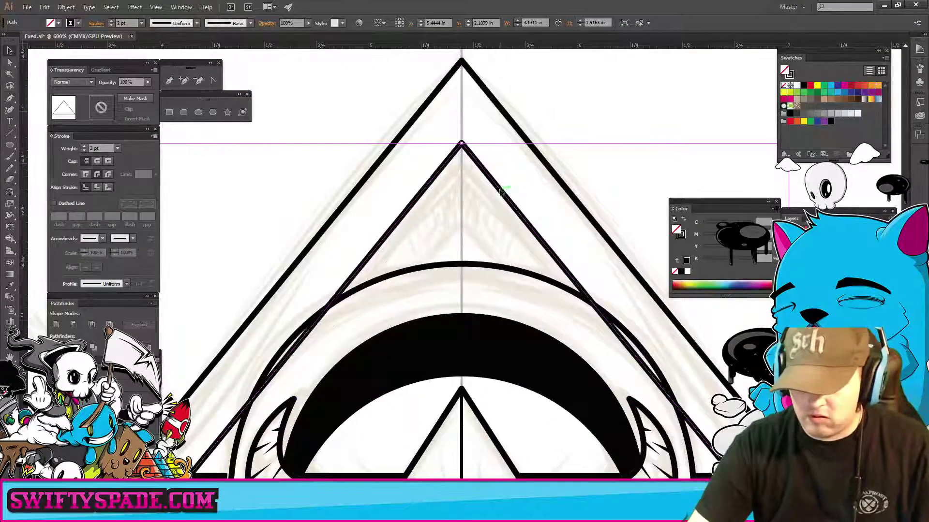
left_click_drag(501, 191, 498, 235)
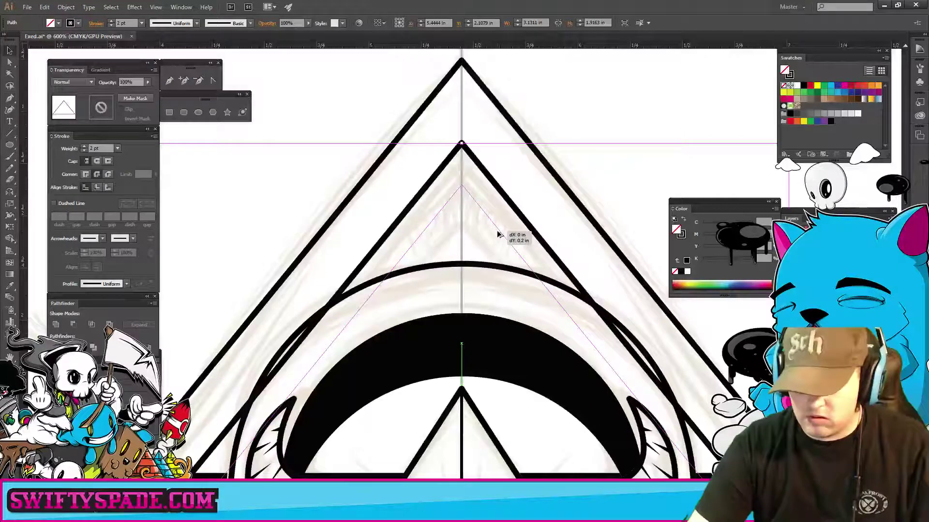
left_click_drag(498, 235, 498, 234)
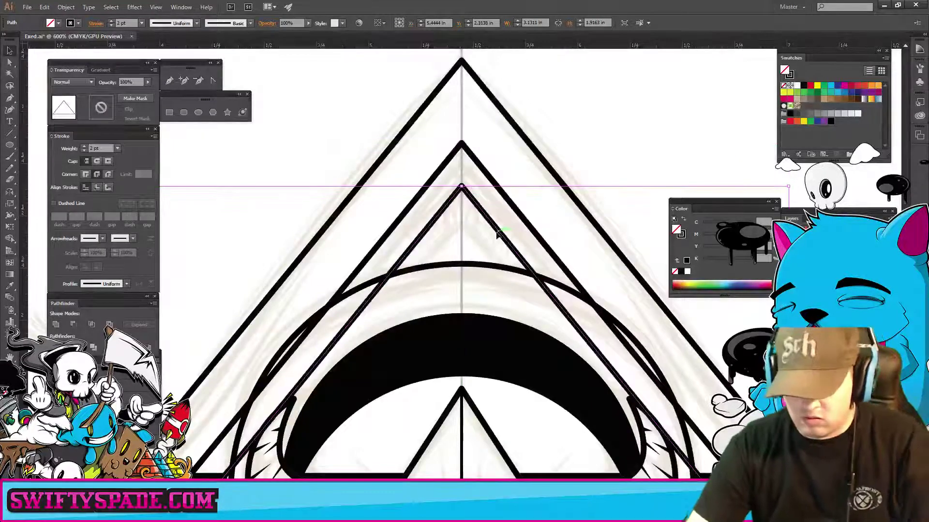
key("ctrl+minus")
key("ctrl+minus")
key("ctrl+equal")
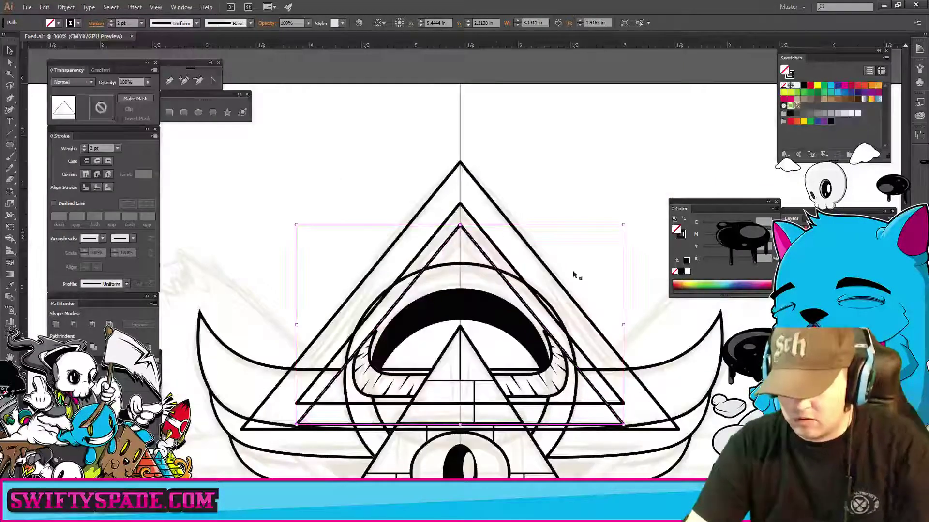
- Unite the original inner triangle and its lowered copy into one shape
left_click(540, 238)
left_click(487, 237)
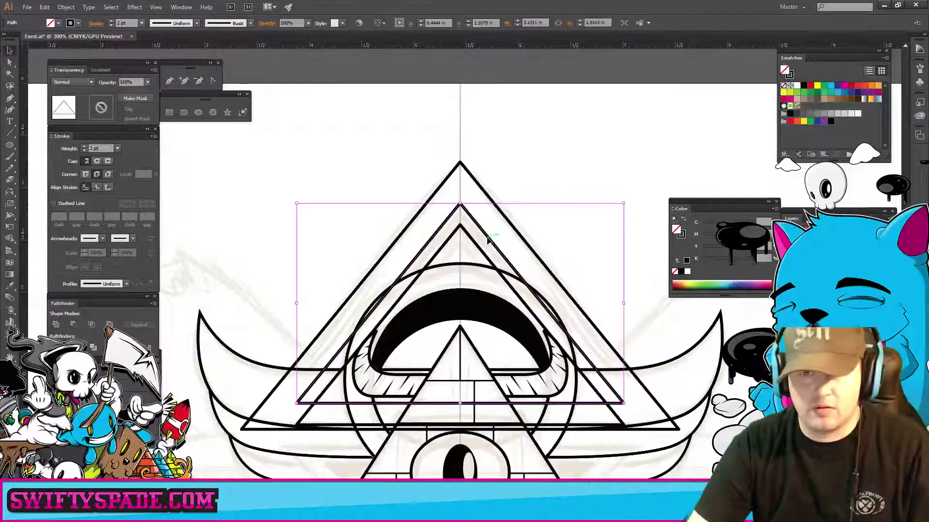
left_click(473, 241, "shift")
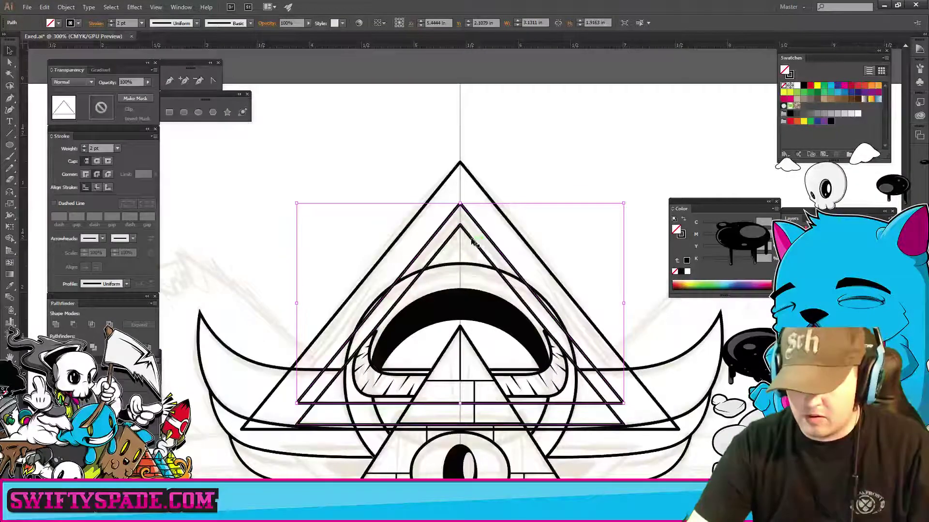
left_click(74, 324)
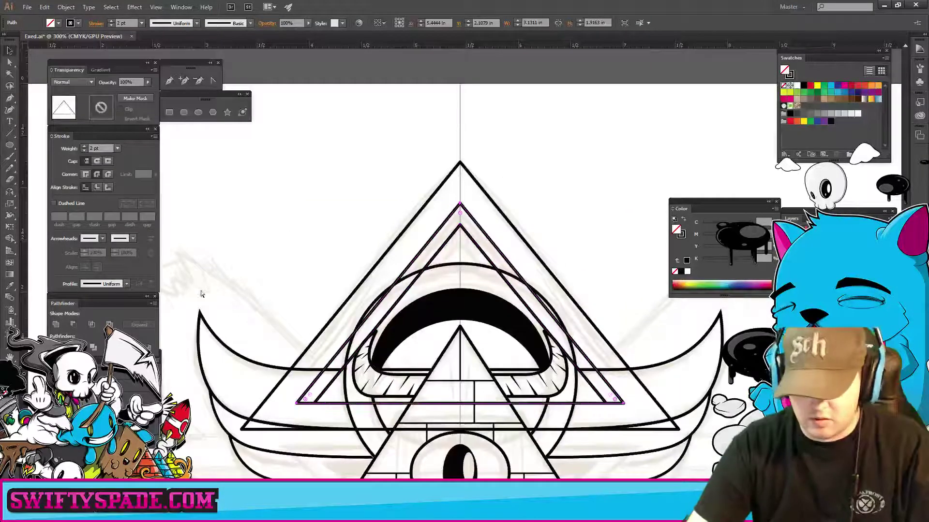
left_click(578, 192)
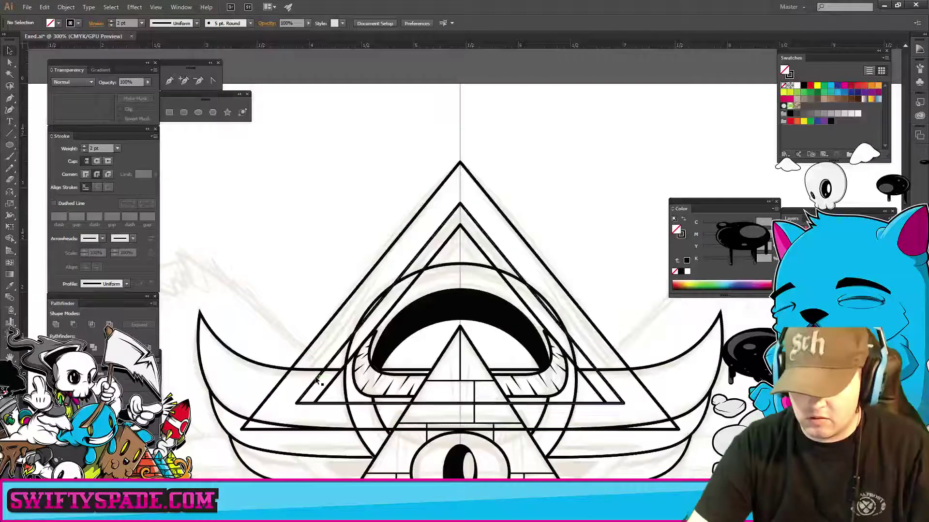
- Cut the merged inner triangle out of the middle triangle with Minus Front
left_click(332, 401)
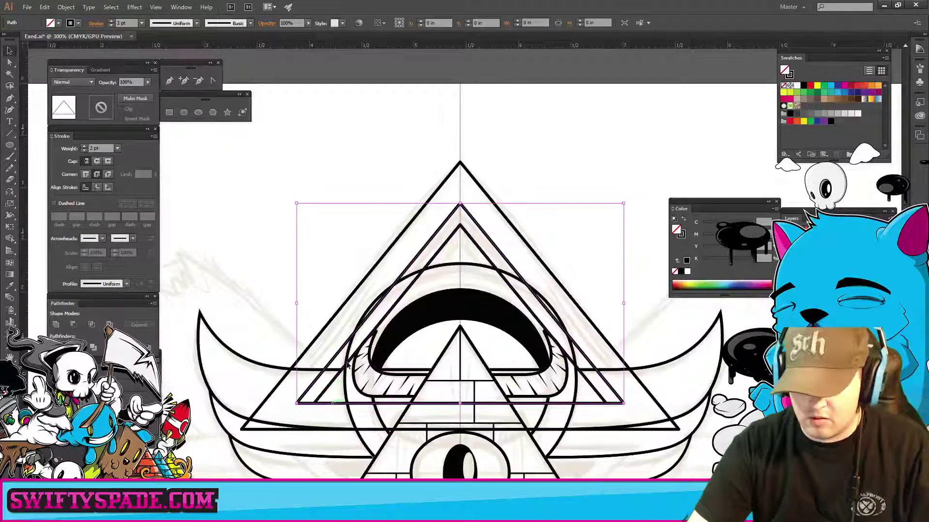
left_click(352, 292, "shift")
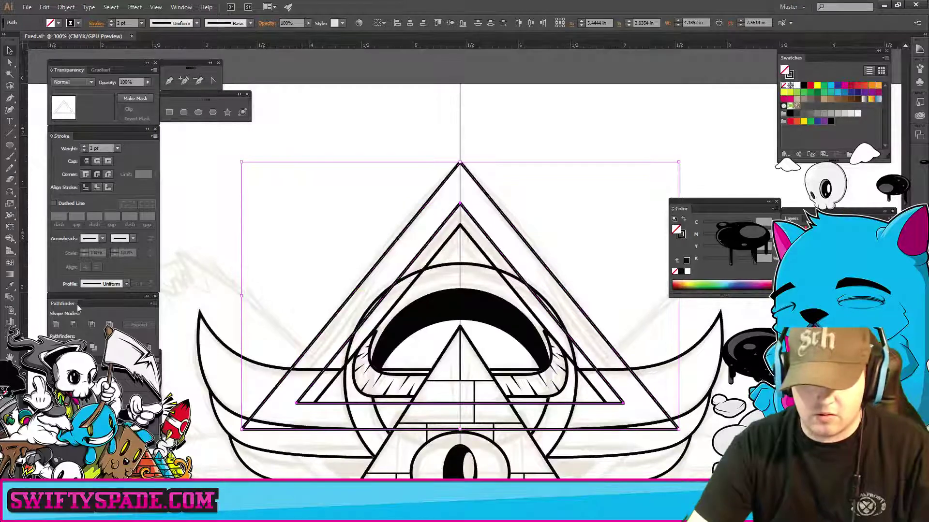
left_click(73, 325)
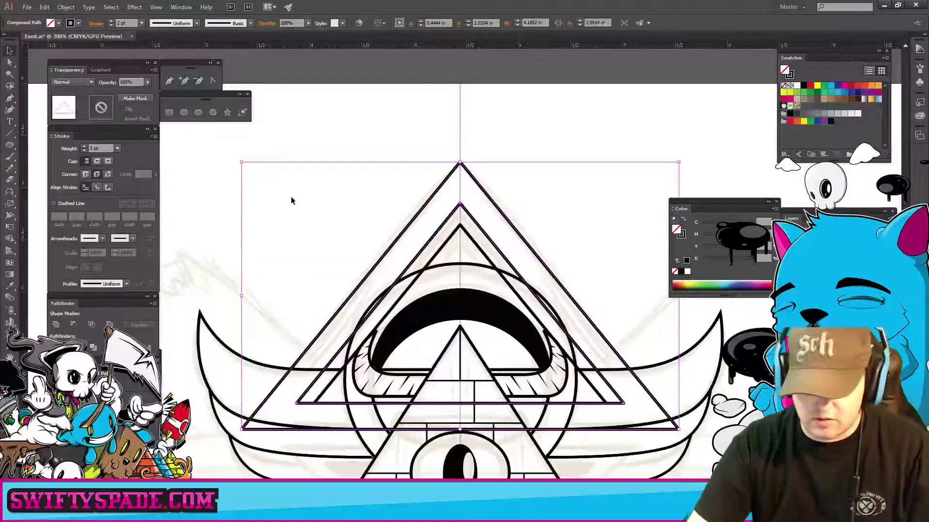
left_click(426, 235)
- Fill the resulting triangular band solid black
left_click(449, 238)
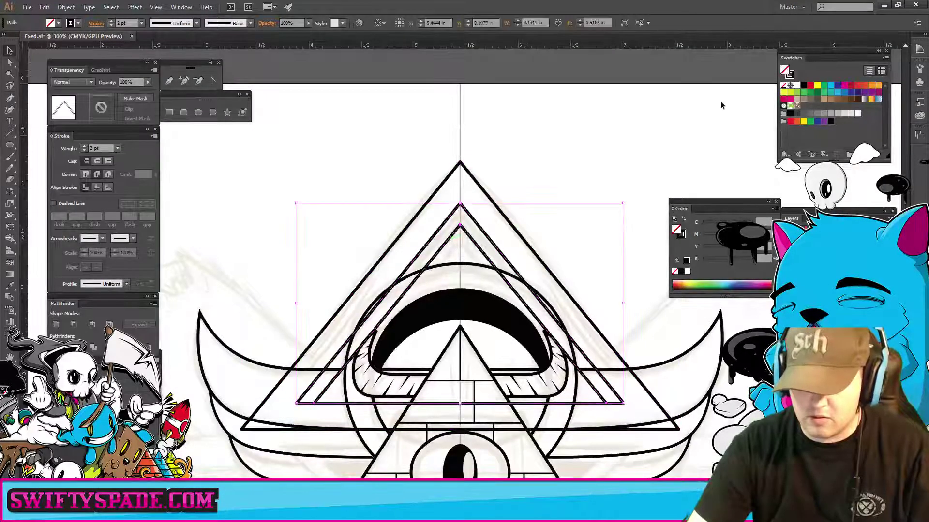
left_click(830, 121)
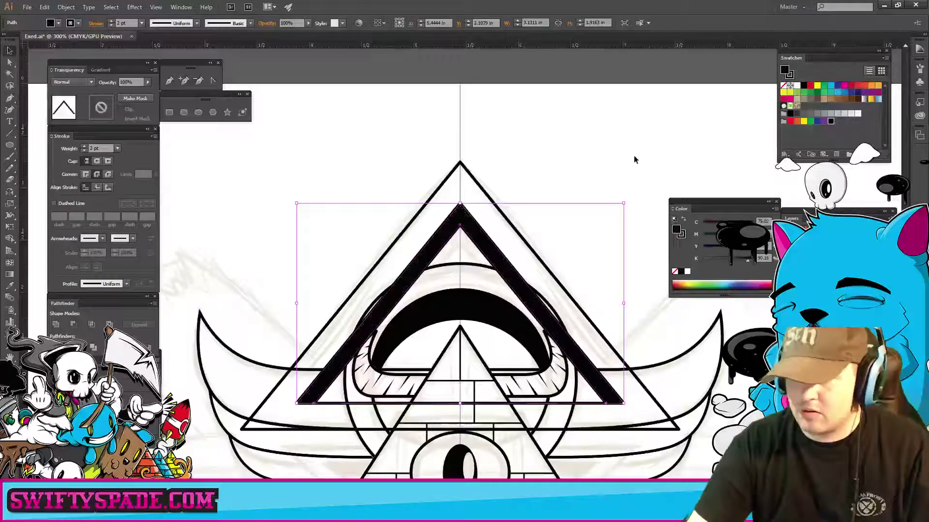
left_click(634, 155)
mouse_move(493, 279)
left_mouse_down()
mouse_move(443, 252)
mouse_move(433, 231)
left_mouse_up()
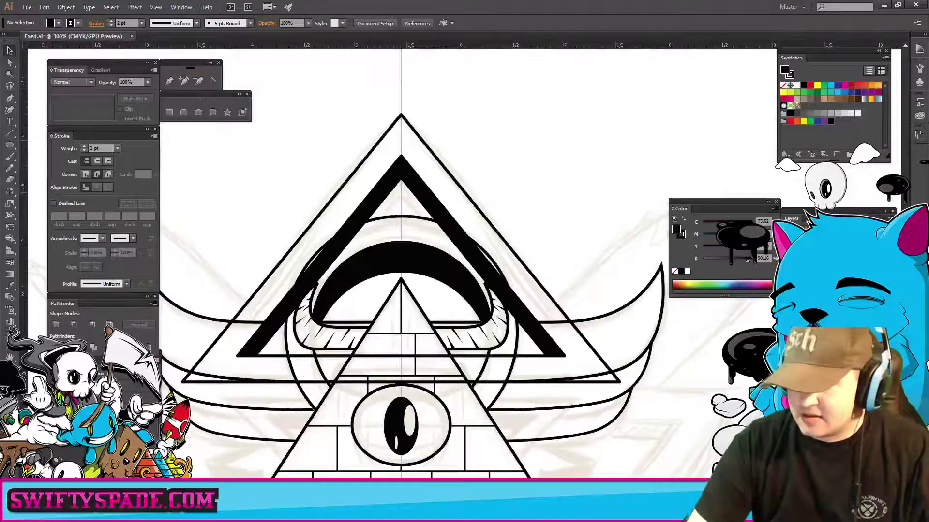
key("ctrl+a")
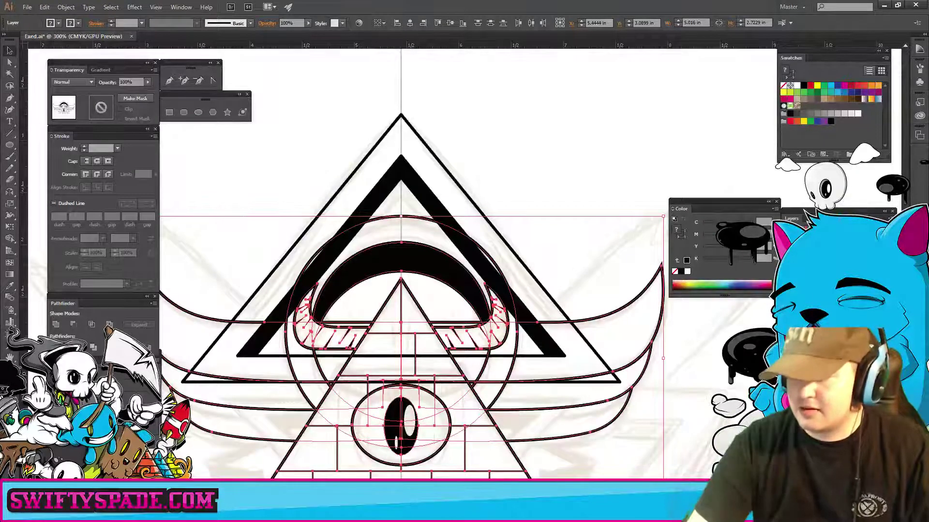
left_click(624, 234)
- Give the outer triangle an opacity mask with pasted artwork filled black
left_click(436, 154)
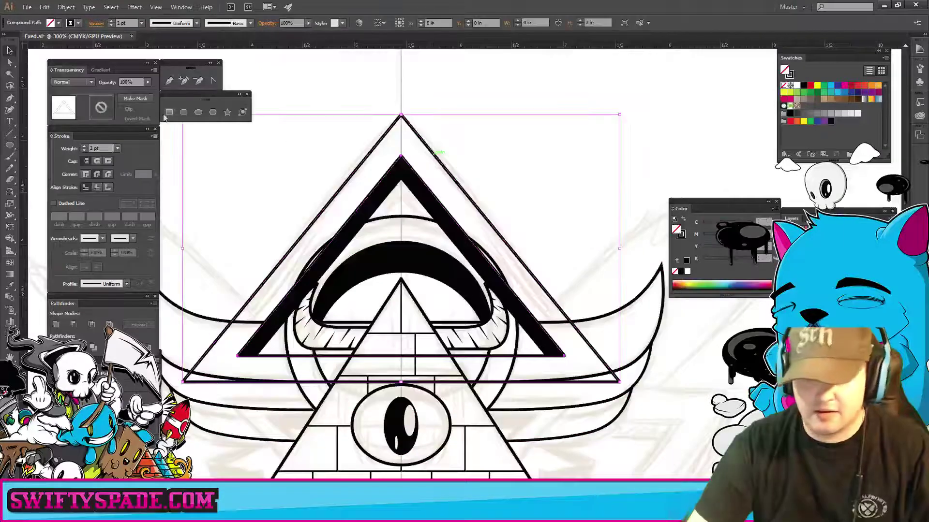
left_click(101, 108)
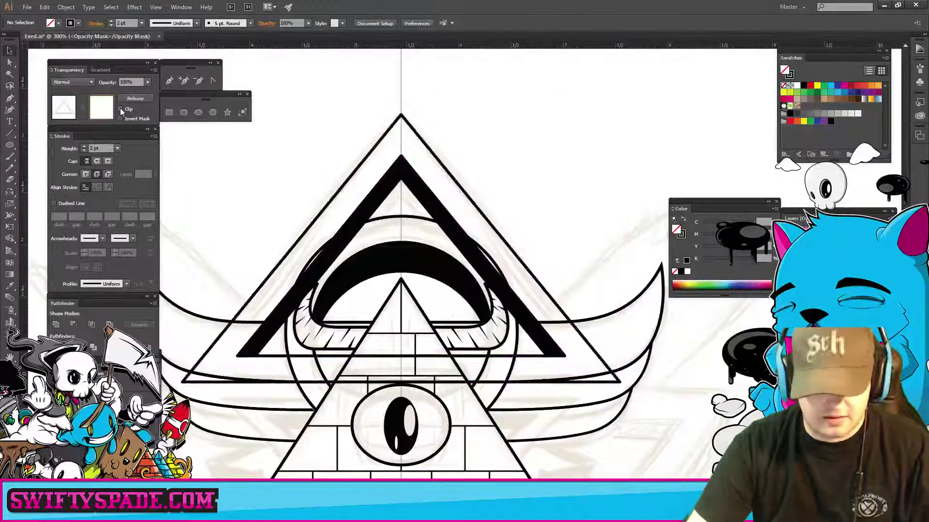
key("ctrl+f")
left_click(830, 122)
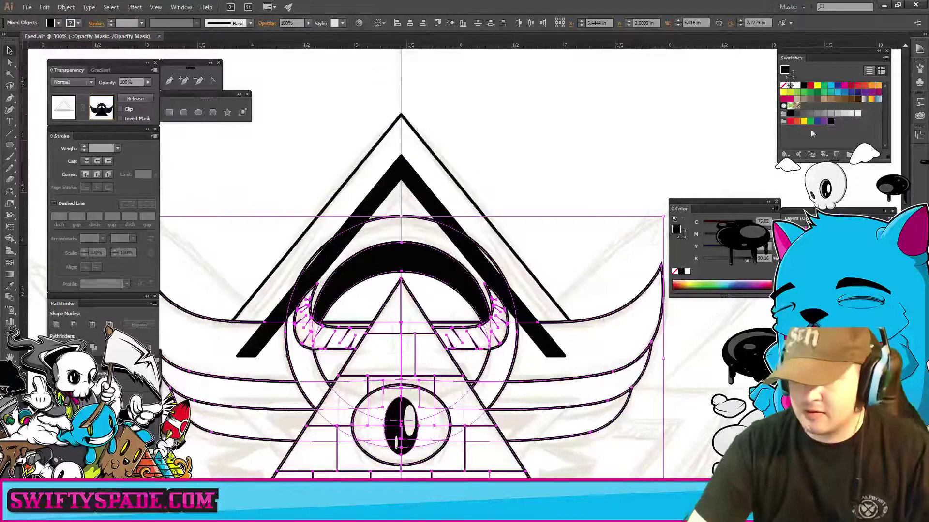
left_click(598, 152)
left_click(63, 107)
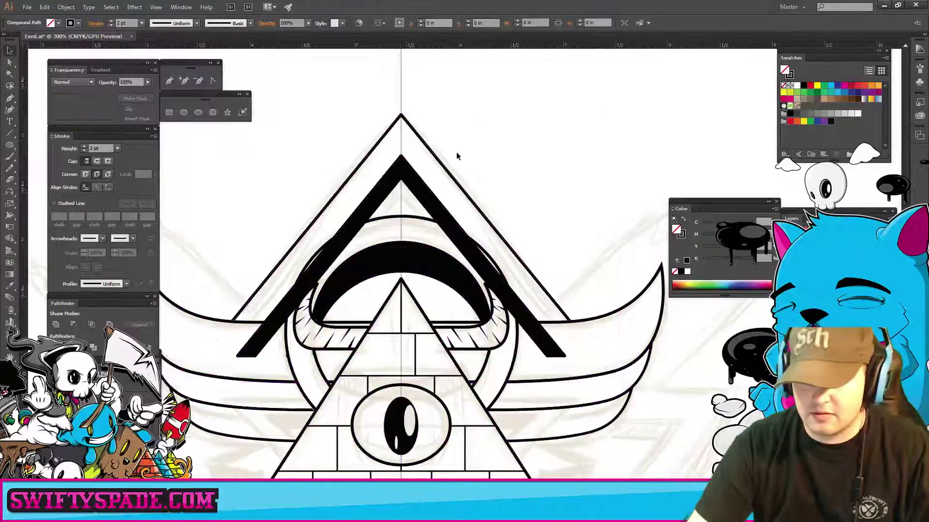
- Give the black band an unclipped opacity mask containing the eye and horns artwork in black
left_click(429, 194)
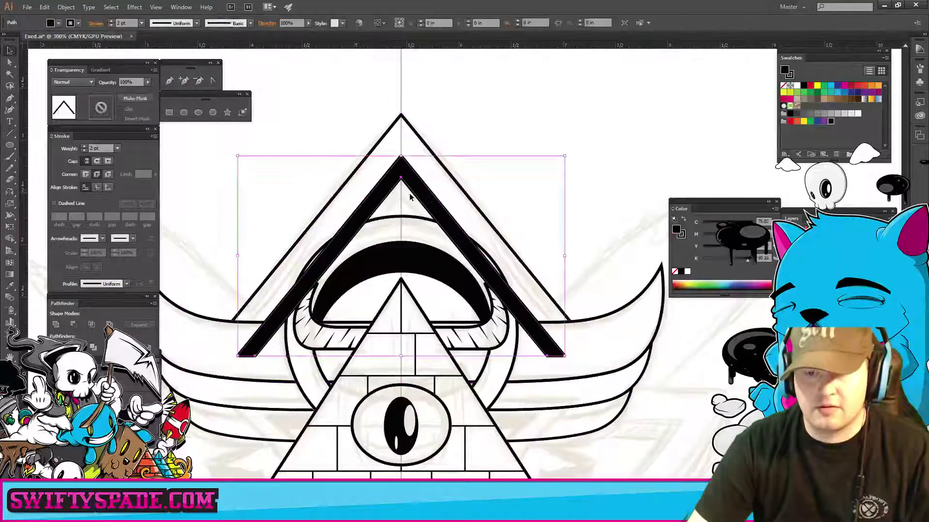
left_click(106, 109)
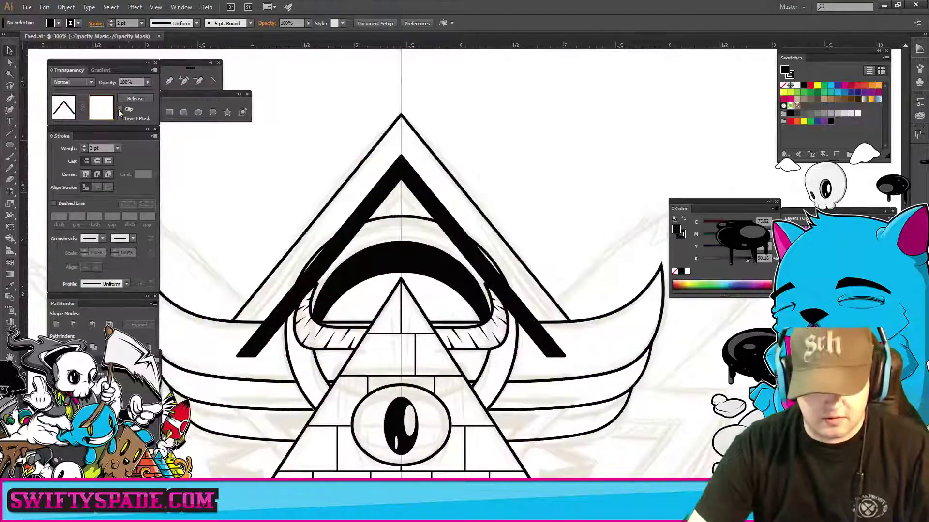
key("ctrl+f")
key("ctrl+a")
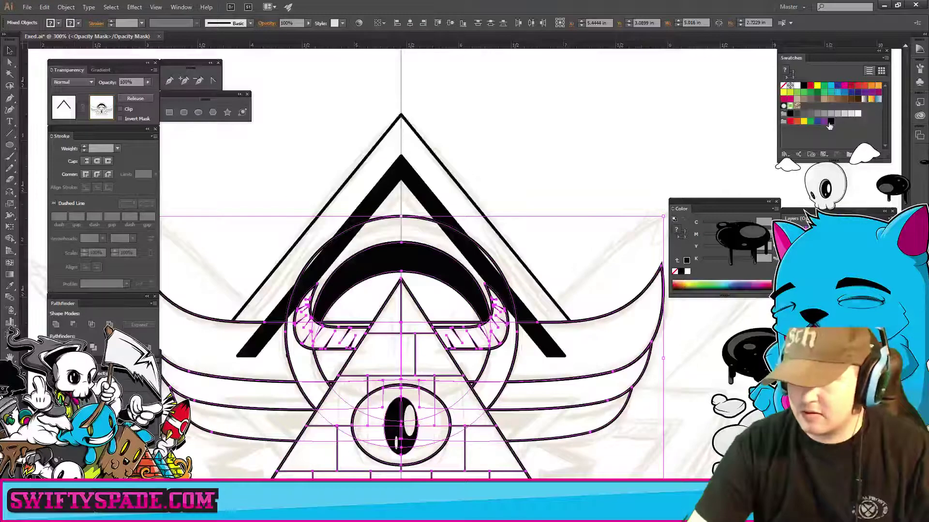
left_click(829, 122)
left_click(323, 133)
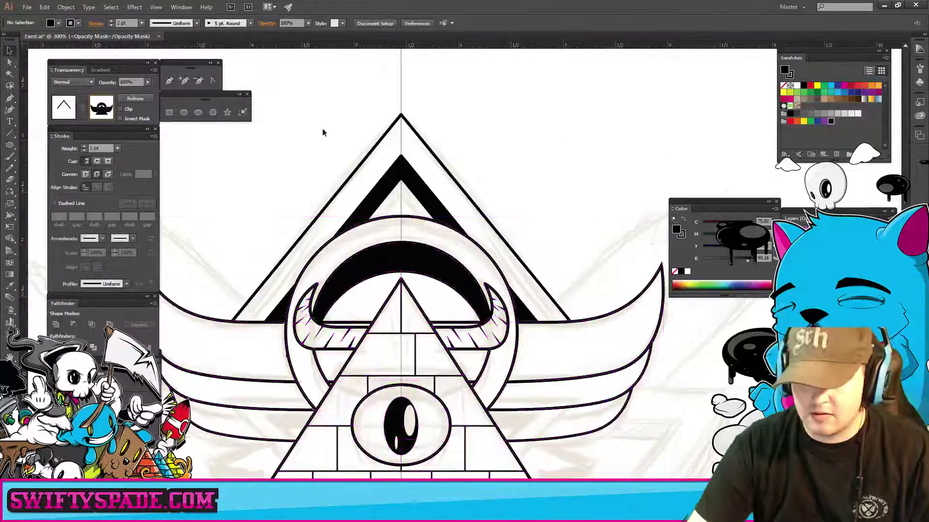
left_click(67, 107)
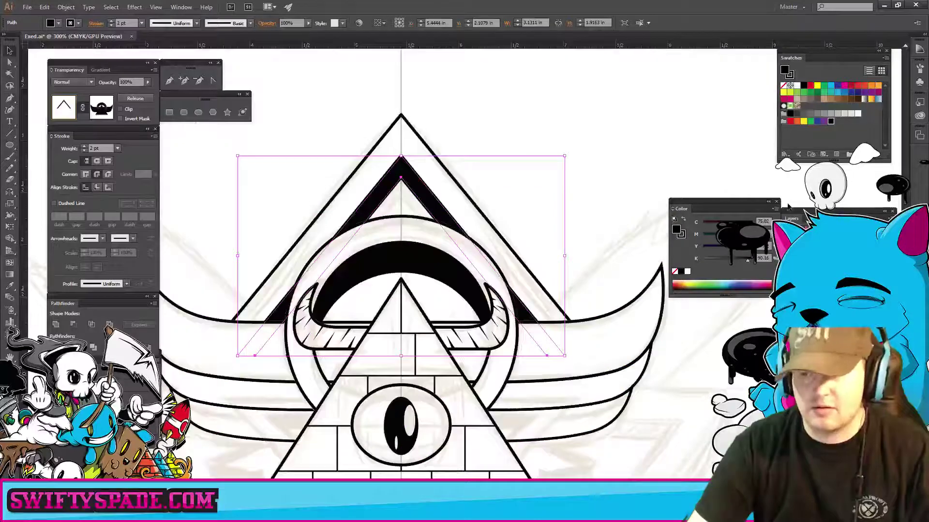
left_click(319, 203, "shift")
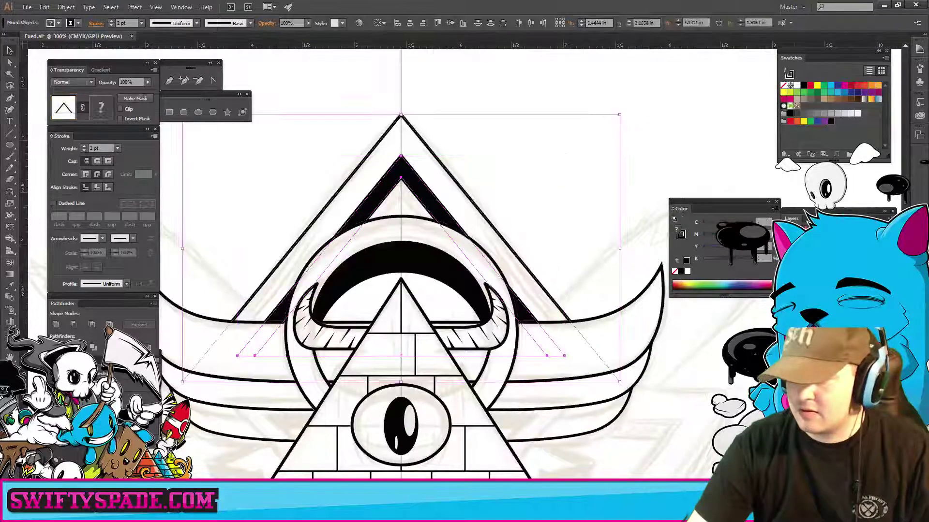
left_click(690, 153)
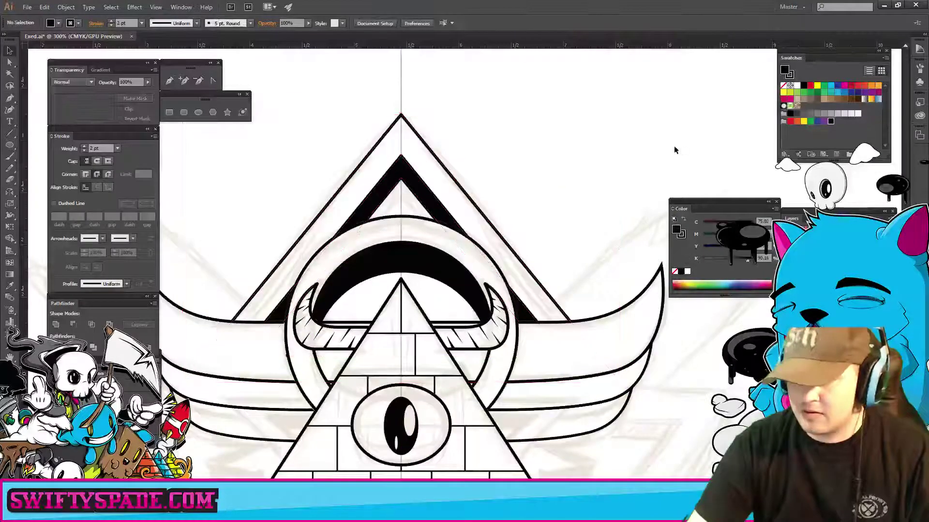
left_click_drag(484, 356, 490, 279)
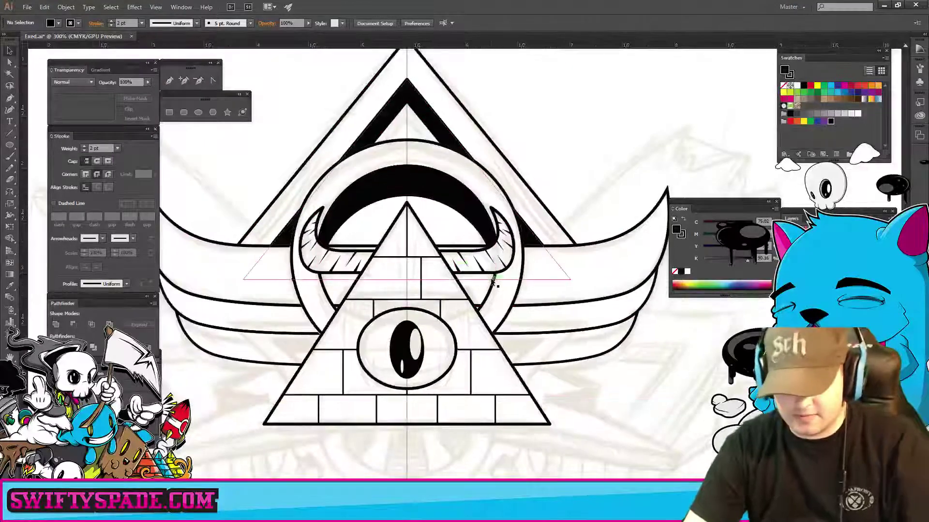
- Zoom and pan until the left horn's junction with the ring fills the view
key("ctrl+minus")
key("ctrl+minus")
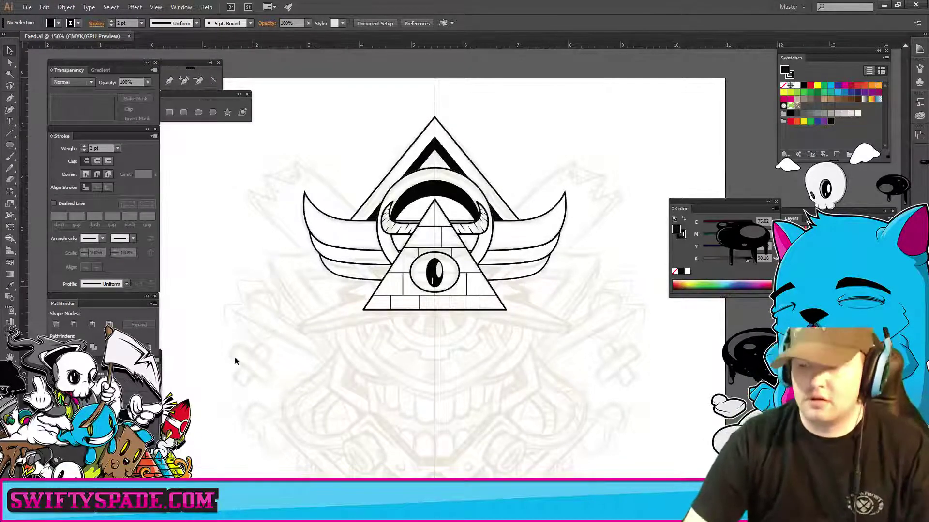
key("ctrl+plus")
key("ctrl+plus")
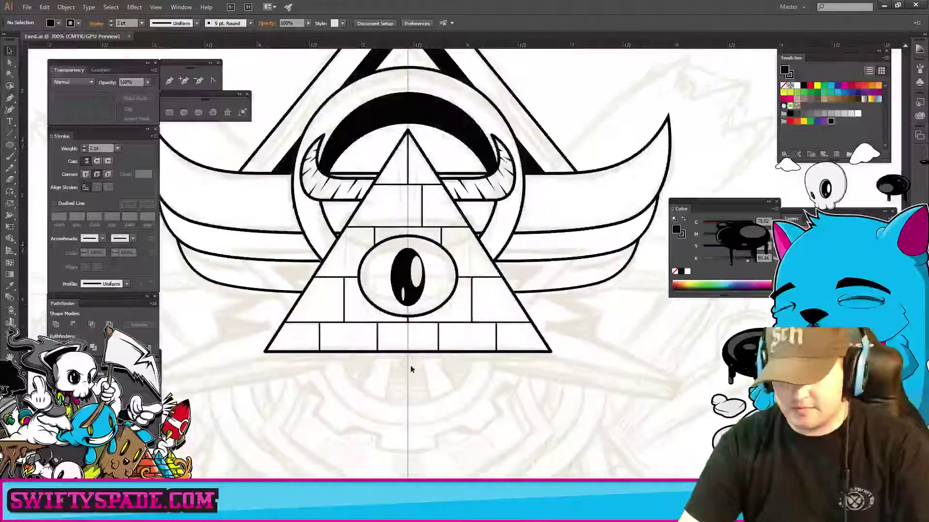
mouse_move(564, 429)
left_mouse_down()
mouse_move(472, 385)
mouse_move(585, 434)
left_mouse_up()
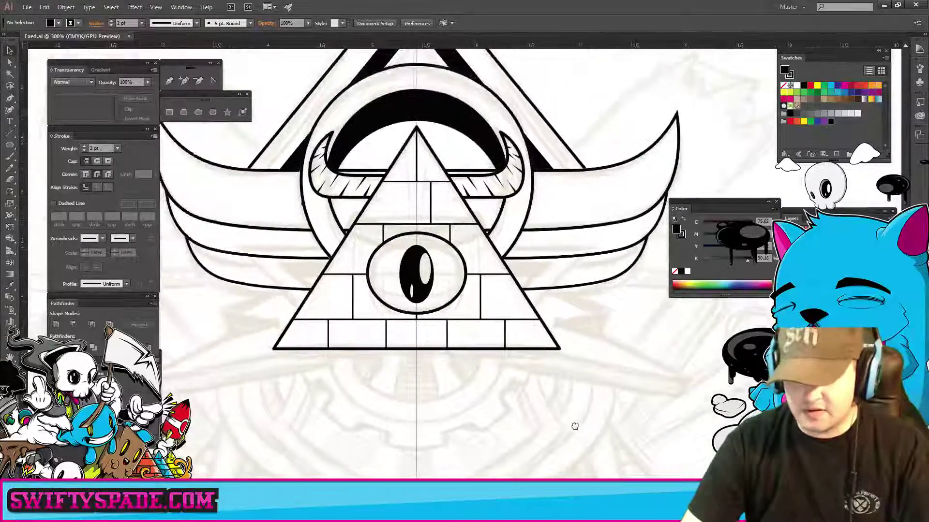
key("ctrl+plus")
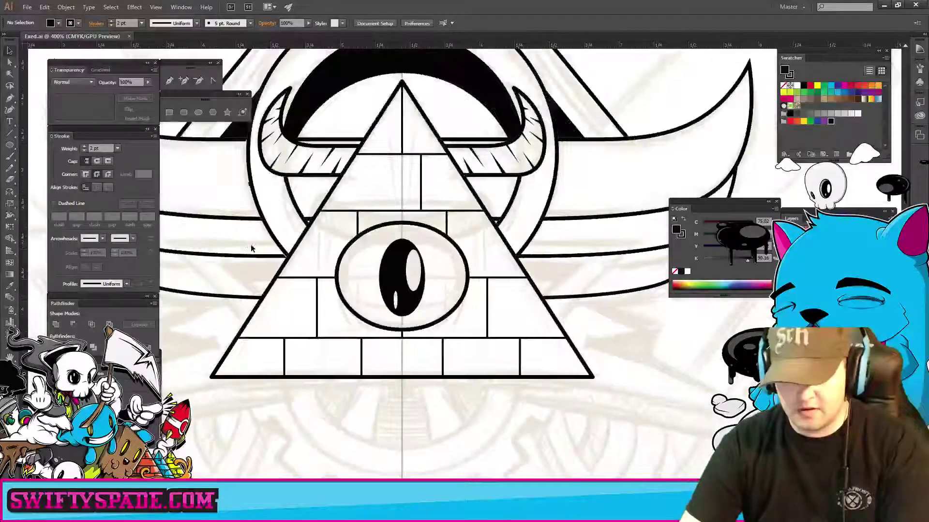
left_click_drag(281, 292, 376, 342)
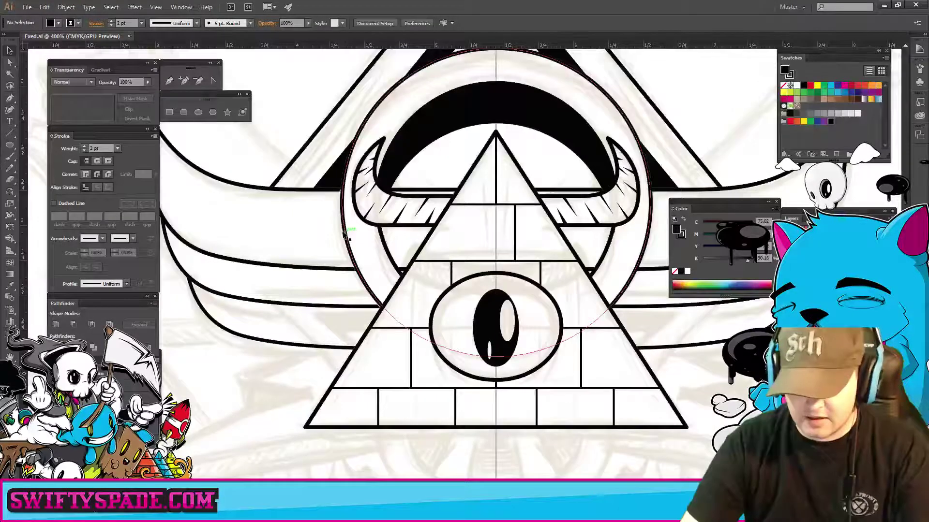
scroll(347, 255, "up", 2, "alt")
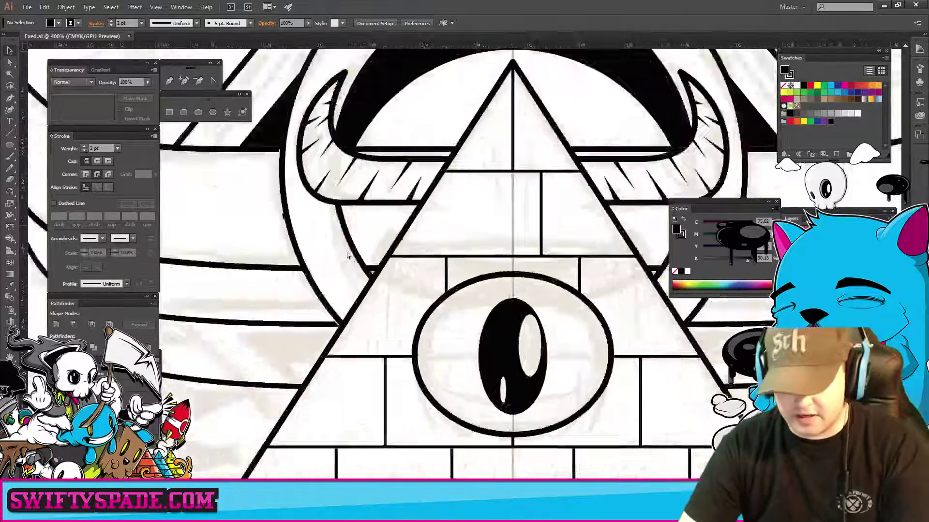
scroll(348, 255, "up", 2, "alt")
scroll(347, 254, "up", 2, "alt")
scroll(491, 338, "up", 2, "alt")
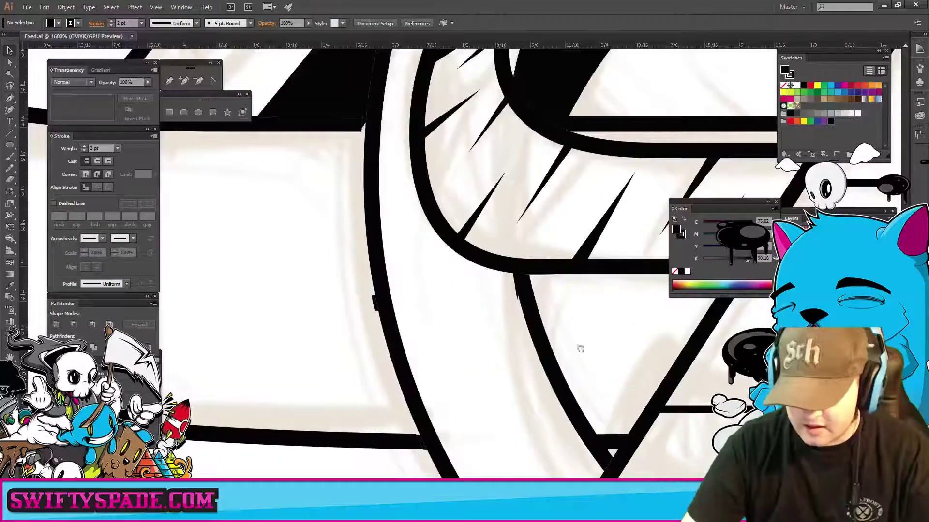
- Select the masked compound path using Outline view and enter its opacity mask
left_click_drag(576, 346, 498, 393)
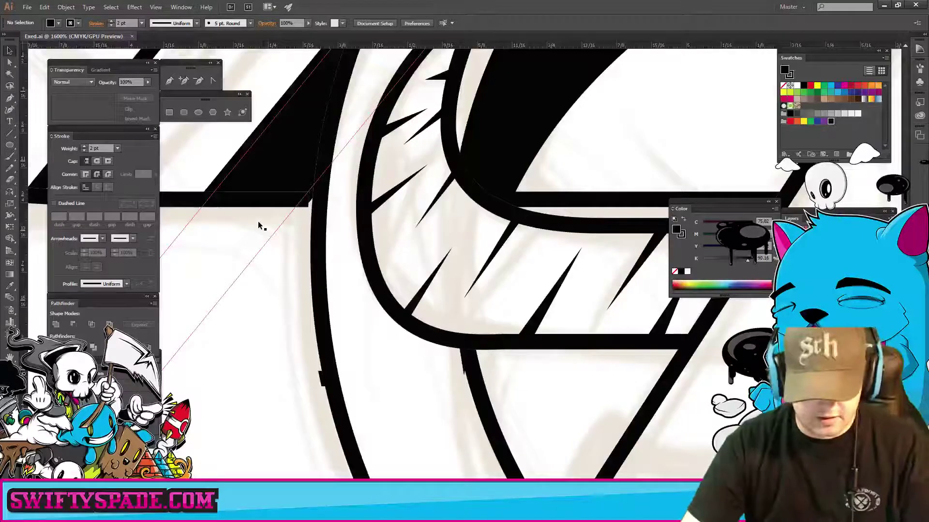
key("ctrl+y")
key("ctrl+y")
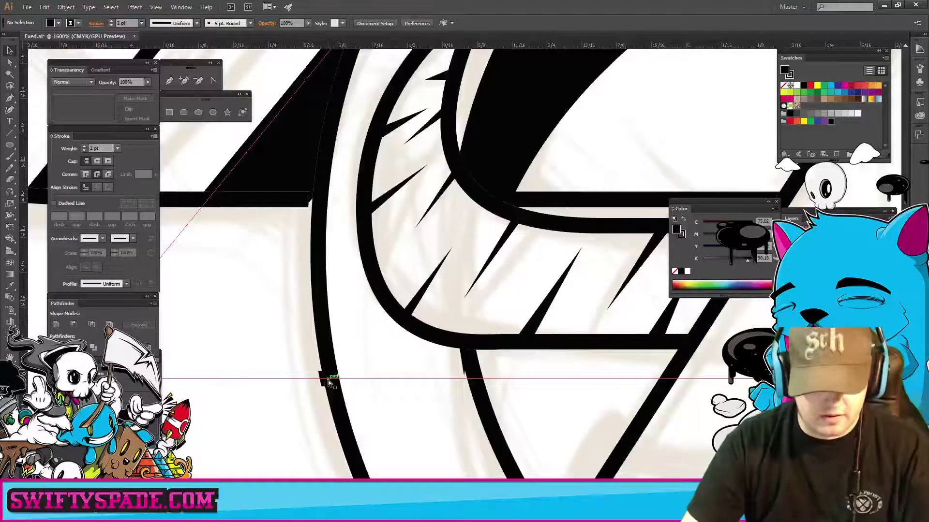
key("ctrl+y")
left_click(371, 380)
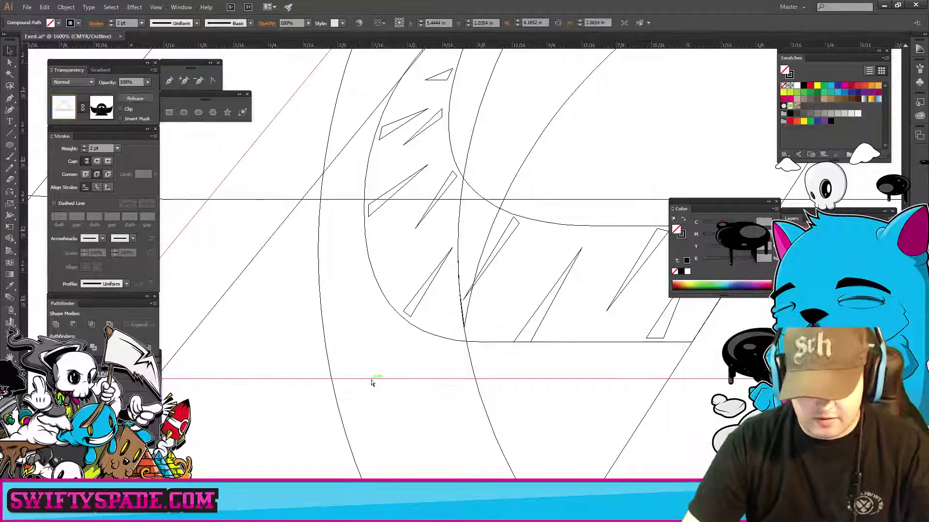
key("ctrl+y")
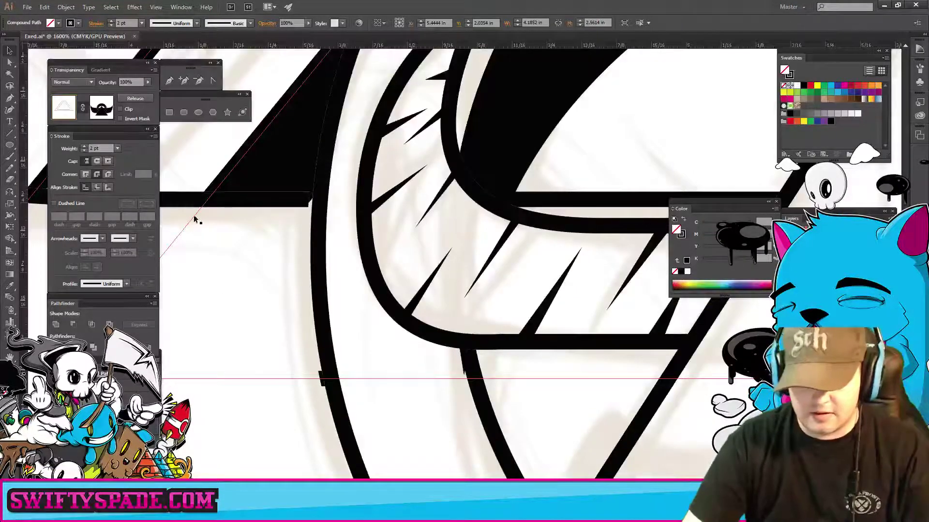
left_click(95, 110)
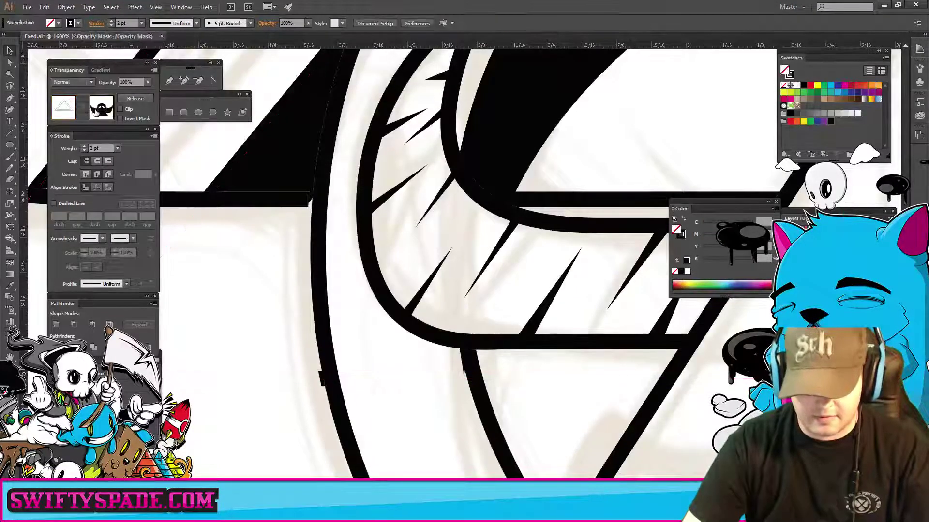
- Draw a small closed three-point shape in the mask beside the left horn
key("p")
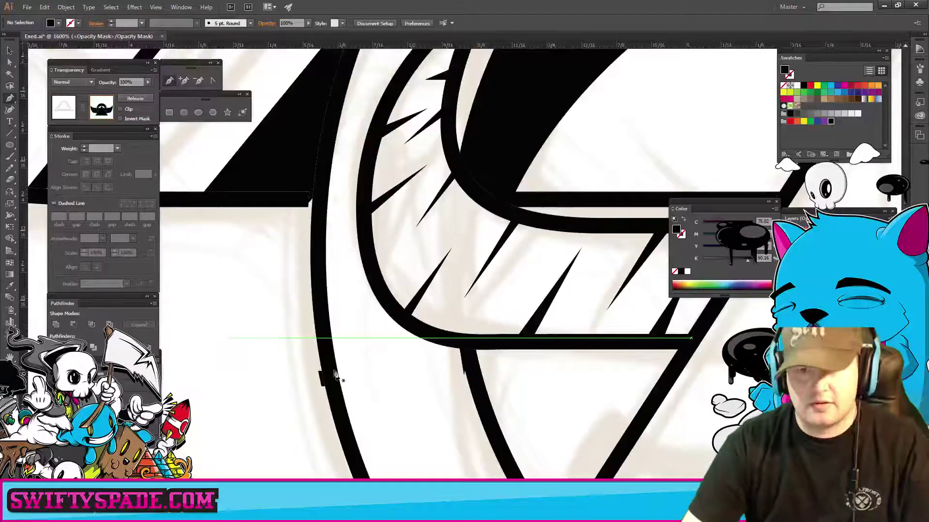
left_click_drag(336, 371, 389, 318)
left_click(394, 355)
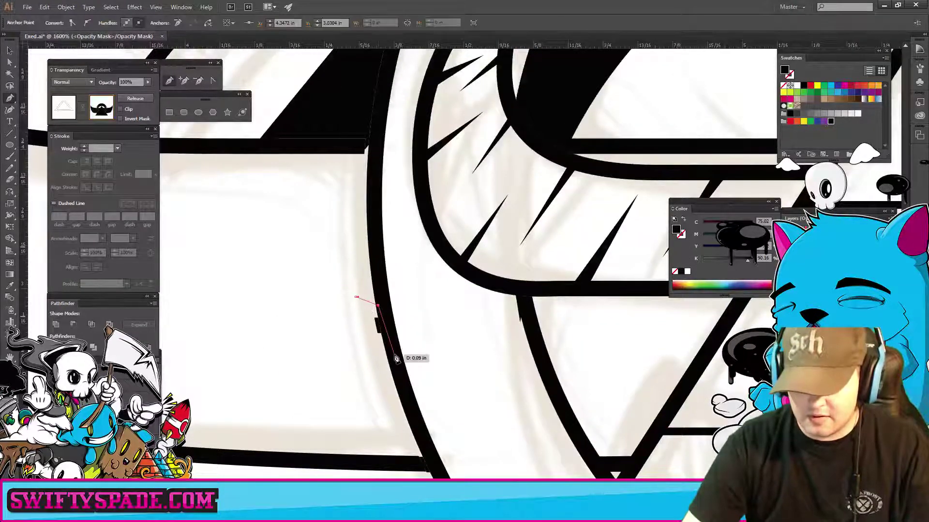
left_click(356, 342)
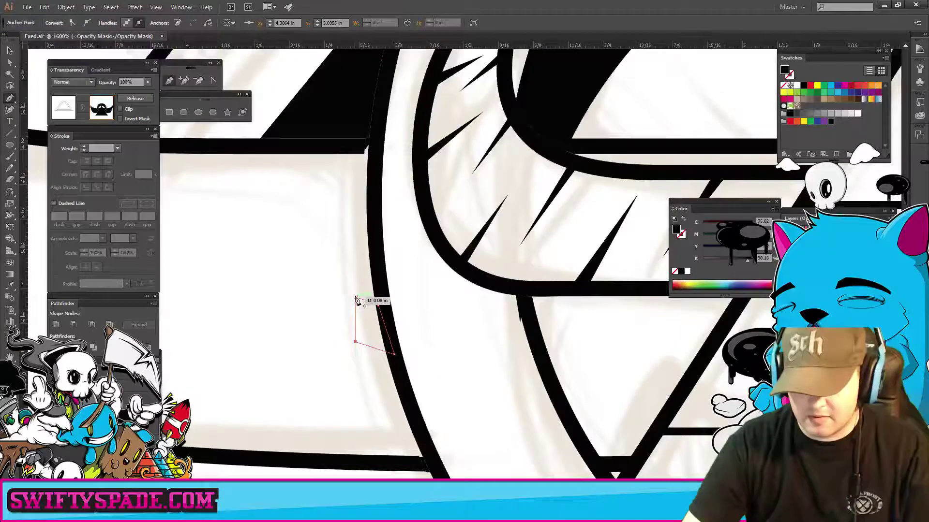
left_click(355, 297)
scroll(486, 346, "up", 2)
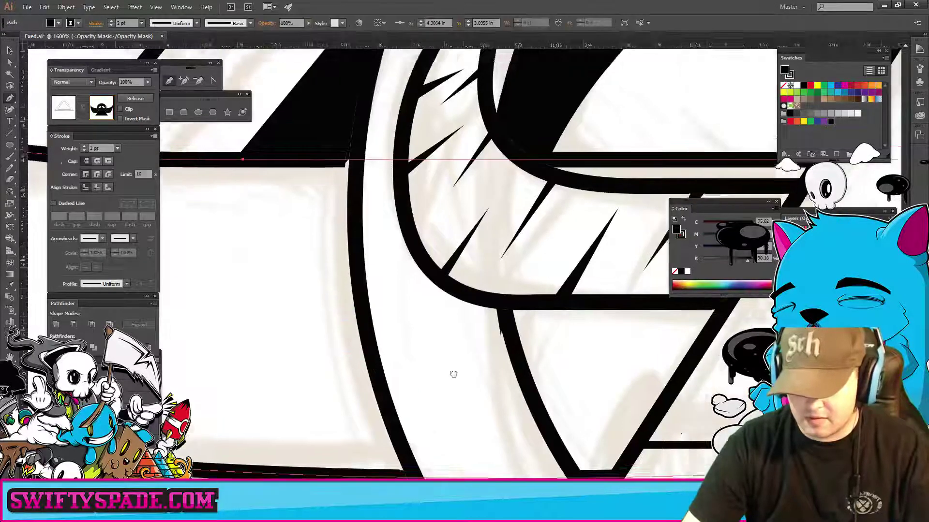
scroll(453, 375, "right", 3)
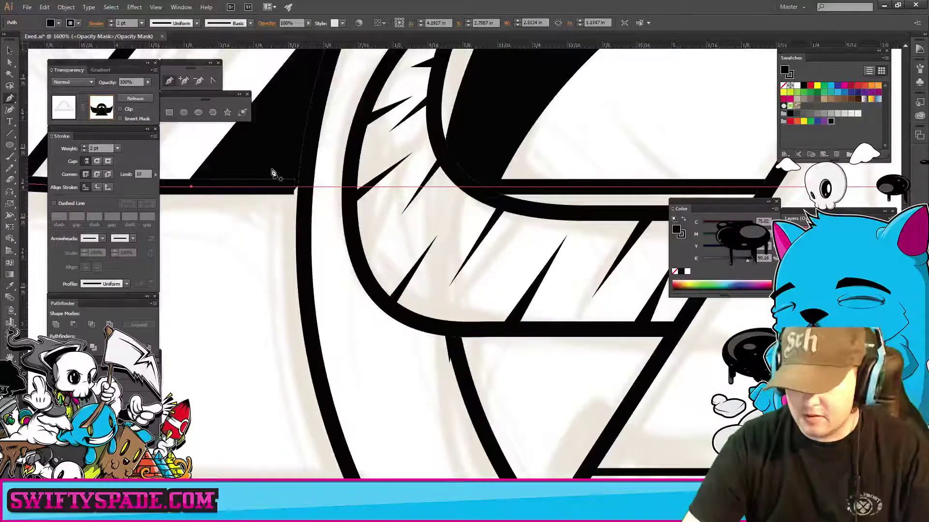
key("ctrl+minus")
- Frame the logo, select the bad left wing's stacked paths and try deleting them
scroll(403, 188, "down", 5)
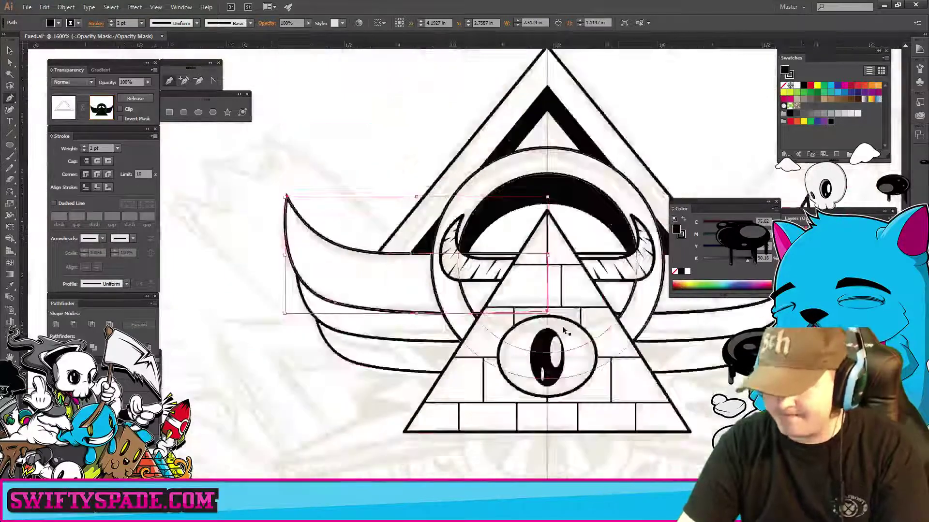
scroll(563, 327, "down", 2)
scroll(564, 328, "up", 4)
scroll(602, 351, "up", 3)
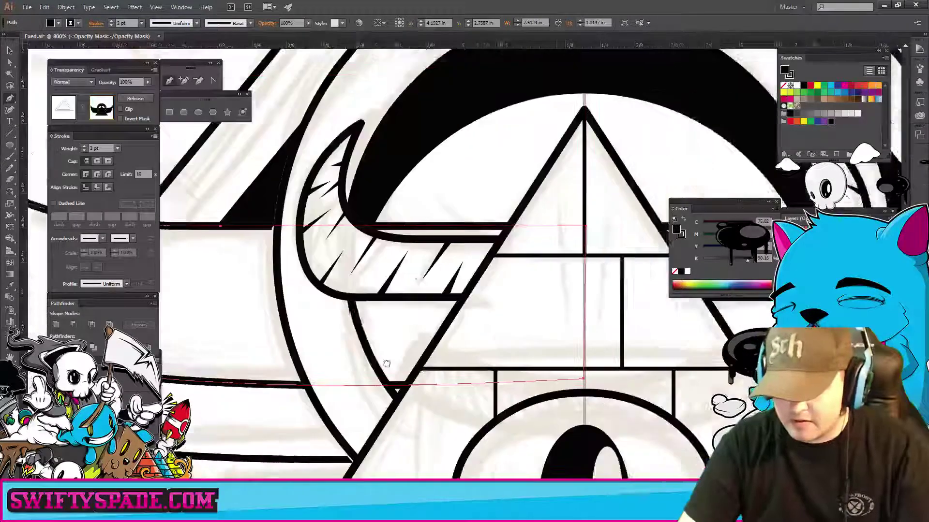
left_click_drag(602, 352, 362, 287)
scroll(362, 288, "down", 1)
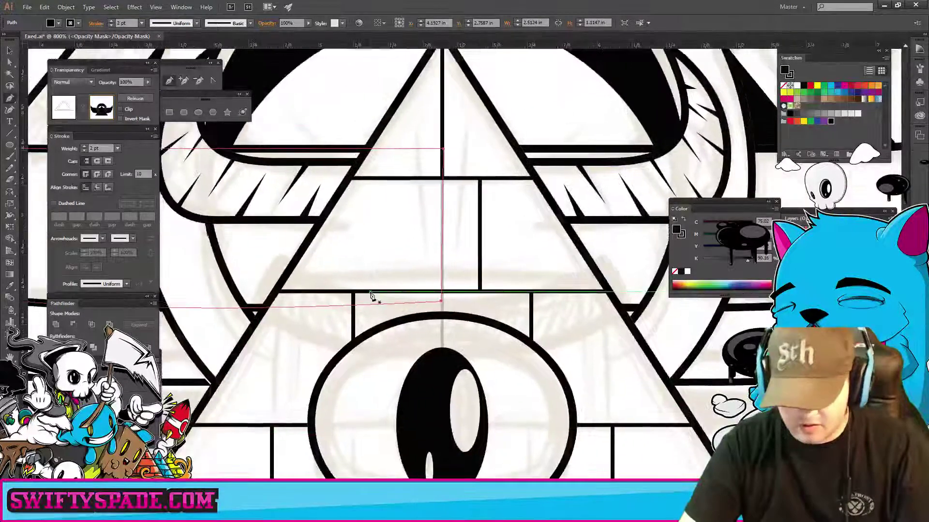
scroll(369, 297, "down", 1)
scroll(423, 254, "down", 1)
left_click_drag(423, 254, 435, 285)
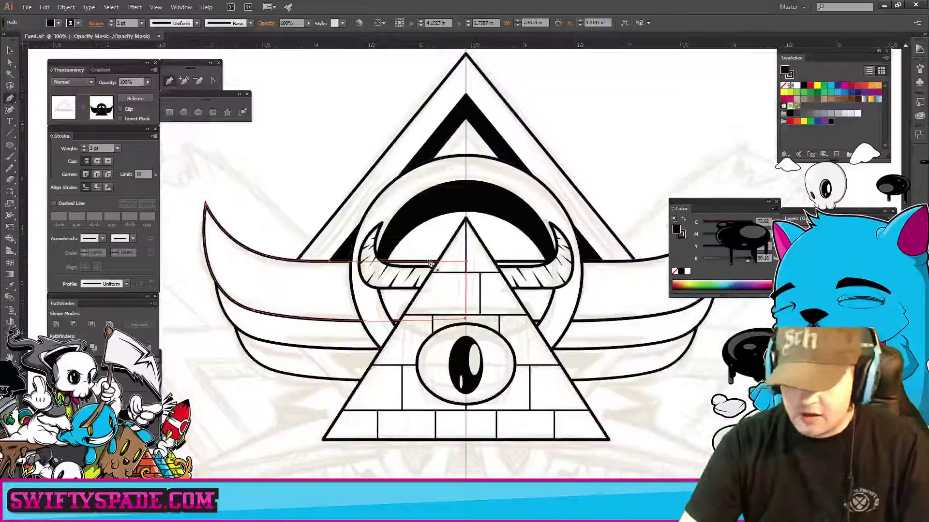
key("v")
left_click(255, 170)
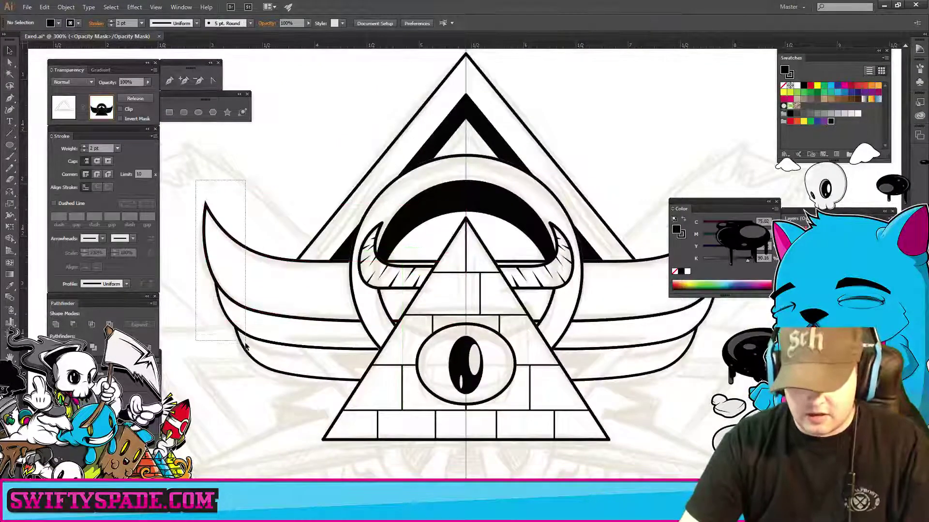
left_click_drag(202, 185, 246, 344)
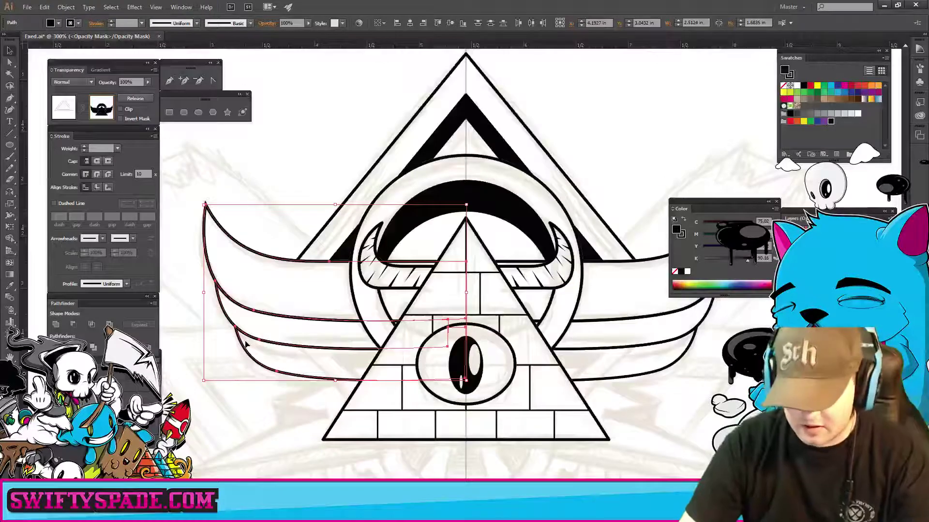
key("Delete")
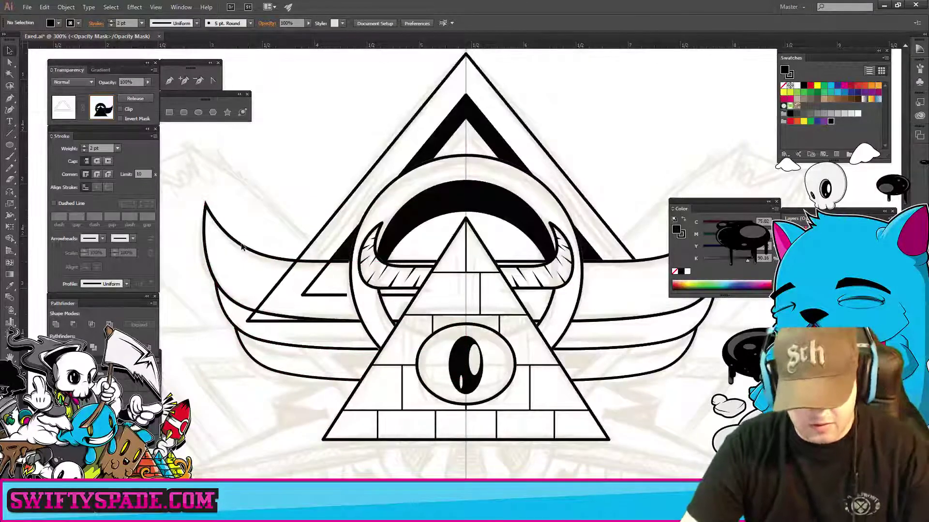
- Leave opacity mask editing and delete the remaining left wing paths
left_click(242, 246)
left_click(63, 108)
left_click(205, 172)
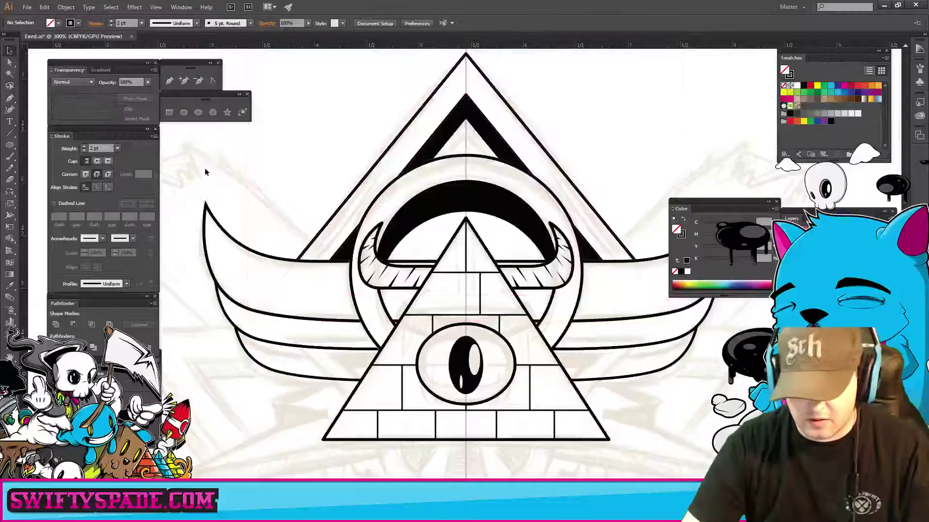
left_click_drag(236, 348, 244, 388)
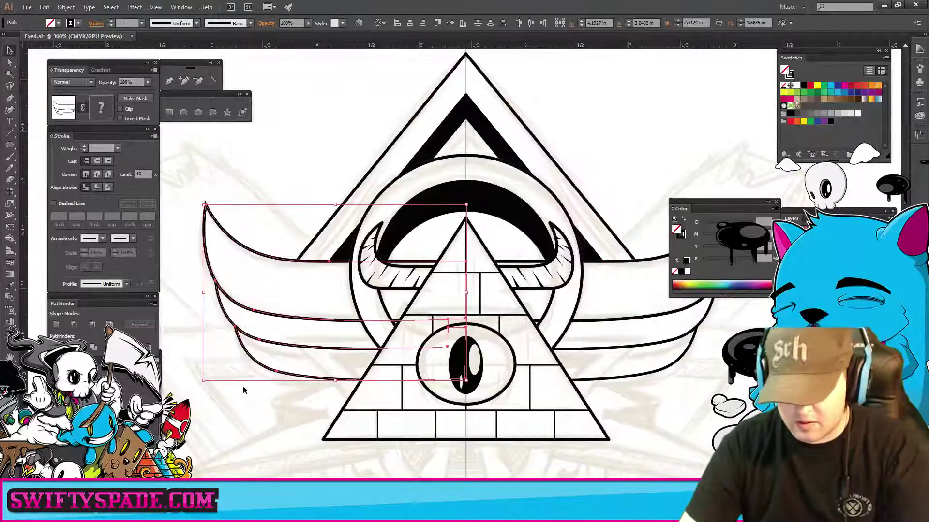
key("Delete")
- Reflect a vertical copy of the right wing about a pivot on the centre line
left_click_drag(300, 405, 235, 414)
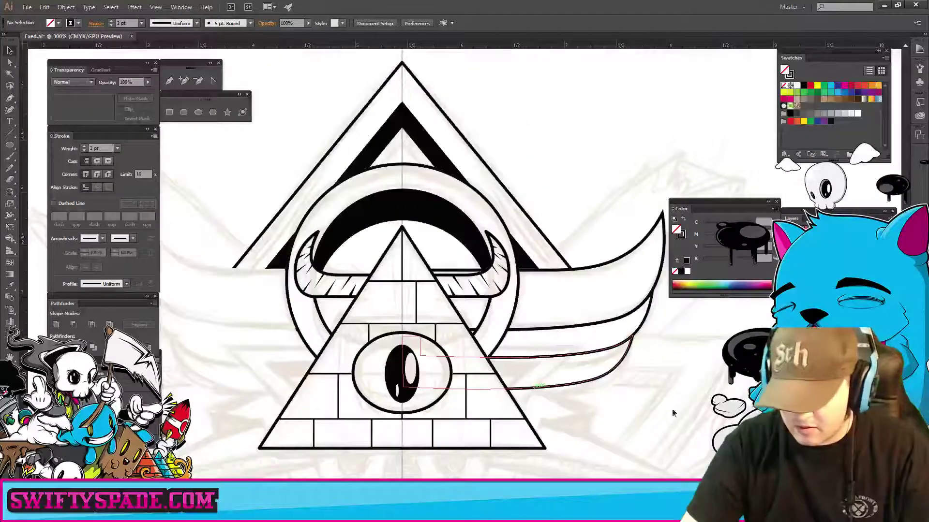
mouse_move(661, 421)
left_mouse_down()
mouse_move(609, 239)
mouse_move(626, 234)
left_mouse_up()
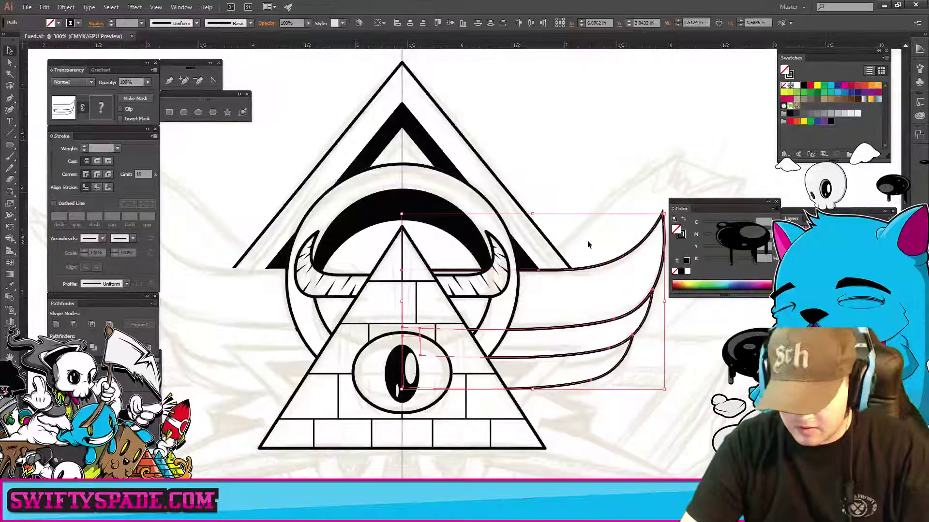
key("o")
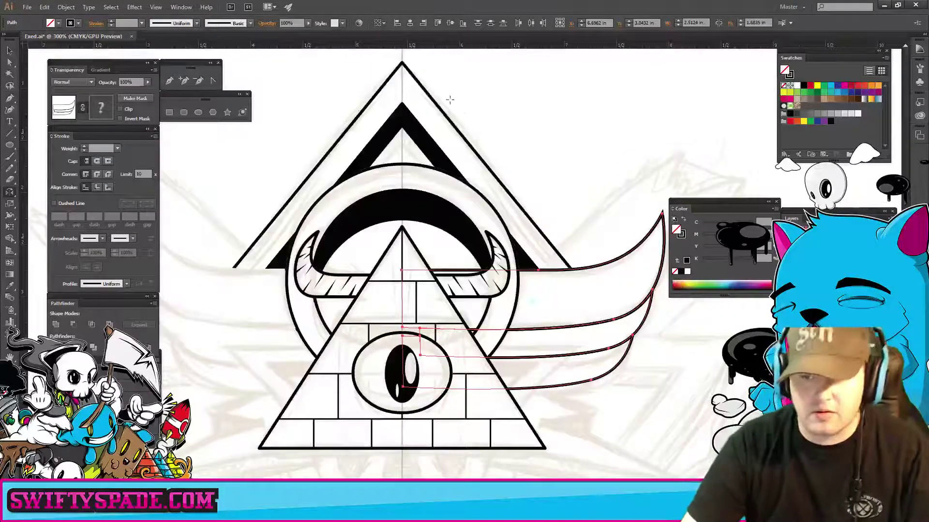
left_click(404, 68)
left_click_drag(404, 68, 401, 62)
left_click(401, 63, "alt")
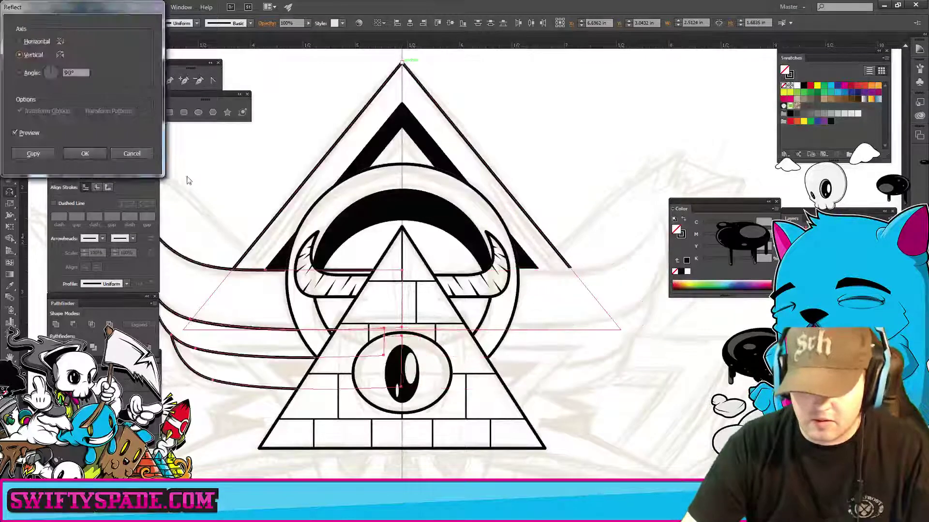
left_click(28, 155)
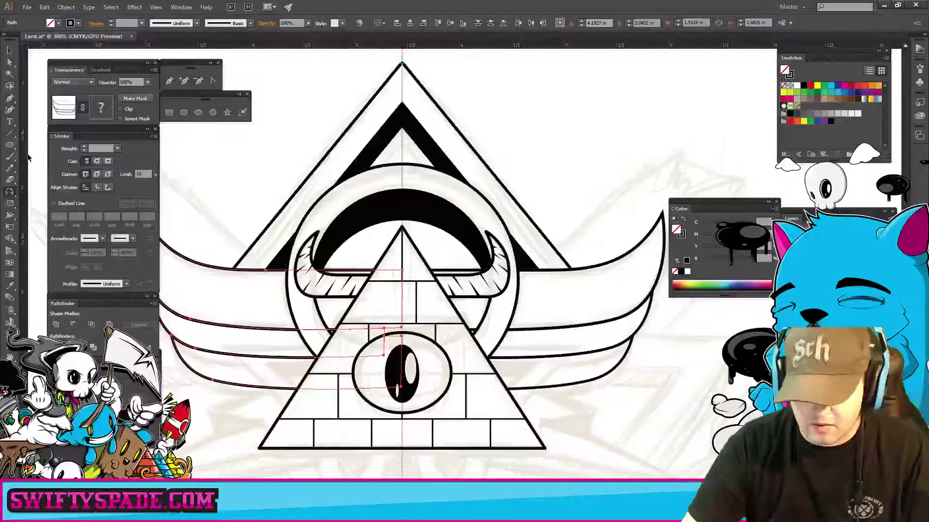
- Undo the misplaced mirrored wing and reselect all the right wing paths
key("ctrl+z")
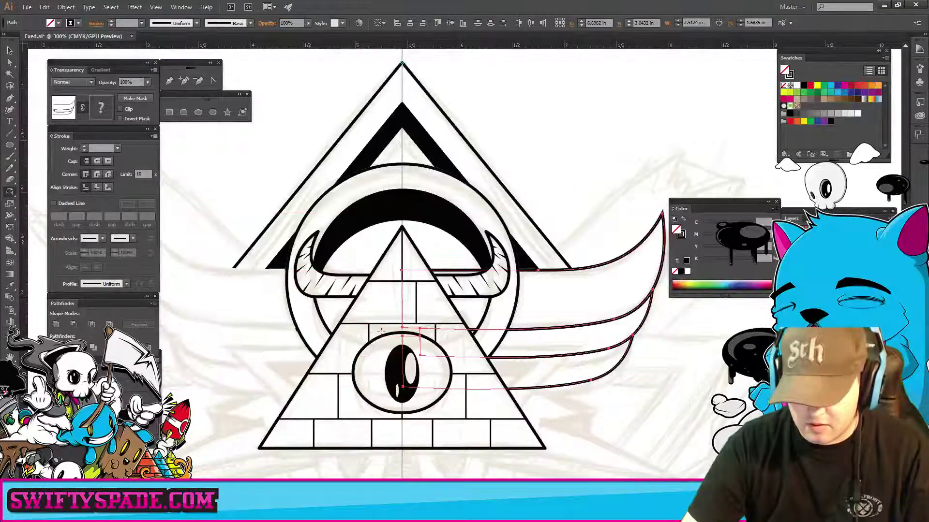
scroll(391, 304, "up", 5)
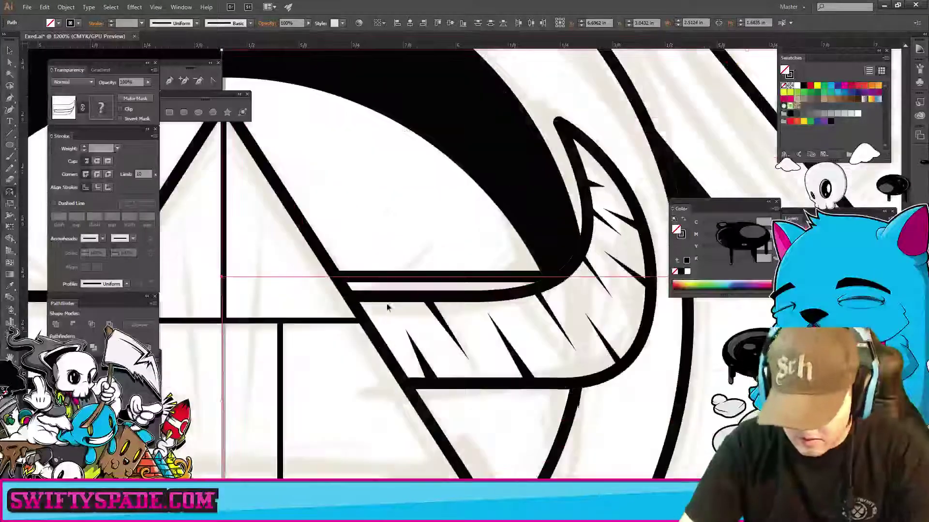
left_click_drag(387, 304, 511, 319)
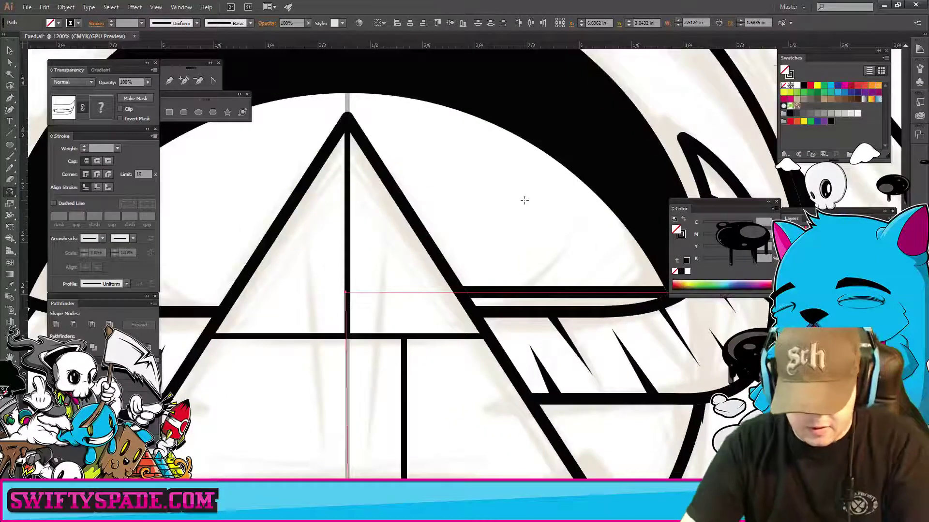
scroll(522, 200, "down", 5)
left_click_drag(581, 274, 494, 248)
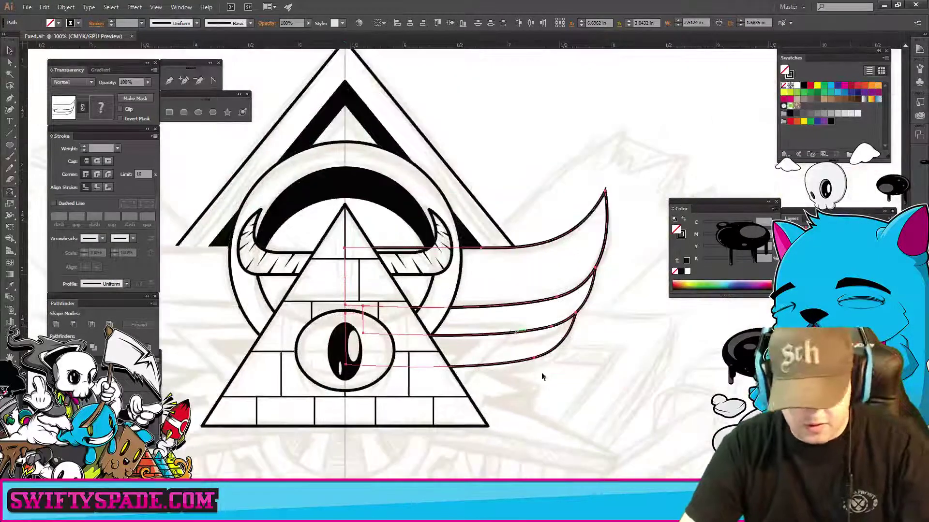
left_click_drag(604, 387, 548, 190)
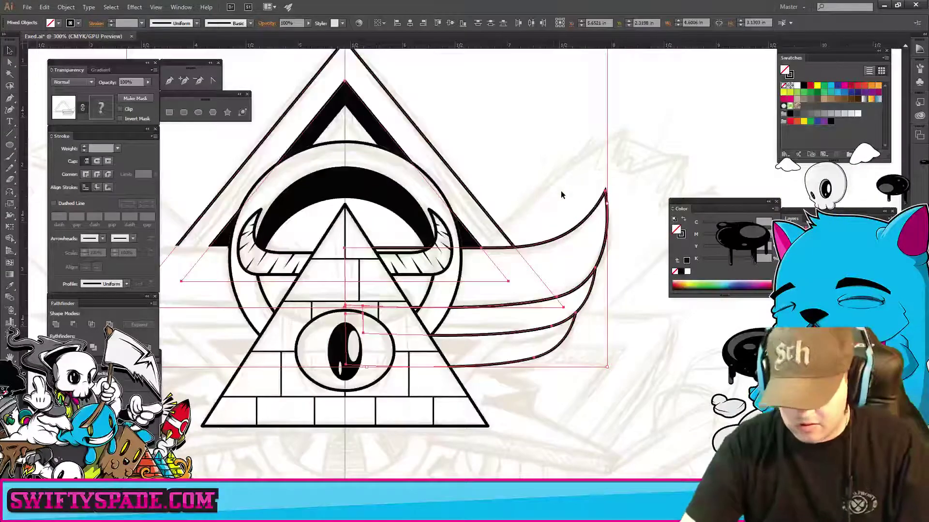
left_click(588, 424)
left_click_drag(648, 164, 565, 419)
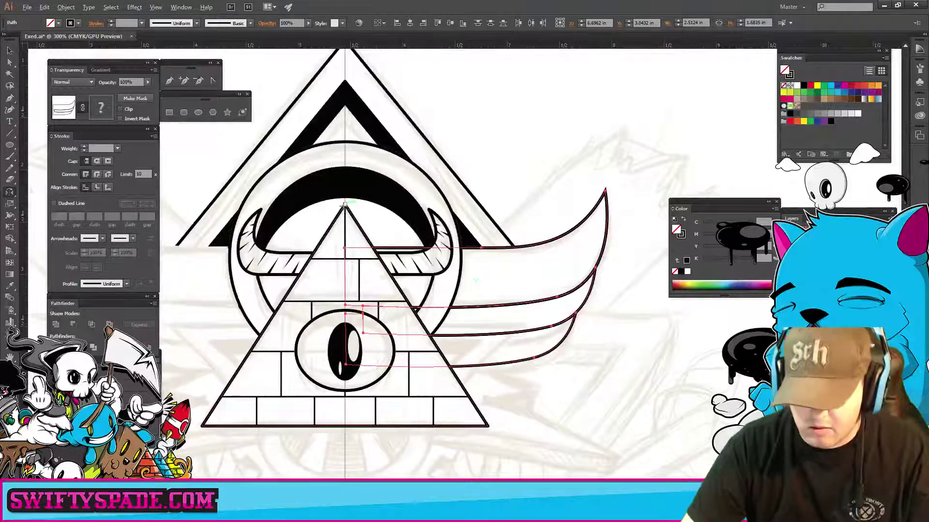
- Mirror a copy of the right wing around the triangle's apex, then select the new left wing
left_click(345, 205, "alt")
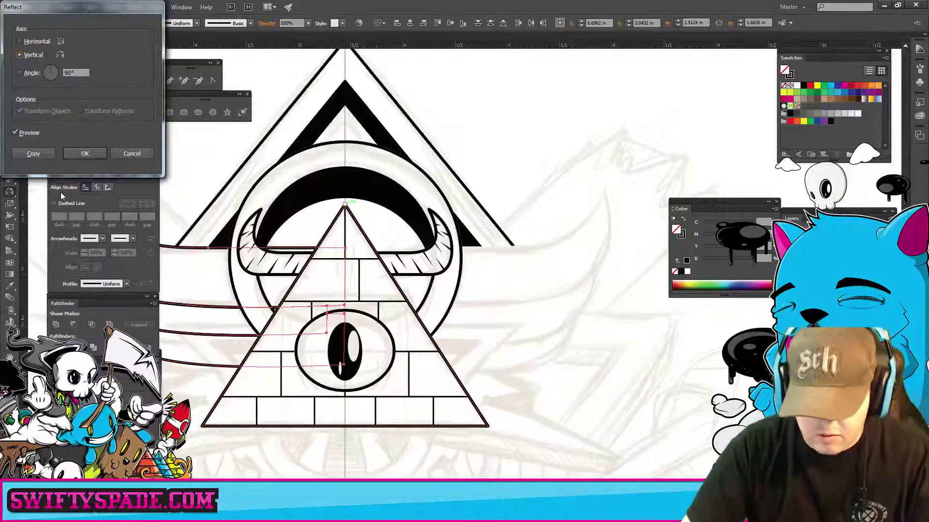
left_click(42, 154)
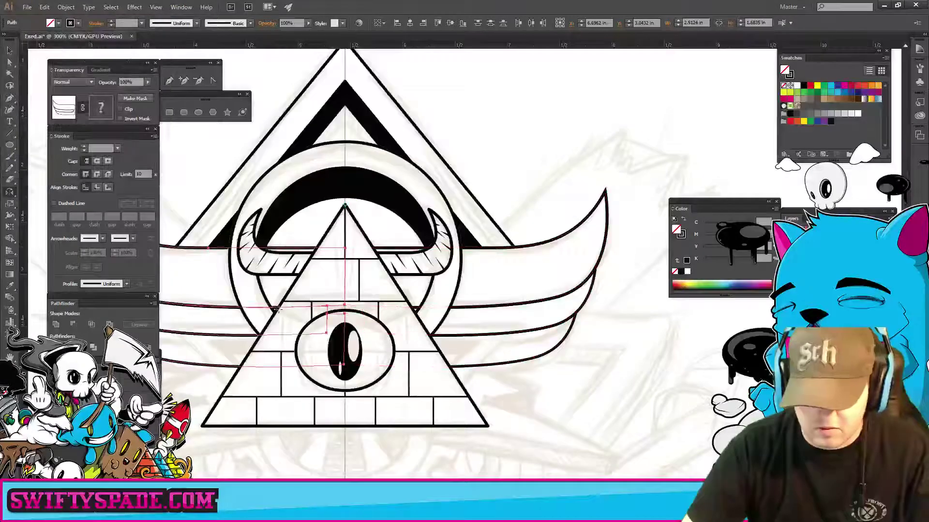
left_click_drag(285, 330, 371, 350)
key("v")
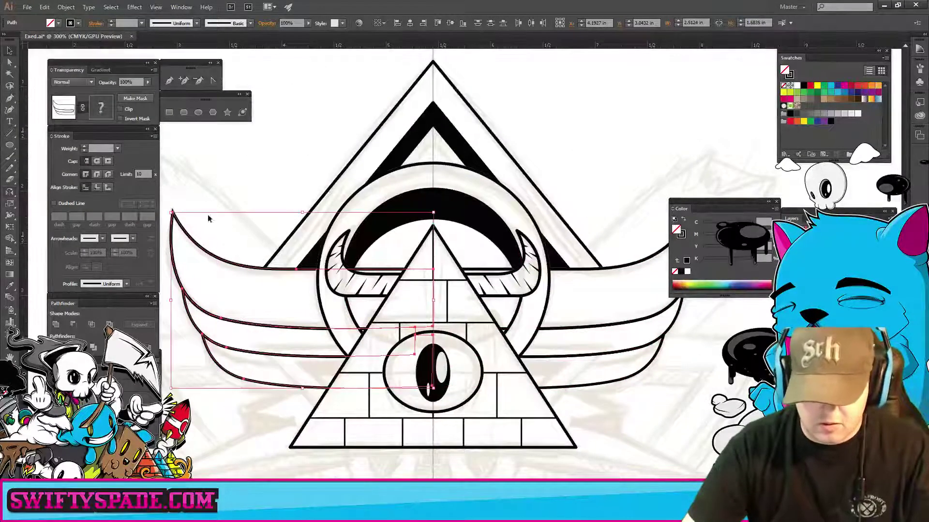
left_click_drag(210, 212, 185, 413)
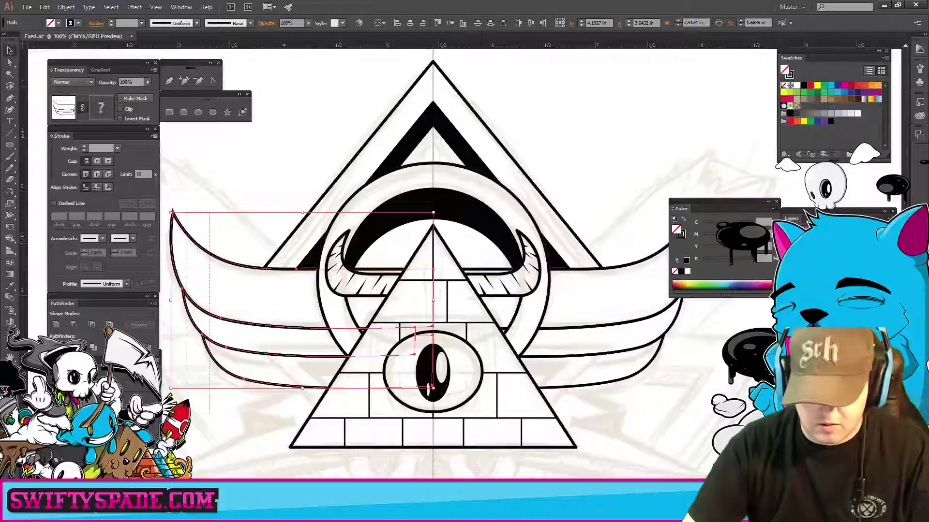
- Make an opacity mask for the wings and select the large ring shape inside it
left_click(102, 109)
left_click(200, 248)
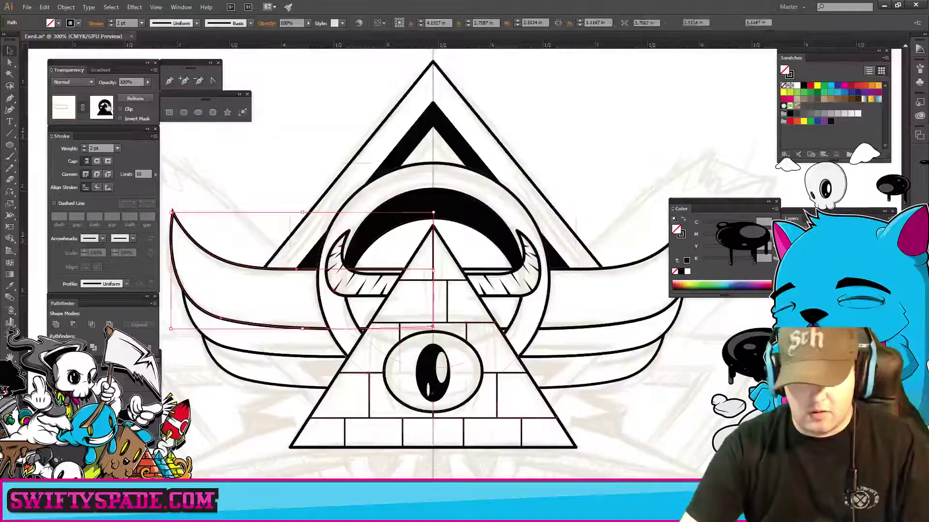
left_click(101, 106)
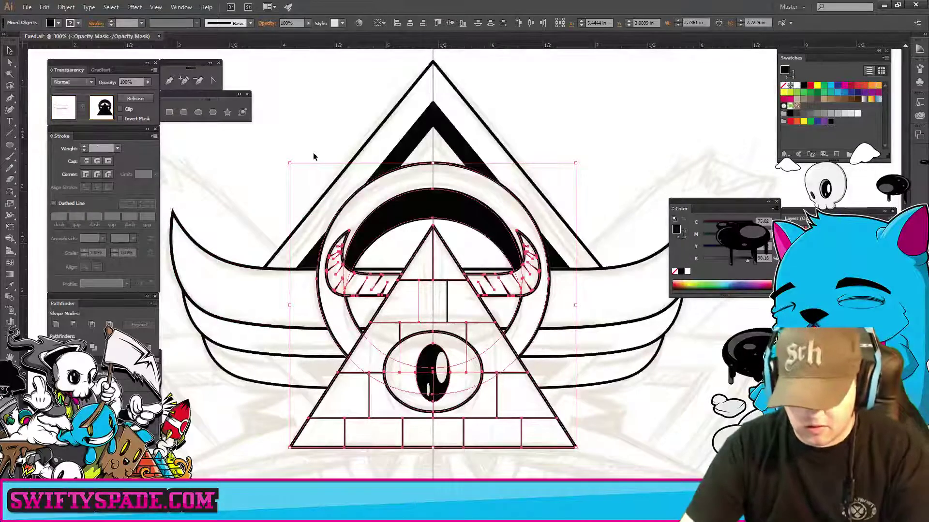
mouse_move(315, 153)
left_mouse_down()
mouse_move(668, 345)
mouse_move(513, 329)
left_mouse_up()
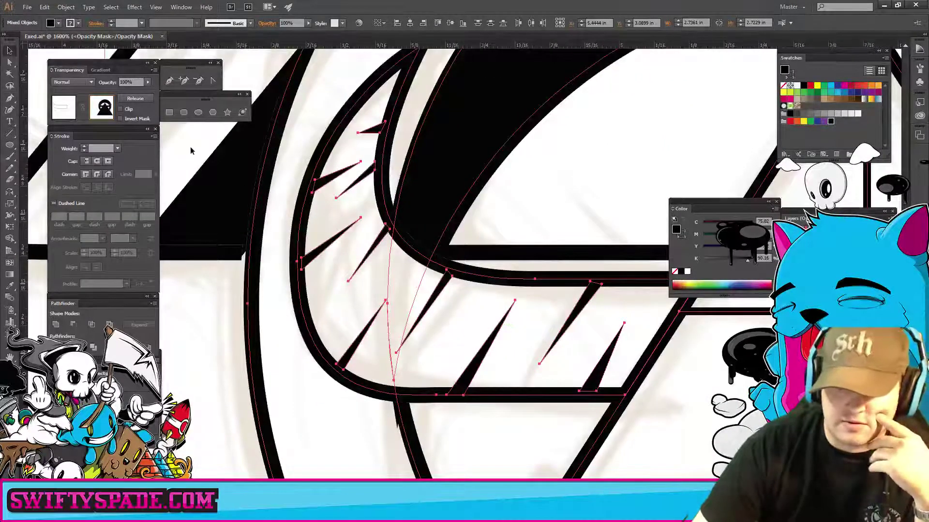
left_click(253, 222)
left_click(253, 219)
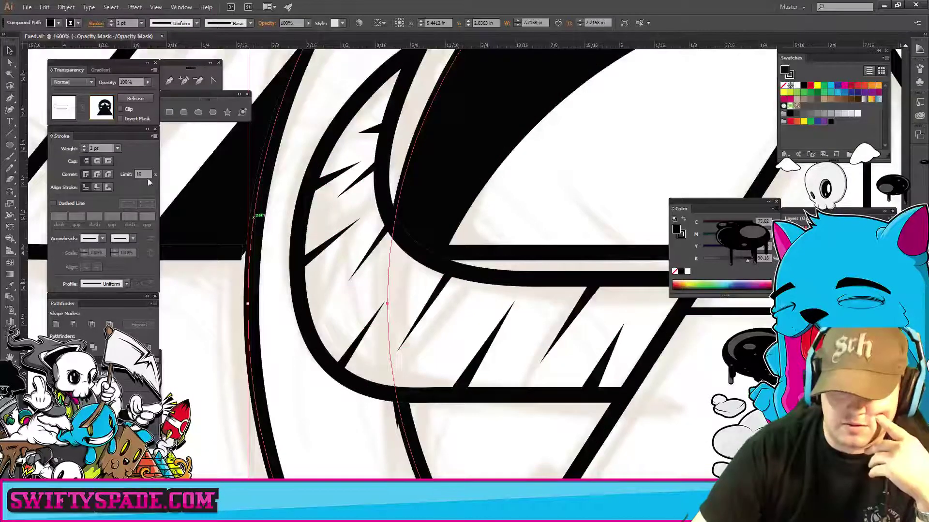
- Give the ring shape round corners, an inside-aligned stroke and 0 stroke weight
left_click(97, 175)
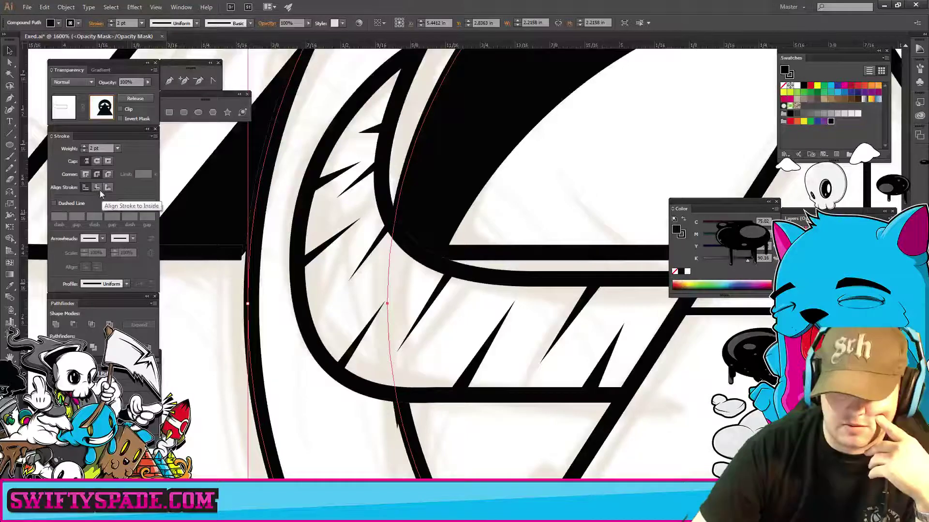
left_click(98, 190)
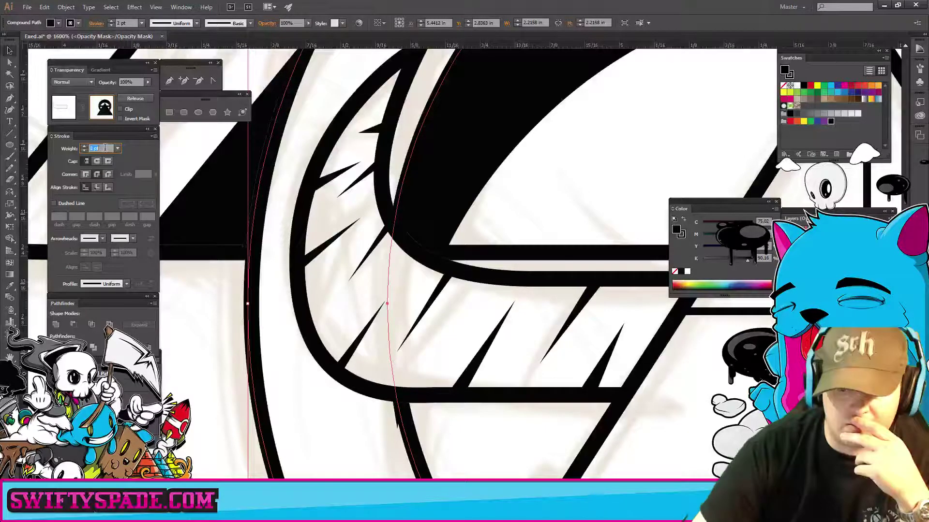
type("0")
key("Return")
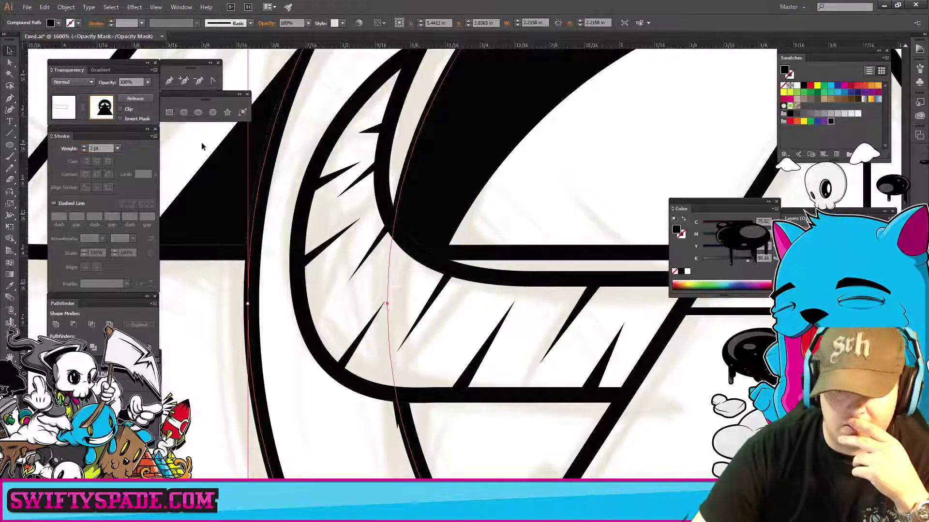
left_click(202, 147)
- Set the stroke weight of another compound shape in the mask to 0
scroll(203, 153, "down", 2)
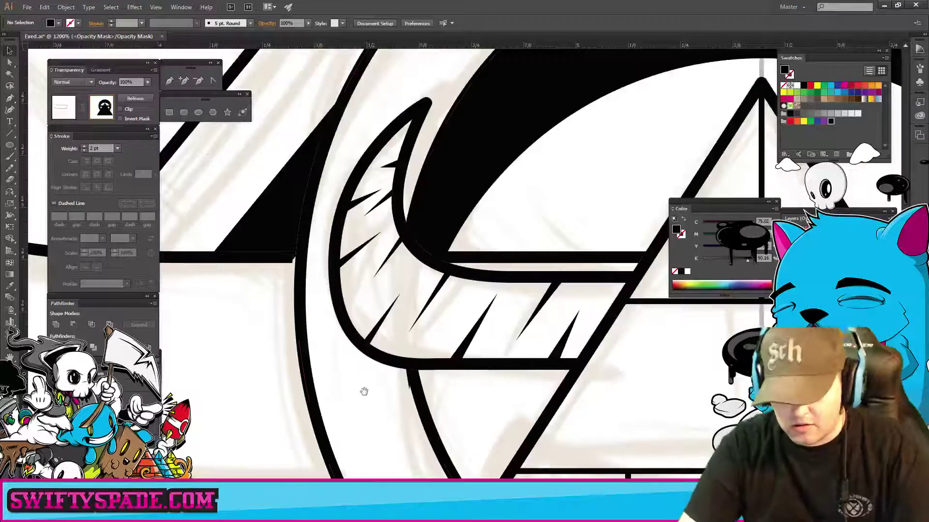
scroll(360, 325, "down", 3)
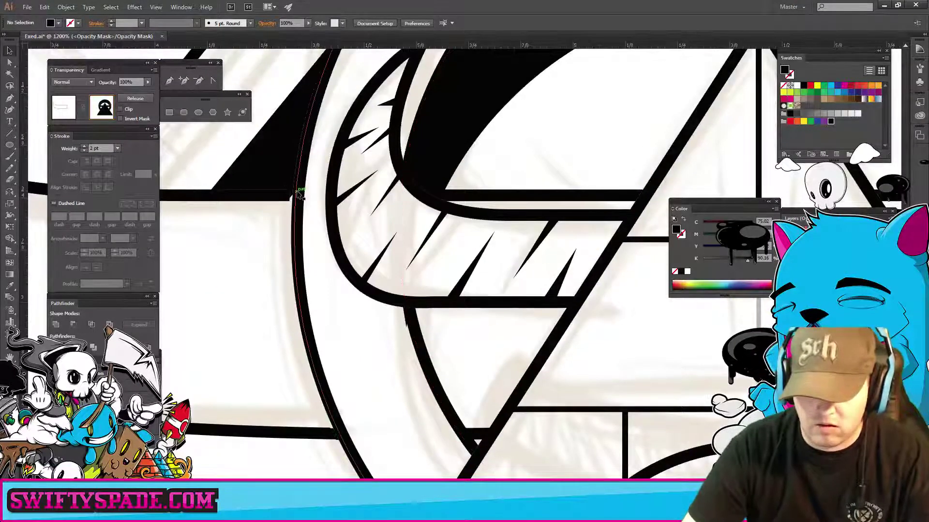
left_click(296, 195)
left_click(104, 145)
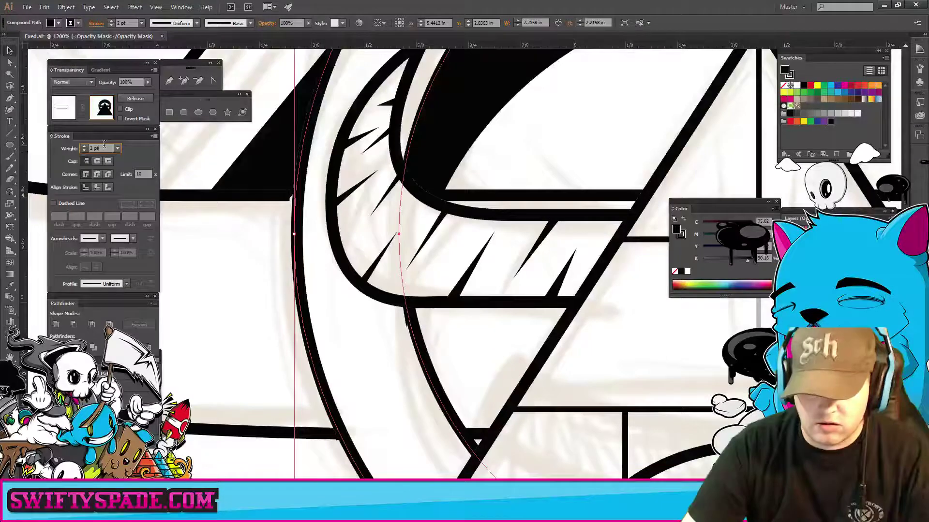
type("10")
key("Return")
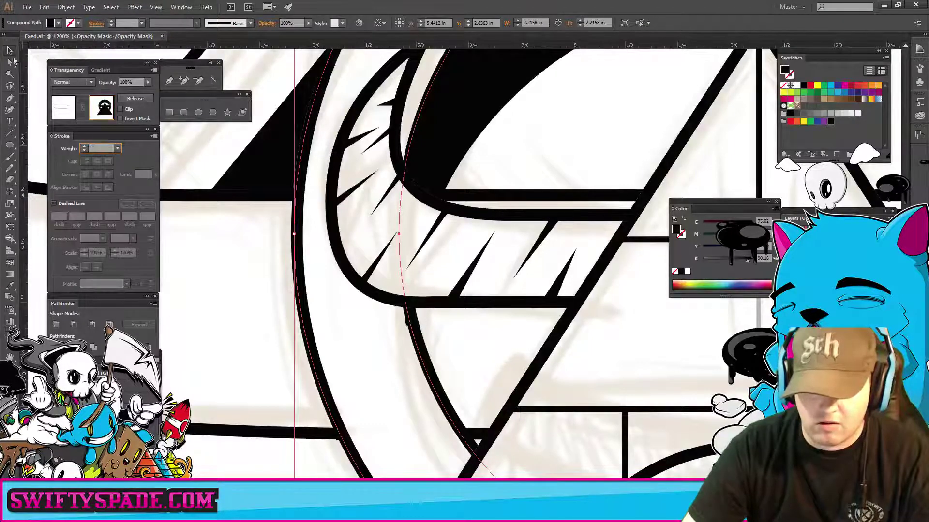
left_click(553, 178)
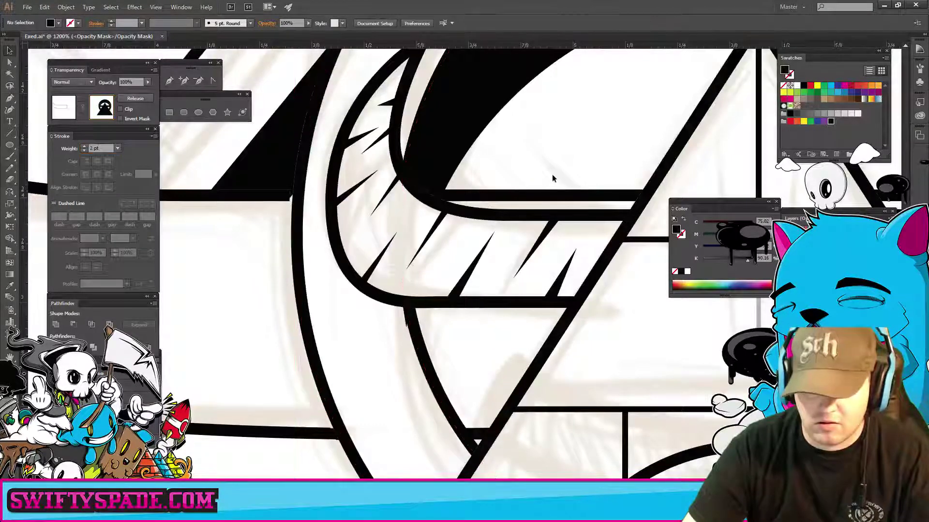
left_click(297, 171)
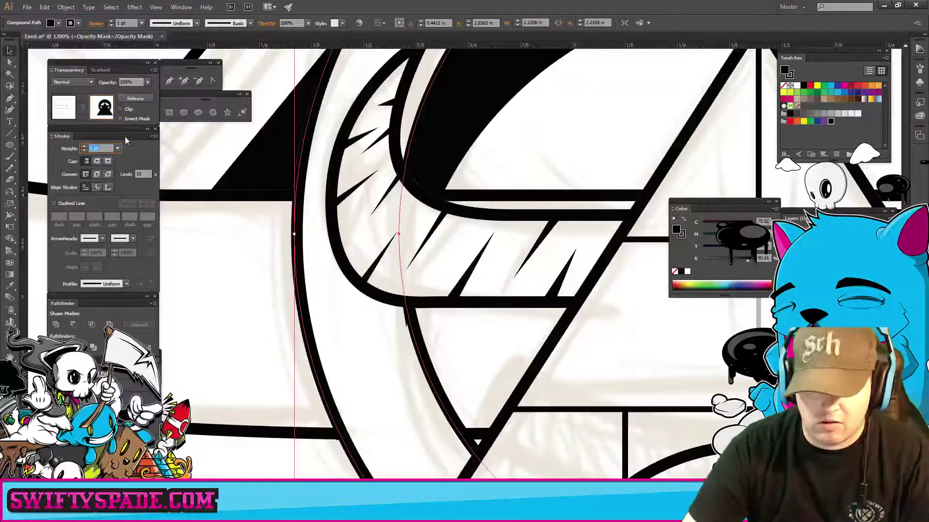
left_click(255, 237)
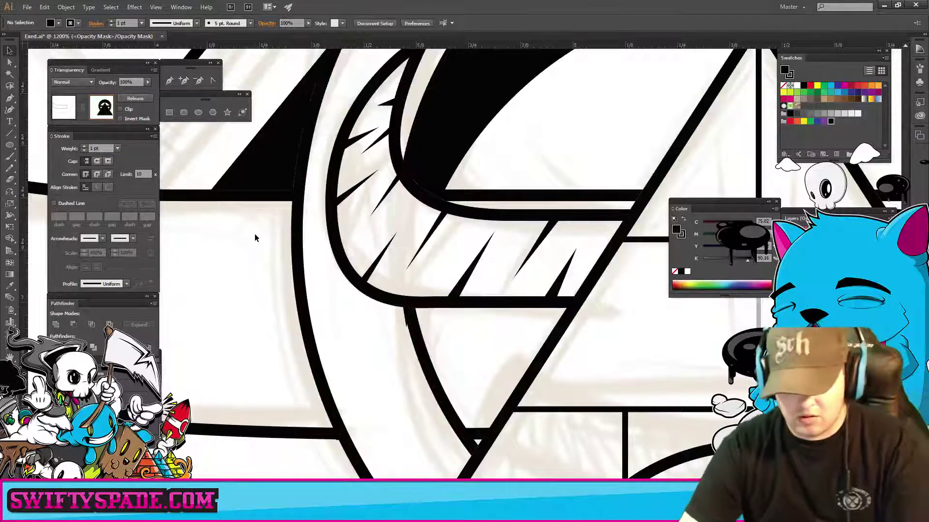
key("ctrl+minus")
key("ctrl+minus")
key("ctrl+minus")
key("ctrl+minus")
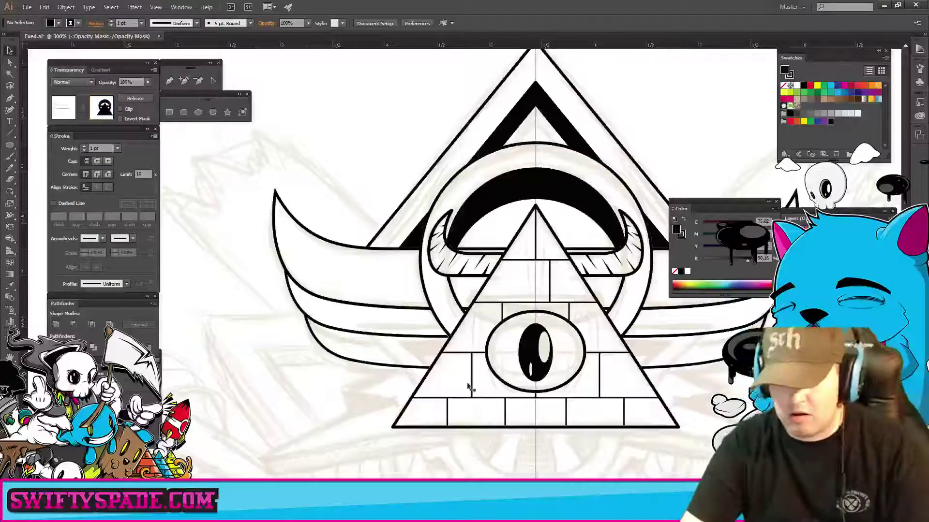
- Zoom in on the pyramid and inspect the wing lines and arc path, switching between artwork and mask
left_click_drag(582, 442, 486, 353)
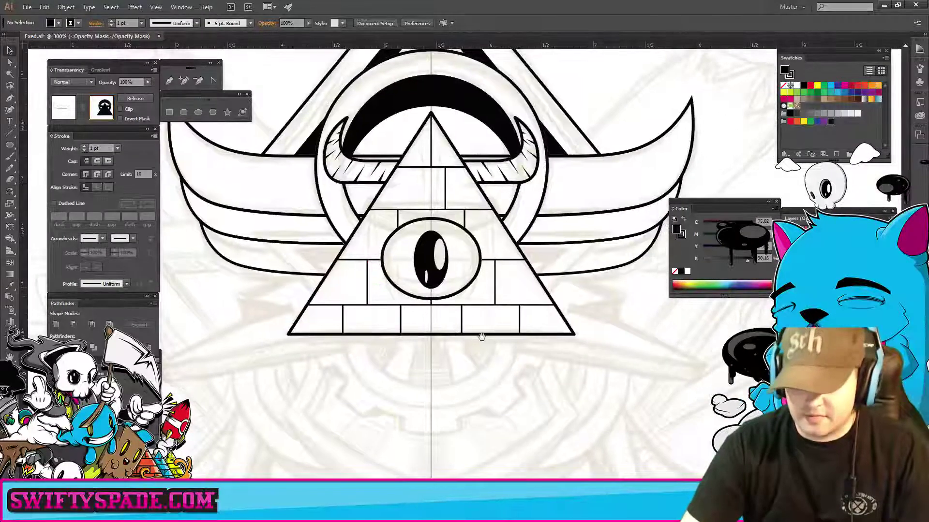
key("ctrl+plus")
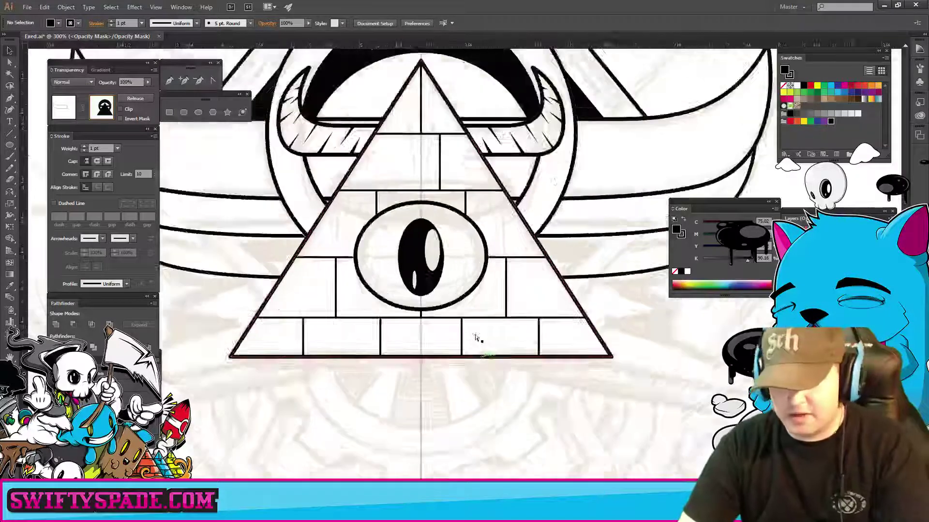
key("ctrl+plus")
key("ctrl+plus")
key("ctrl+plus")
key("ctrl+plus")
mouse_move(442, 253)
left_mouse_down()
mouse_move(622, 342)
mouse_move(443, 305)
left_mouse_up()
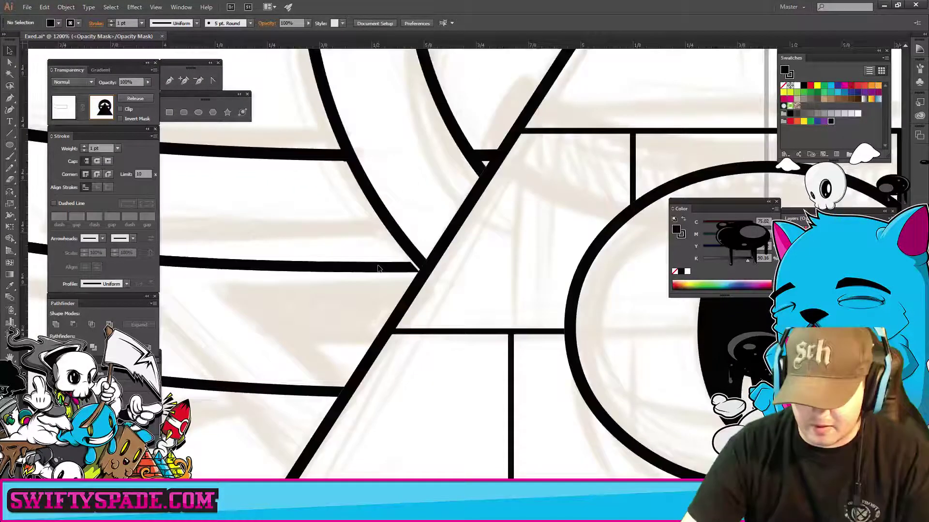
left_click(67, 117)
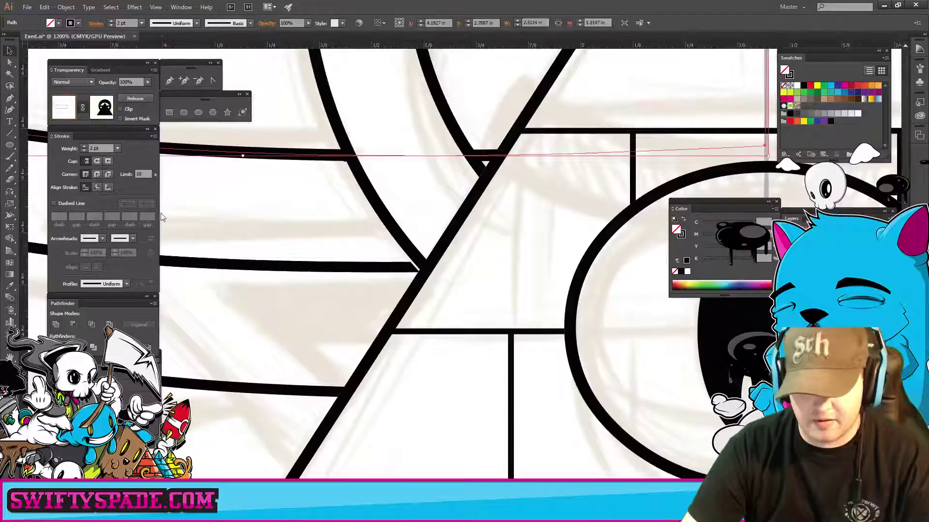
left_click(211, 264)
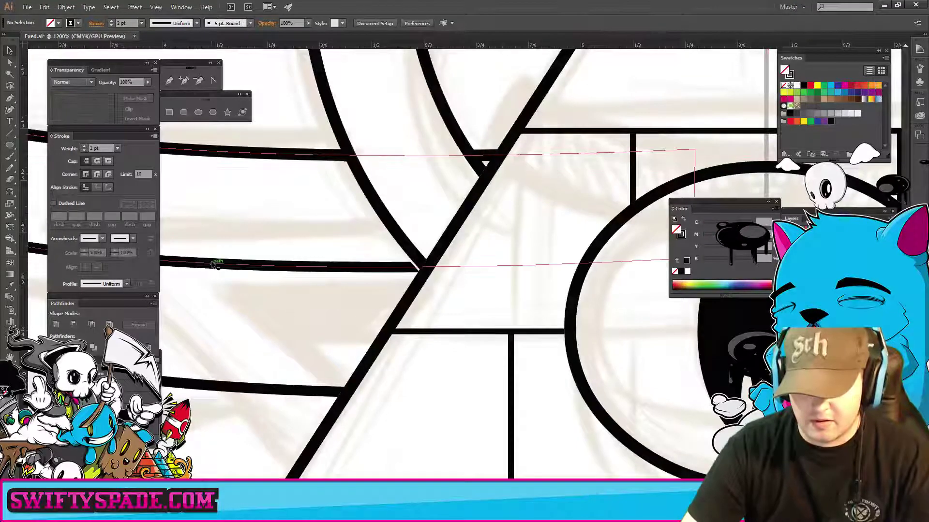
left_click(404, 242)
left_click(108, 116)
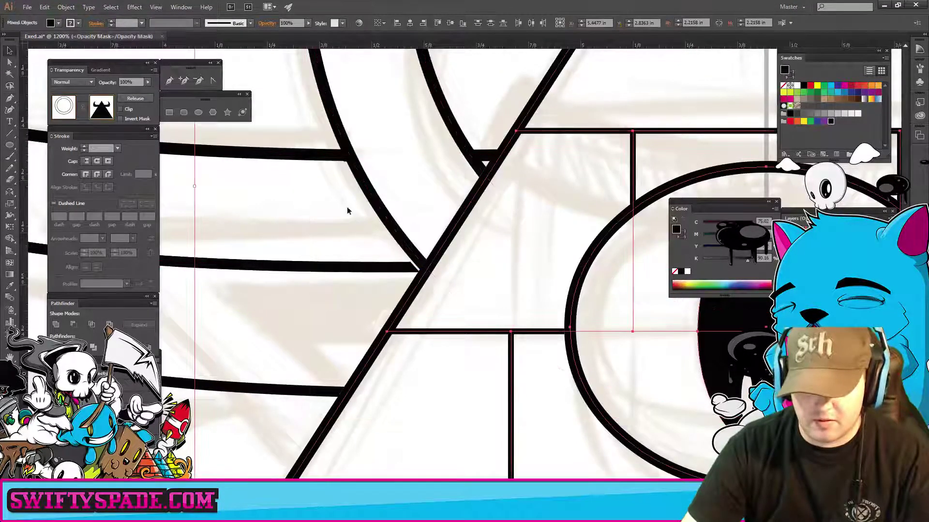
left_click(390, 224)
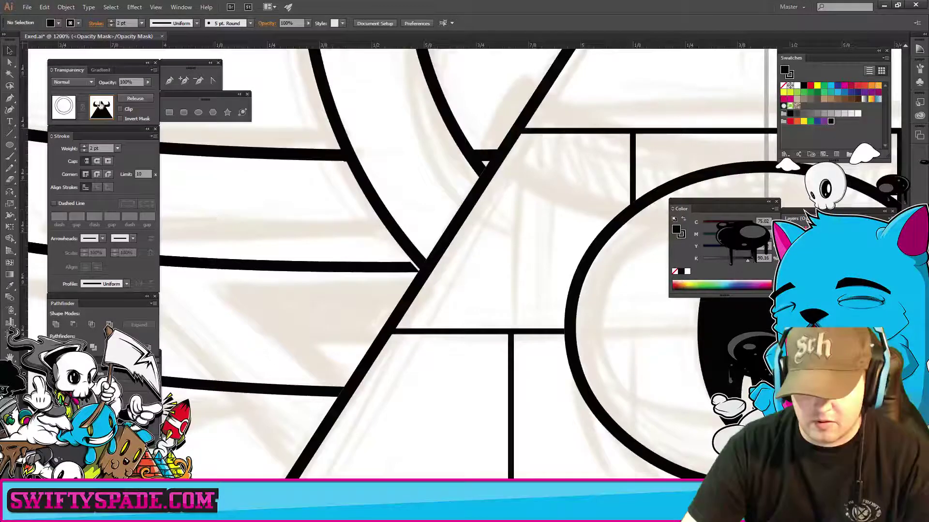
- Select the arc compound path inside the opacity mask and apply a thinner 1 pt stroke weight
left_click(63, 107)
left_click(258, 221)
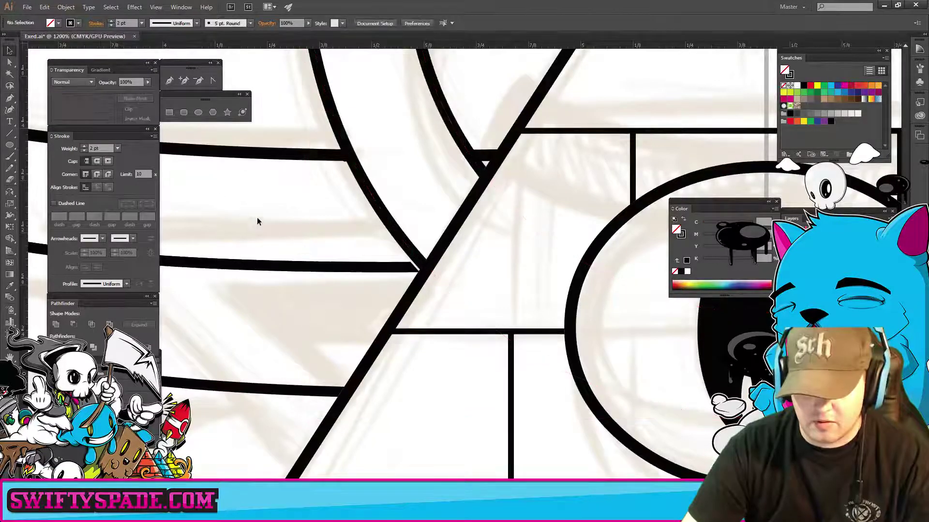
left_click(268, 264)
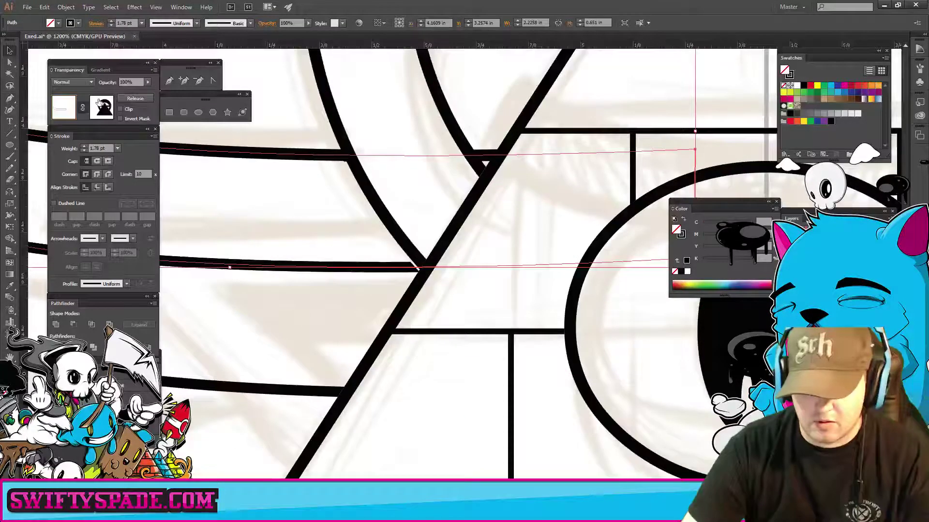
left_click(101, 106)
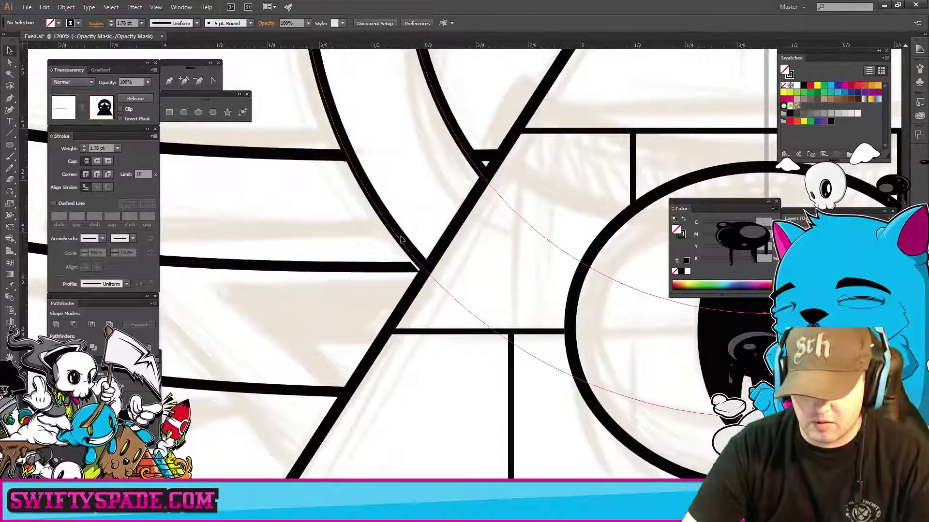
left_click(401, 239)
left_click(103, 144)
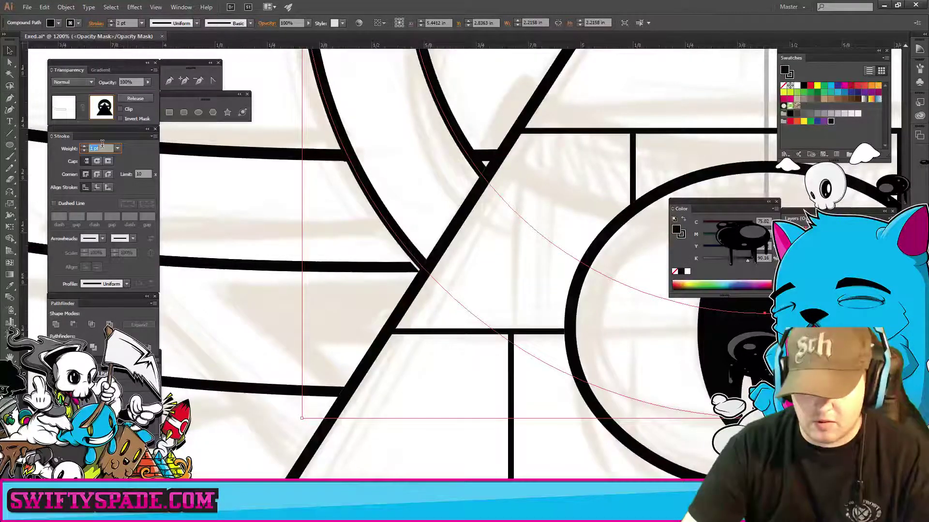
key("Return")
left_click(209, 189)
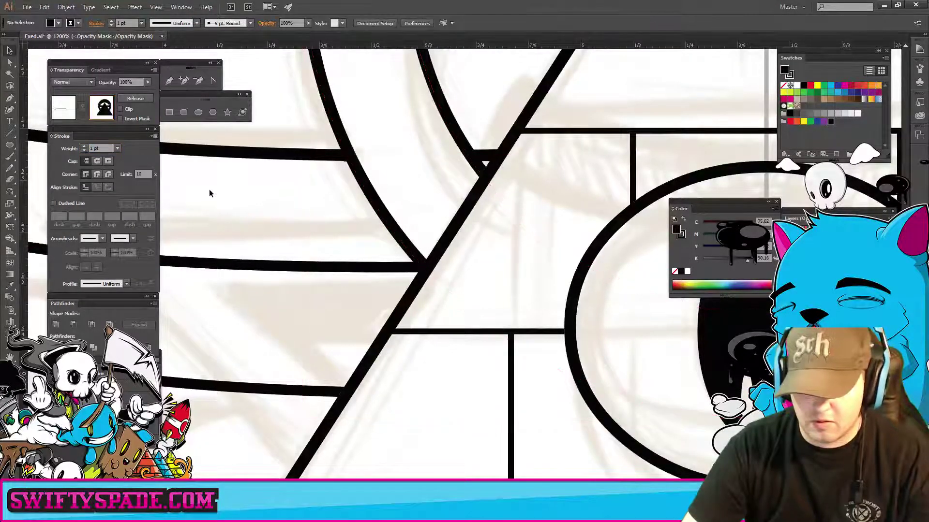
key("ctrl+minus")
key("ctrl+minus")
key("ctrl+minus")
key("ctrl+minus")
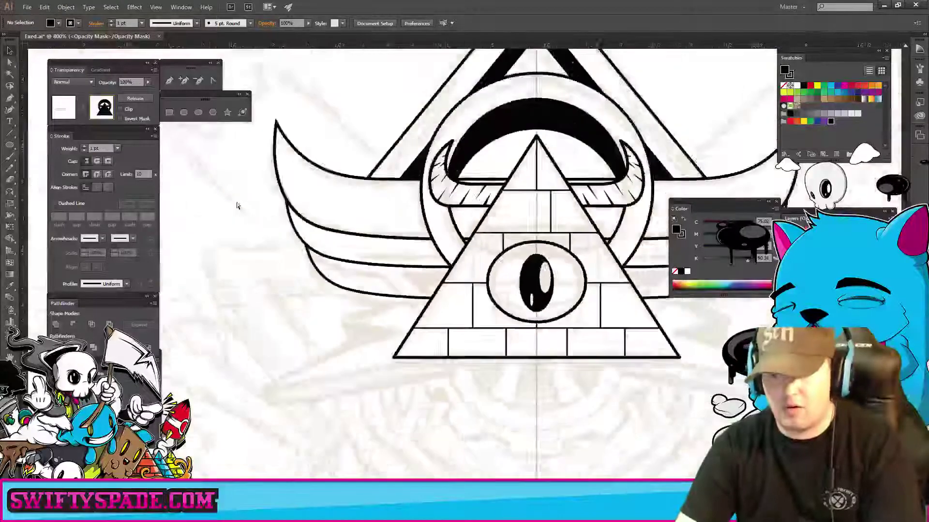
key("ctrl+minus")
left_click_drag(522, 380, 473, 318)
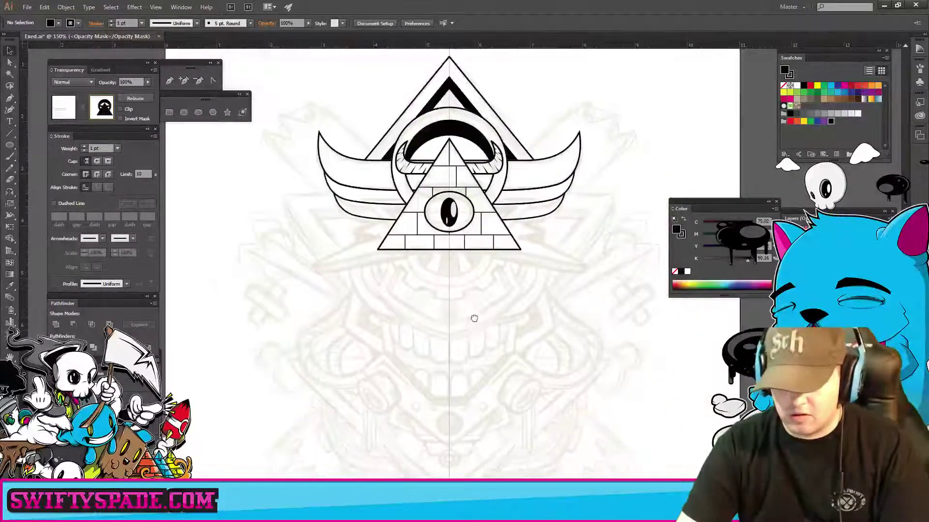
key("ctrl+plus")
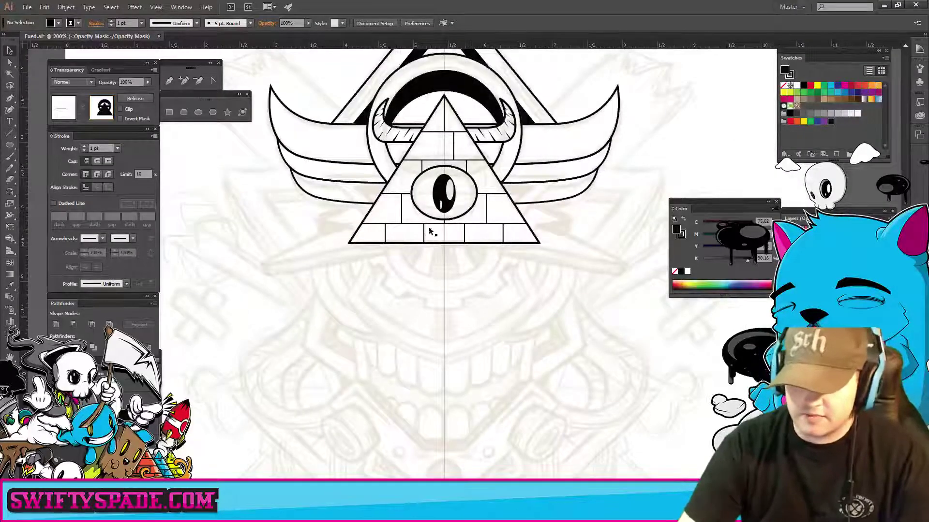
mouse_move(348, 162)
left_mouse_down()
mouse_move(362, 256)
mouse_move(338, 213)
left_mouse_up()
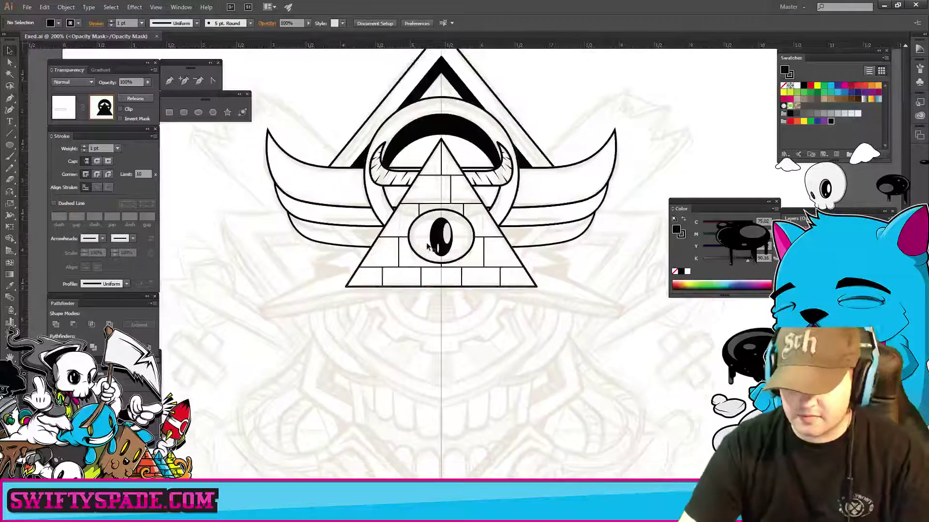
key("ctrl+plus")
key("ctrl+plus")
key("ctrl+plus")
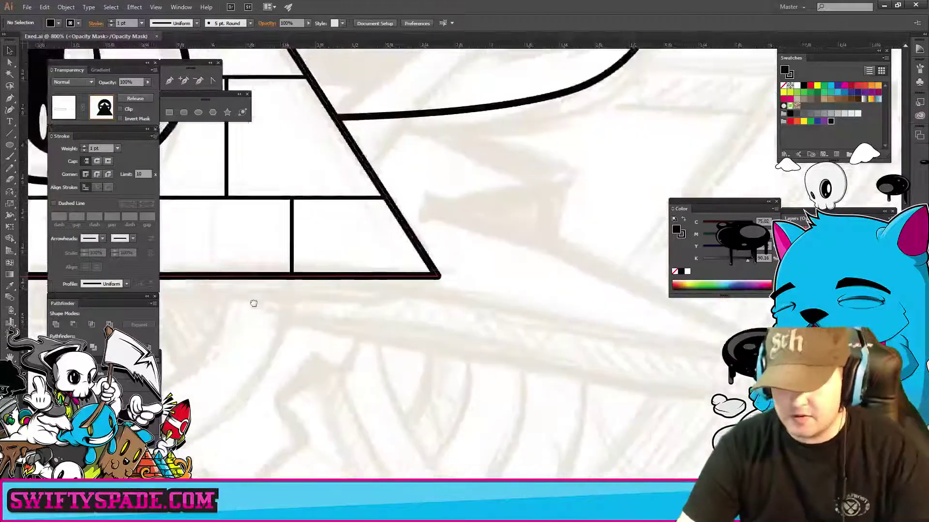
key("ctrl+plus")
- Leave mask editing and pen-draw a closed inverted triangle overlapping the pyramid's left edge
left_click(53, 109)
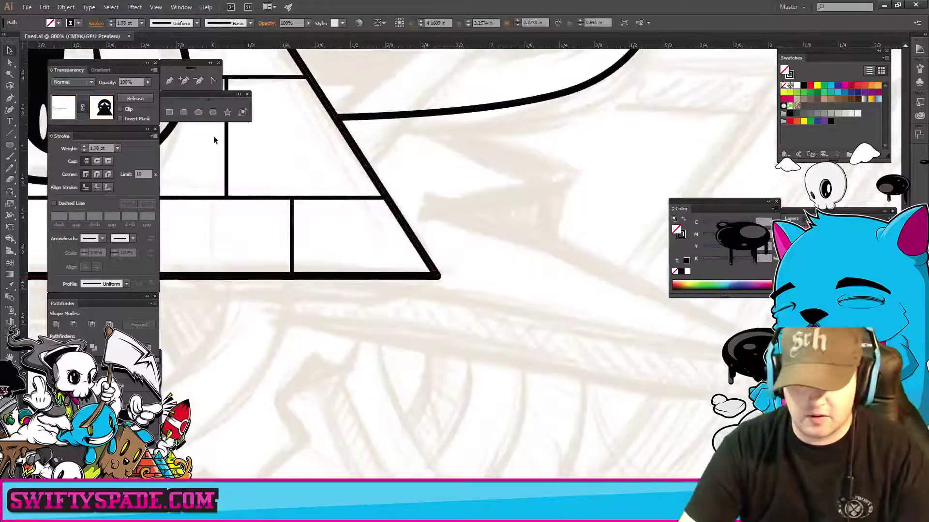
left_click(458, 187)
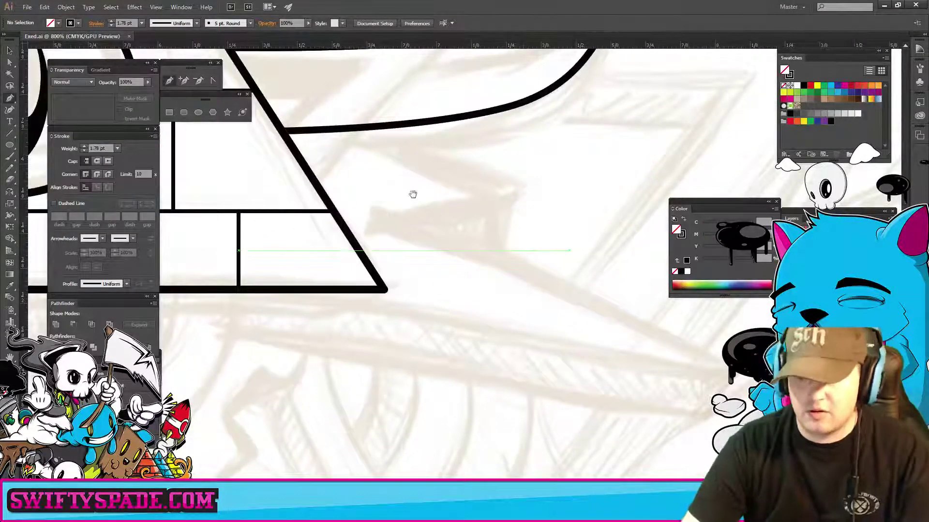
left_click_drag(324, 98, 342, 170)
left_click_drag(346, 223, 453, 347)
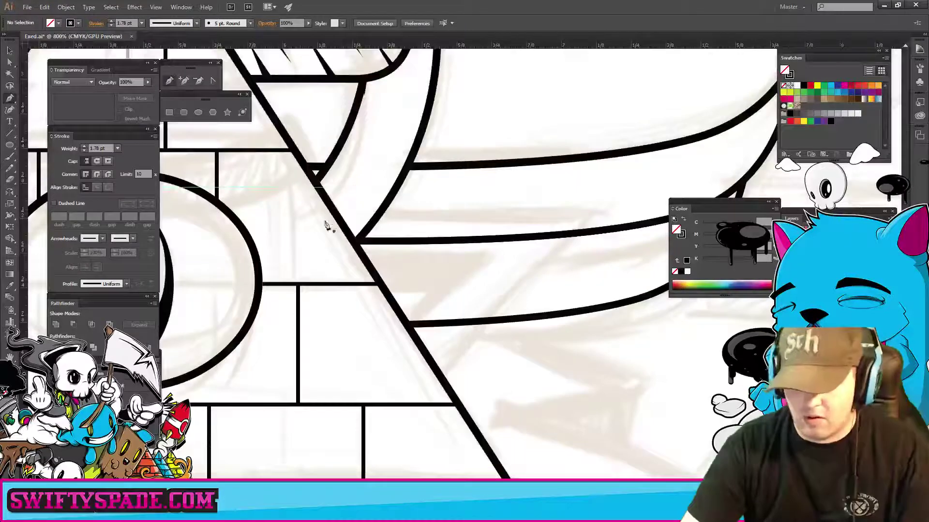
left_click(298, 206)
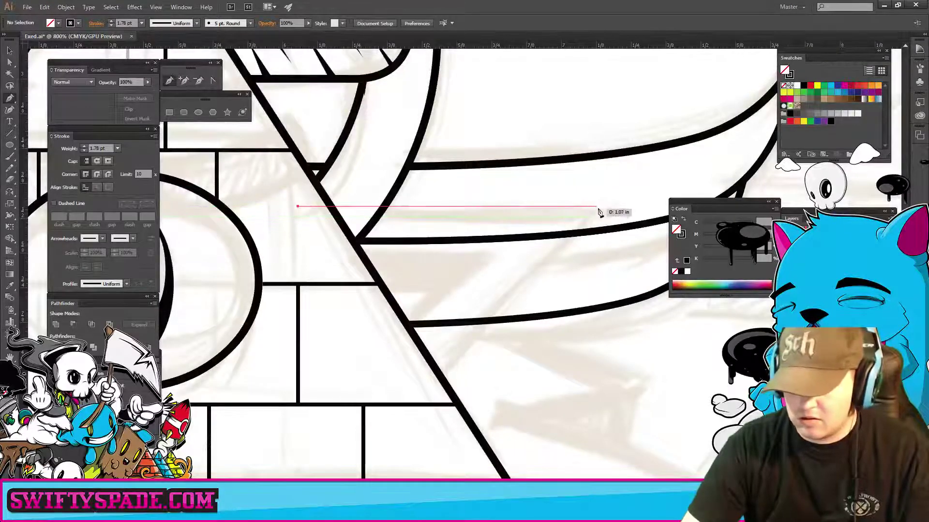
left_click(605, 206)
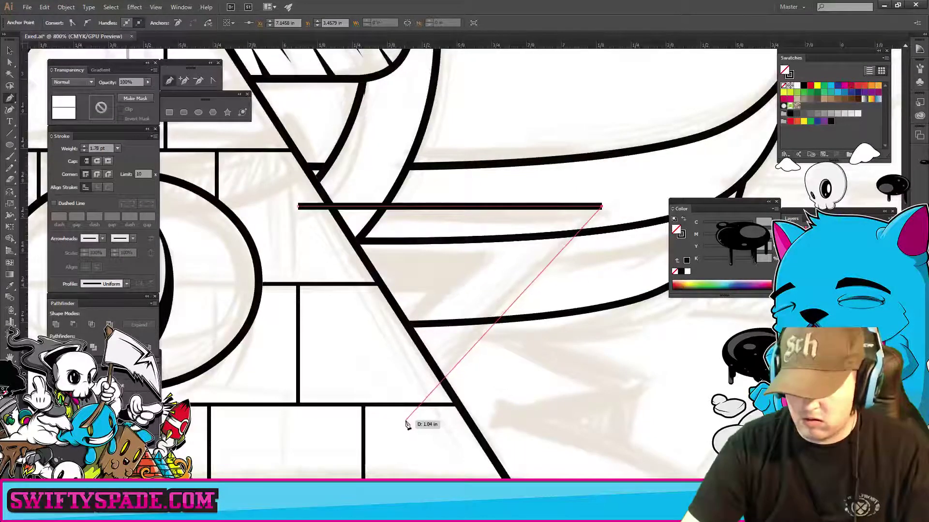
left_click(406, 420)
left_click(298, 207)
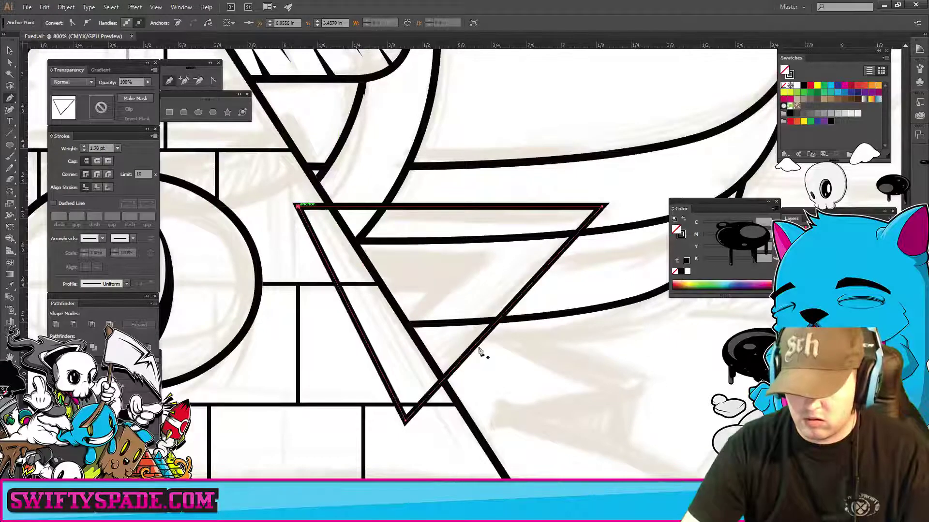
left_click(560, 389, "ctrl")
- Select the new triangle and bring up the Object menu's path commands
key("v")
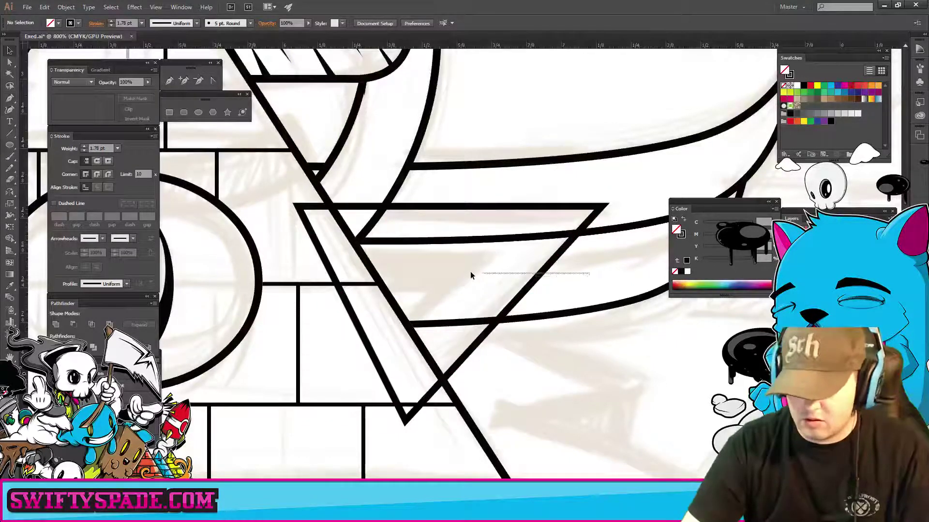
left_click(470, 270)
left_click(66, 6)
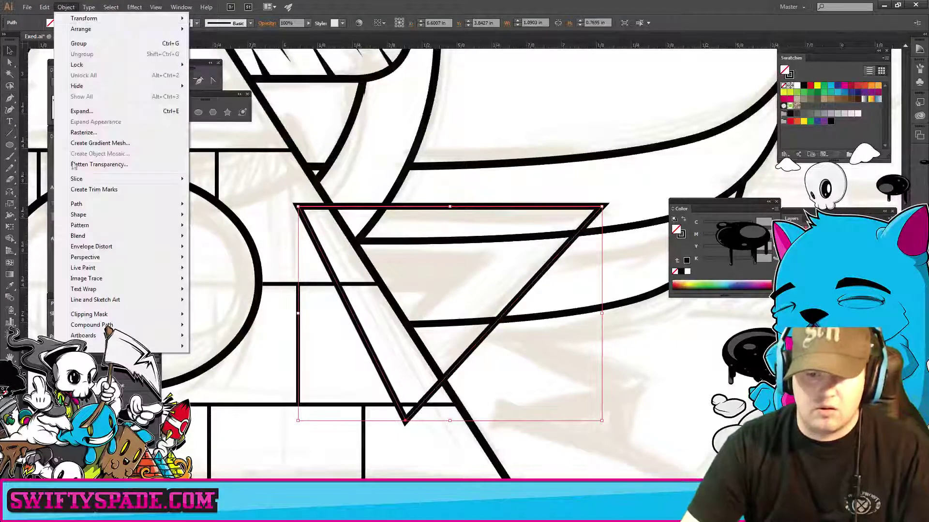
mouse_move(77, 204)
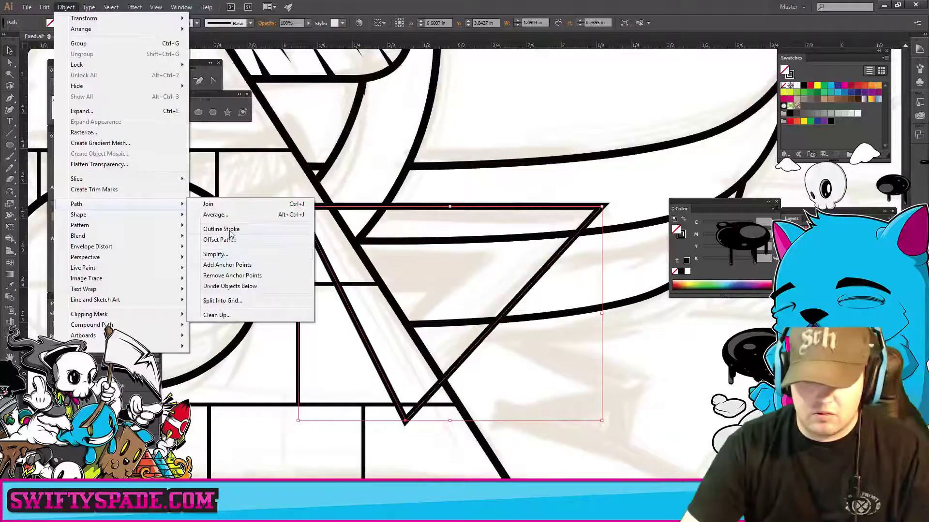
- Create an inner triangle with Offset Path, using a smaller inward offset
left_click(237, 241)
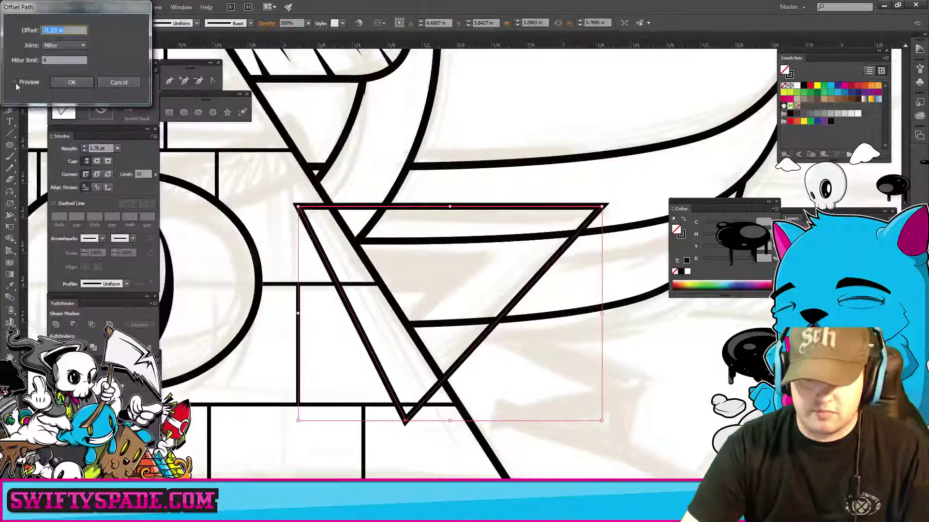
left_click(14, 83)
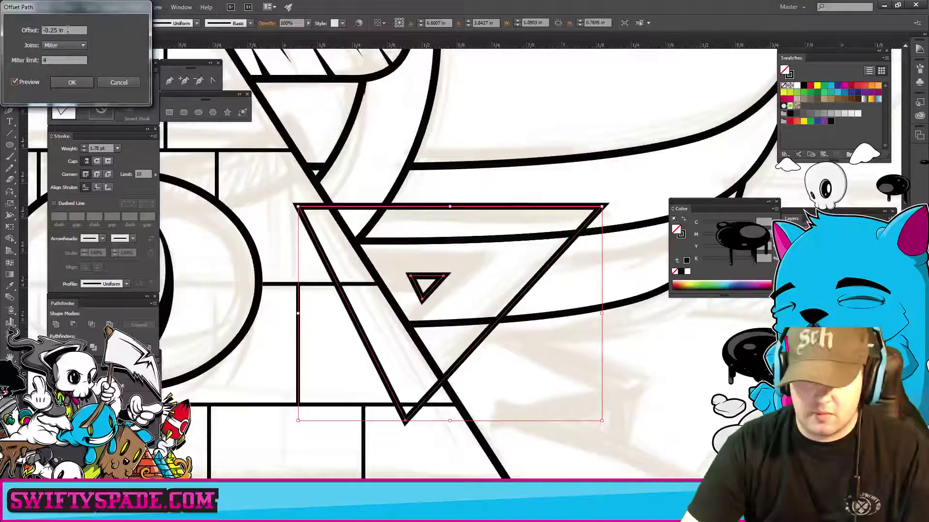
key("Up")
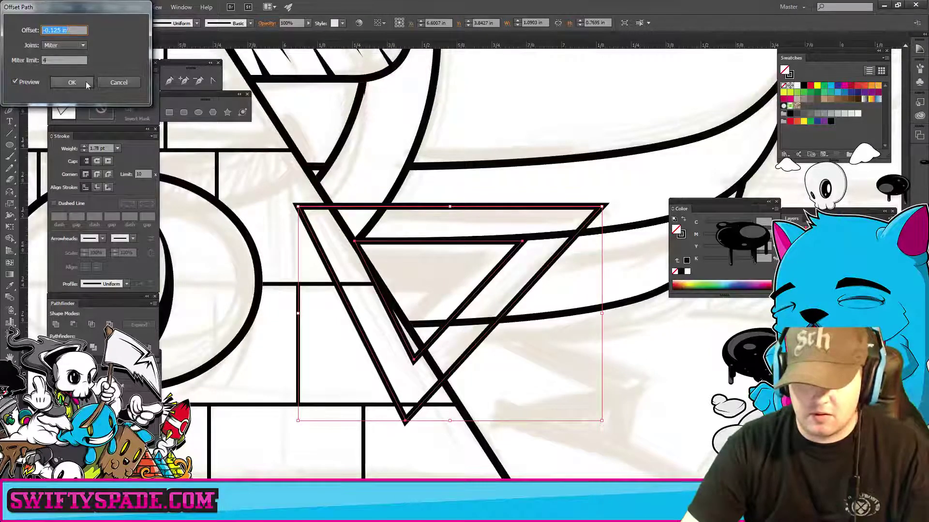
left_click(72, 83)
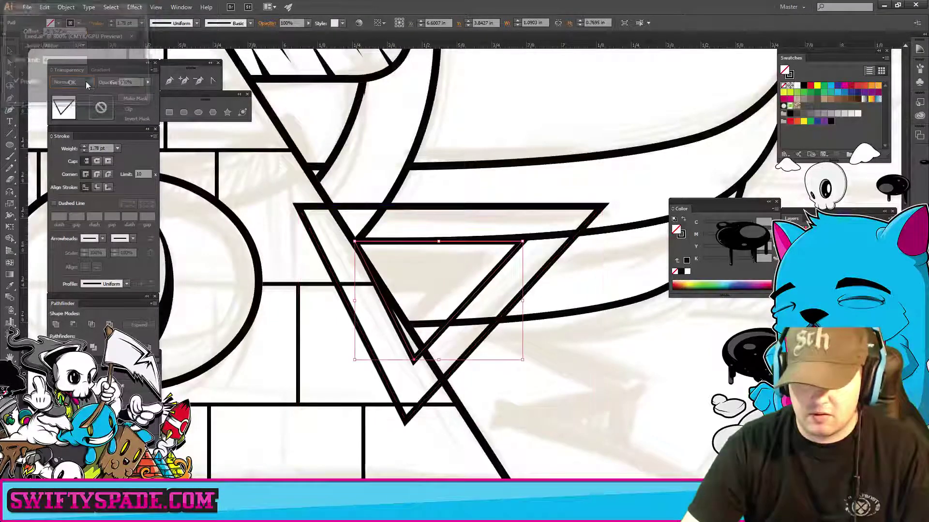
- Round both triangles' corners and place a duplicate inner triangle slightly lower
left_click(548, 265, "shift")
left_click(96, 174)
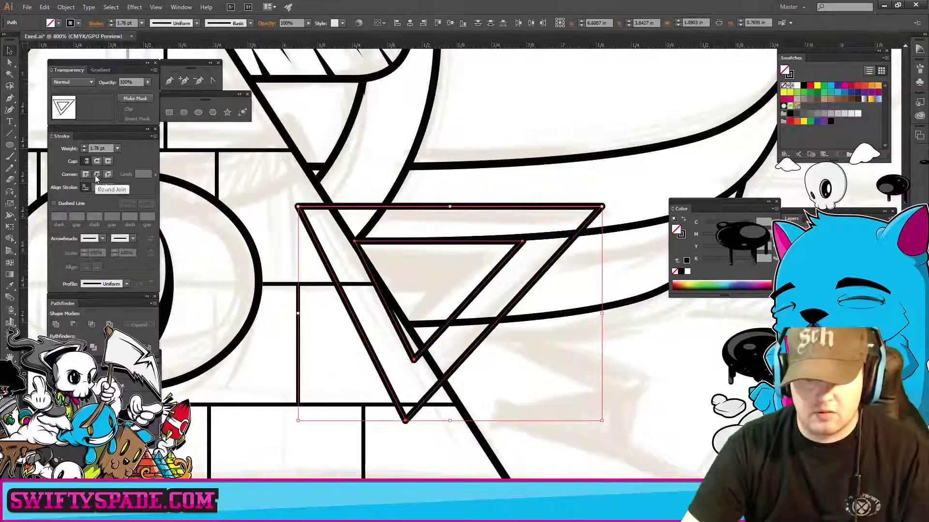
left_click(605, 187)
left_click(501, 271)
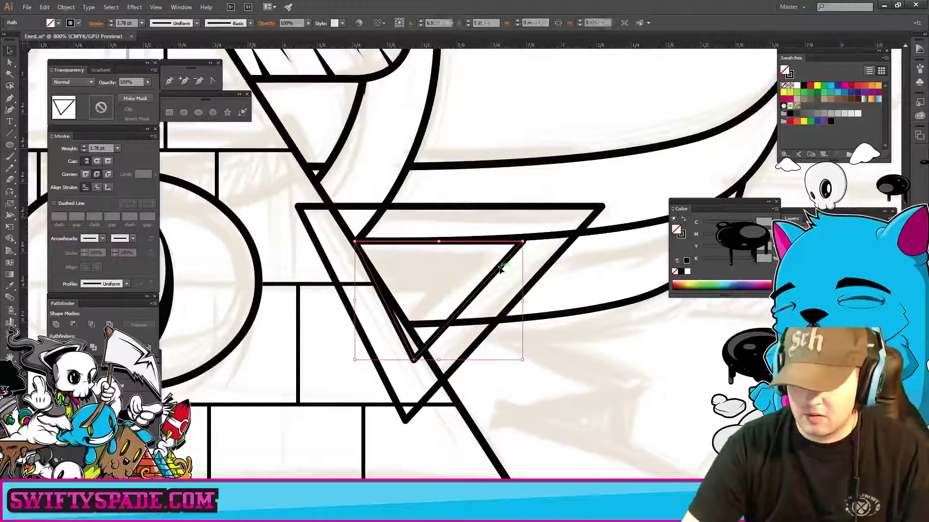
left_click_drag(500, 266, 500, 289)
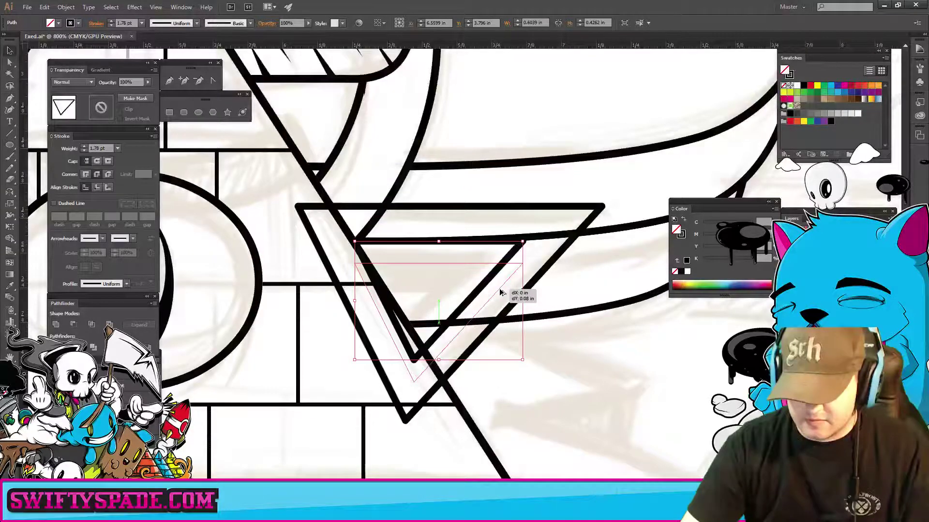
mouse_move(500, 291)
left_mouse_down()
mouse_move(468, 280)
mouse_move(493, 290)
left_mouse_up()
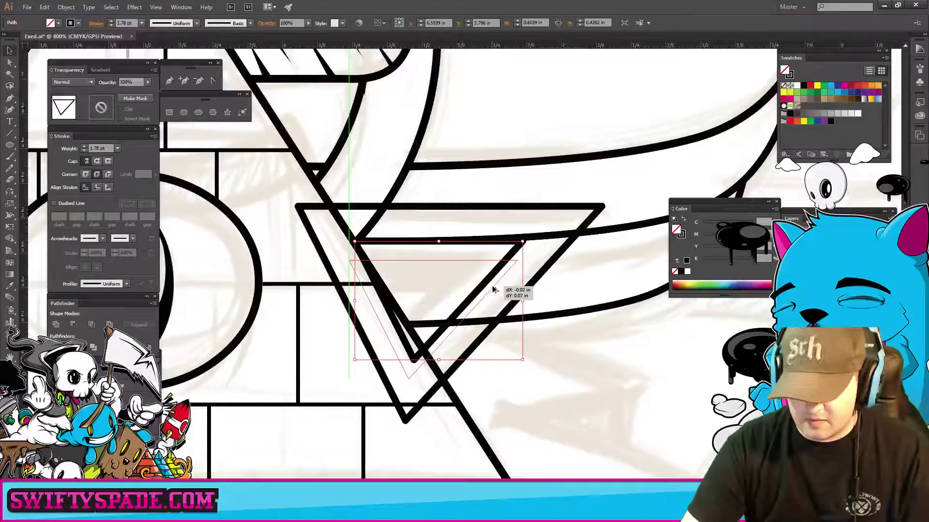
left_click_drag(492, 289, 493, 291)
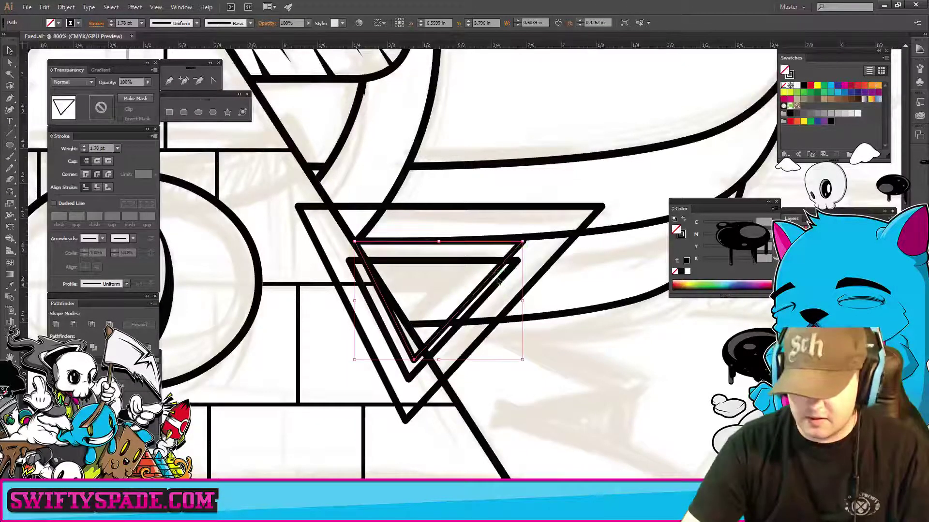
- Subtract the inner triangle from the outer one with Minus Front and fill the thin top strip black
left_click(498, 280, "shift")
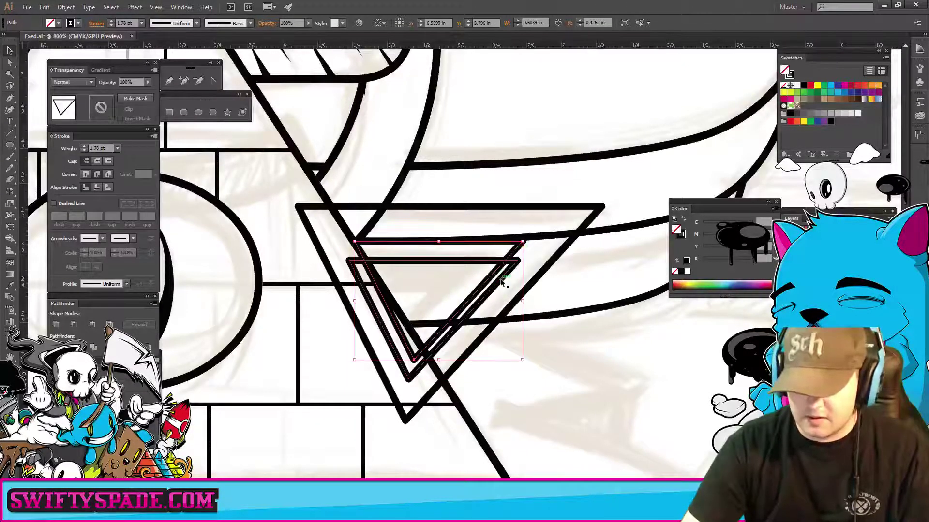
left_click(71, 324)
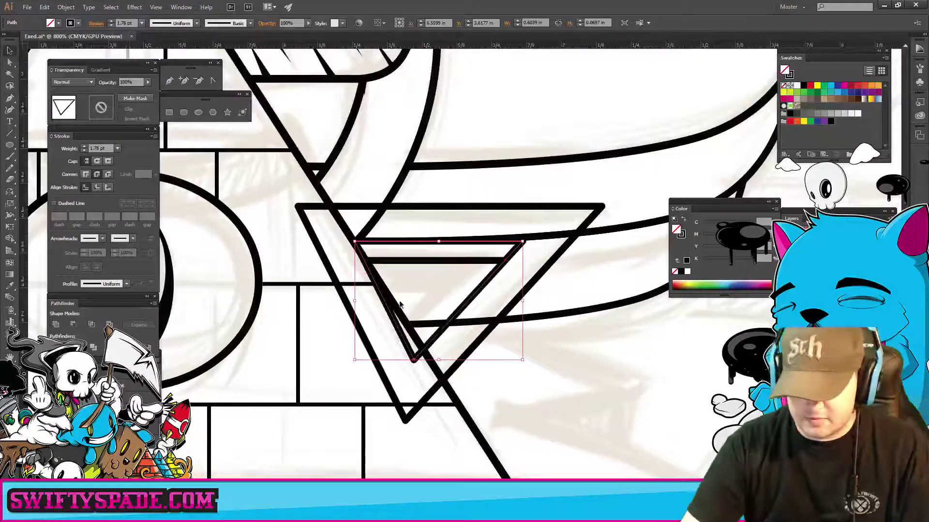
left_click(460, 262)
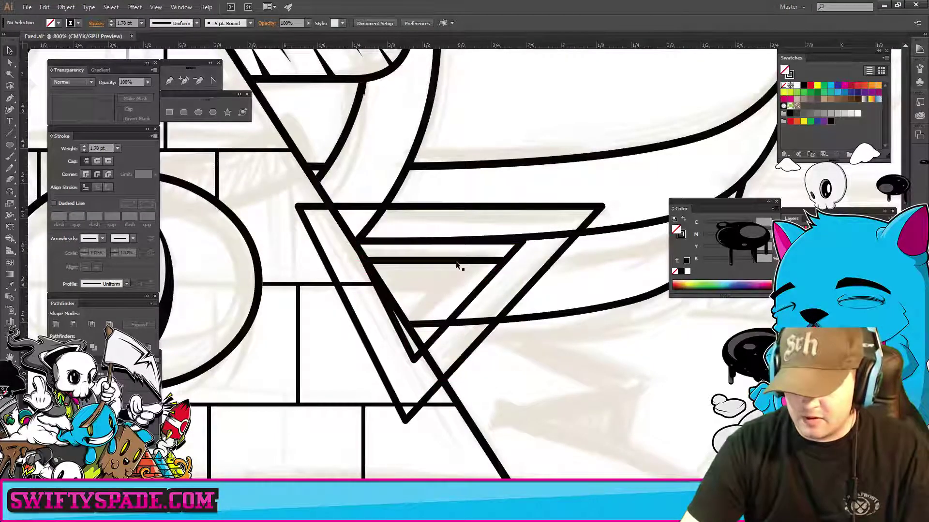
left_click(830, 121)
left_click(546, 270)
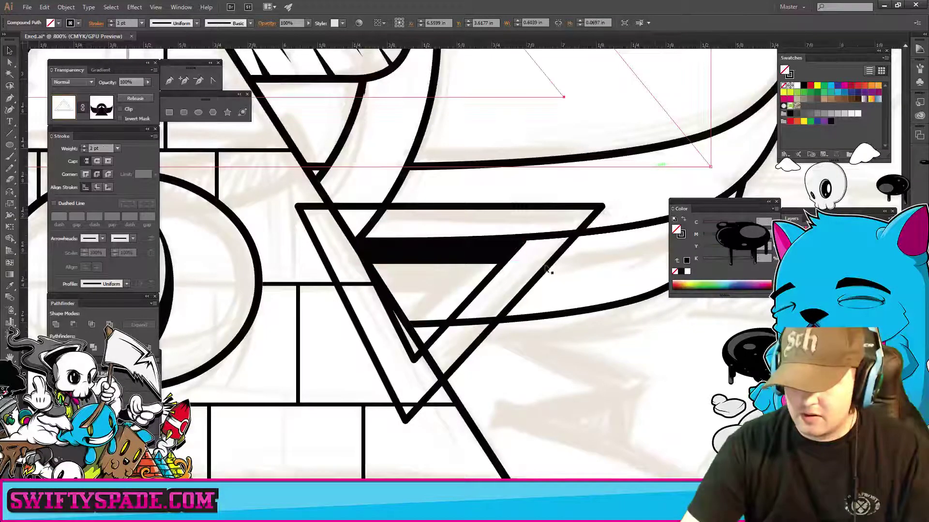
left_click(543, 274)
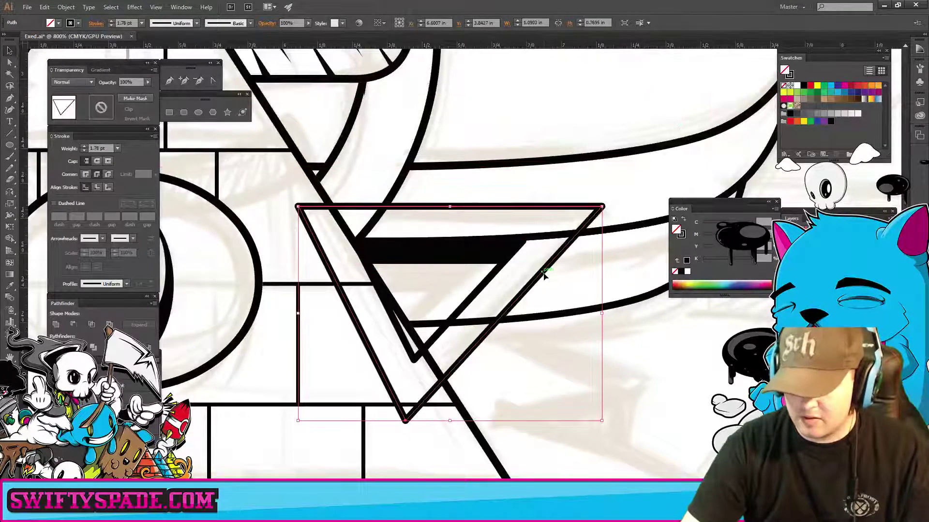
- Place a slightly lower offset copy of the inverted triangle and select it
left_click_drag(544, 275, 549, 302)
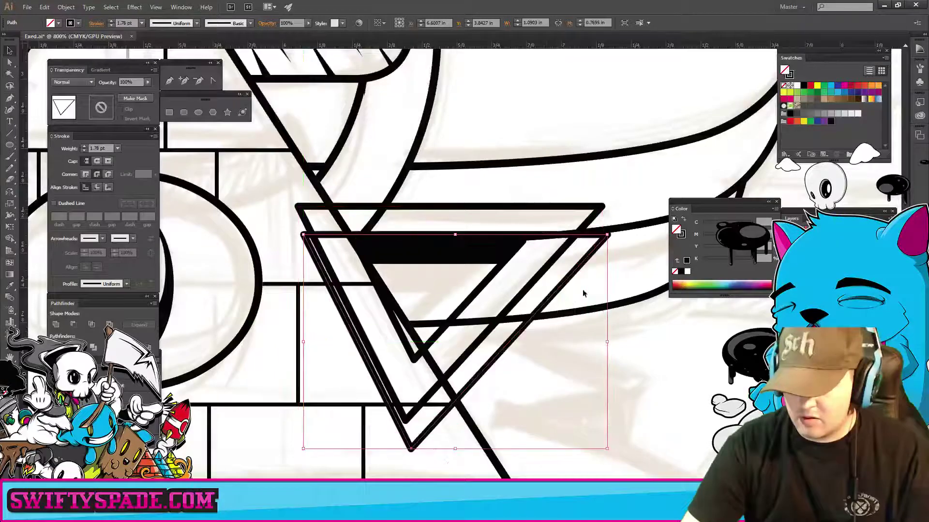
left_click(624, 271)
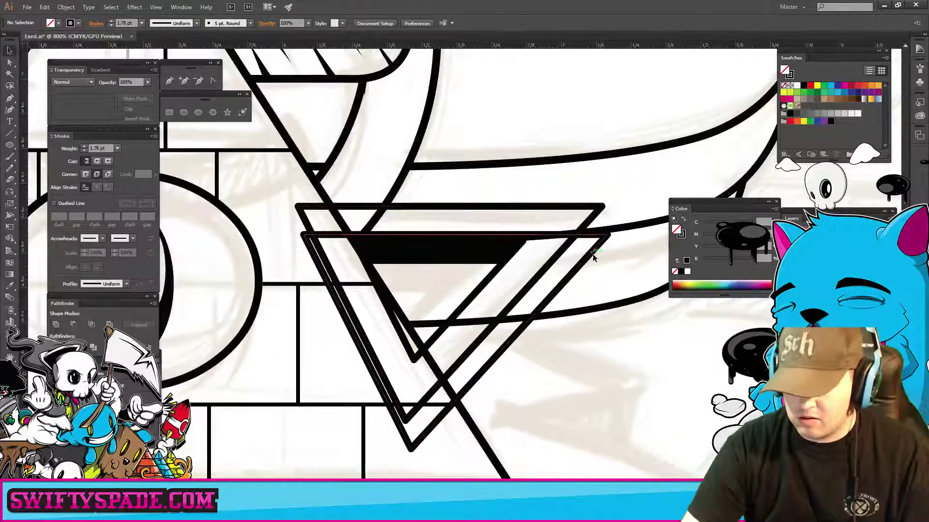
left_click(592, 253)
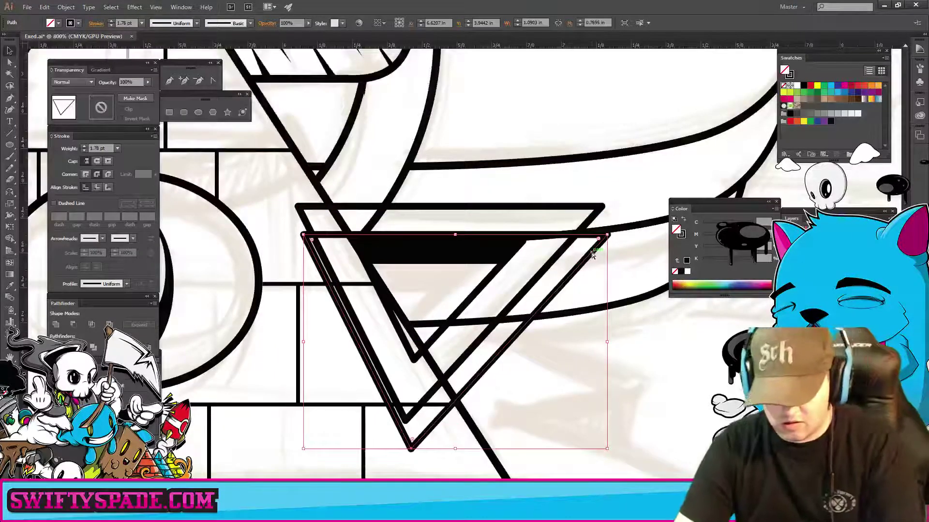
key("ctrl+minus")
key("ctrl+minus")
key("ctrl+minus")
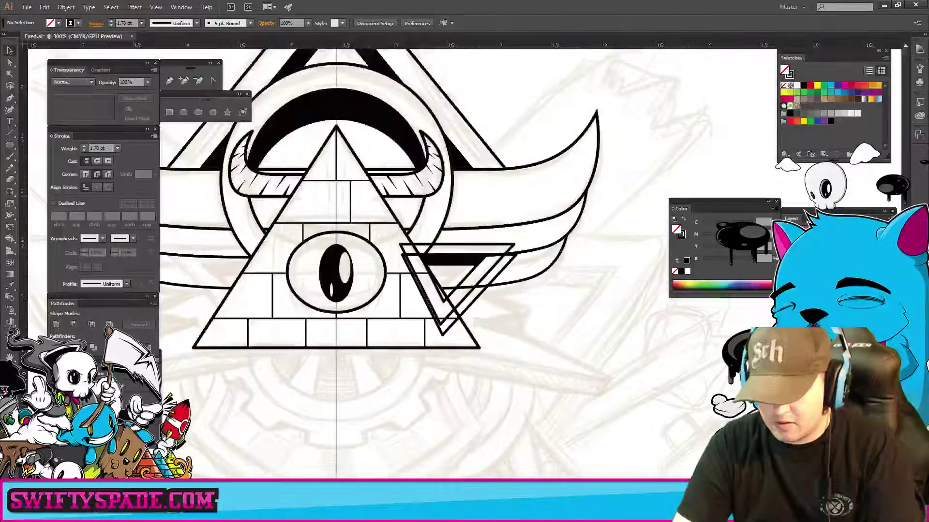
key("ctrl+plus")
key("ctrl+plus")
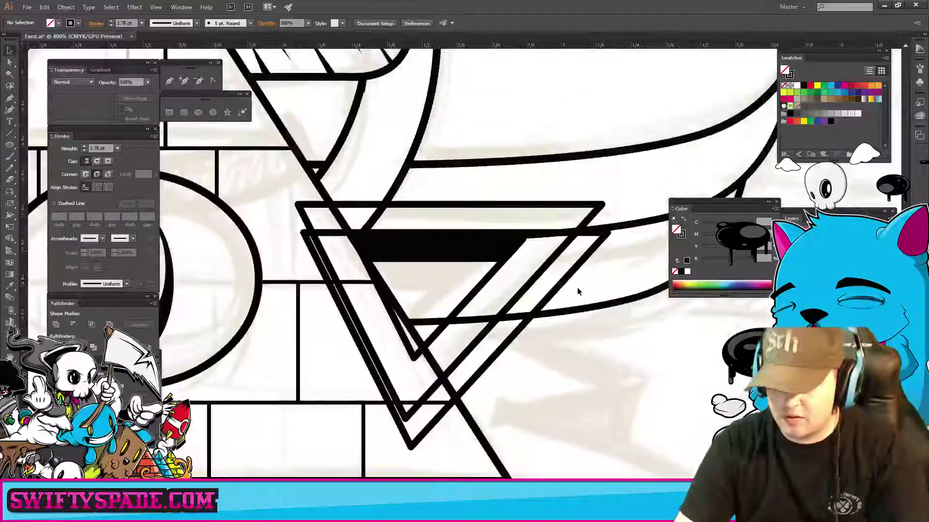
left_click(586, 258)
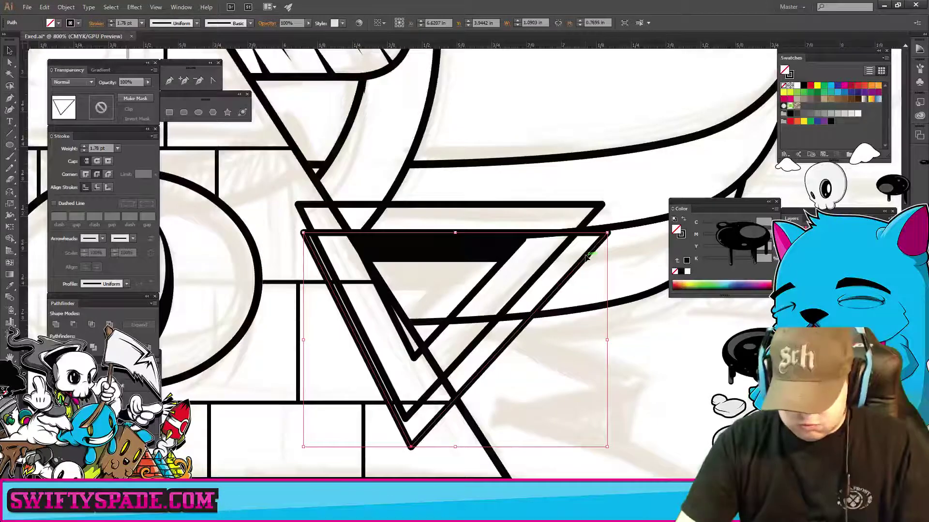
- Cut away the copy's top edge with Scissors and pen-close a side shape to the outer triangle's corners
key("c")
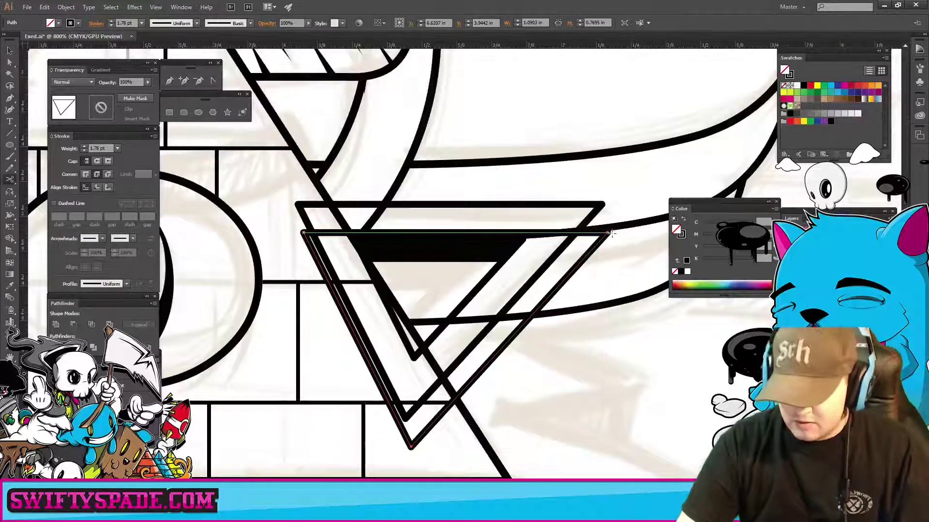
left_click(607, 232)
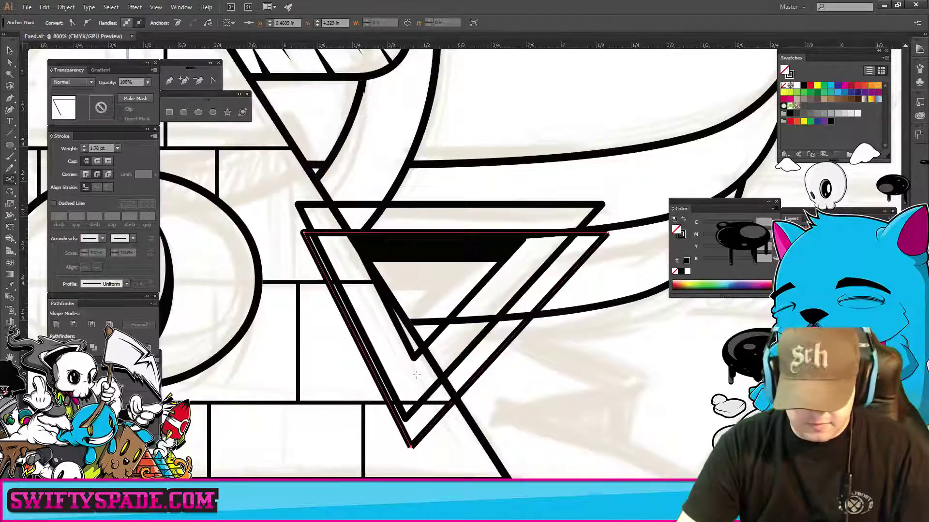
key("ctrl+shift+a")
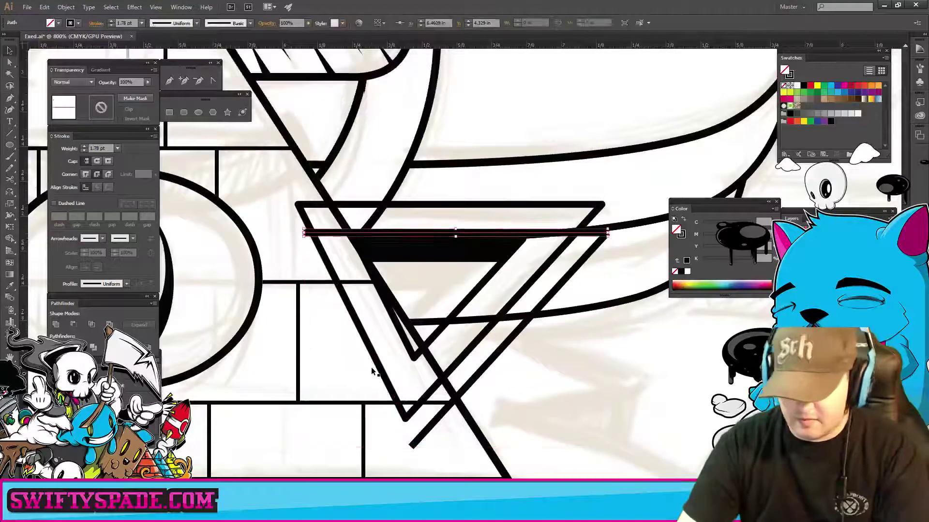
key("p")
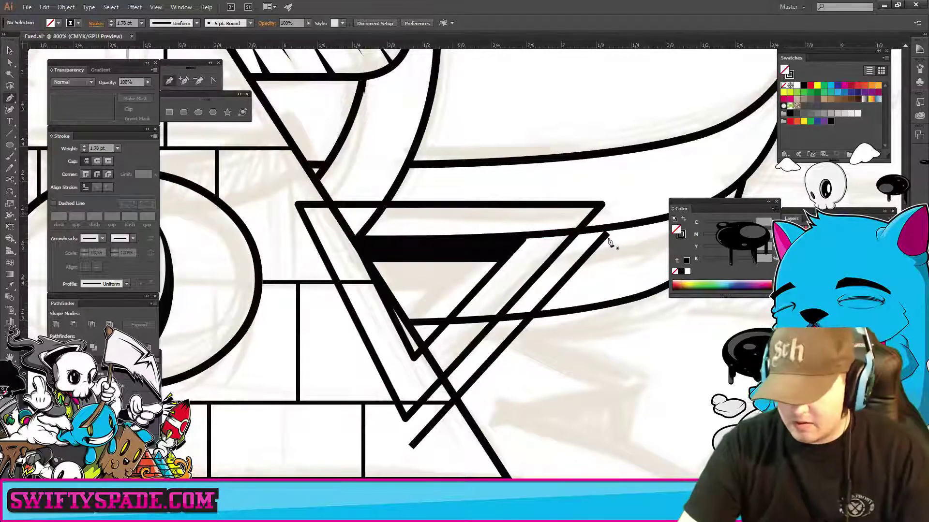
left_click(607, 237)
left_click(603, 205)
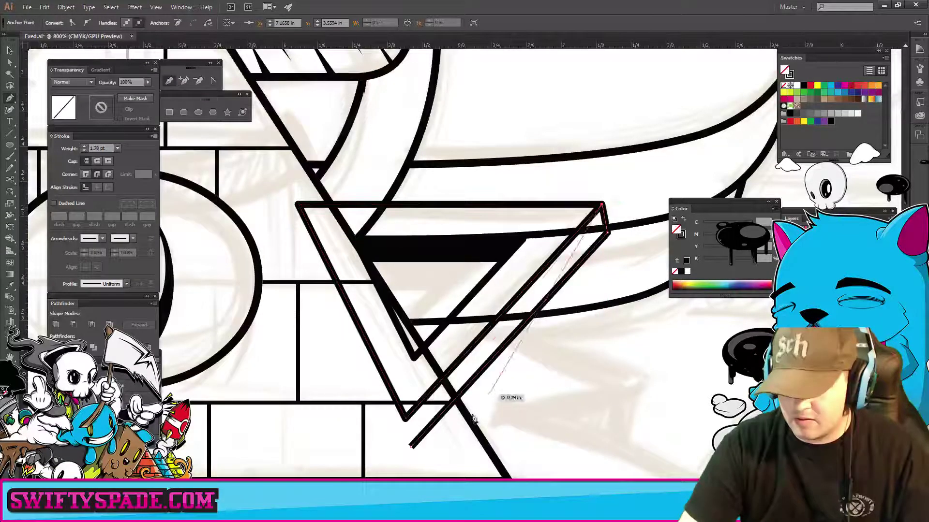
left_click(406, 420)
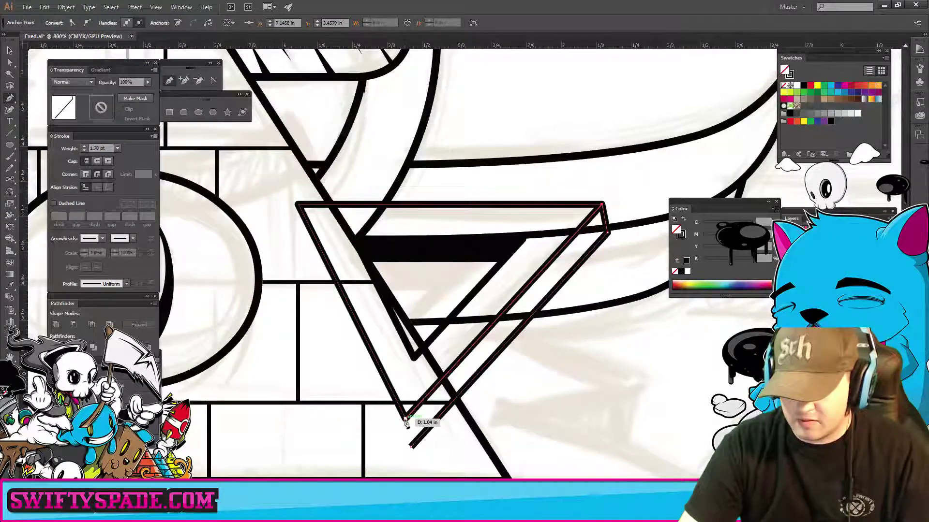
left_click(412, 446)
left_click(567, 390, "ctrl")
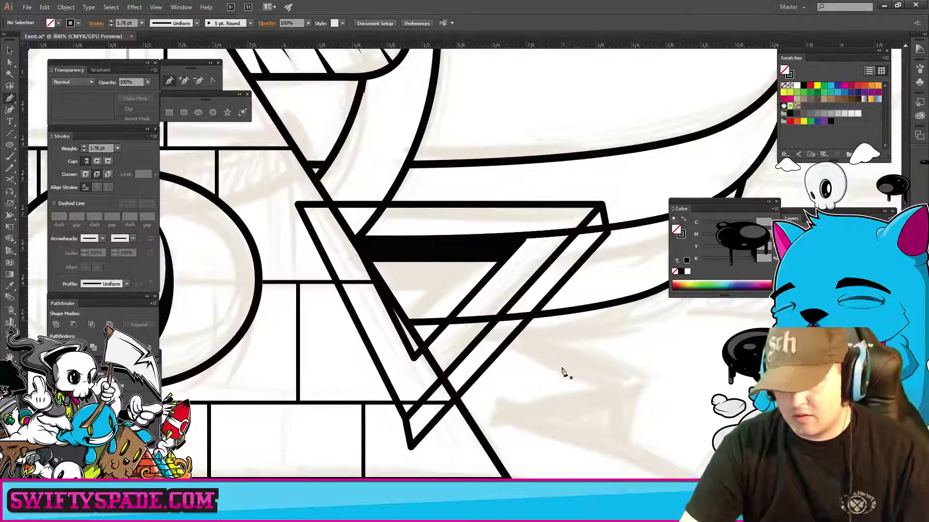
- Fill the new side shape black, then select the outer triangle together with the black top strip
key("v")
left_click(559, 286)
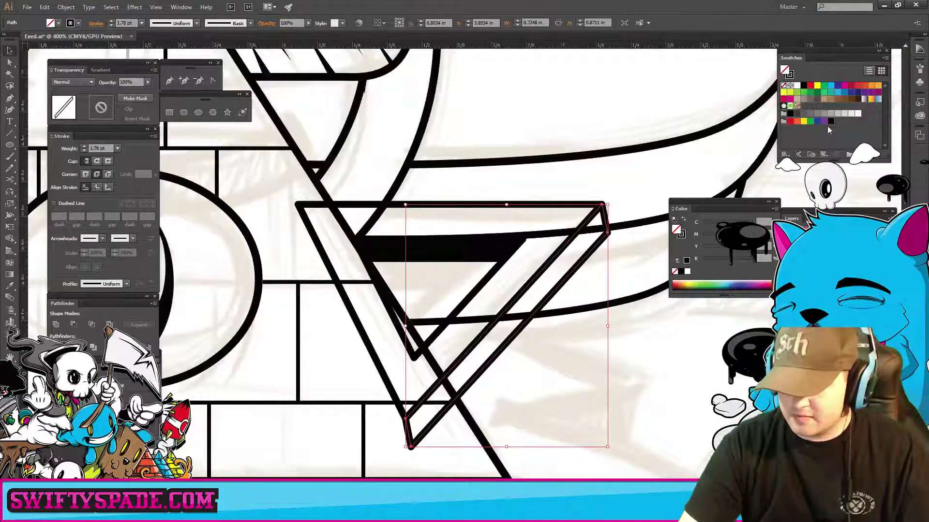
left_click(830, 122)
left_click(672, 338)
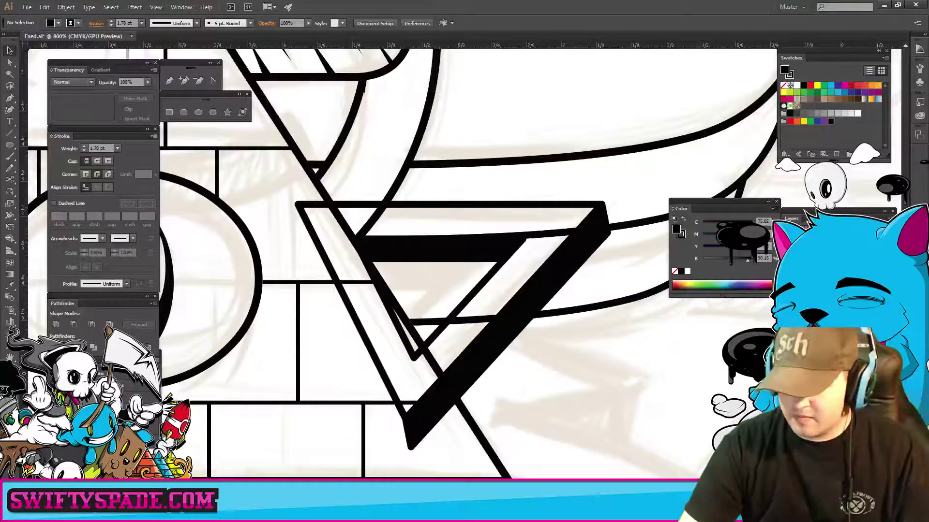
left_click(479, 205)
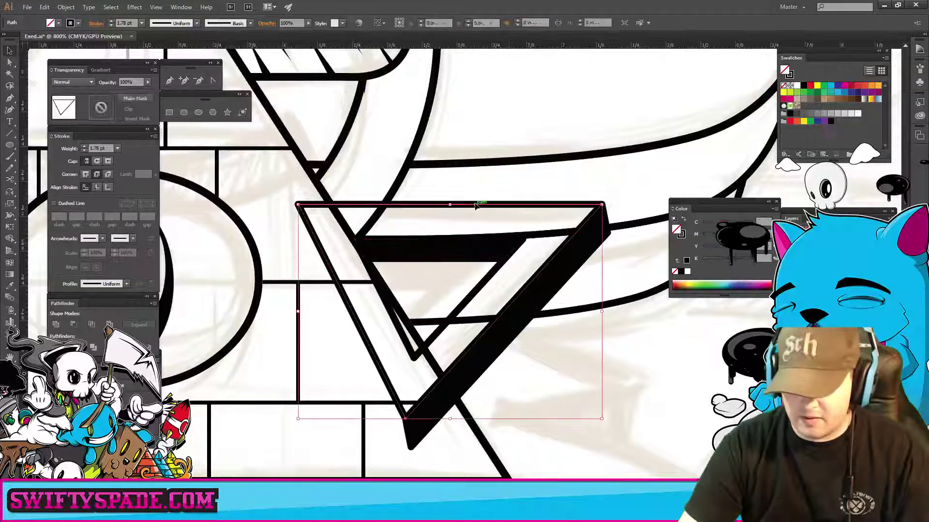
left_click(472, 261, "shift")
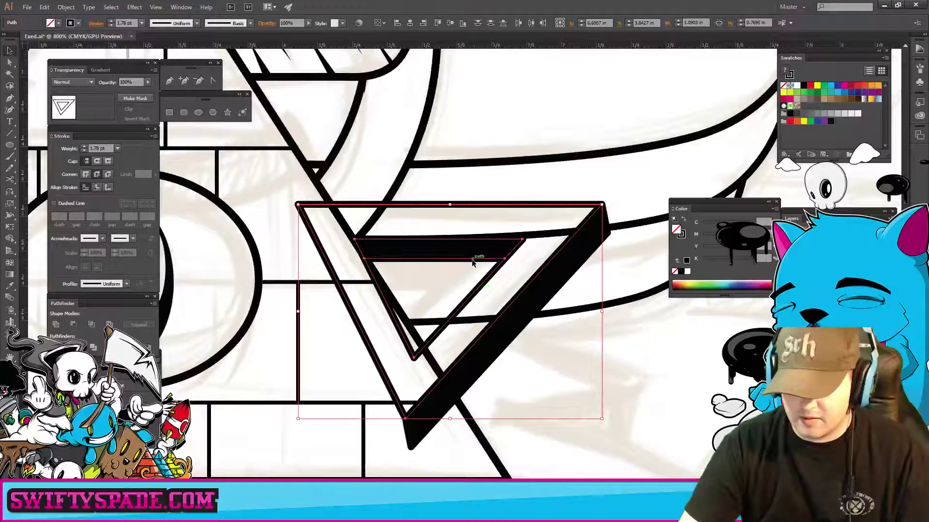